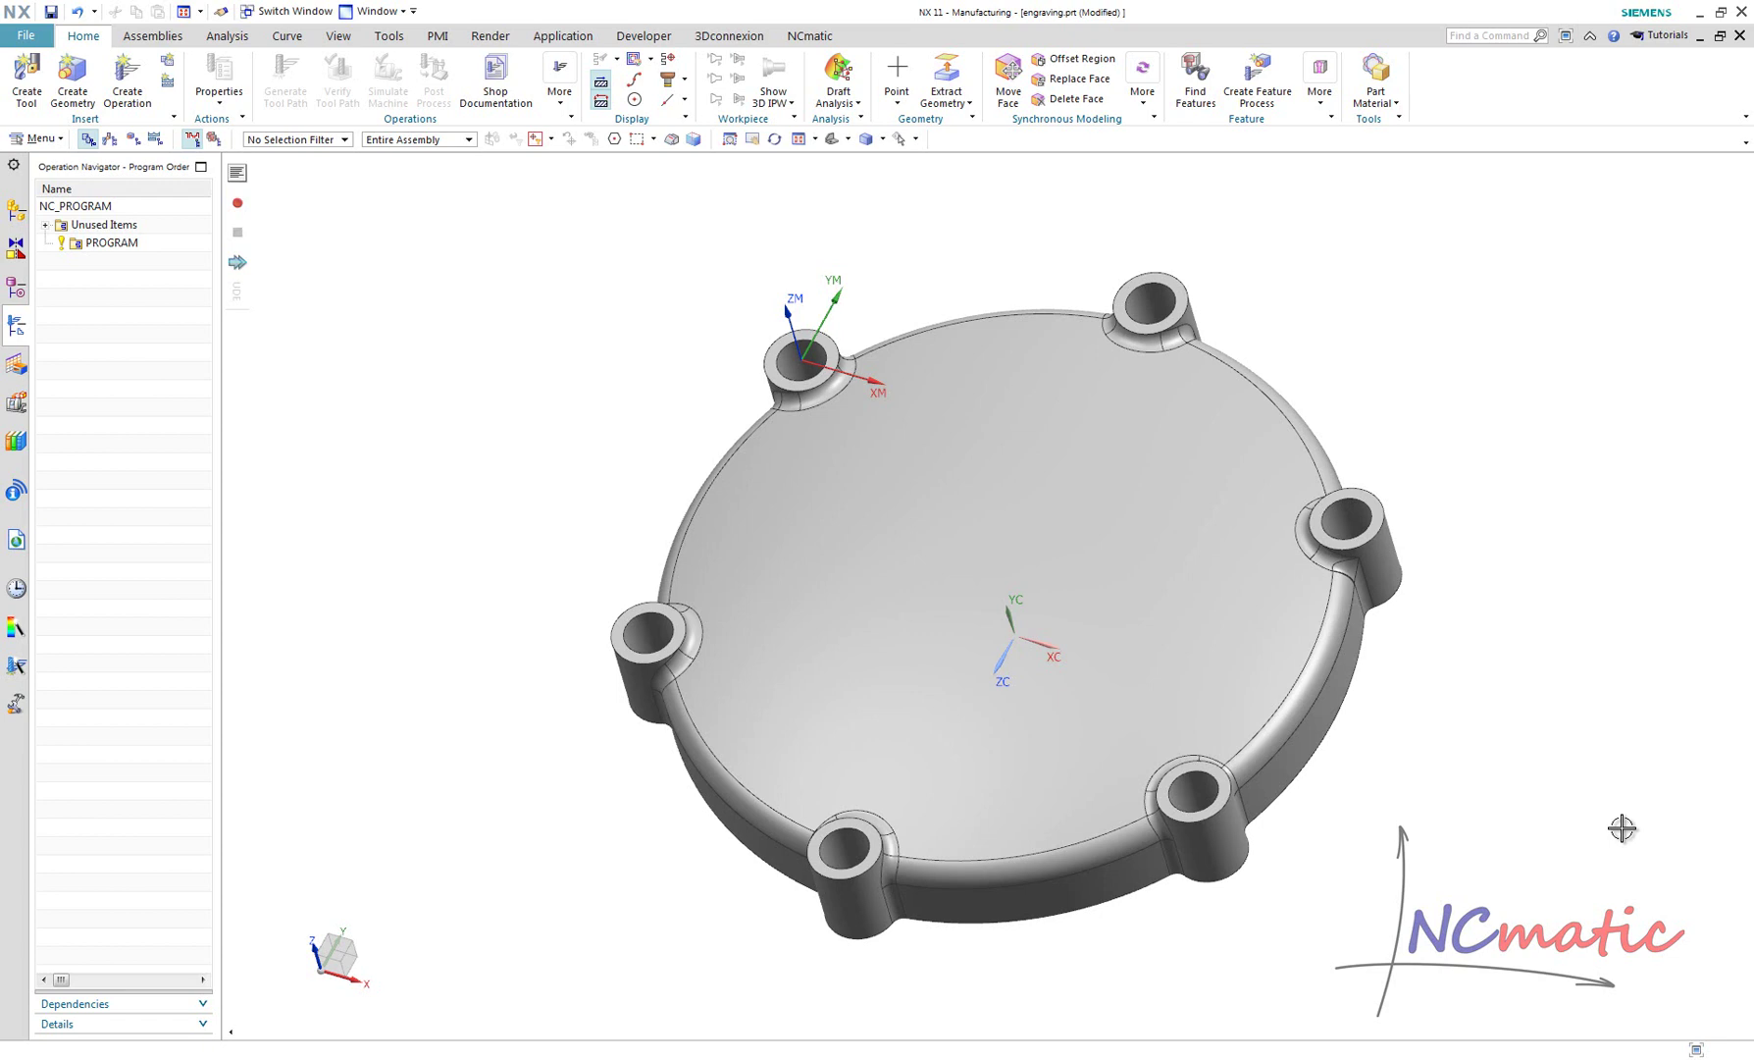
Step: Try placing the "Engrave sample" note over the cover in the current WCS plane
{"action": "middle_click_drag", "start_coordinate": [1622, 827], "coordinate": [1457, 356]}
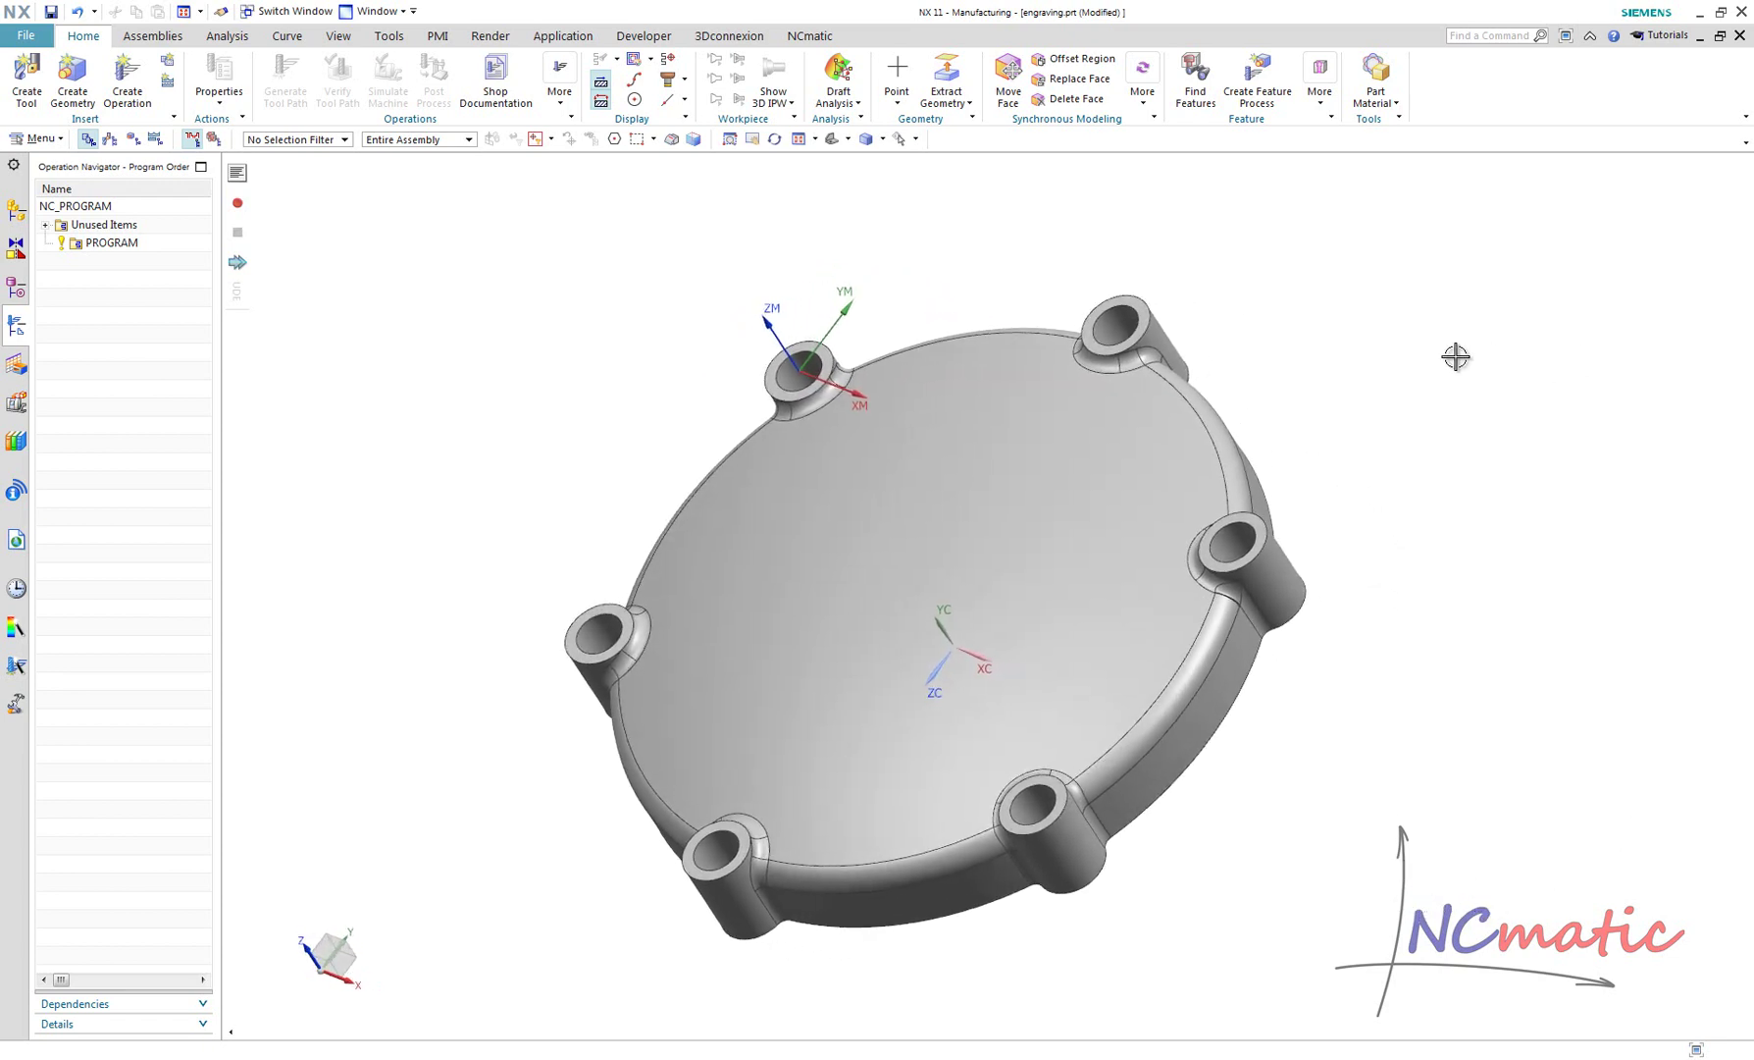
{"action": "left_click", "coordinate": [911, 140]}
{"action": "left_click", "coordinate": [938, 323]}
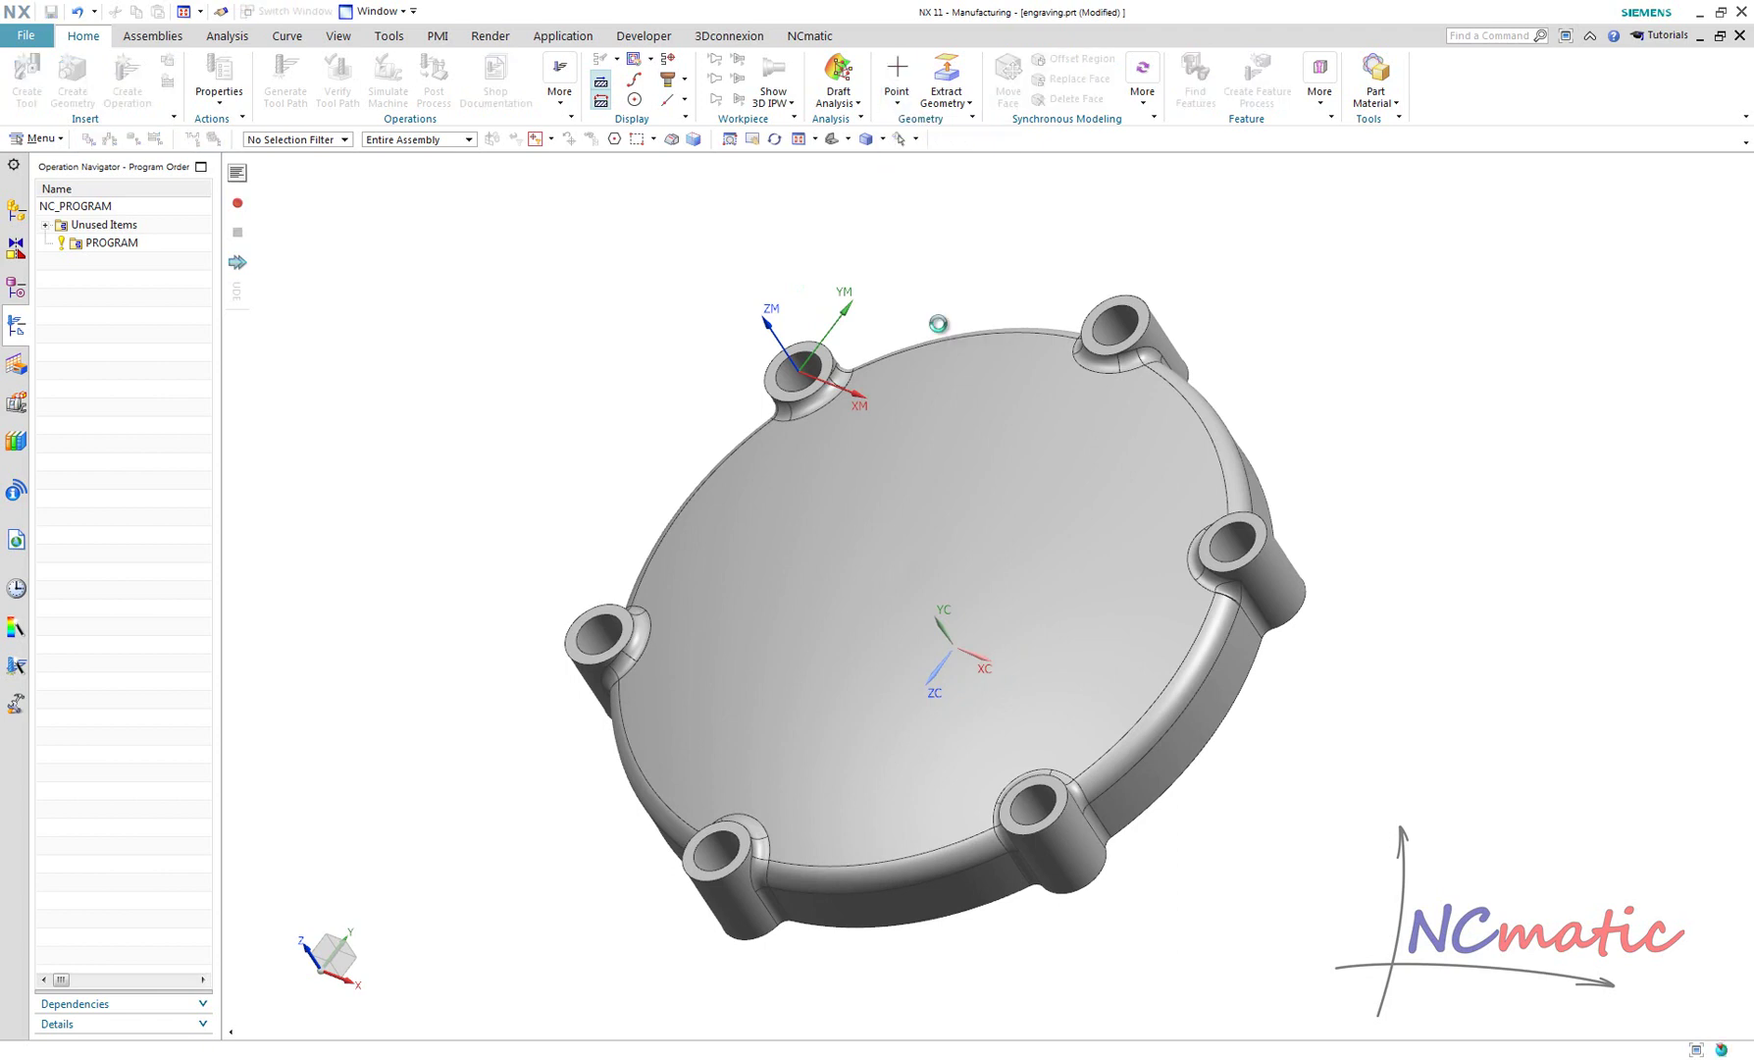
{"action": "middle_click_drag", "start_coordinate": [744, 266], "coordinate": [446, 917]}
{"action": "left_click", "coordinate": [940, 582]}
{"action": "scroll", "coordinate": [1010, 622], "scroll_direction": "up", "scroll_amount": 3}
{"action": "left_click", "coordinate": [326, 964]}
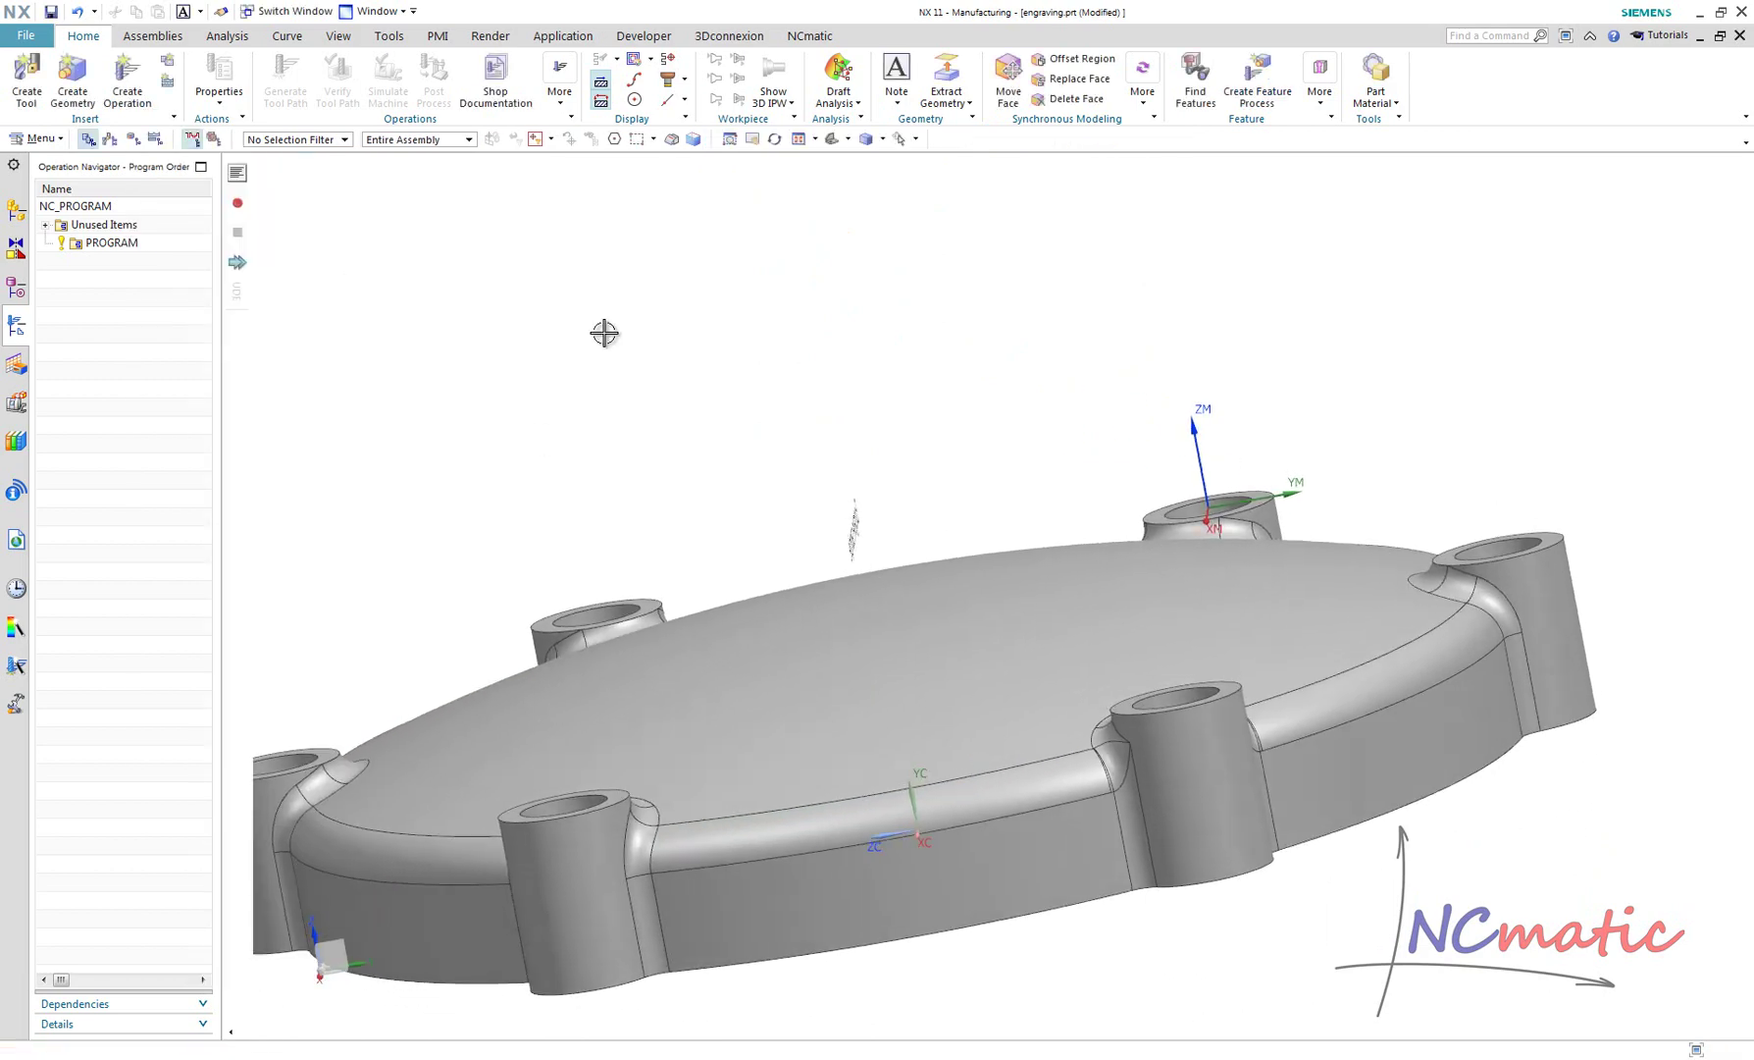
Step: Delete the note that stands upright above the cover
{"action": "middle_click_drag", "start_coordinate": [605, 332], "coordinate": [870, 526]}
{"action": "left_click", "coordinate": [870, 526]}
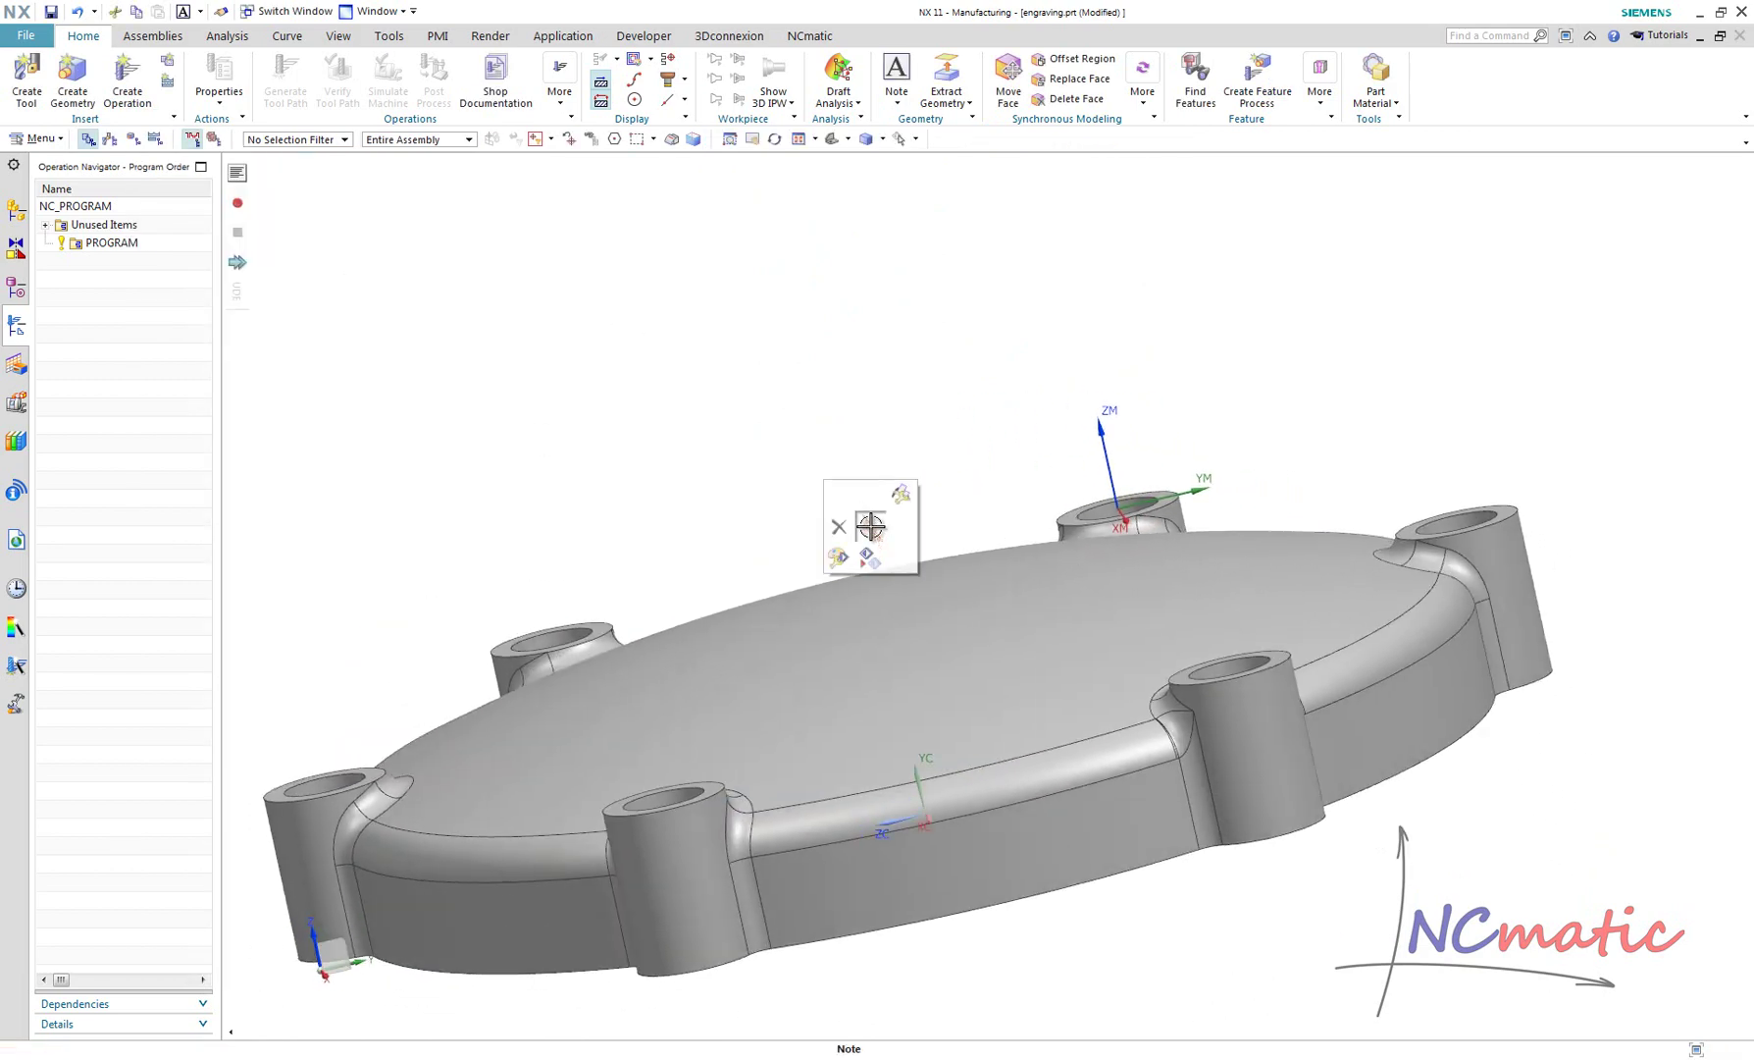
{"action": "key", "text": "Delete"}
Step: Rotate the WCS about its XC axis so that ZC points straight up from the cover
{"action": "middle_click_drag", "start_coordinate": [746, 490], "coordinate": [1020, 231]}
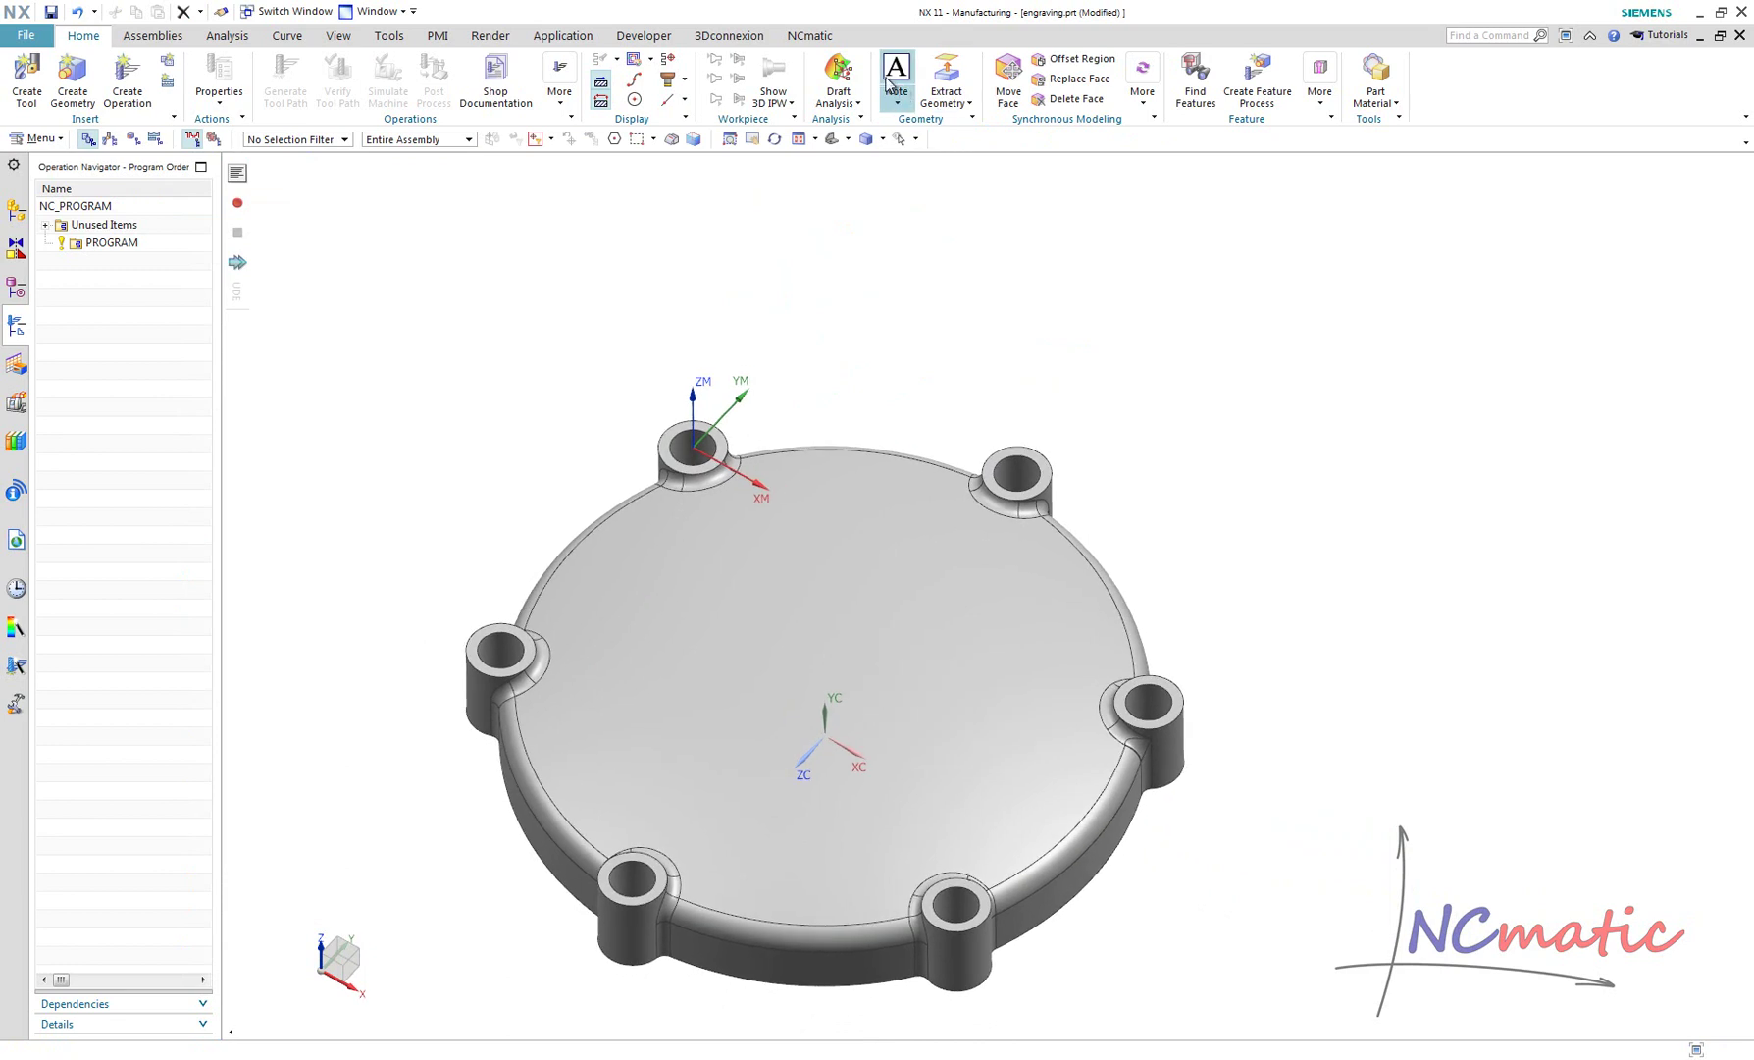
{"action": "double_click", "coordinate": [826, 712]}
{"action": "left_click_drag", "start_coordinate": [798, 734], "coordinate": [819, 639]}
{"action": "middle_click", "coordinate": [807, 646]}
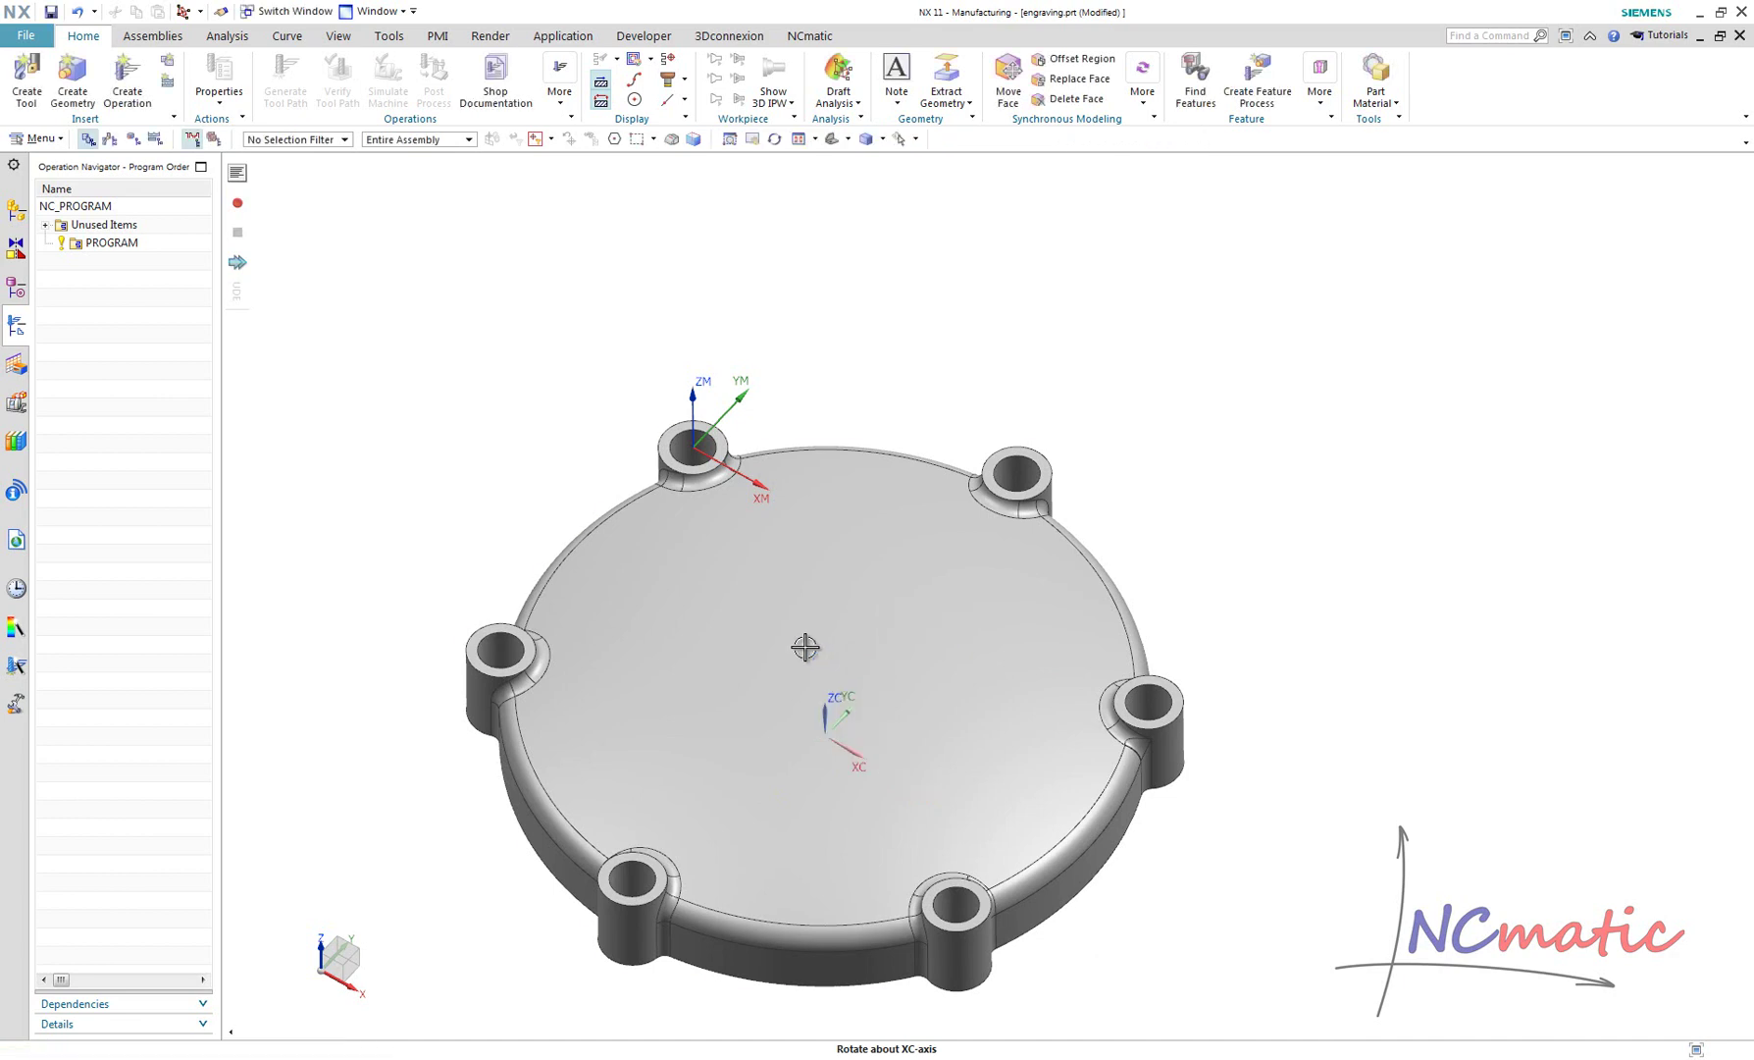
Step: Move the WCS up along ZC so its XC-YC plane lies above the cover's domed top face
{"action": "middle_click_drag", "start_coordinate": [807, 645], "coordinate": [1514, 819]}
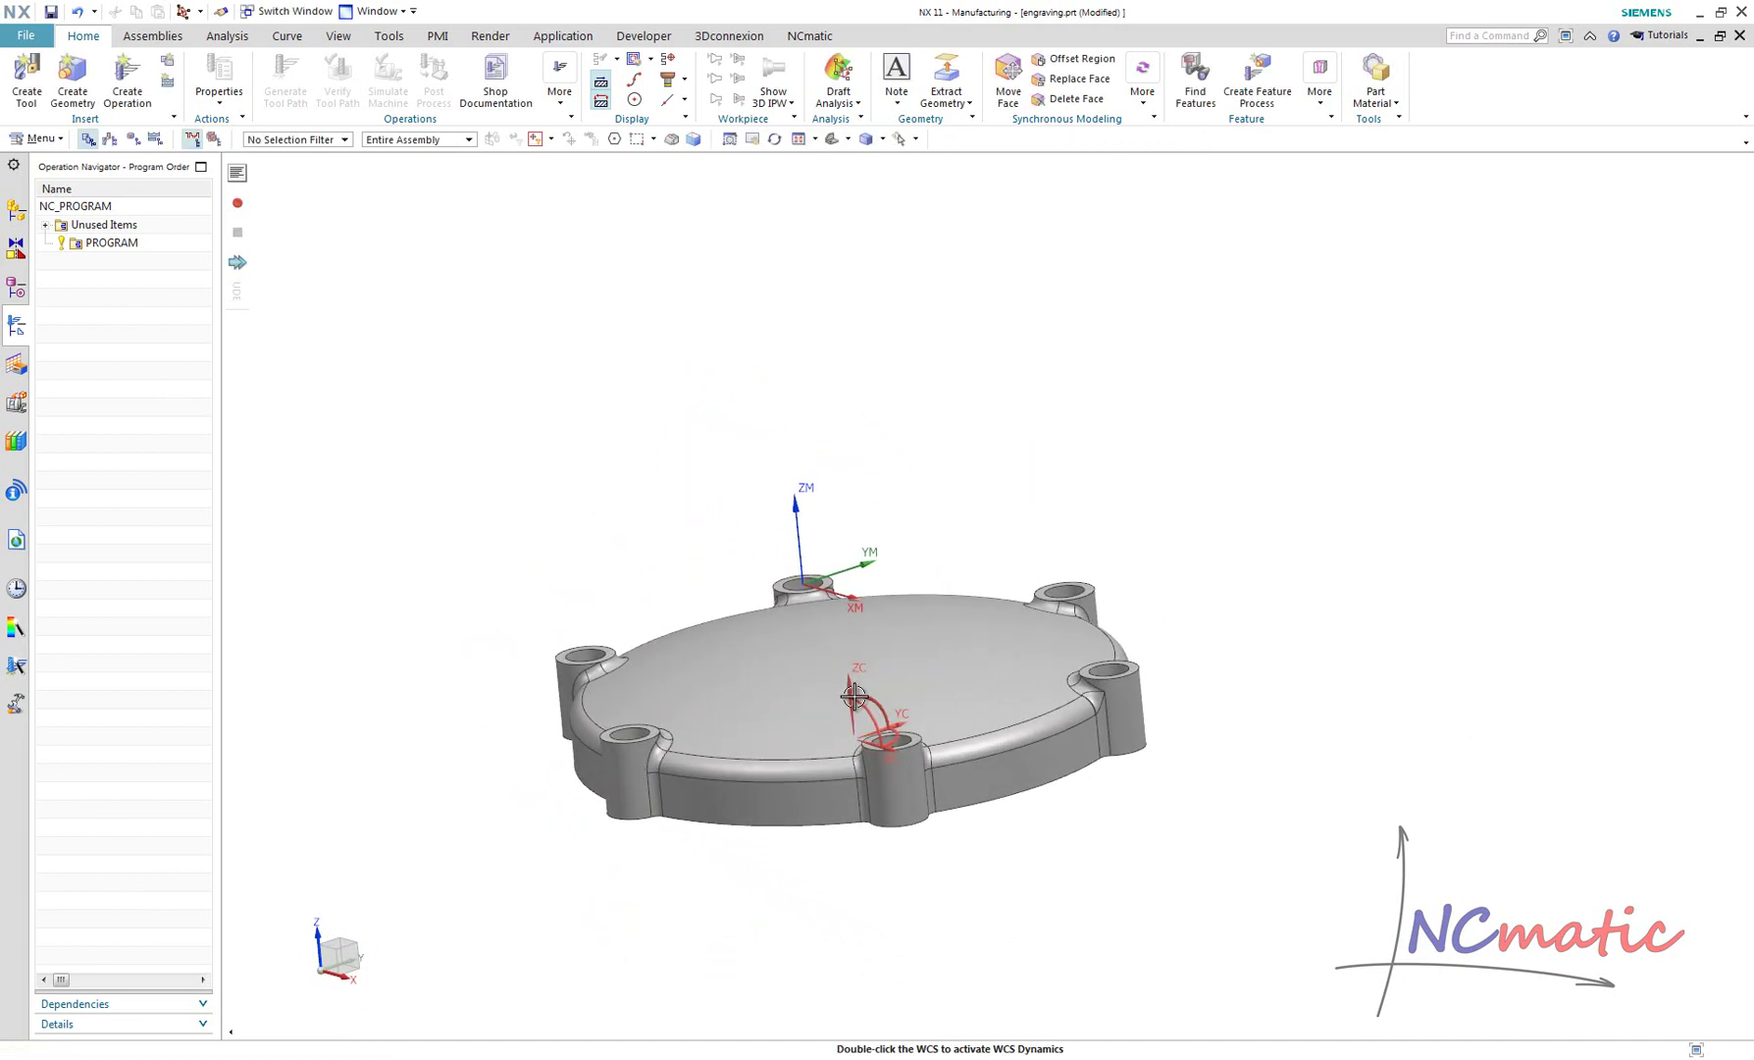
{"action": "double_click", "coordinate": [851, 695]}
{"action": "left_click_drag", "start_coordinate": [852, 682], "coordinate": [837, 545]}
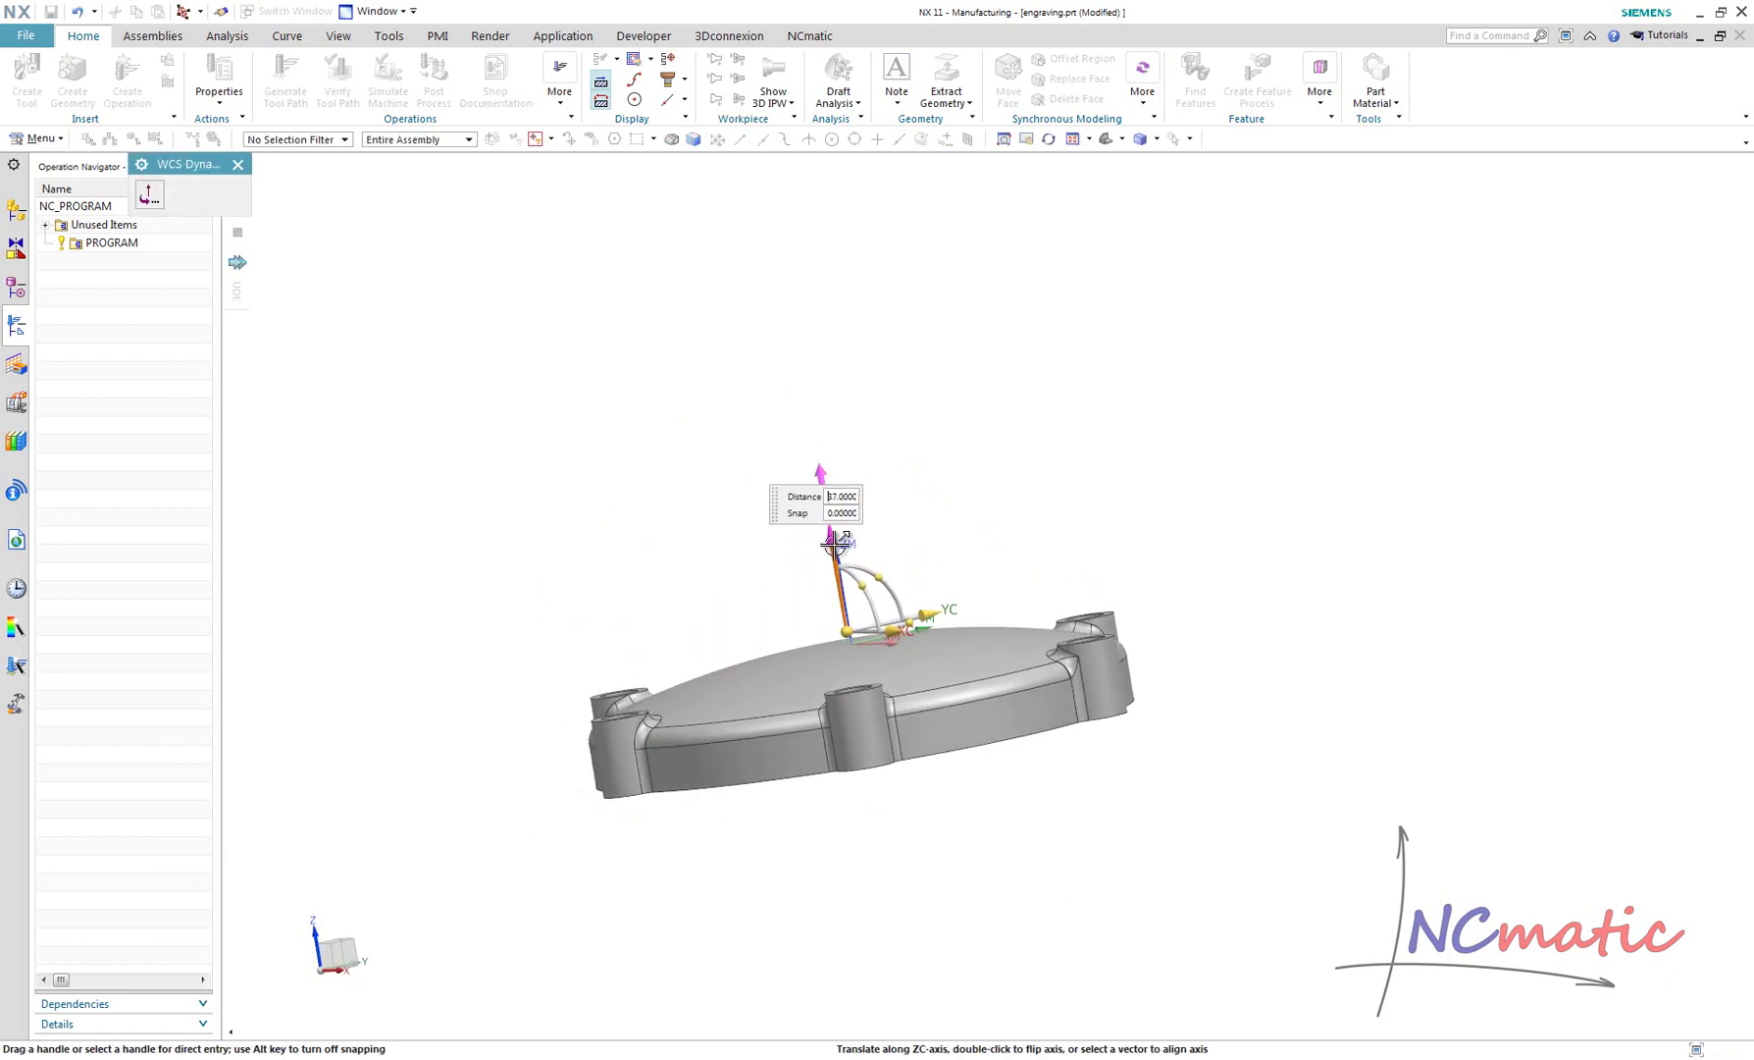
{"action": "middle_click", "coordinate": [820, 822]}
Step: Place a Tahoma note reading "Engrave sample" over the cover's top face, near its +YC edge and slightly to the +XC side
{"action": "middle_click_drag", "start_coordinate": [820, 822], "coordinate": [860, 653]}
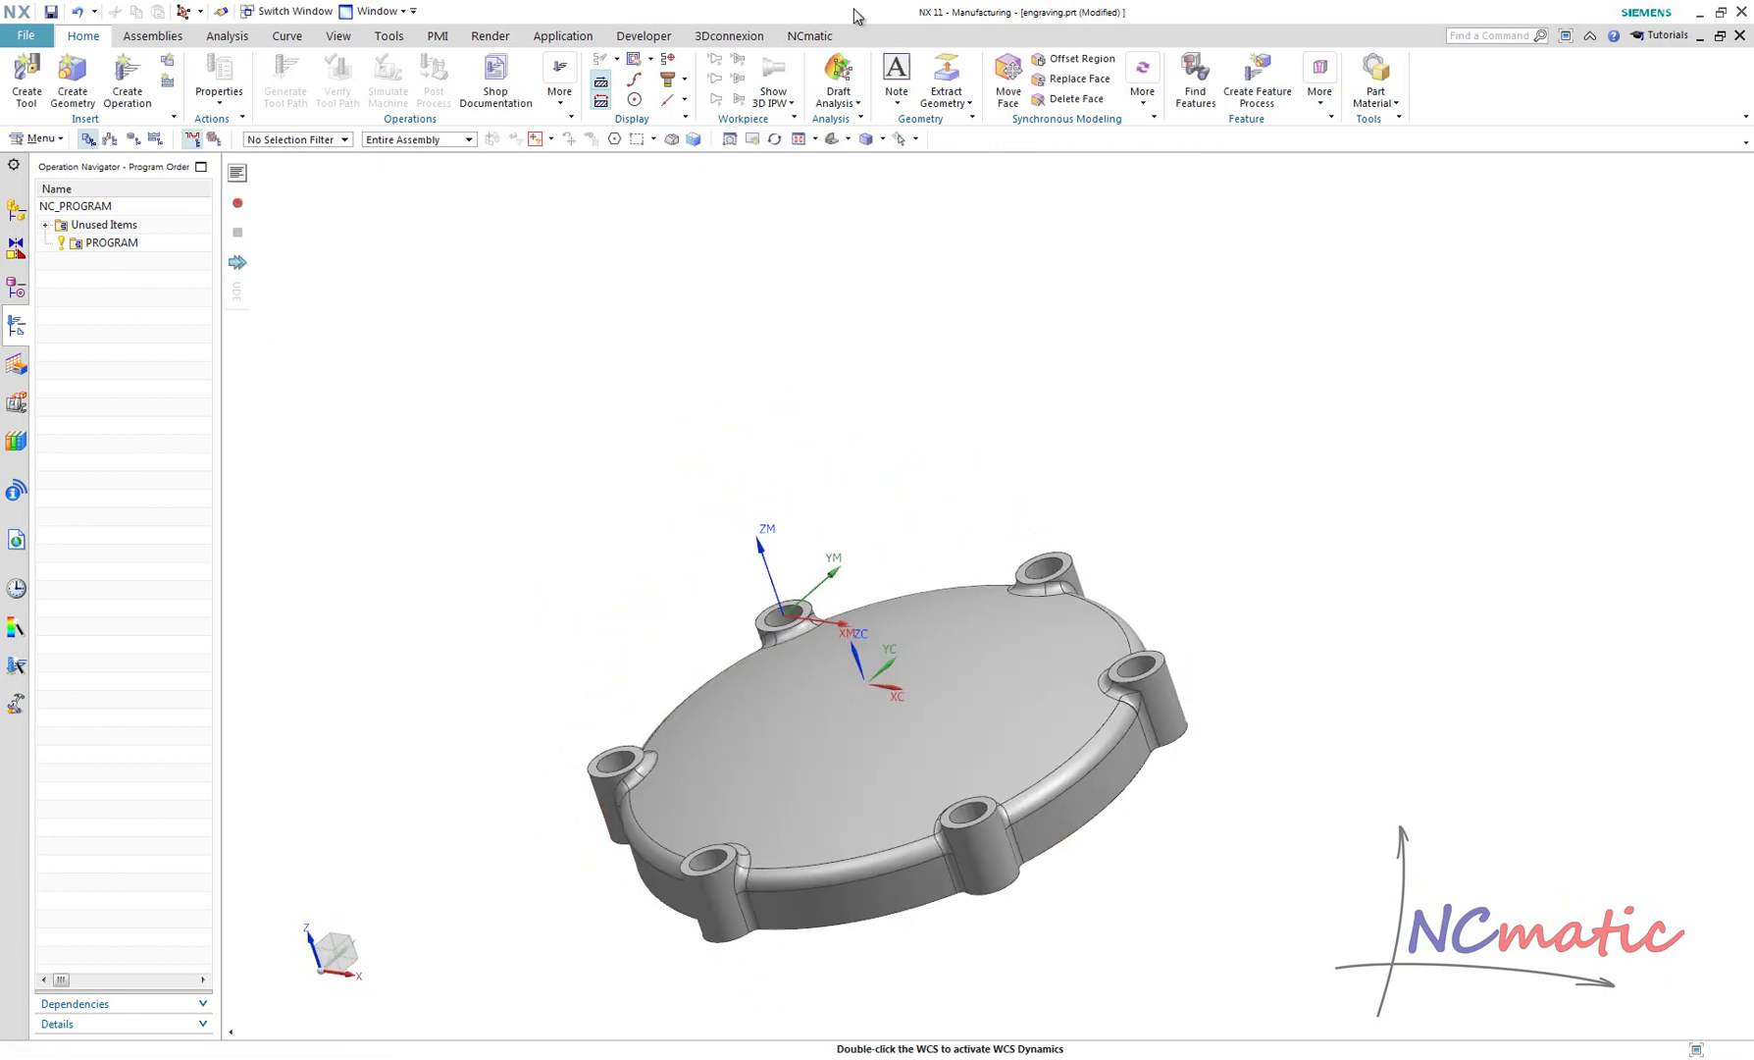
{"action": "left_click", "coordinate": [897, 77]}
{"action": "middle_click_drag", "start_coordinate": [470, 344], "coordinate": [1045, 314]}
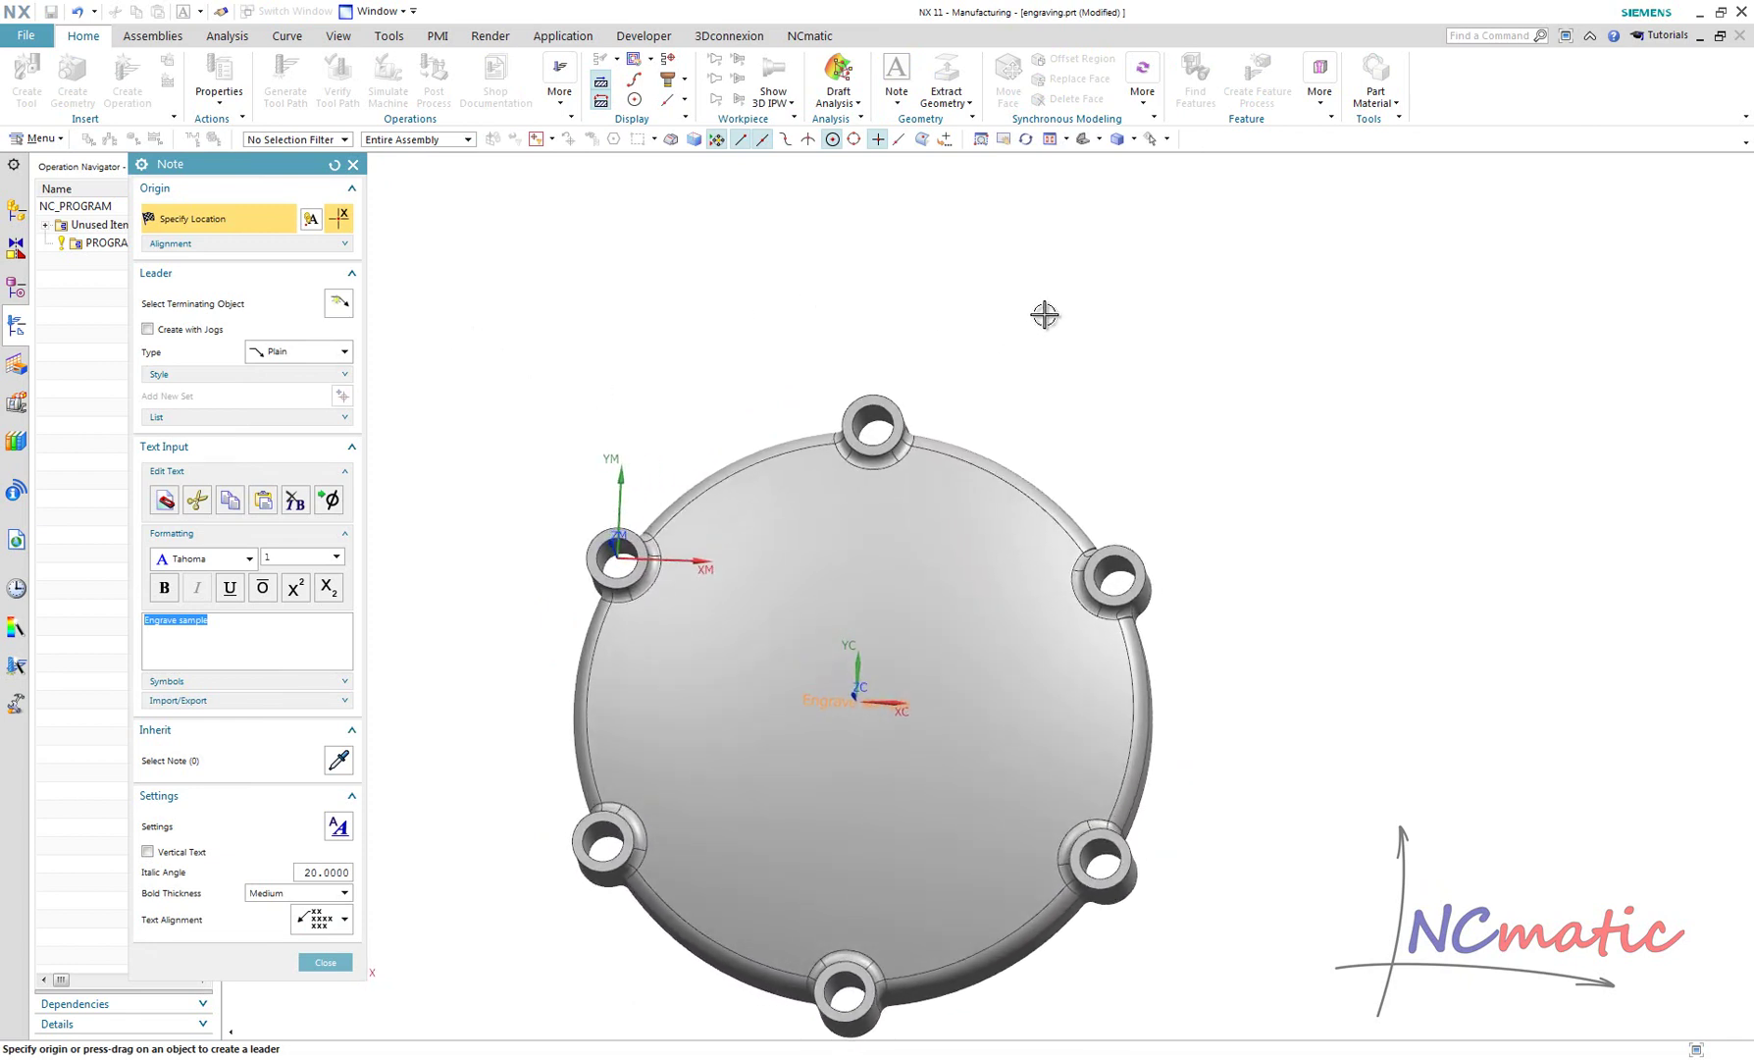
{"action": "left_click", "coordinate": [940, 530]}
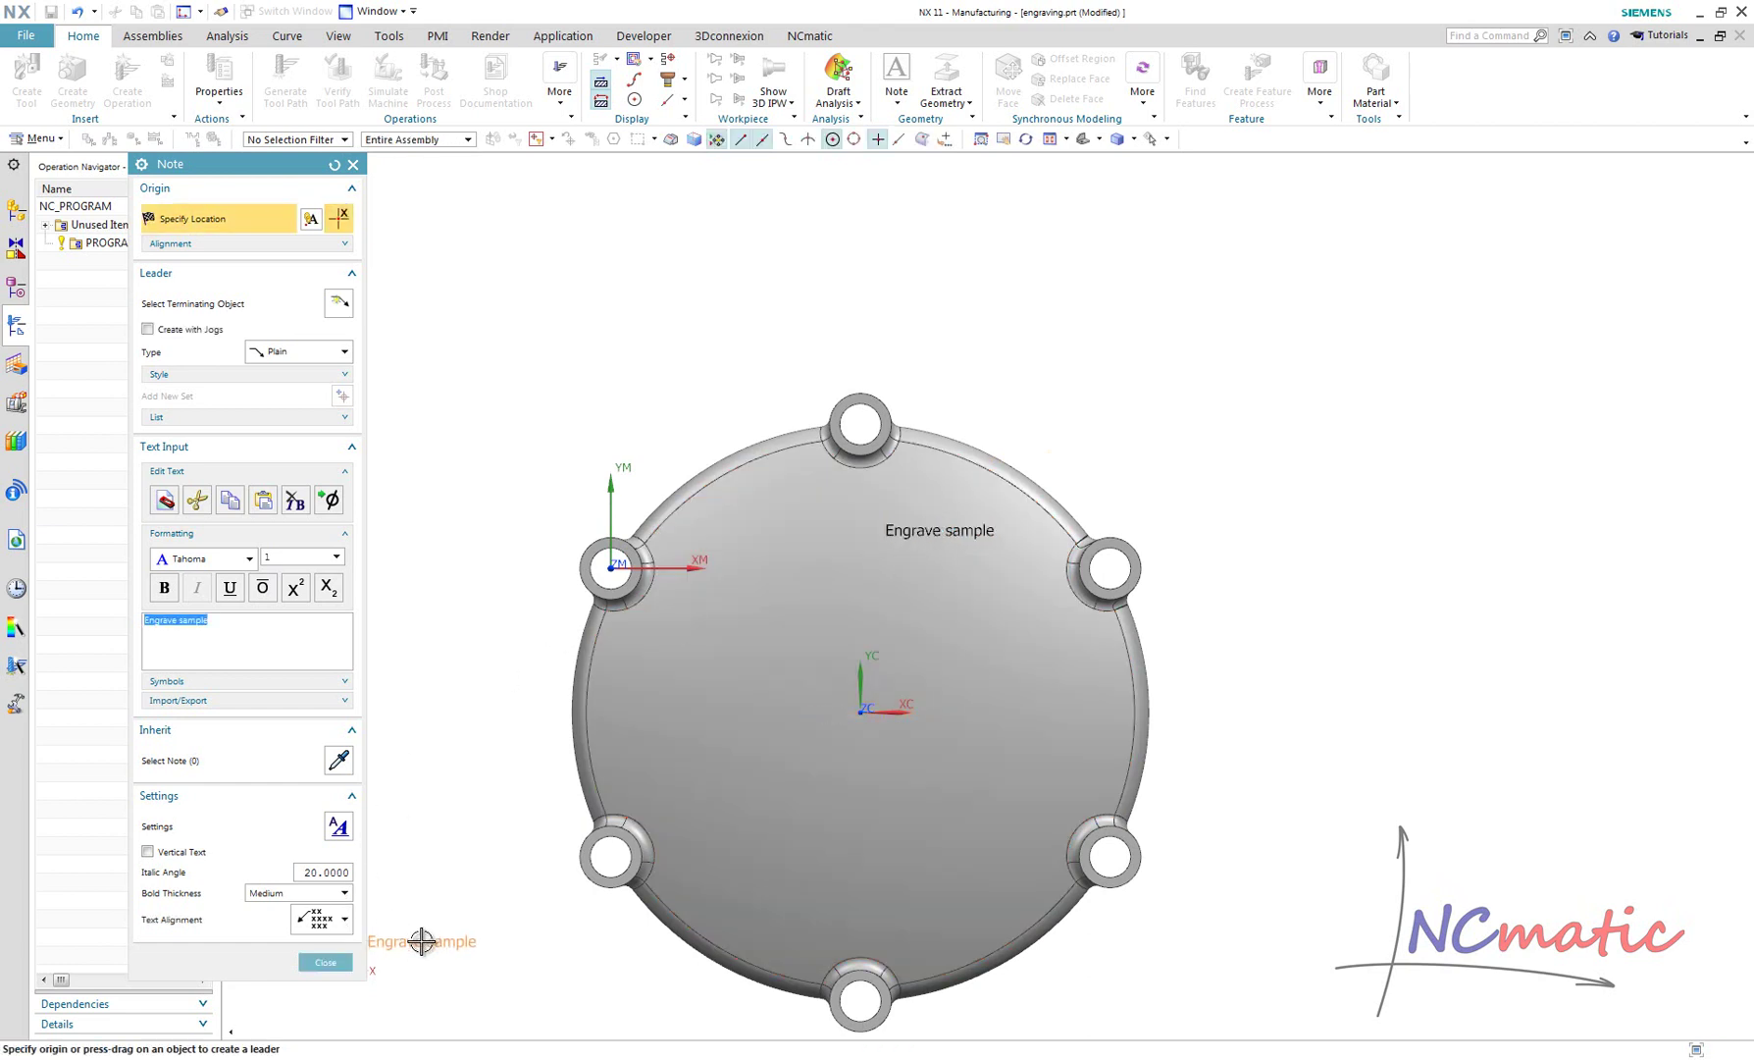
{"action": "left_click", "coordinate": [326, 962]}
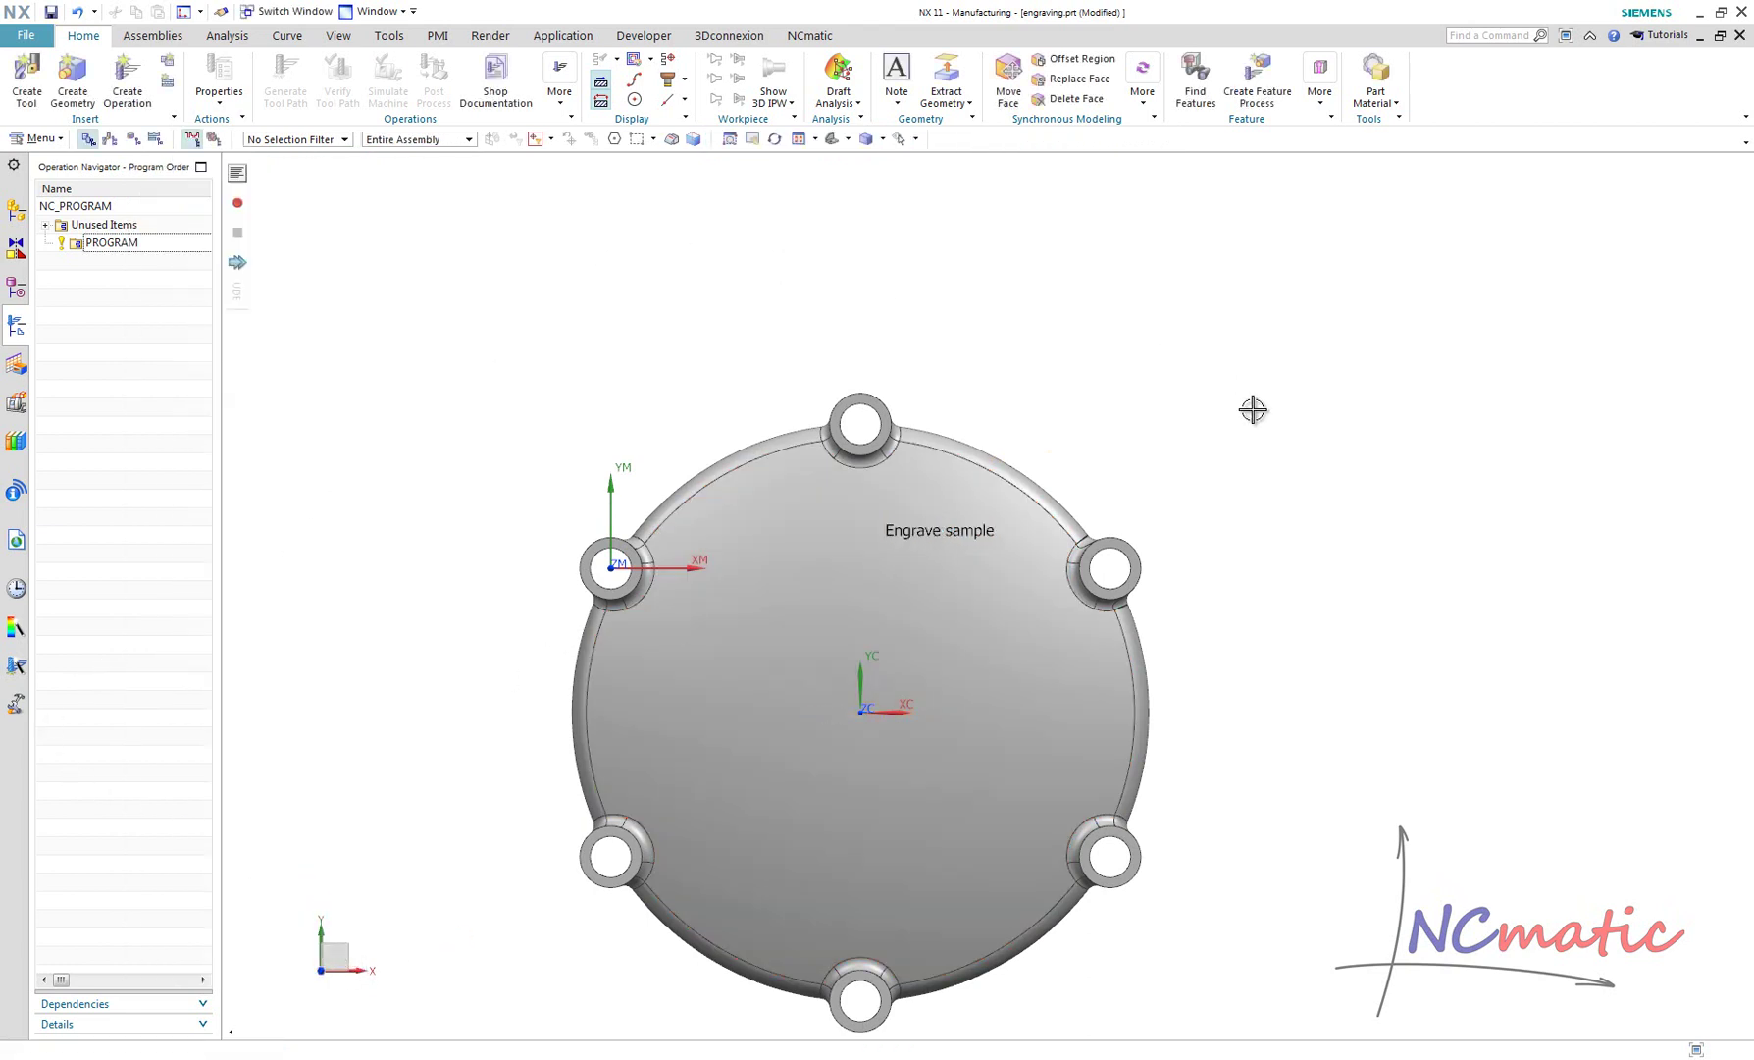
Step: Create a mill_contour Contour Text operation in PROGRAM using BALL_MILL, WORKPIECE geometry and the MILL_FINISH method
{"action": "middle_click_drag", "start_coordinate": [1253, 409], "coordinate": [1356, 669]}
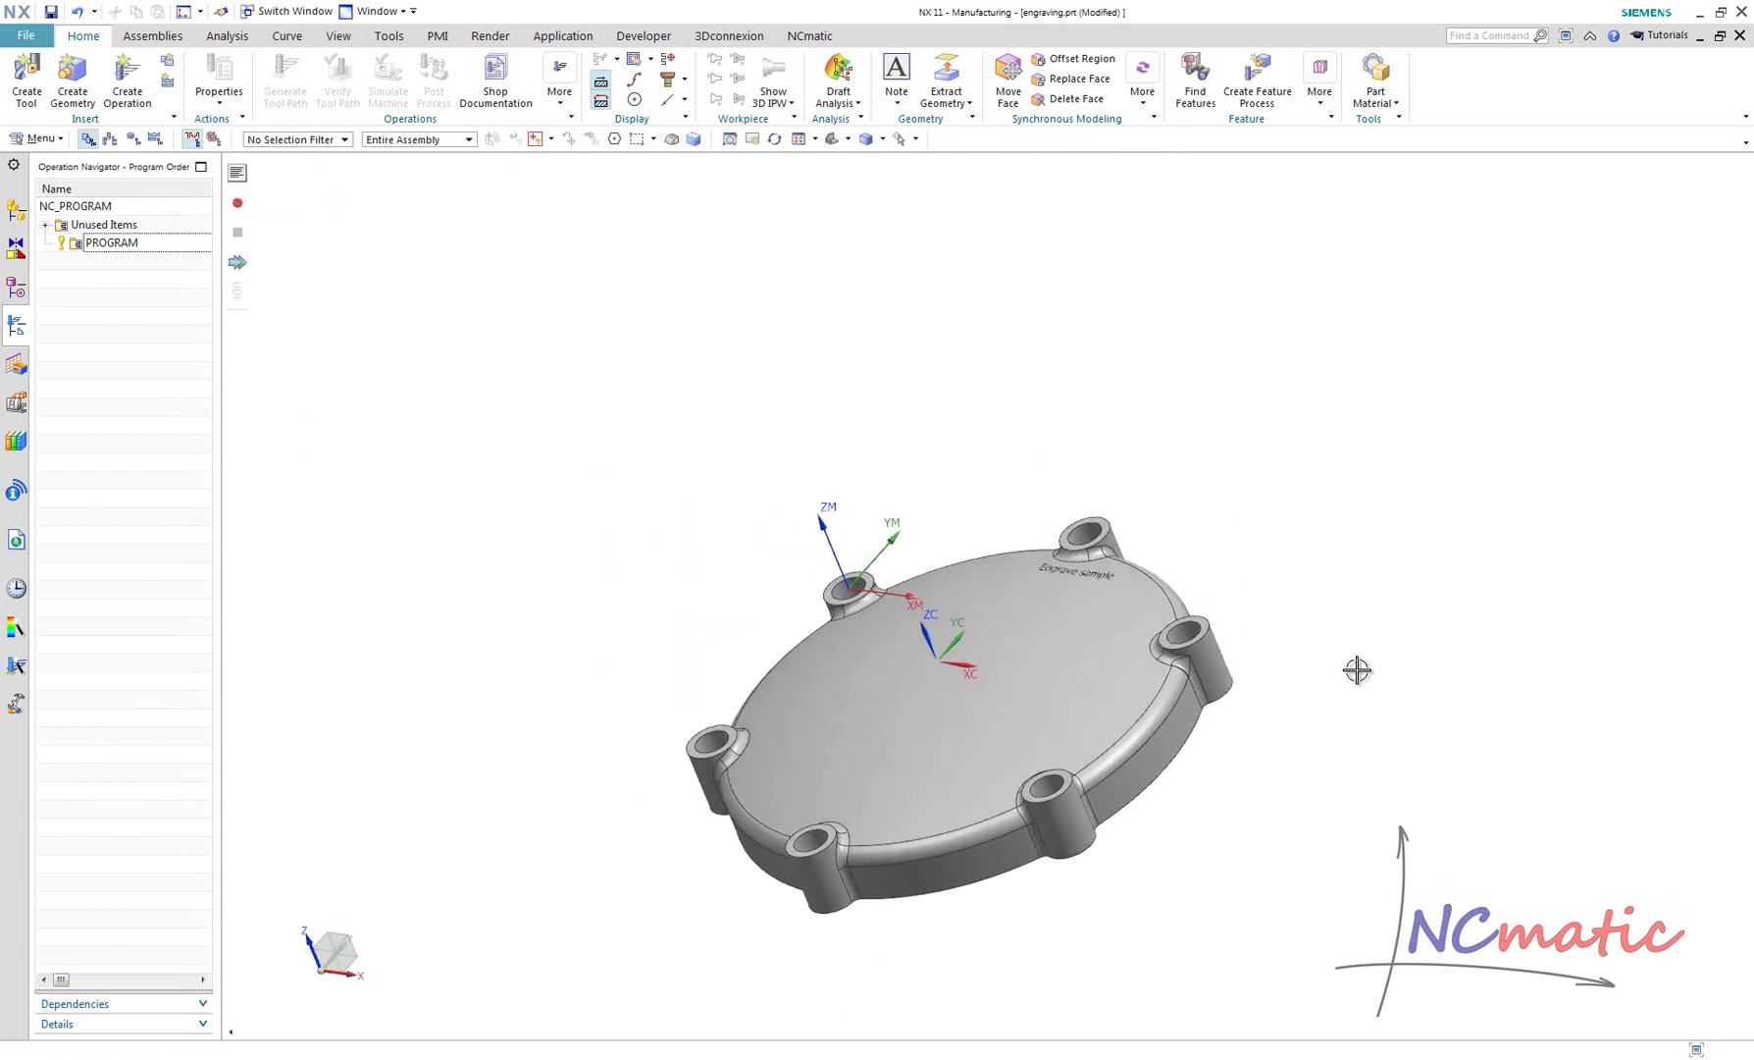
{"action": "scroll", "coordinate": [1357, 669], "scroll_direction": "up", "scroll_amount": 5}
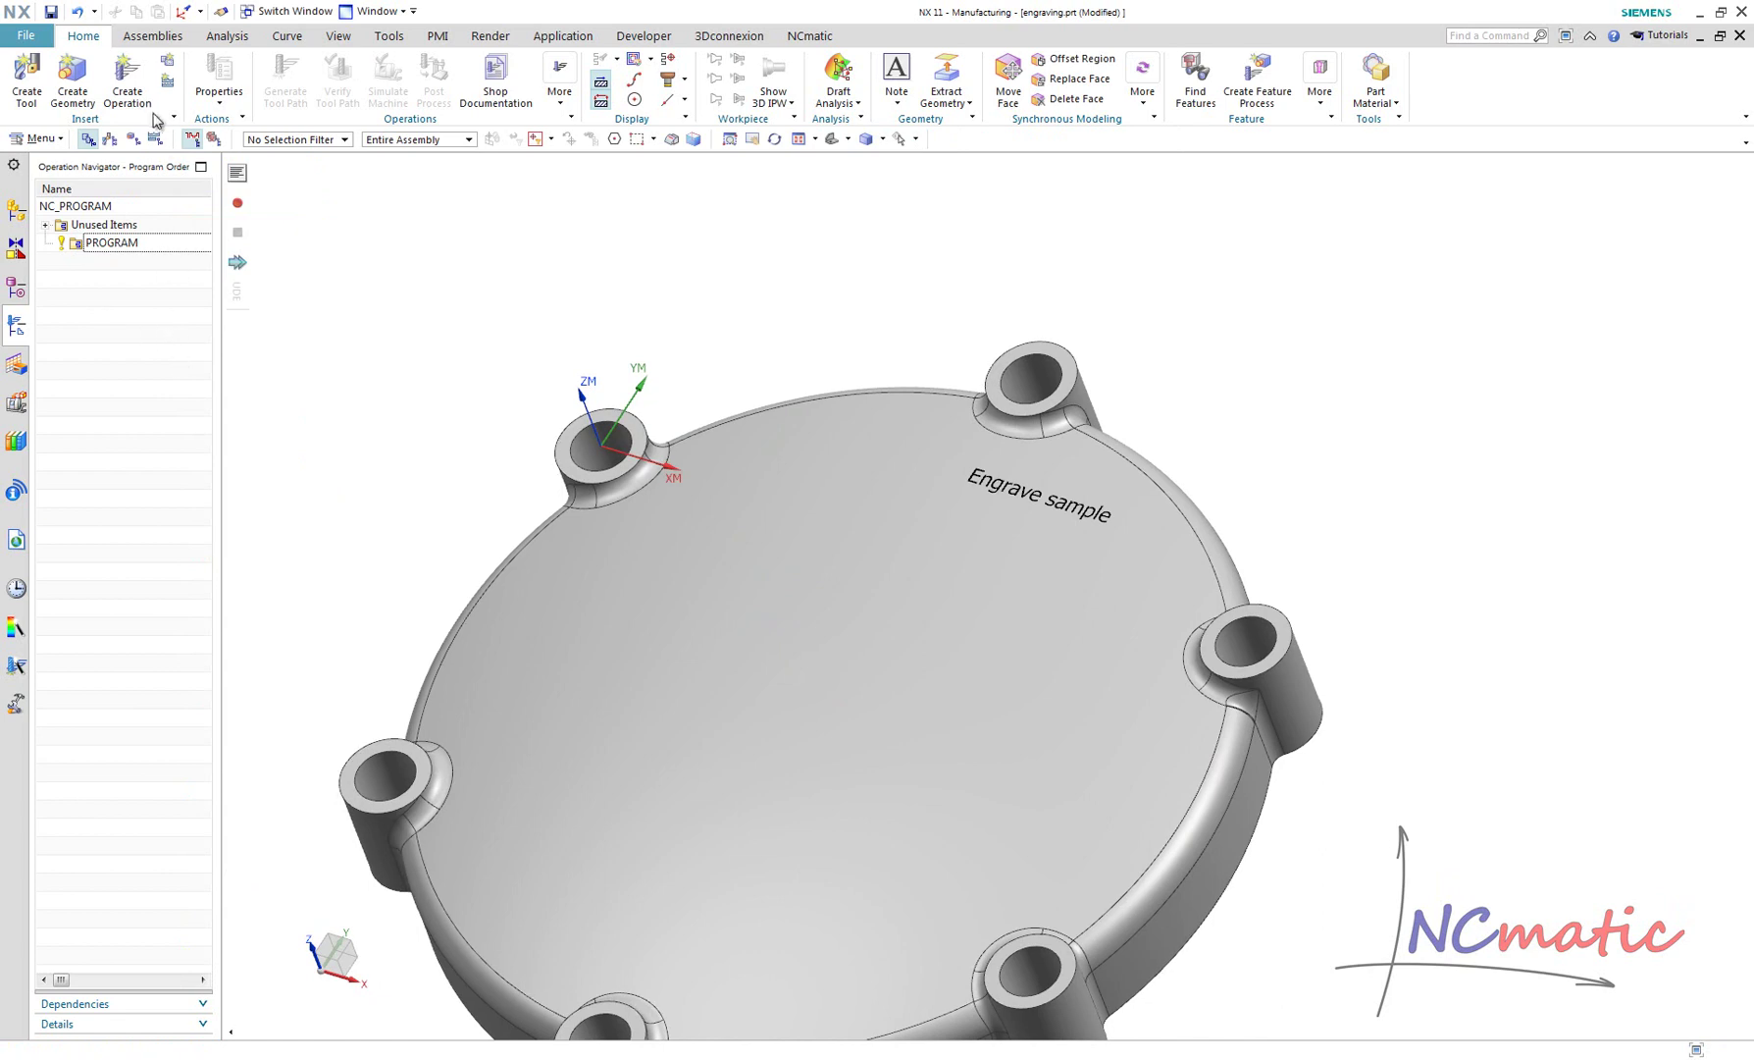
{"action": "left_click", "coordinate": [126, 83]}
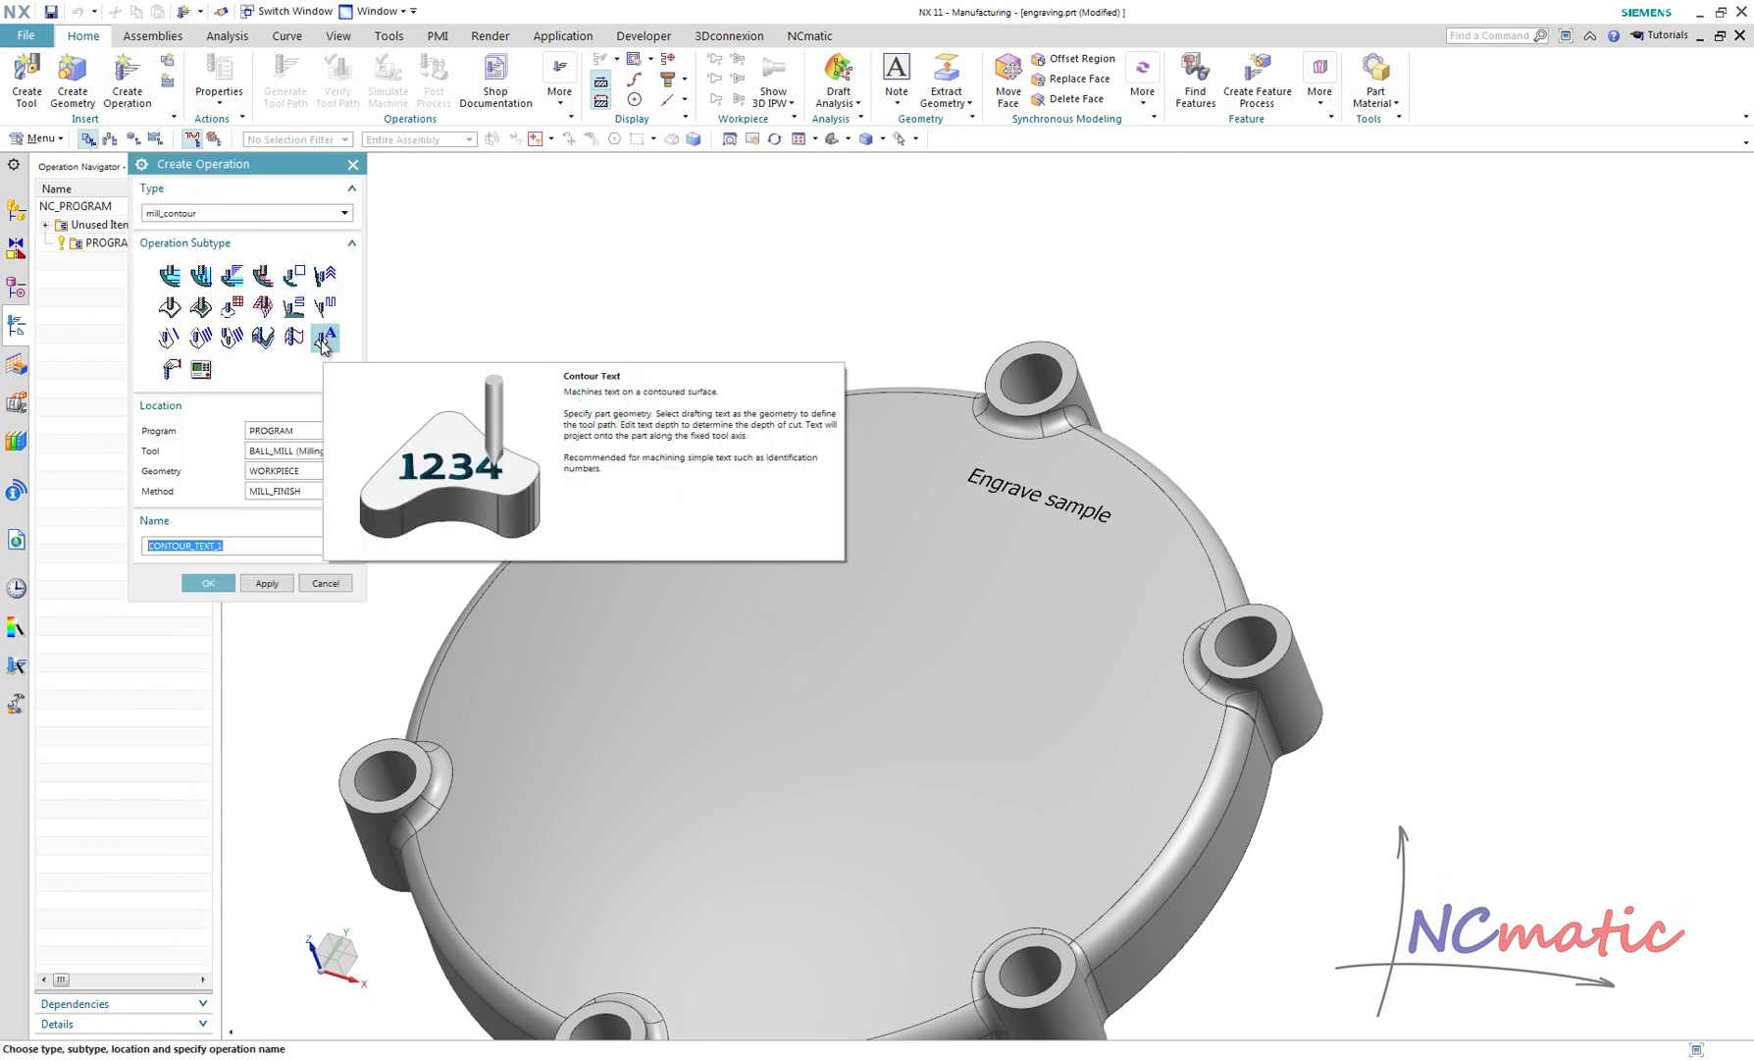
{"action": "left_click", "coordinate": [204, 582]}
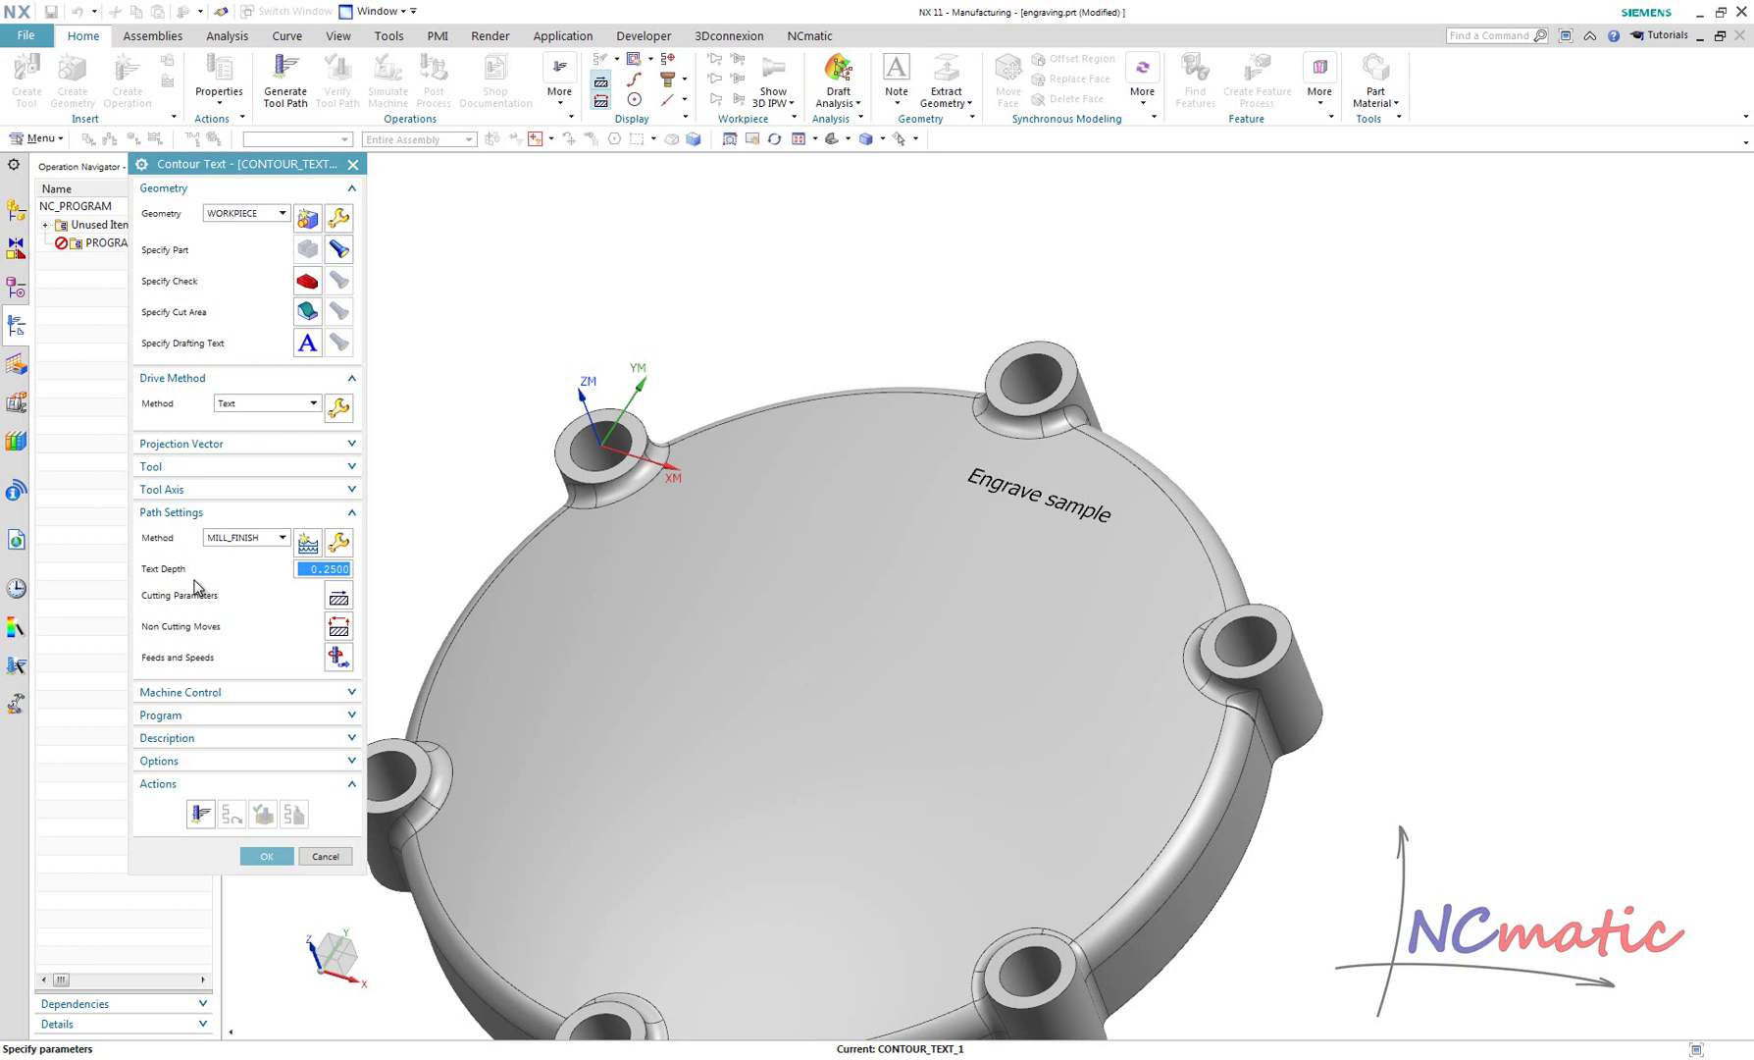
Step: Assign the "Engrave sample" note as the operation's drafting text and the cover's domed top face as its cut area
{"action": "left_click", "coordinate": [307, 342]}
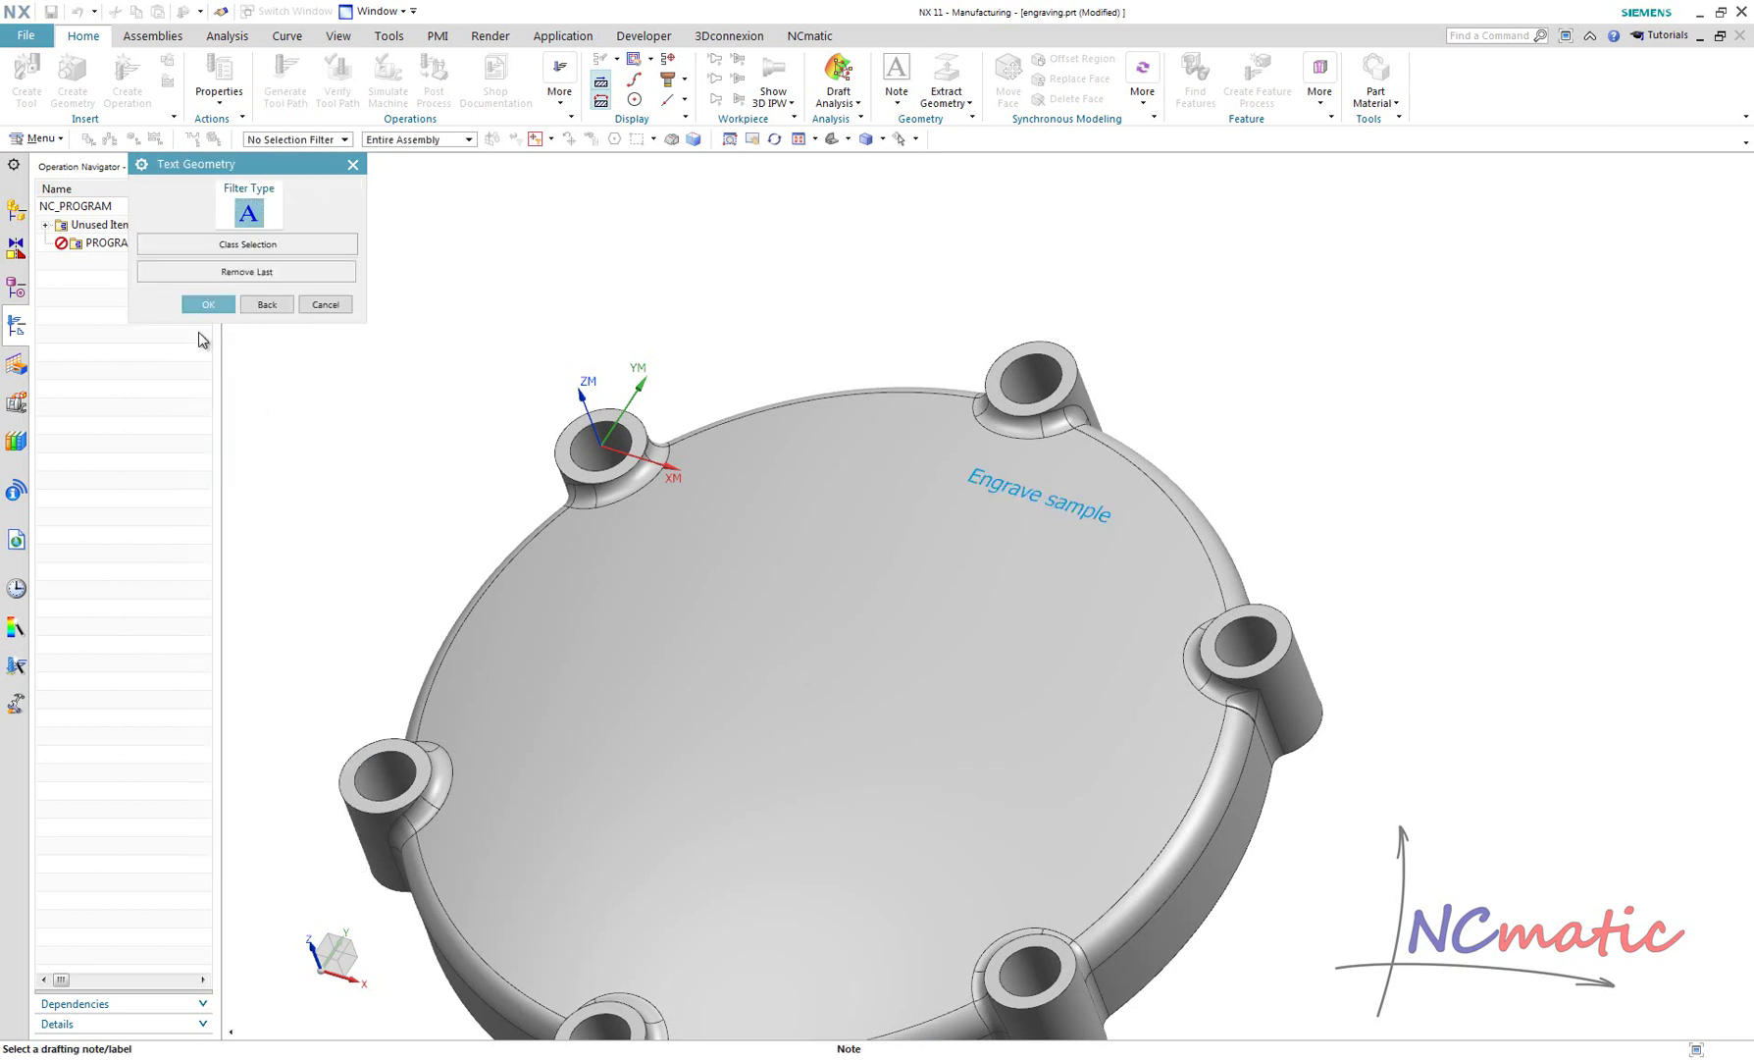
{"action": "left_click", "coordinate": [208, 304]}
{"action": "left_click", "coordinate": [307, 316]}
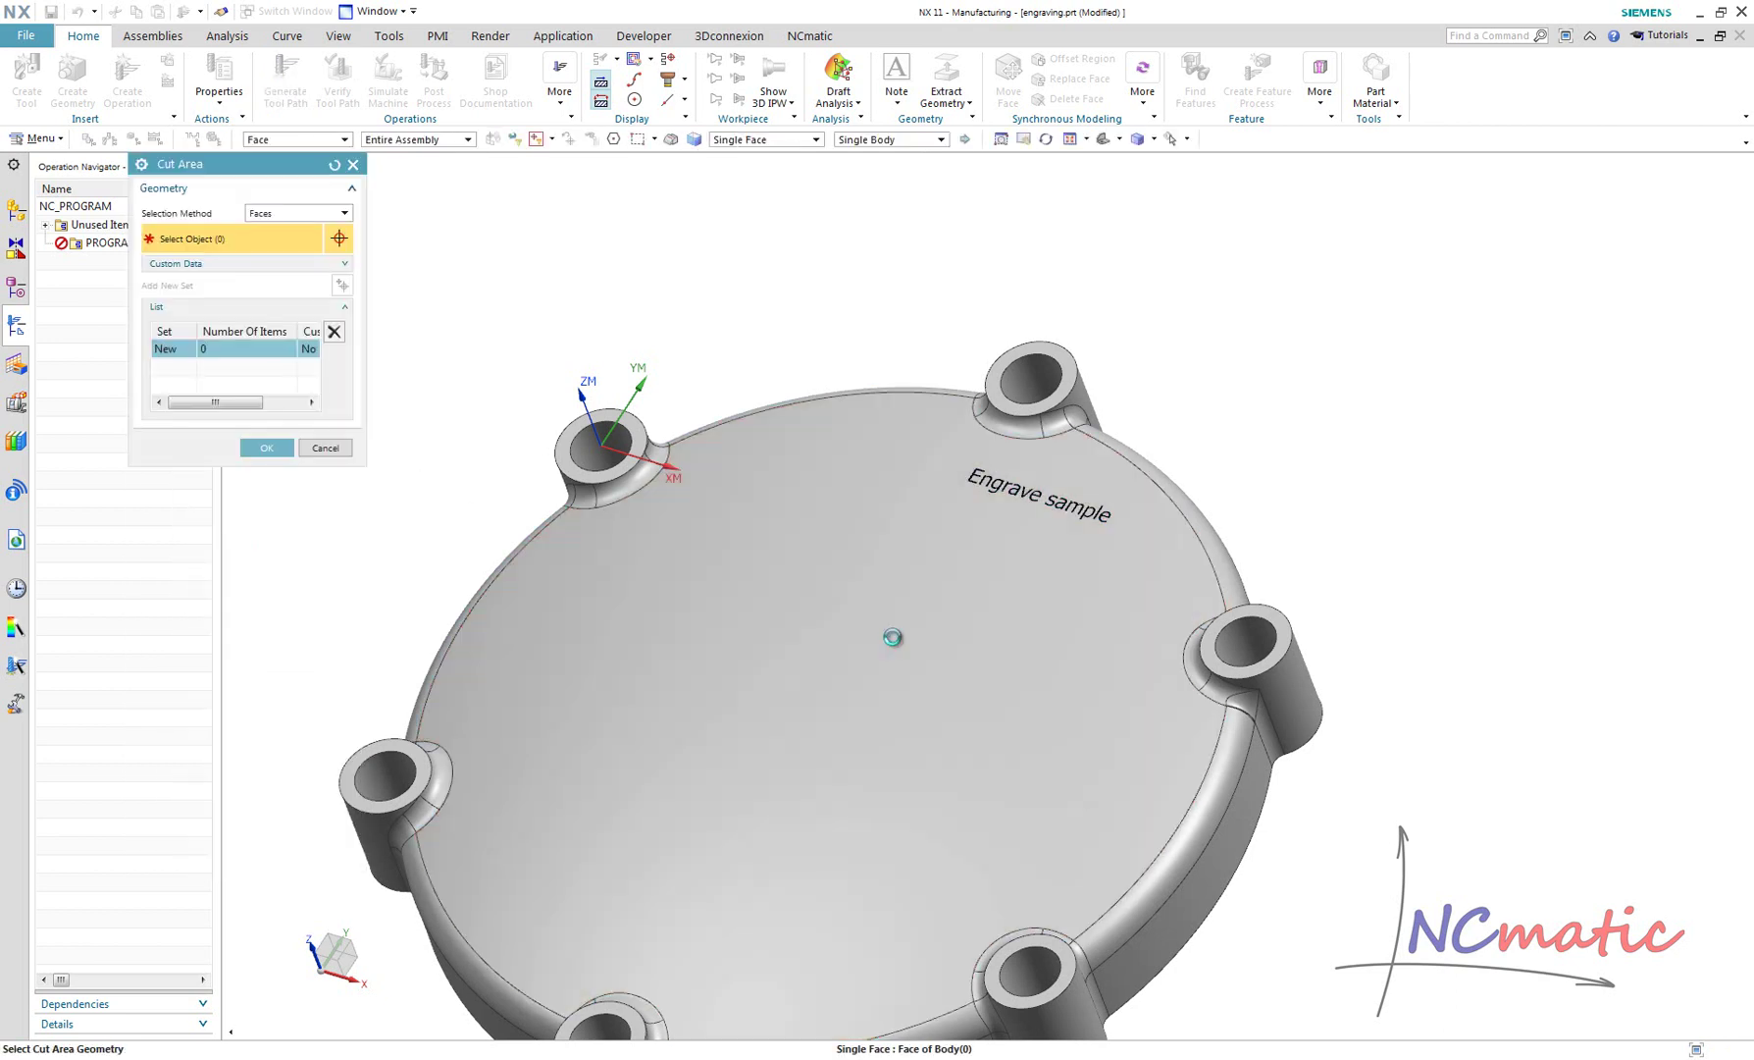
{"action": "left_click", "coordinate": [892, 637]}
{"action": "left_click", "coordinate": [264, 427]}
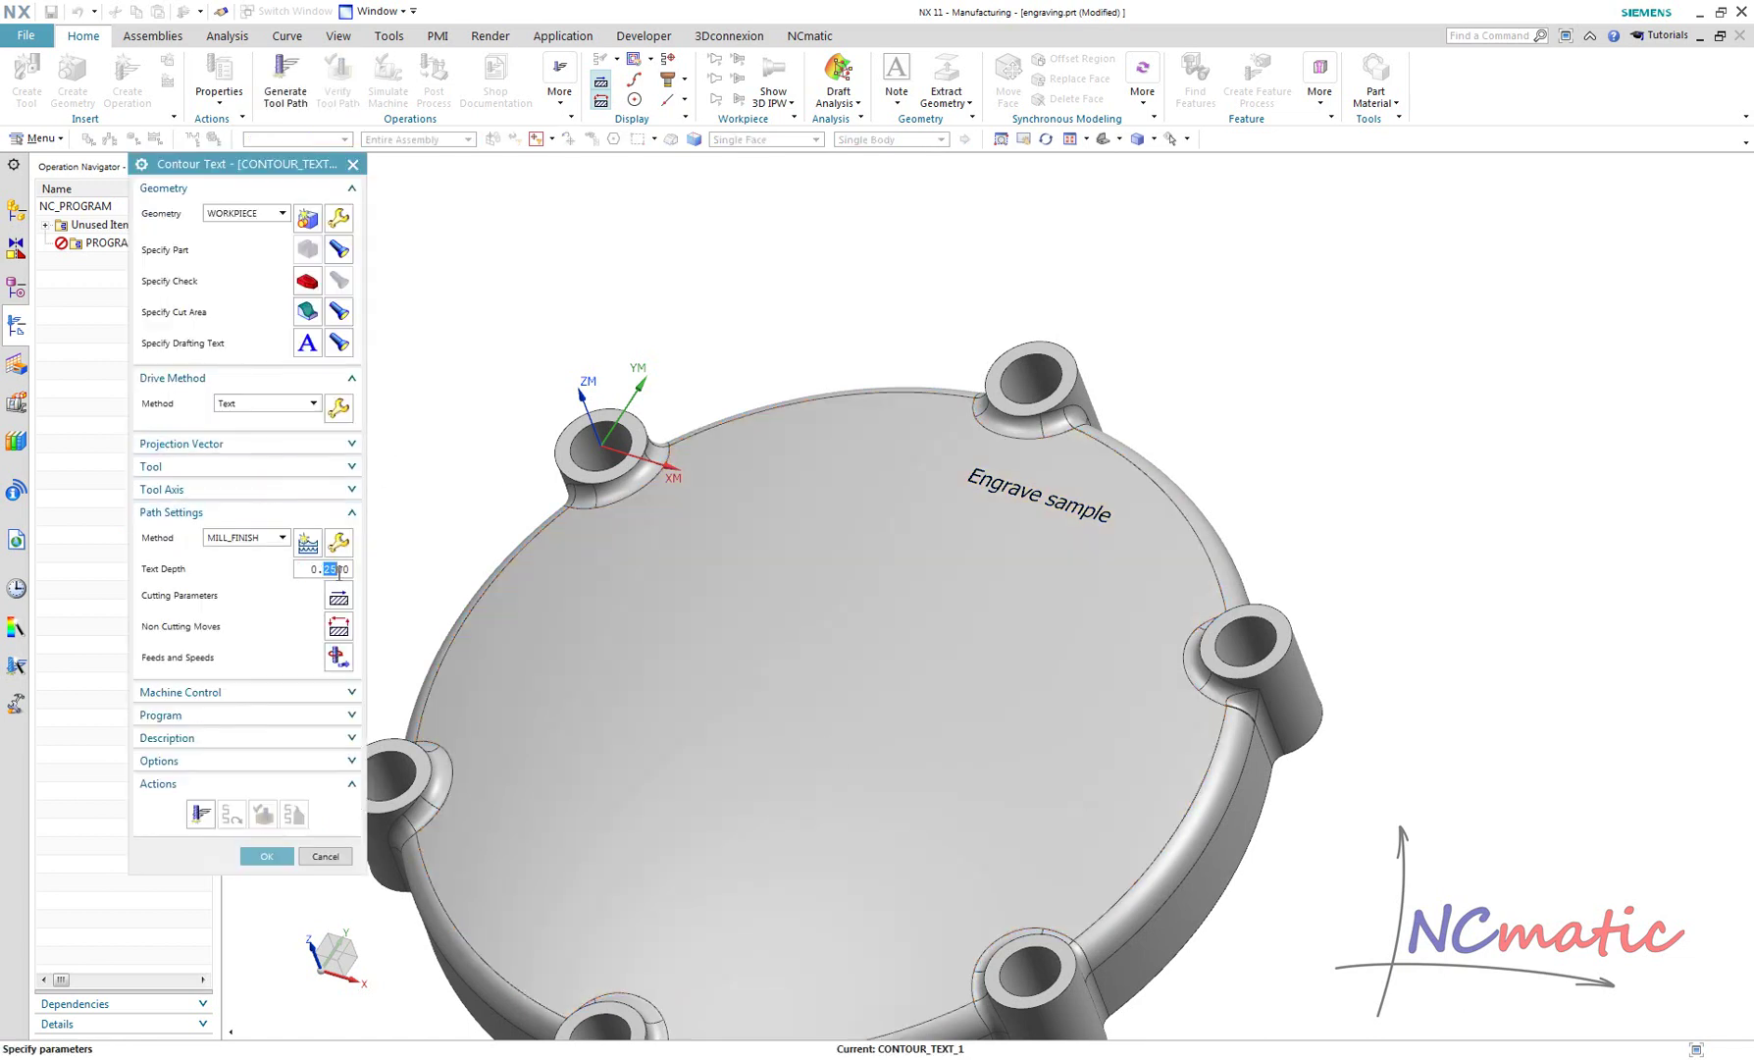
Step: Set the text depth to 0.1, generate the engraving tool path, inspect it and accept the operation
{"action": "type", "text": "1000"}
{"action": "left_click", "coordinate": [200, 814]}
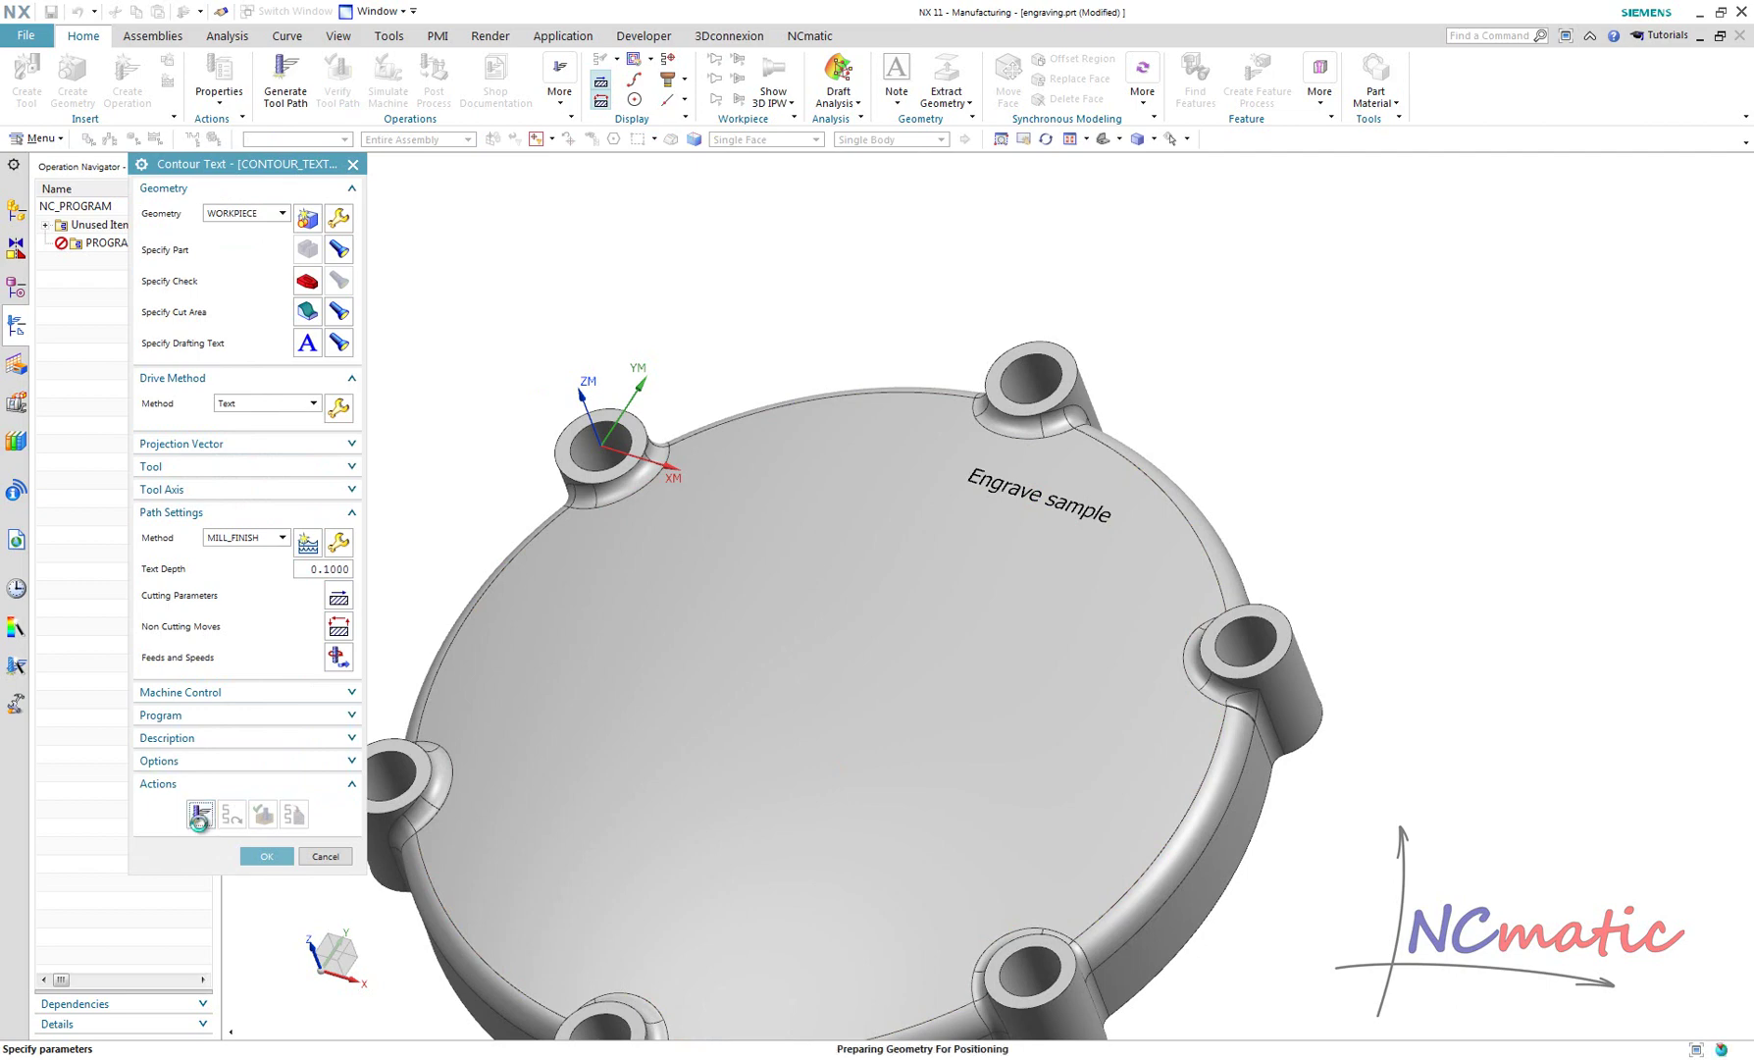
{"action": "scroll", "coordinate": [978, 535], "scroll_direction": "up", "scroll_amount": 5}
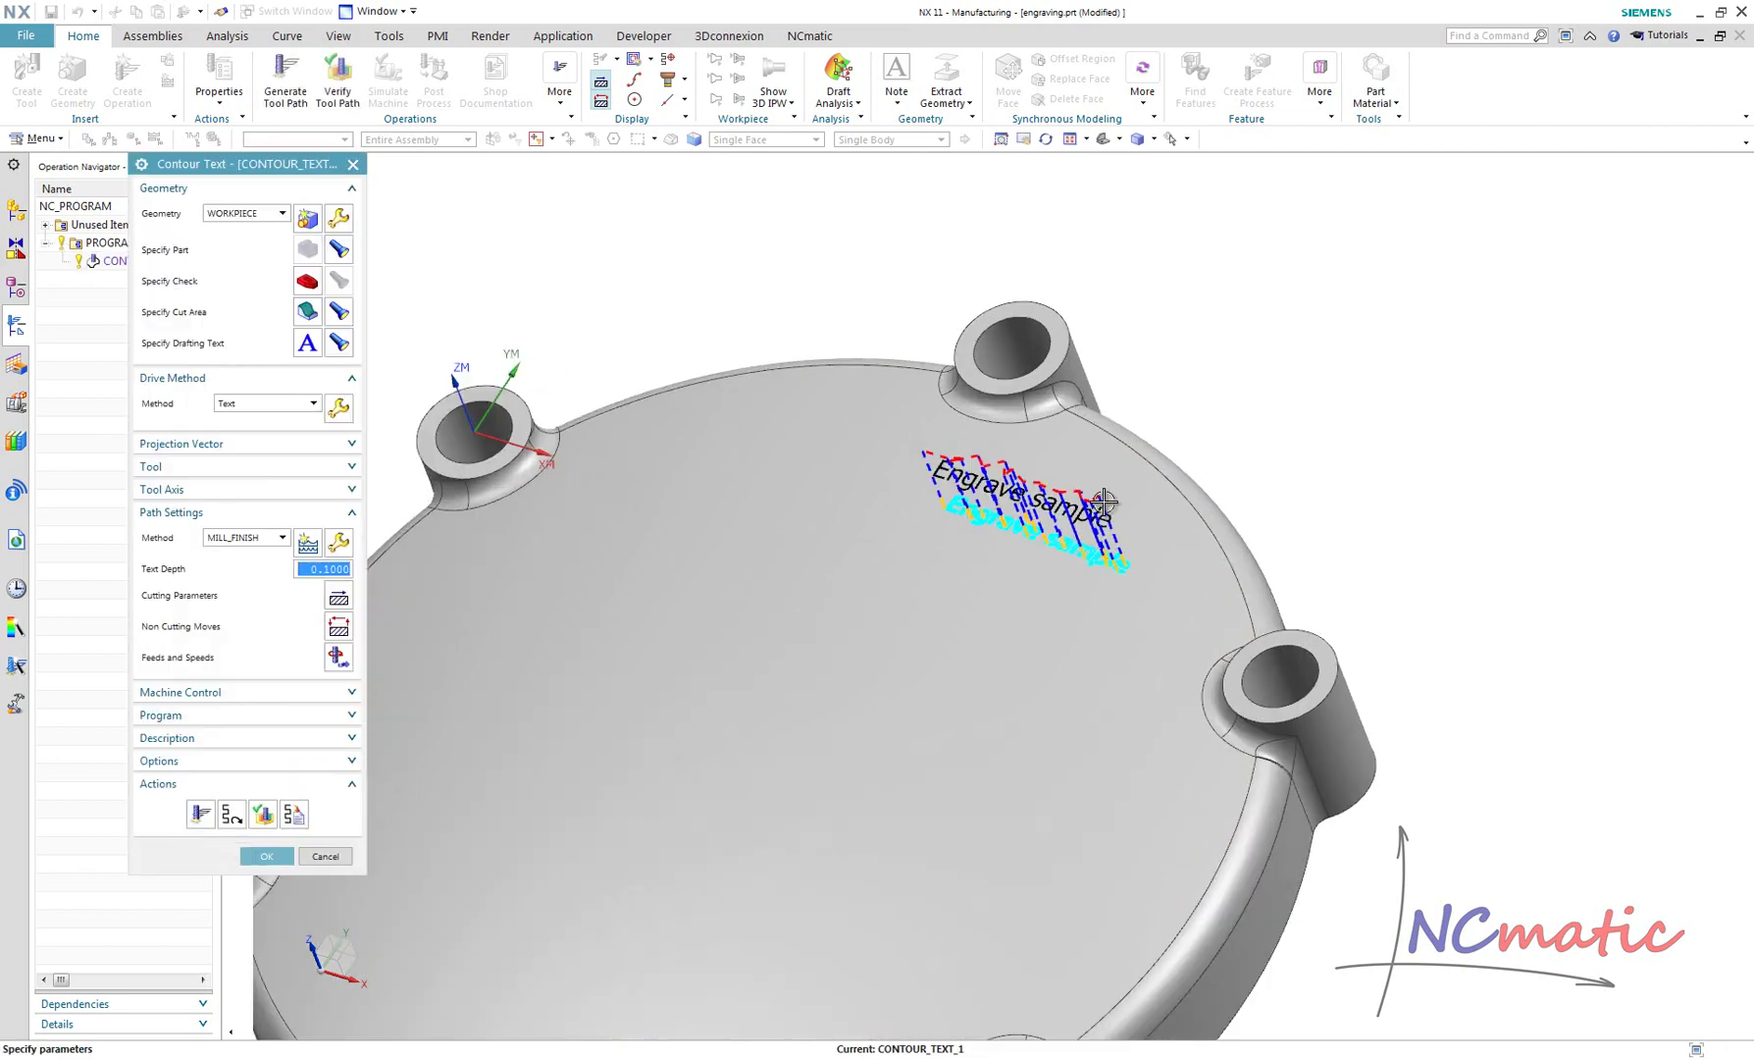
{"action": "scroll", "coordinate": [978, 534], "scroll_direction": "up", "scroll_amount": 2}
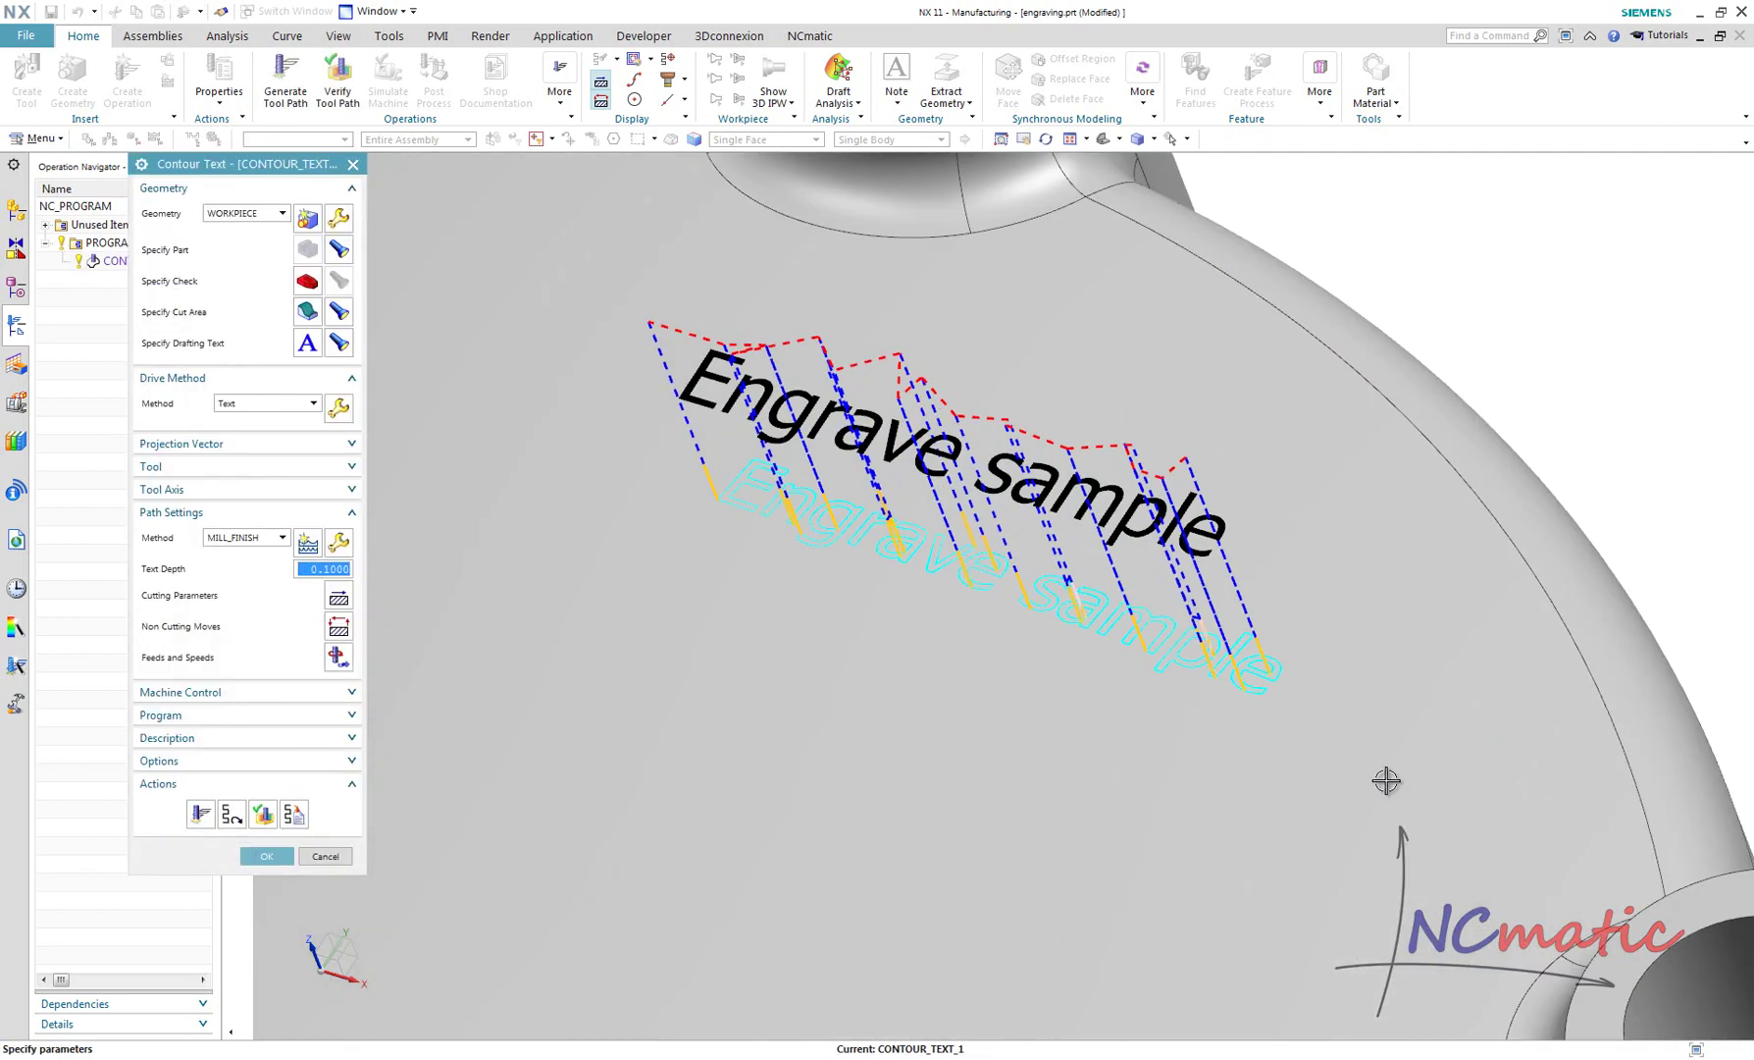
{"action": "middle_click_drag", "start_coordinate": [1386, 780], "coordinate": [1236, 692]}
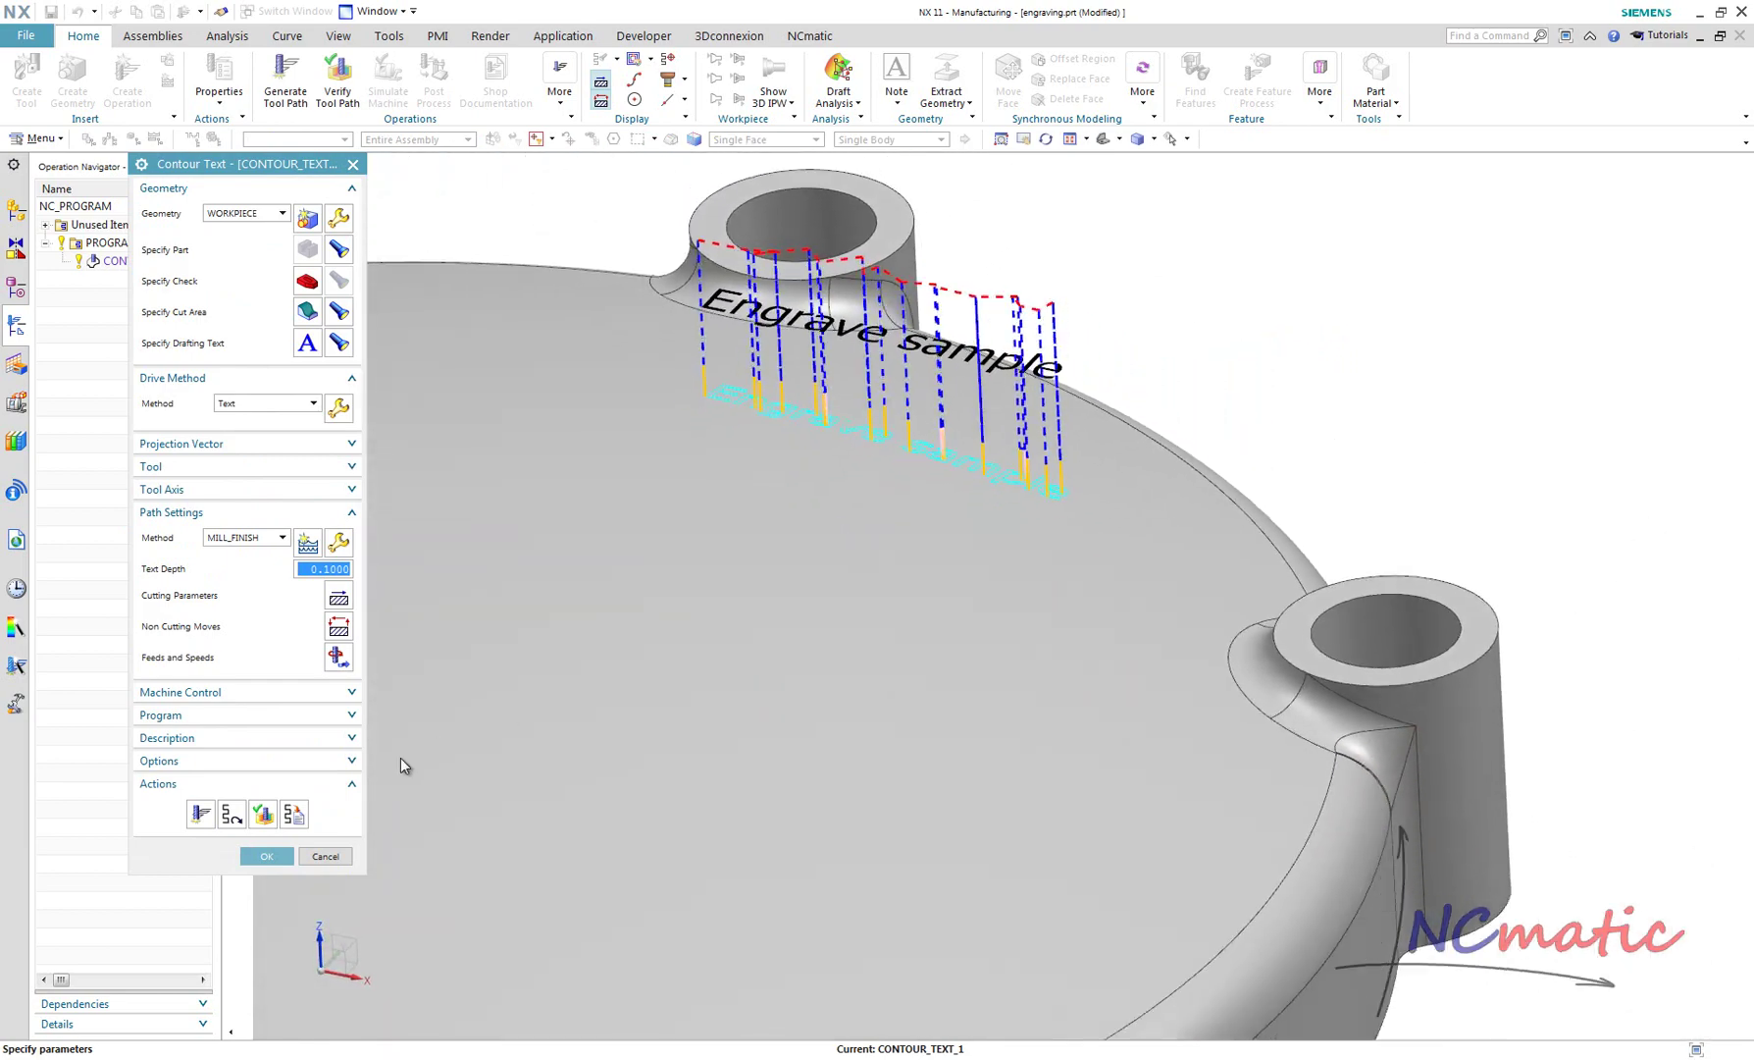
{"action": "scroll", "coordinate": [324, 814], "scroll_direction": "down", "scroll_amount": 2}
{"action": "left_click", "coordinate": [257, 855]}
{"action": "scroll", "coordinate": [1059, 463], "scroll_direction": "down", "scroll_amount": 2}
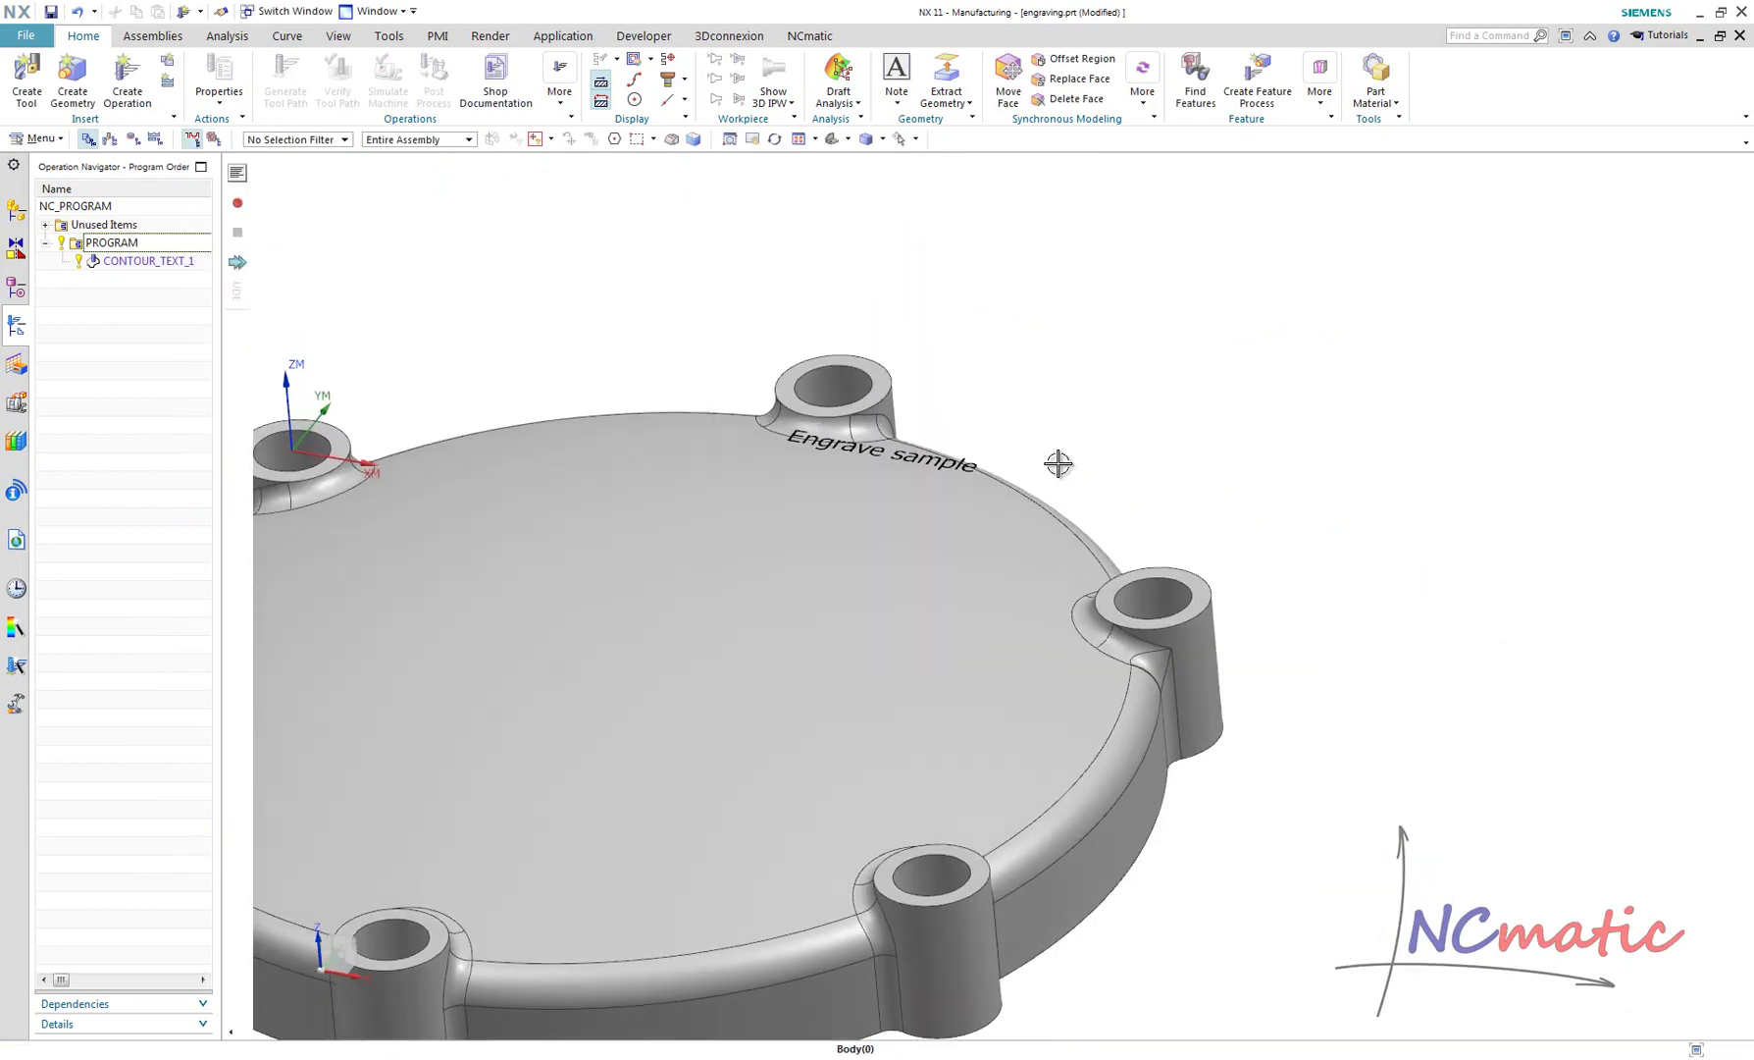
Step: Add a two-line note reading "Engrave sample" and "Single Lines" just below the existing note on the cover
{"action": "middle_click_drag", "start_coordinate": [1059, 464], "coordinate": [1413, 321]}
{"action": "right_click", "coordinate": [1411, 320]}
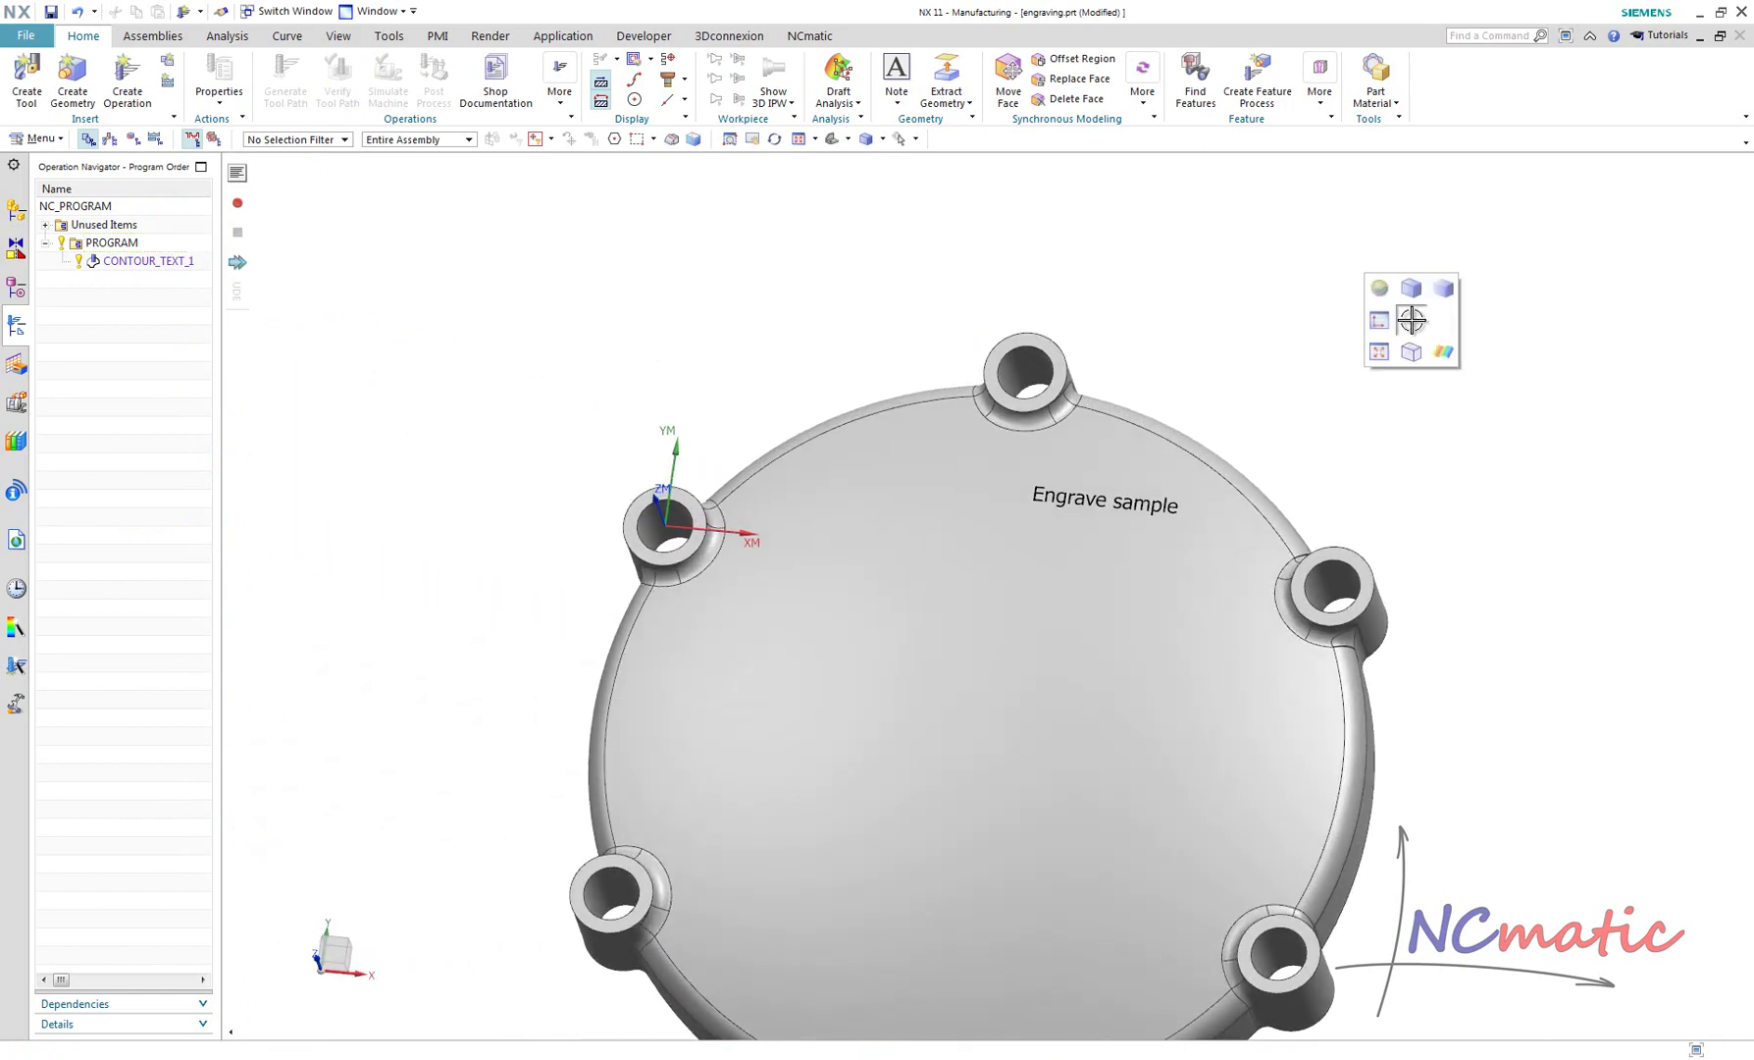
{"action": "left_click", "coordinate": [1378, 320]}
{"action": "left_click", "coordinate": [897, 84]}
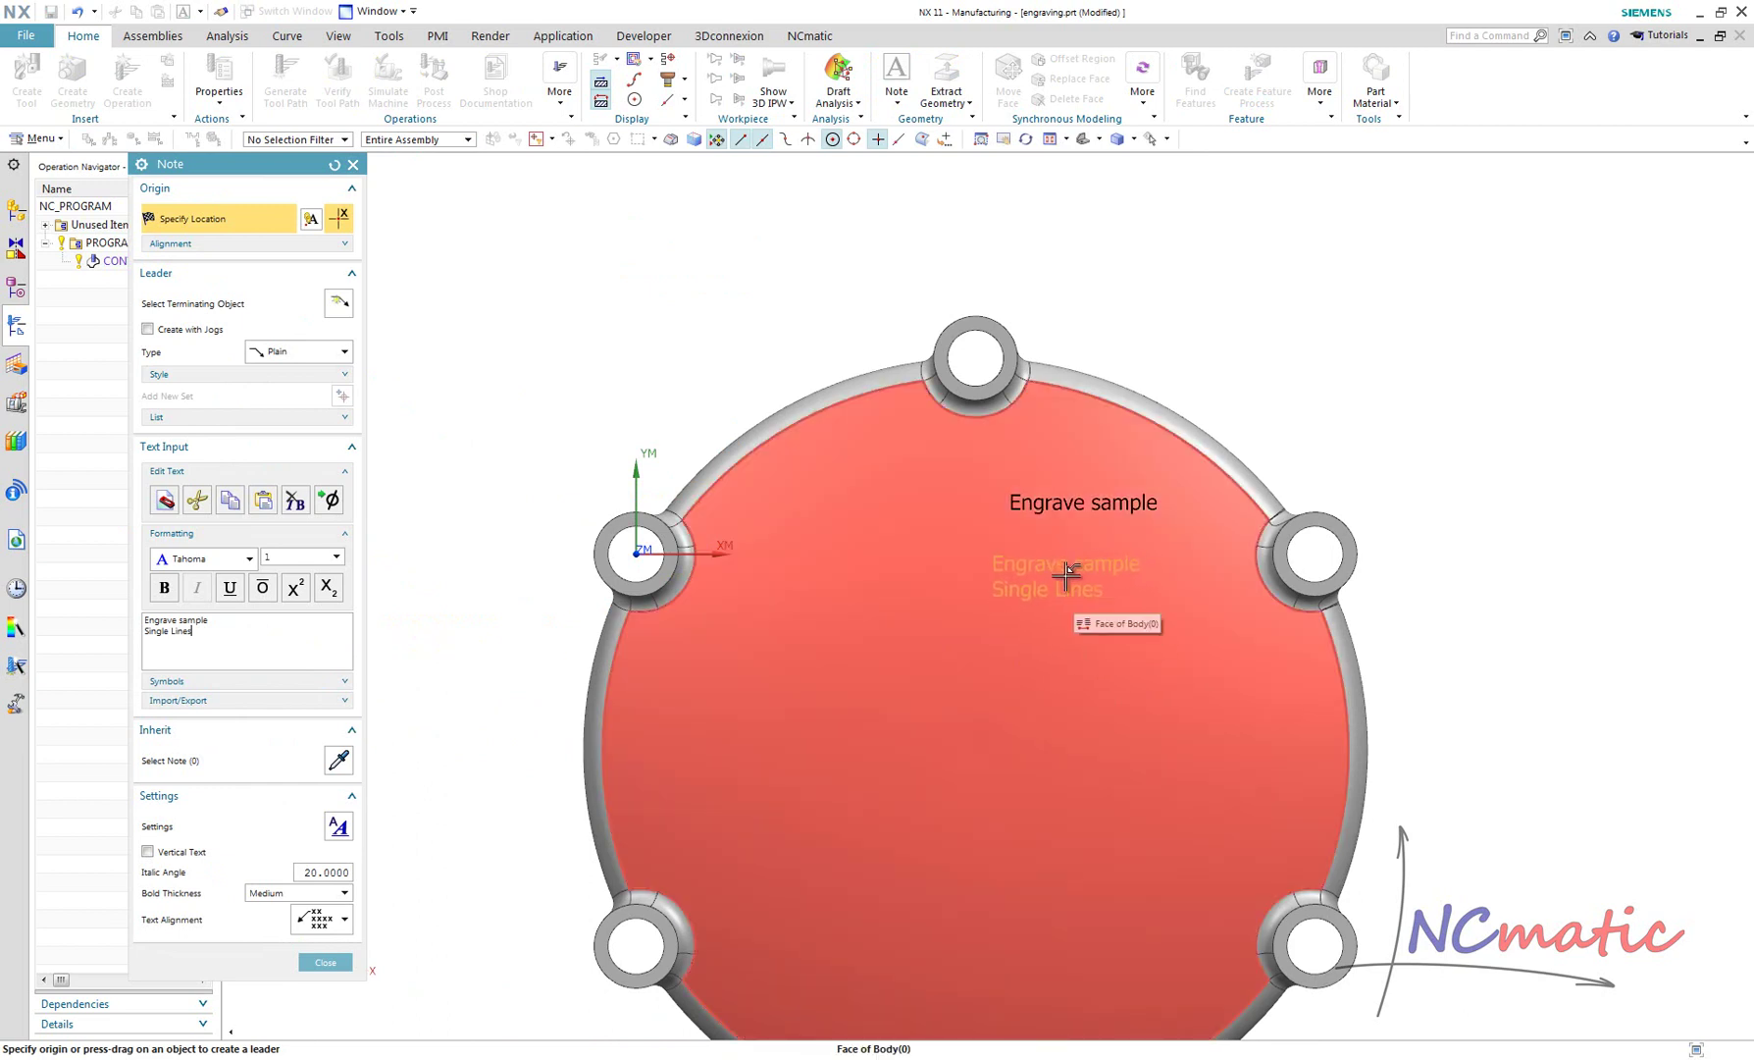
{"action": "left_click", "coordinate": [1089, 581]}
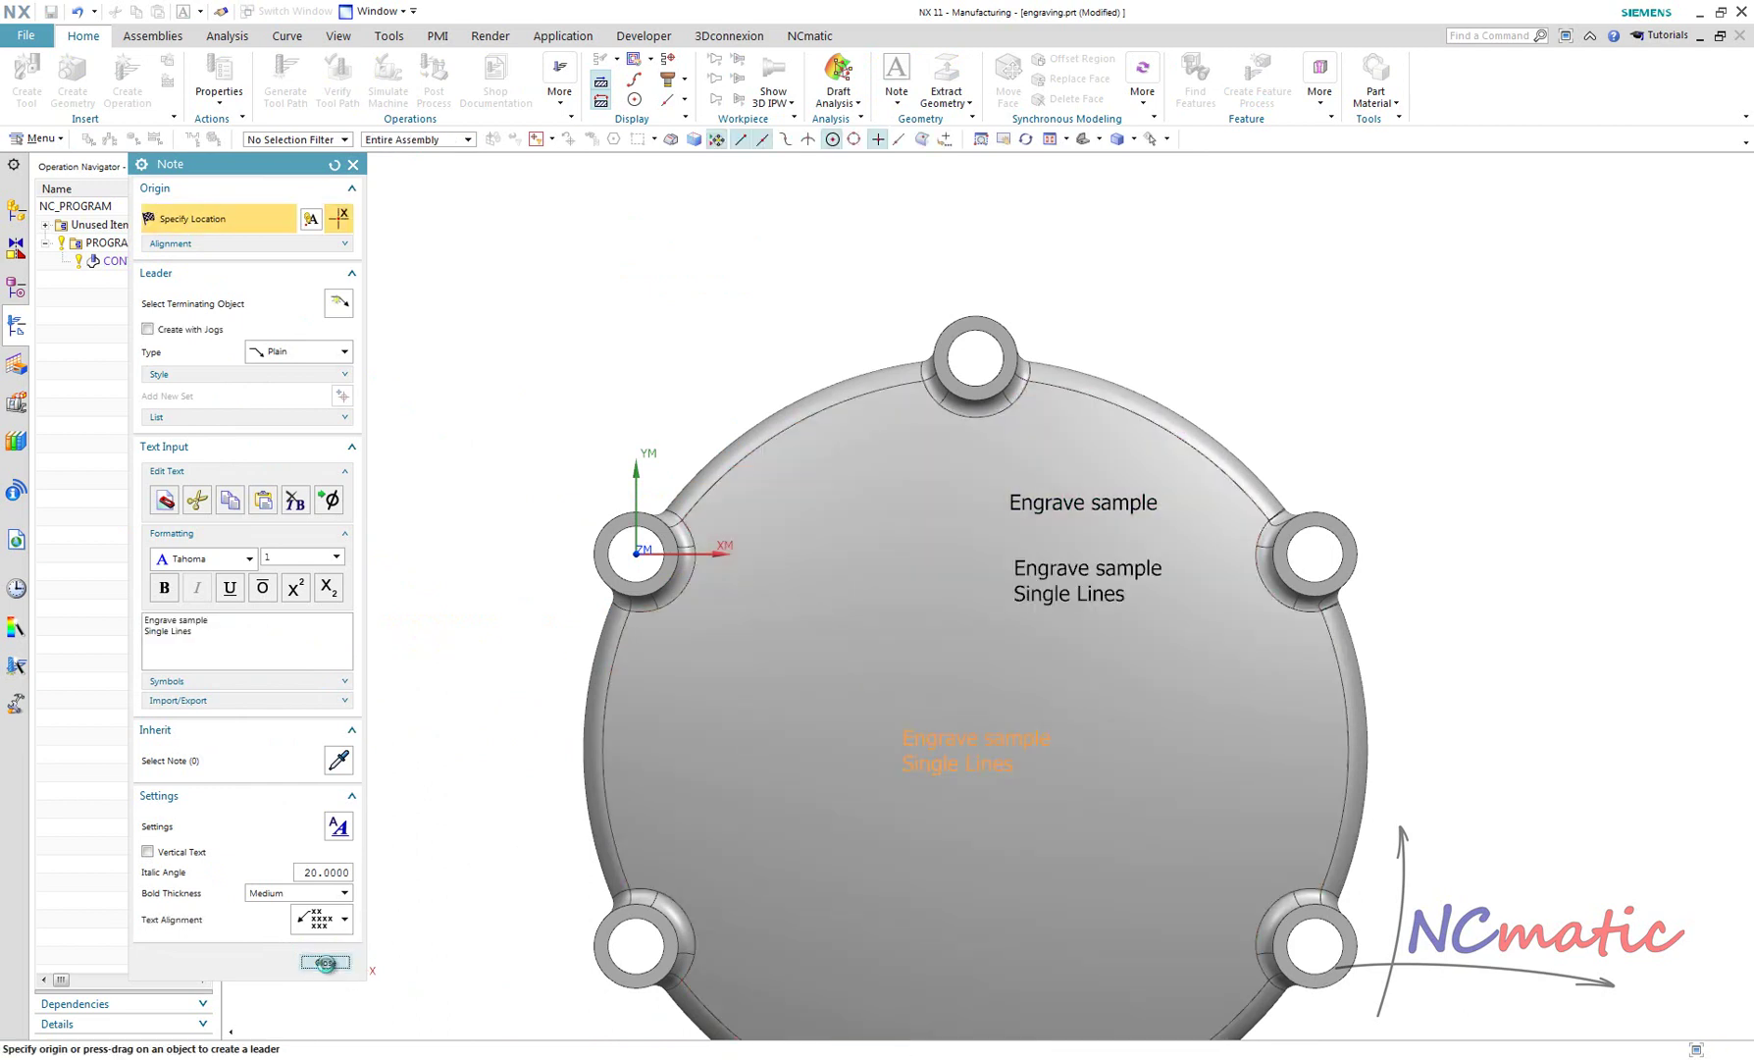
{"action": "left_click", "coordinate": [325, 961]}
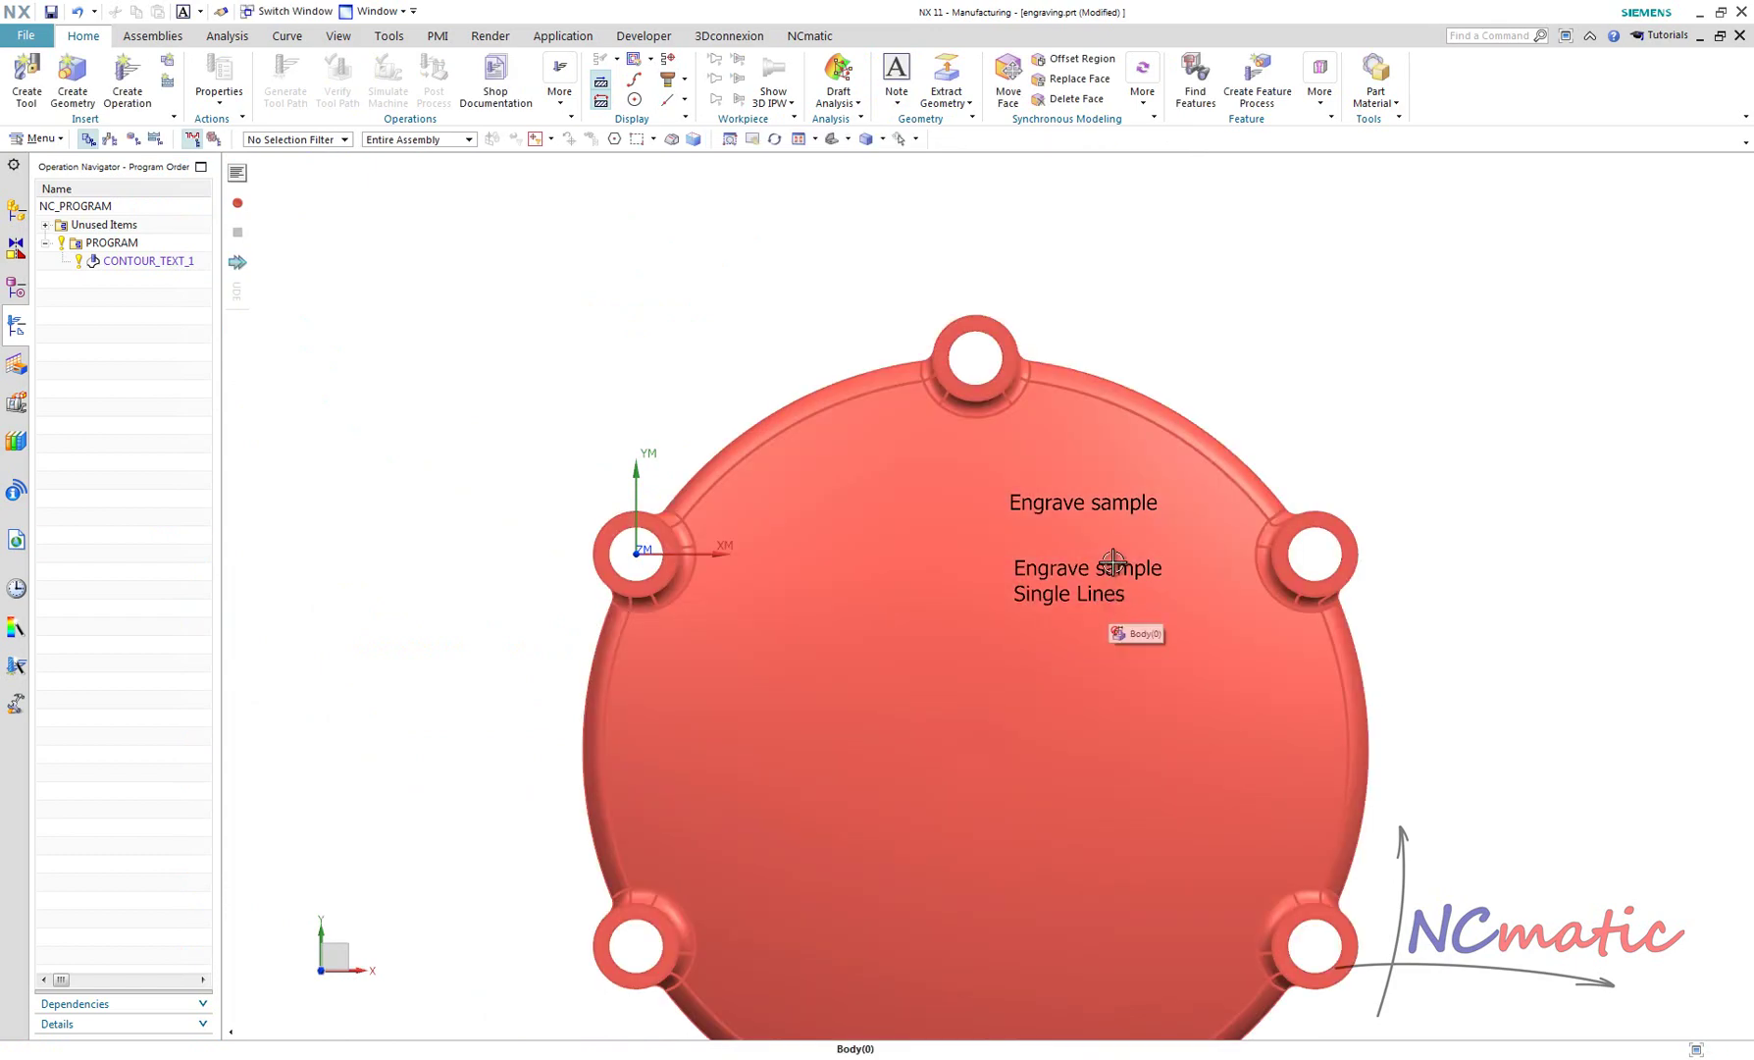
Step: Change the font of the two-line "Engrave sample / Single Lines" note from Tahoma to the single-line iso_font
{"action": "key", "text": "Home"}
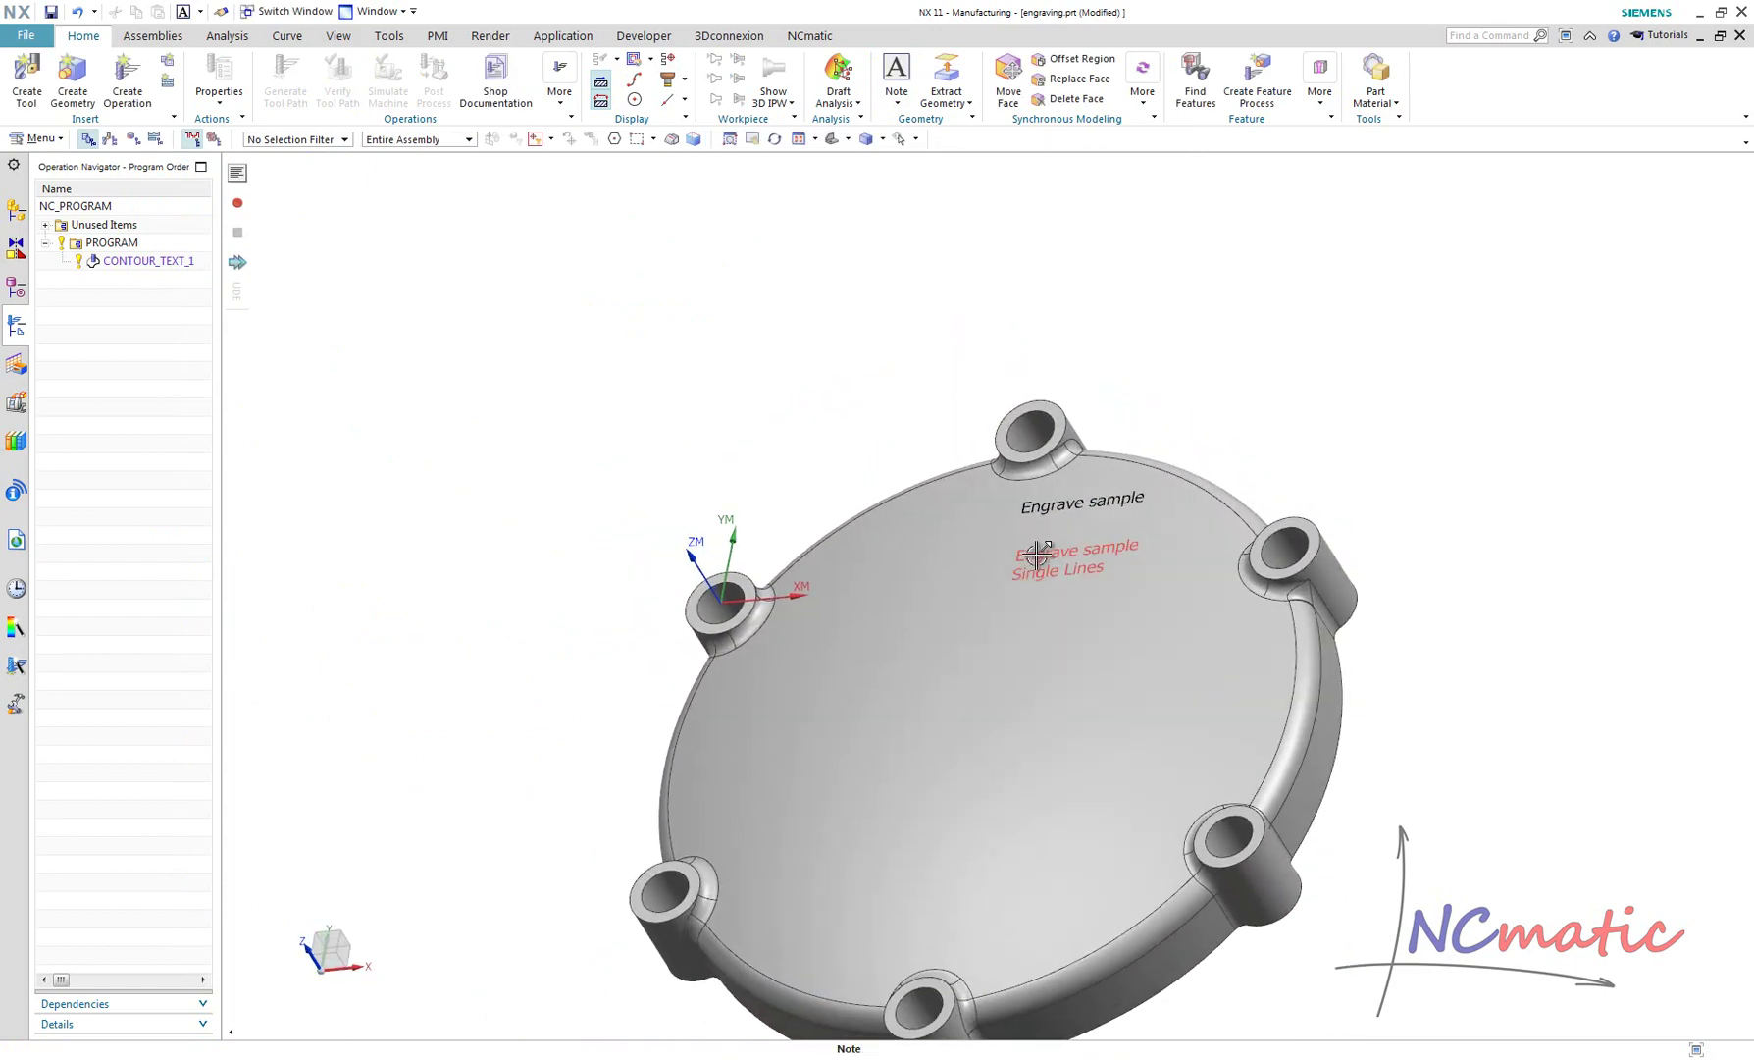
{"action": "double_click", "coordinate": [1033, 555]}
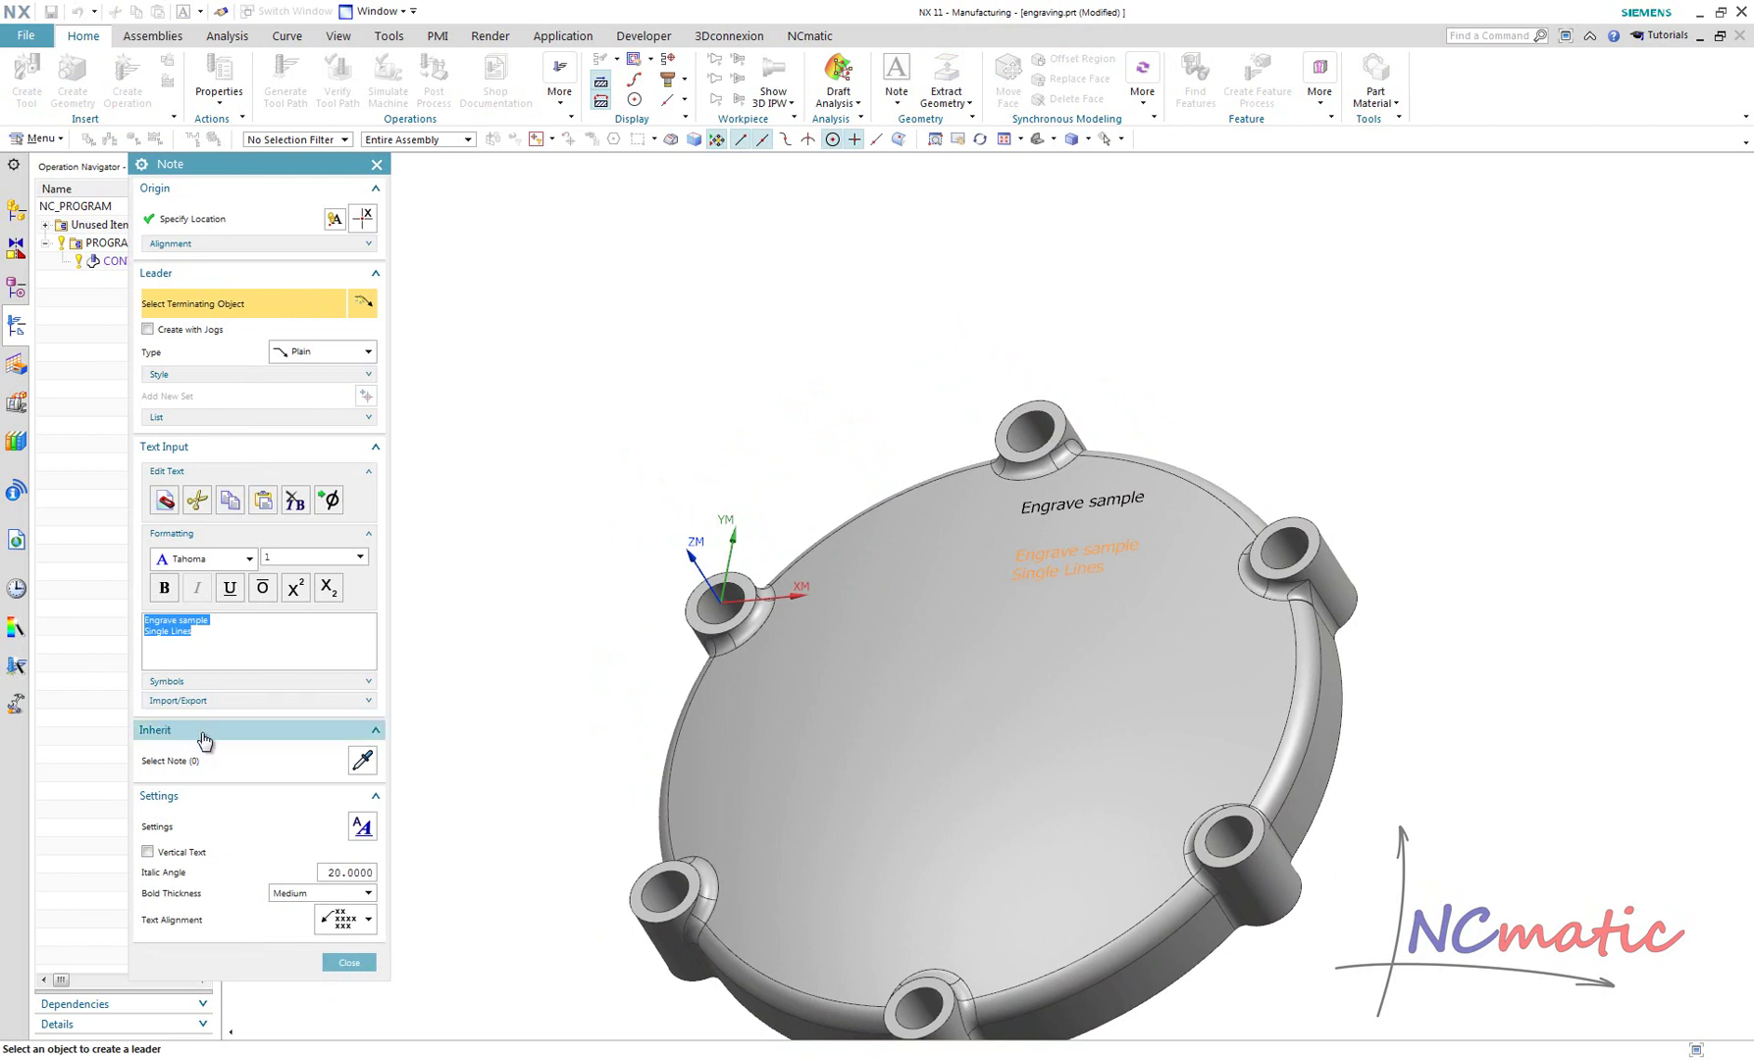
{"action": "left_click", "coordinate": [249, 559]}
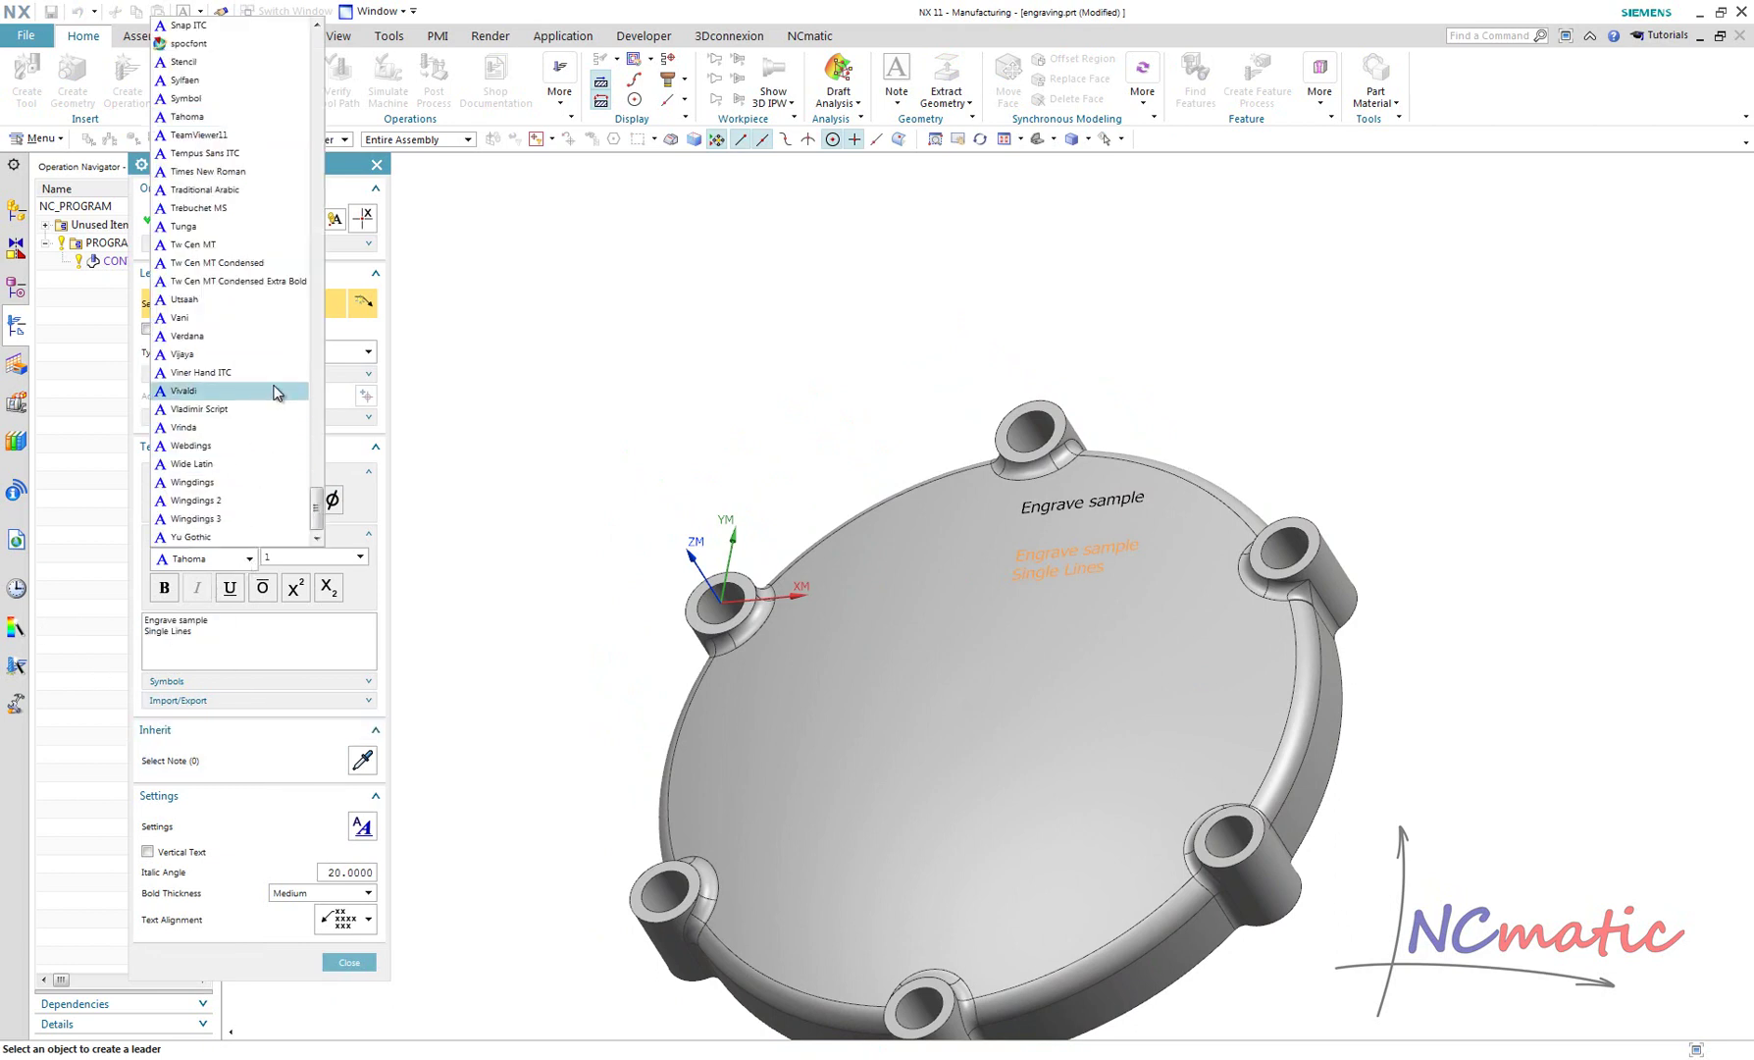
{"action": "scroll", "coordinate": [257, 383], "scroll_direction": "up", "scroll_amount": 1}
{"action": "scroll", "coordinate": [260, 370], "scroll_direction": "up", "scroll_amount": 15}
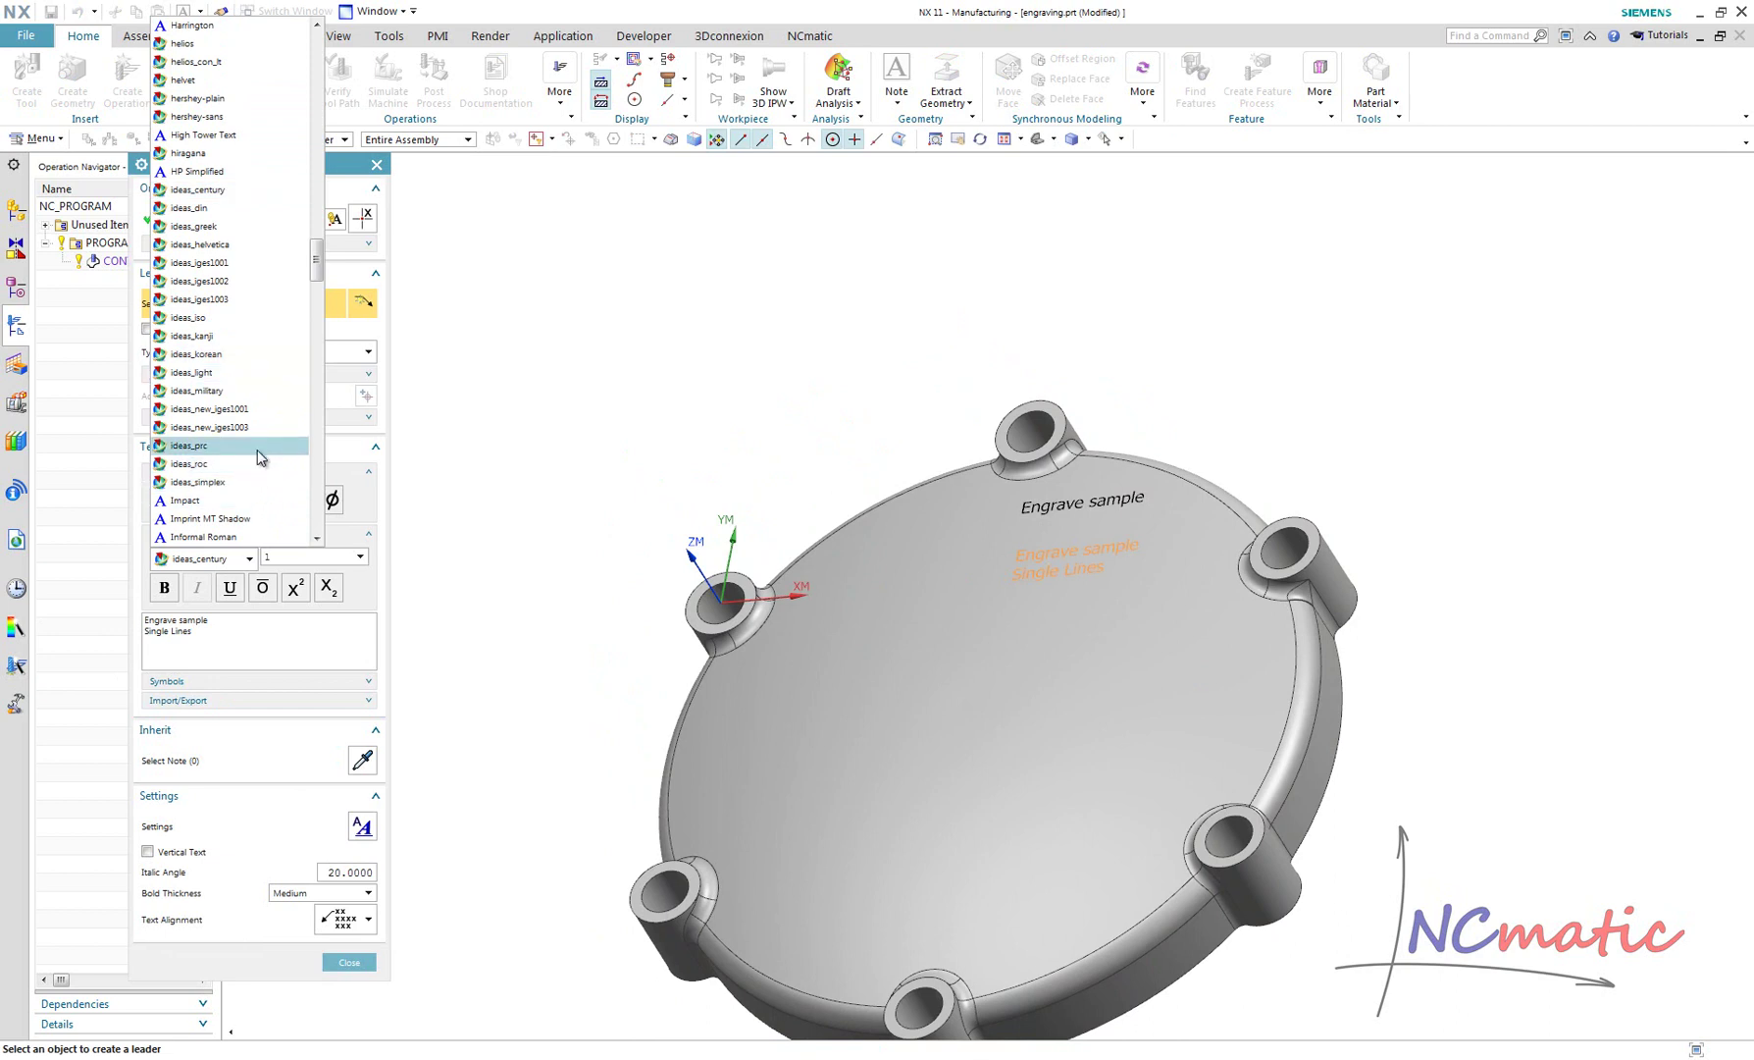
{"action": "scroll", "coordinate": [258, 449], "scroll_direction": "down", "scroll_amount": 2}
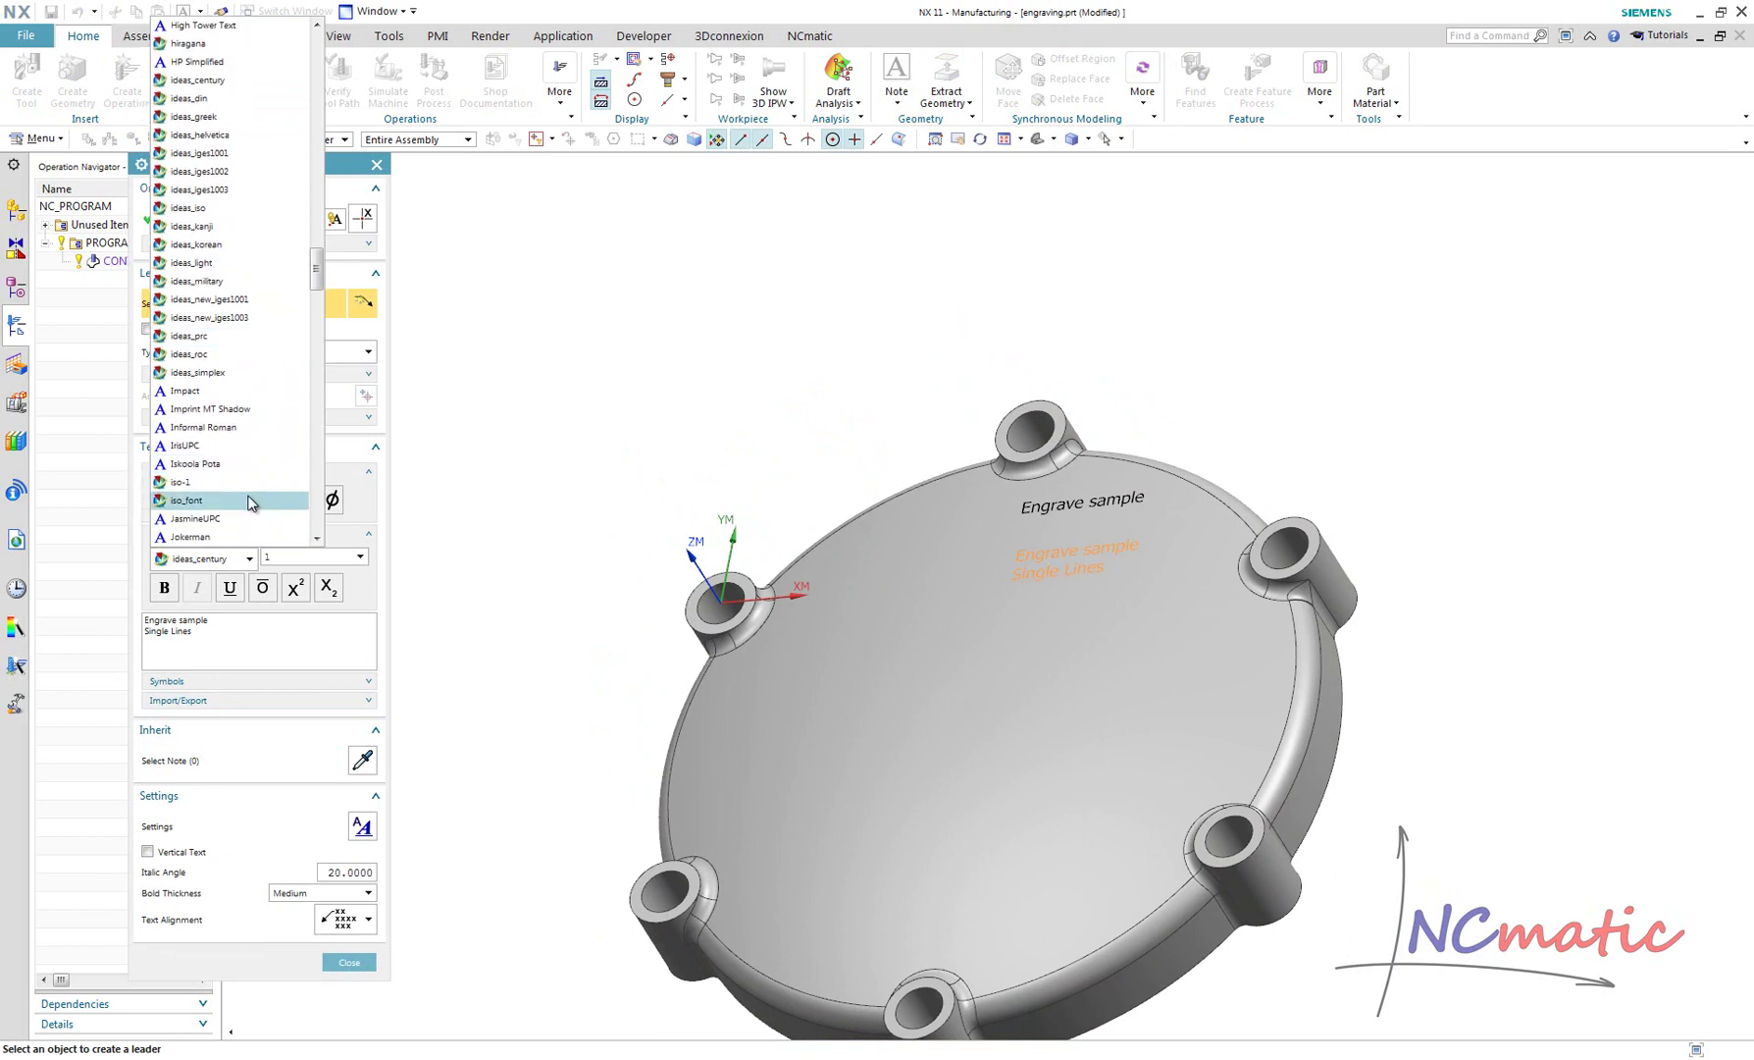
{"action": "left_click", "coordinate": [250, 500]}
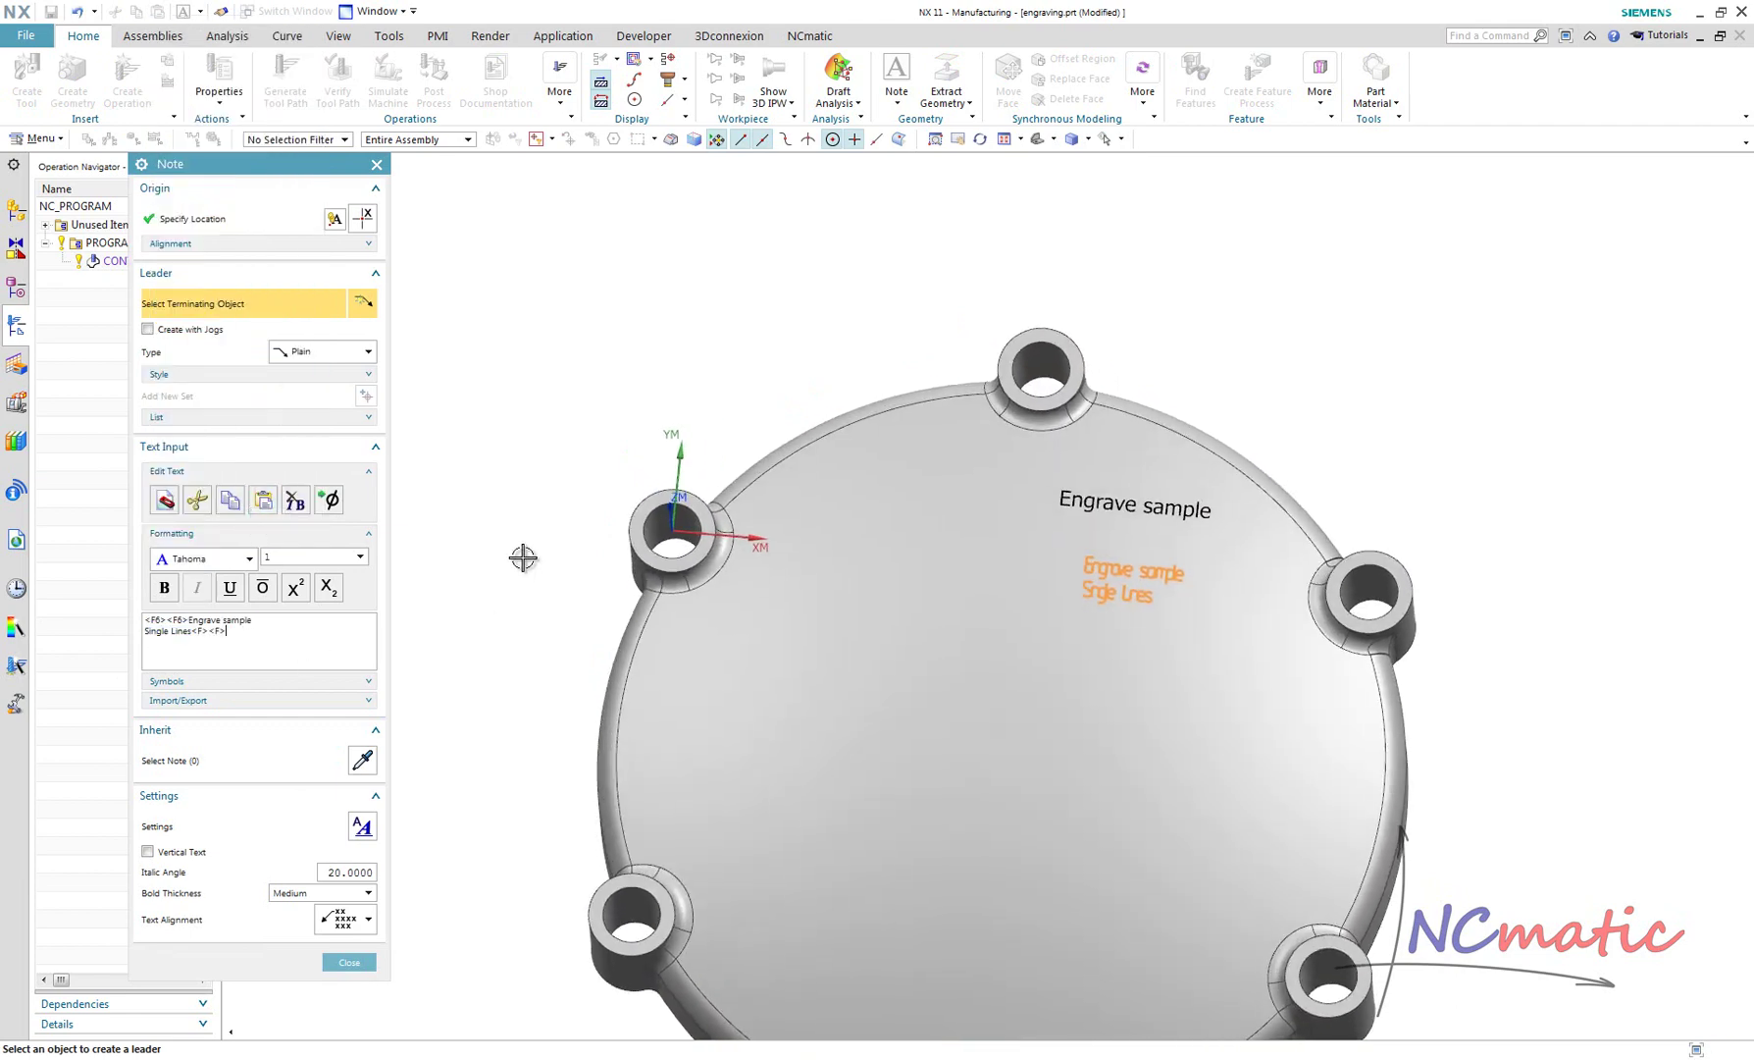
{"action": "key", "text": "F8"}
{"action": "scroll", "coordinate": [1142, 577], "scroll_direction": "up", "scroll_amount": 7}
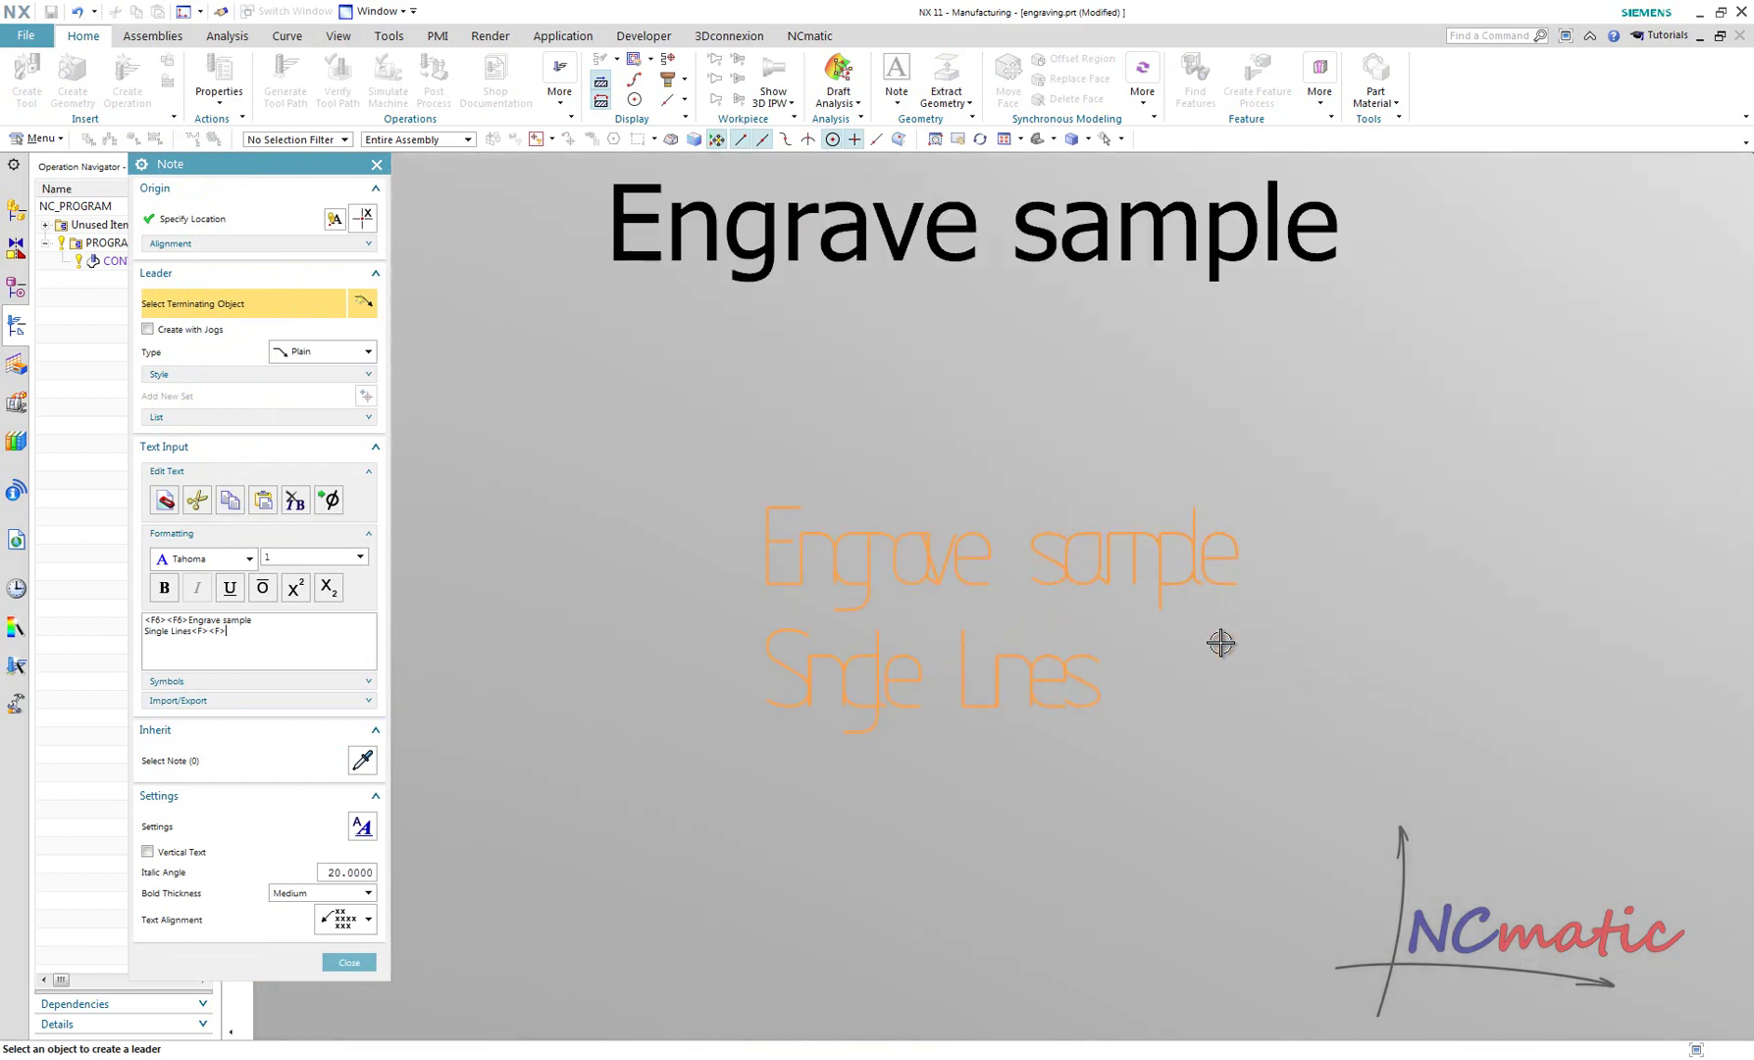
Step: Set the two-line note's font gap factor to 1 in its lettering settings and finish editing the note
{"action": "triple_click", "coordinate": [173, 632]}
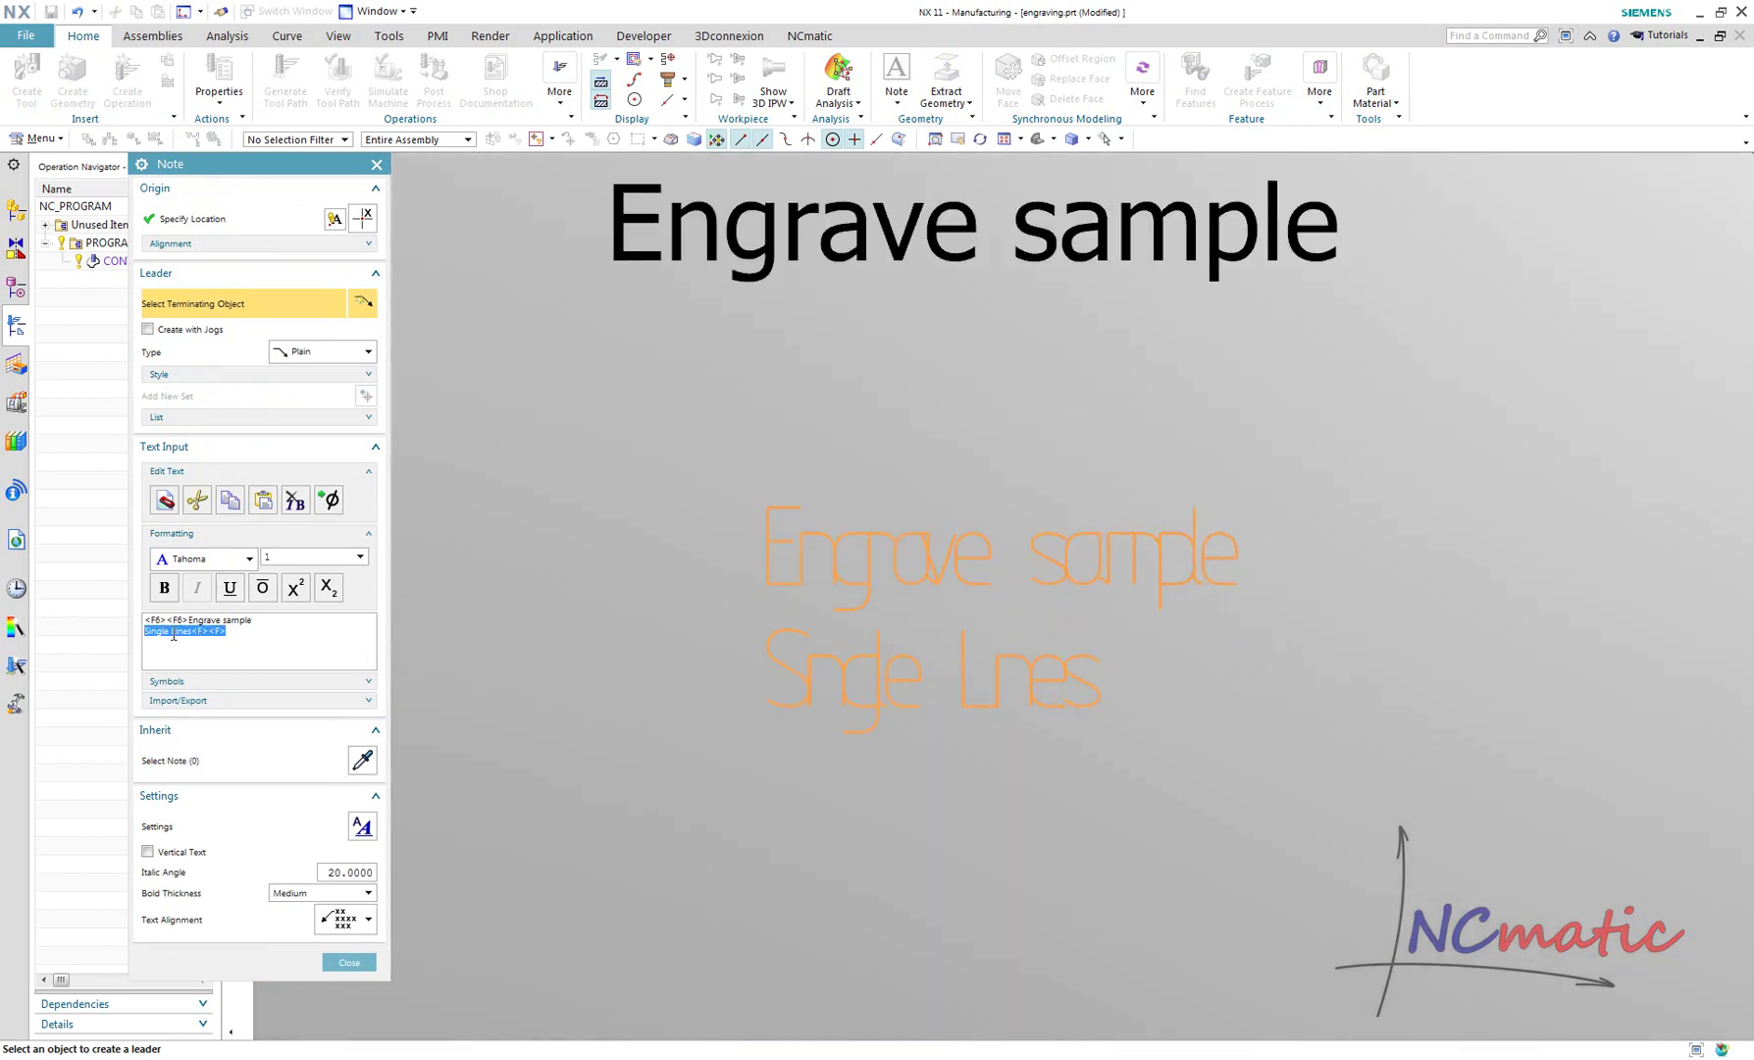
{"action": "left_click", "coordinate": [360, 825]}
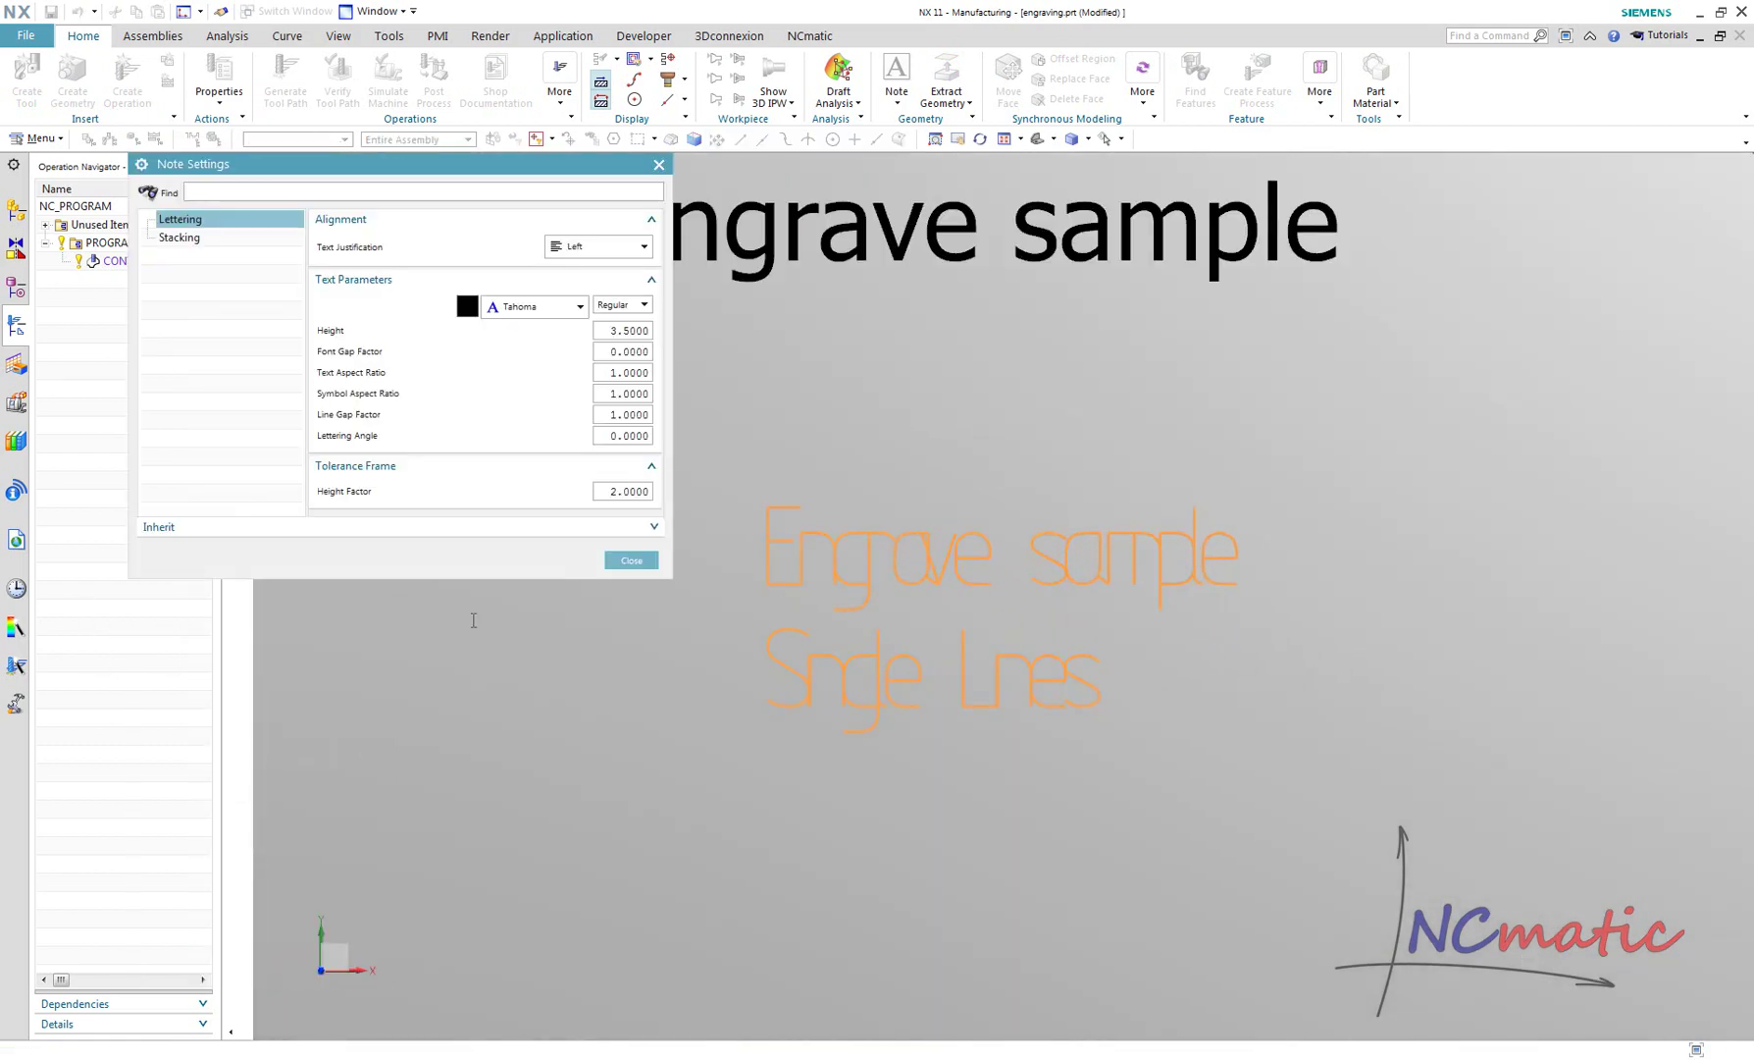
{"action": "left_click", "coordinate": [621, 352]}
{"action": "type", "text": "1"}
{"action": "key", "text": "Tab"}
{"action": "left_click", "coordinate": [631, 560]}
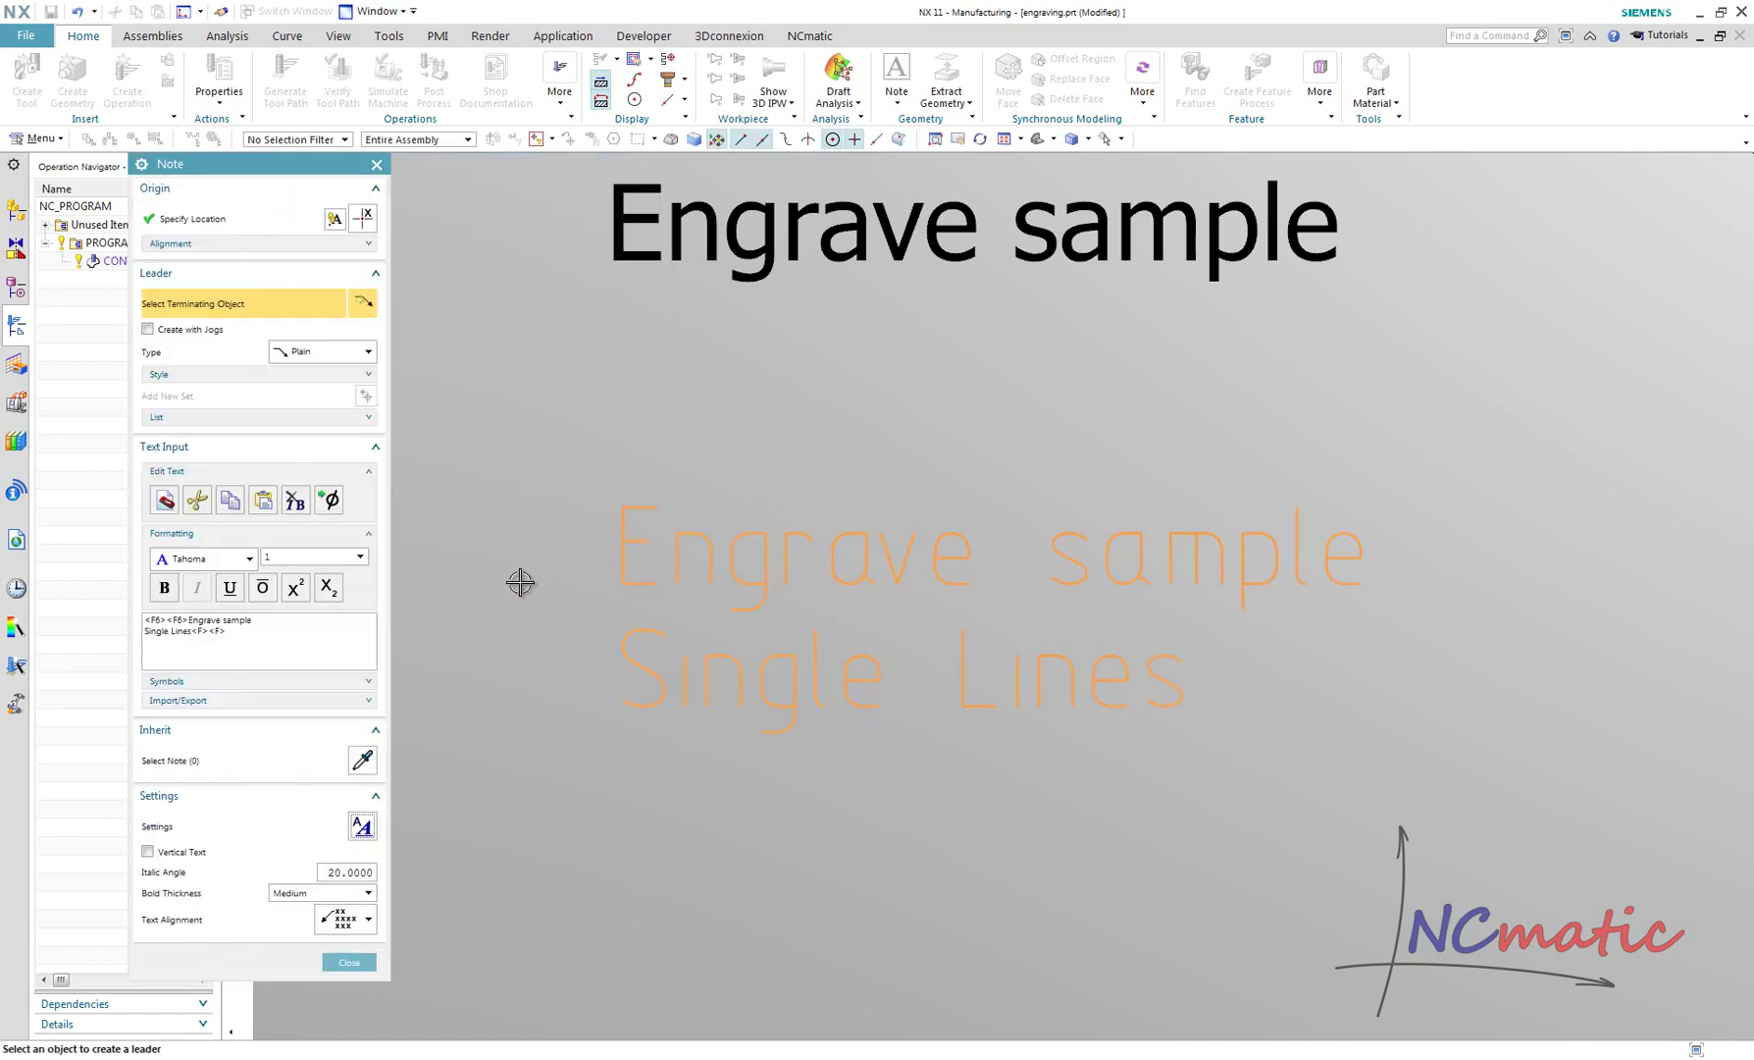
{"action": "scroll", "coordinate": [1079, 705], "scroll_direction": "down", "scroll_amount": 3}
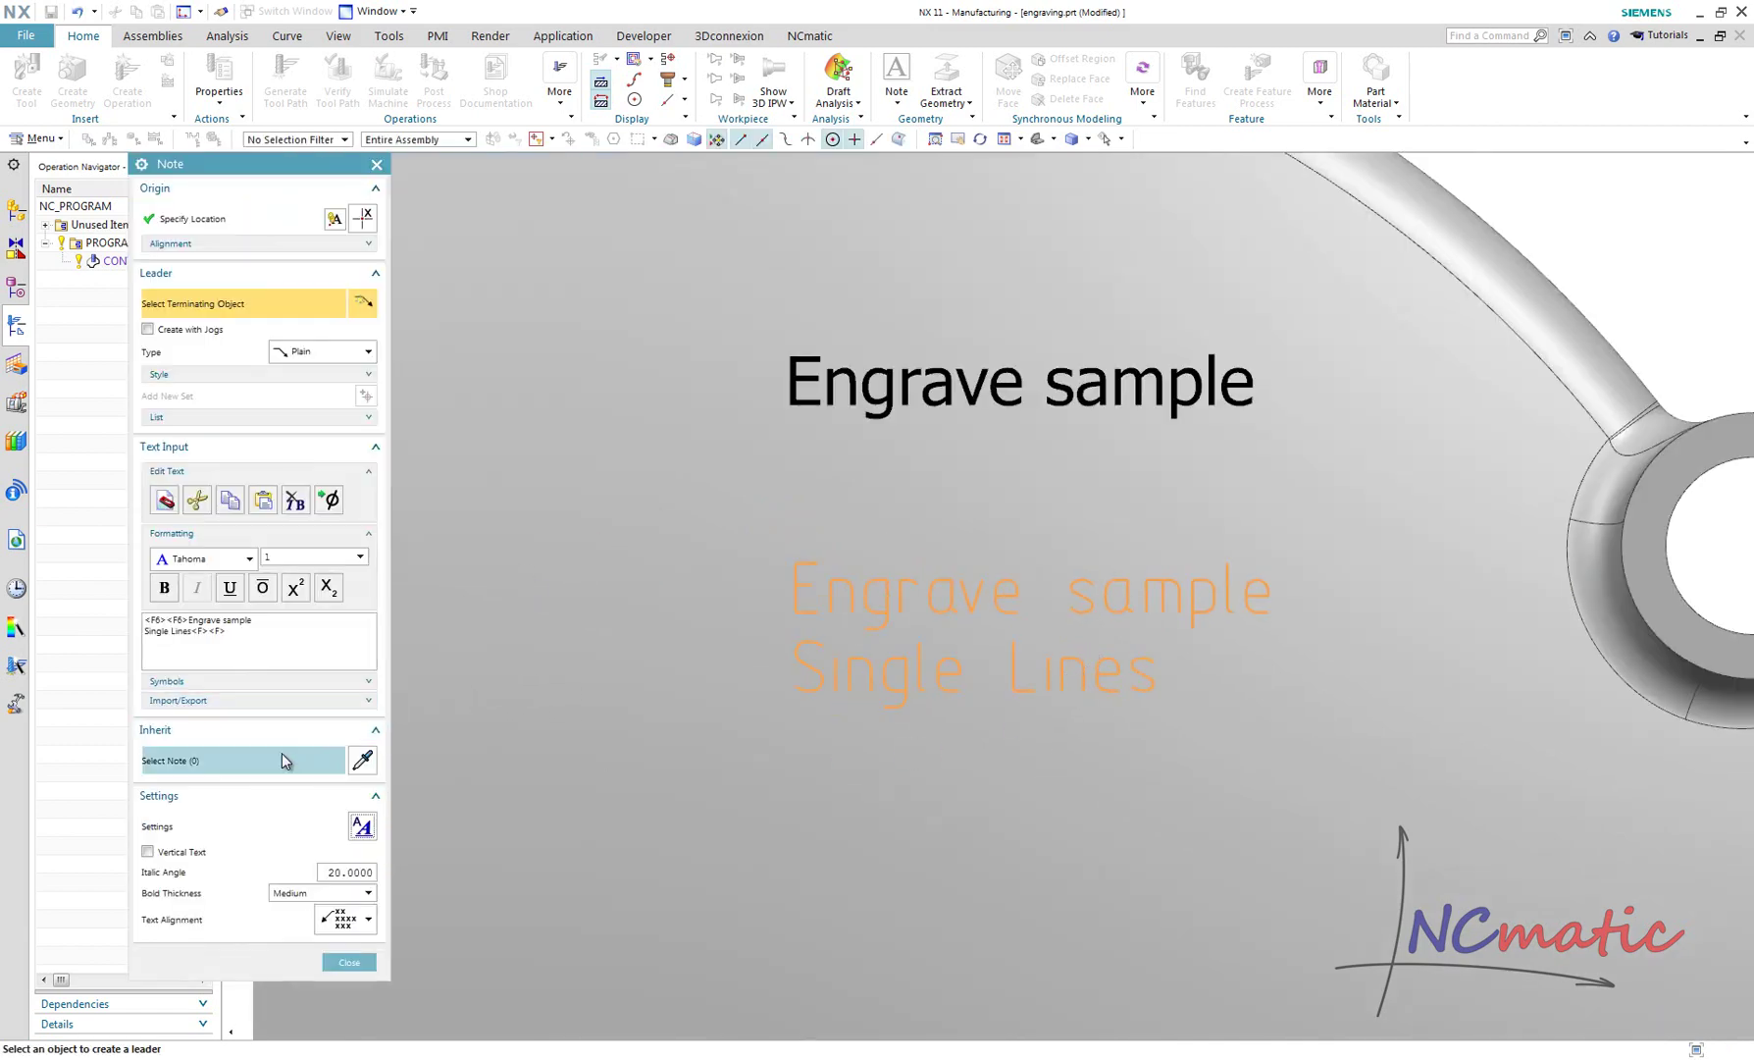
{"action": "left_click", "coordinate": [339, 965]}
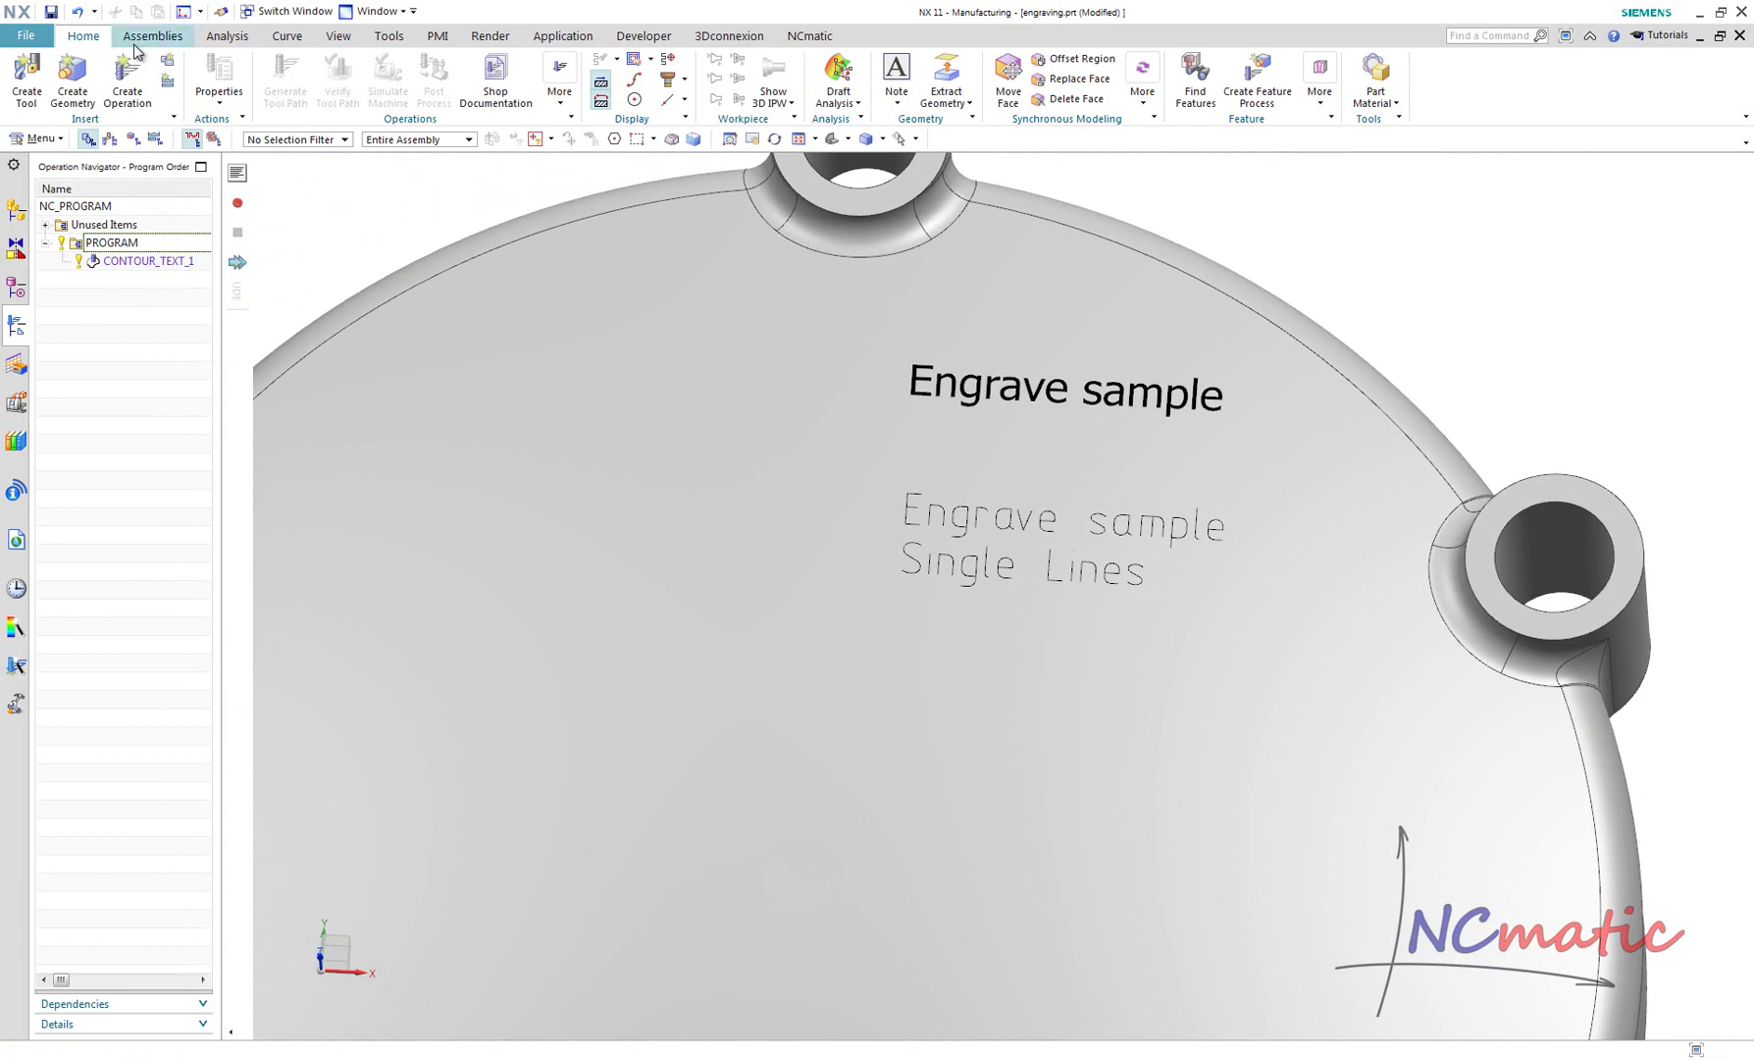
Step: Create another Contour Text operation in PROGRAM with BALL_MILL, WORKPIECE and MILL_FINISH, using the two-line single-line note as drafting text
{"action": "left_click", "coordinate": [124, 71]}
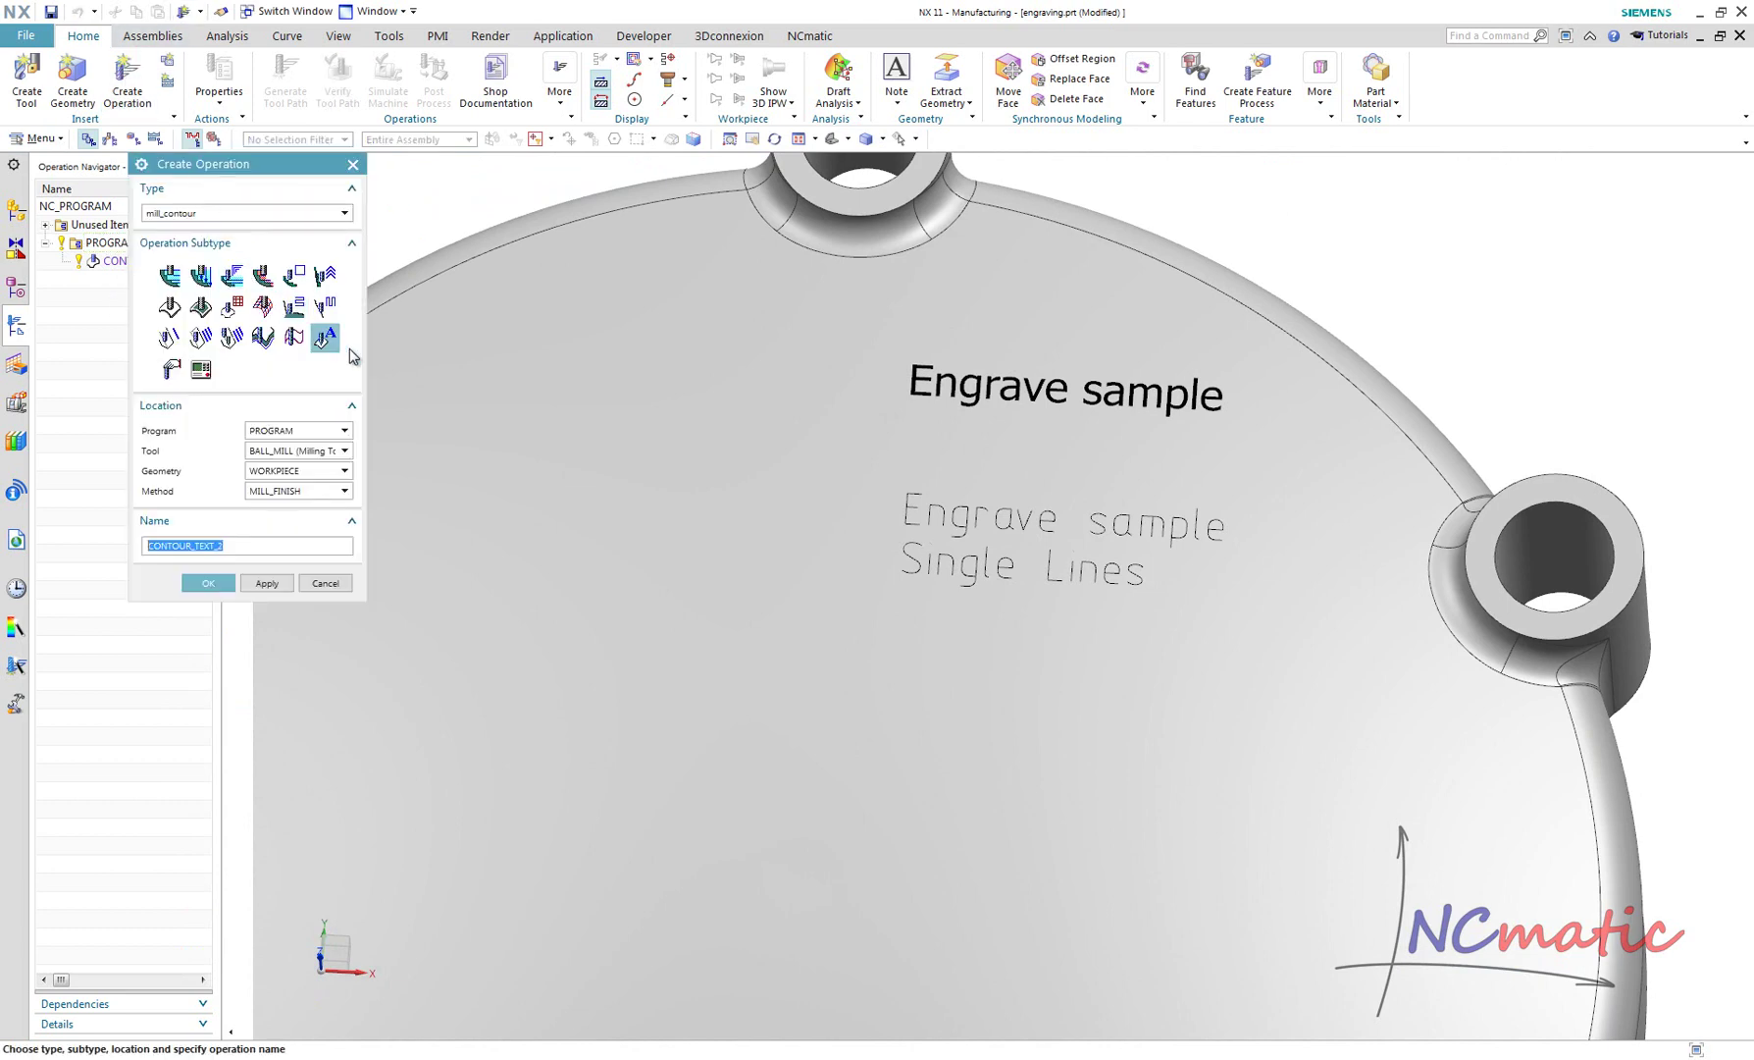
{"action": "left_click", "coordinate": [199, 585]}
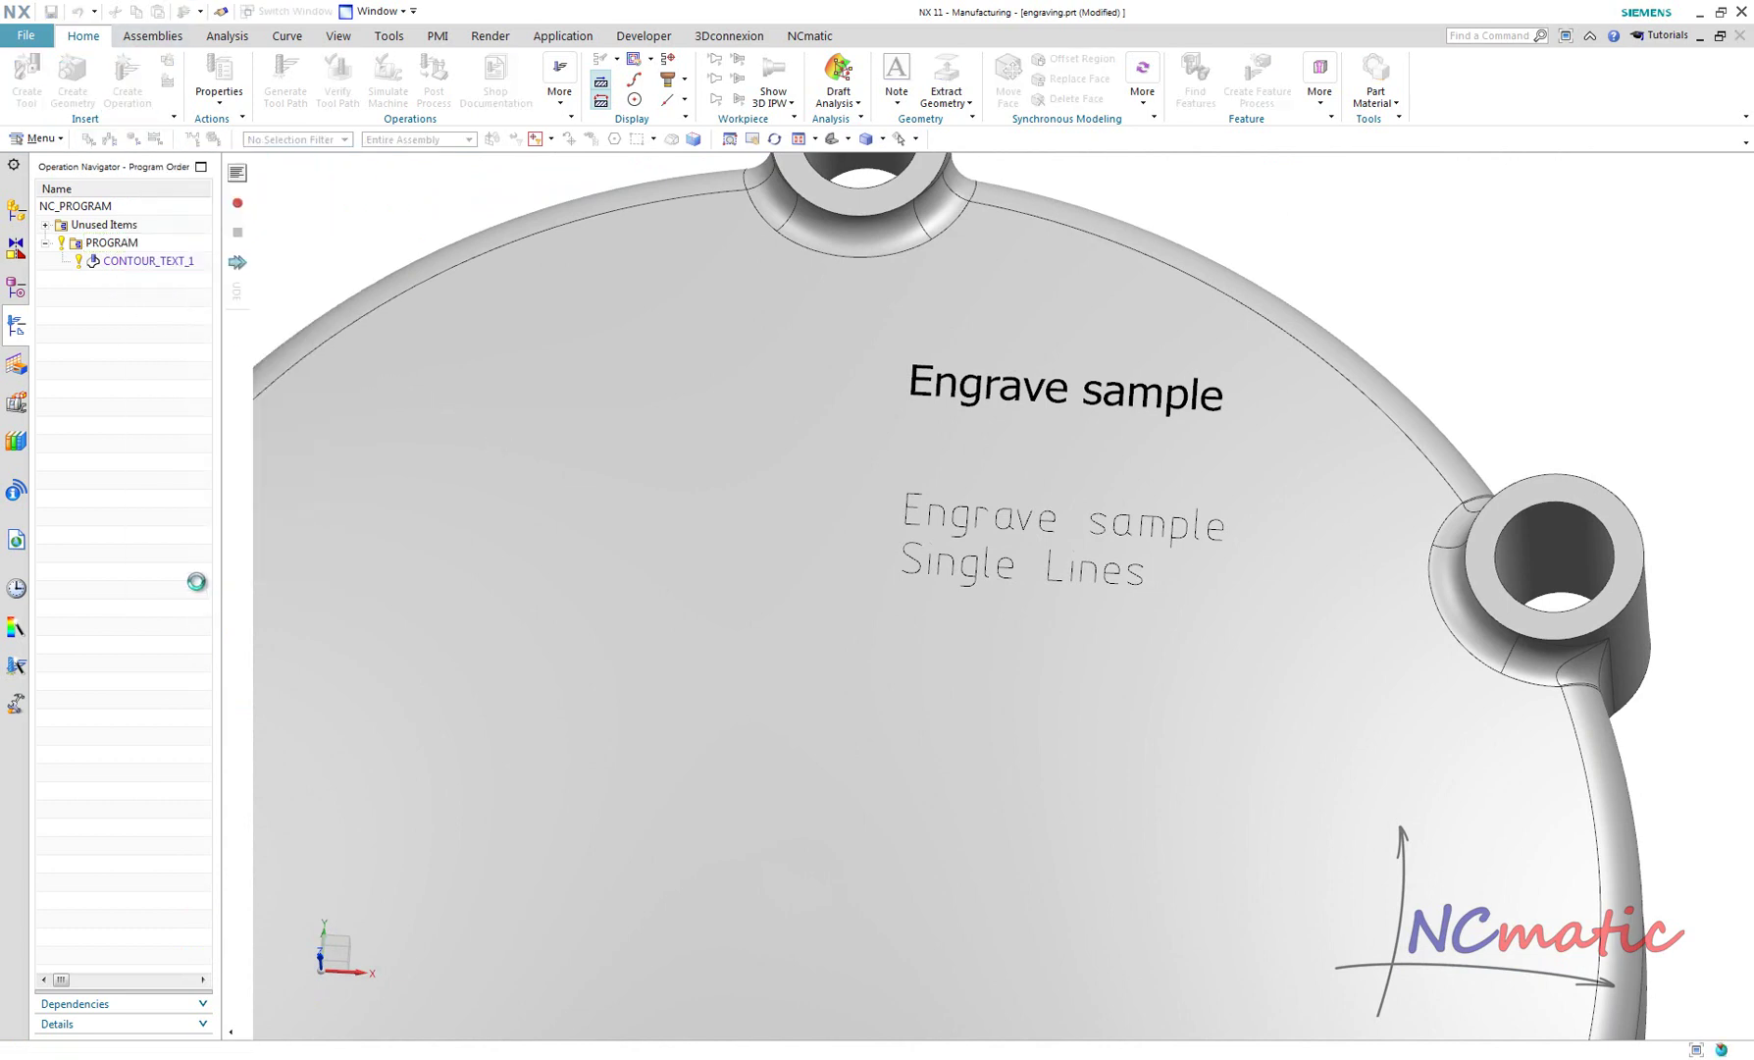
{"action": "left_click", "coordinate": [303, 346]}
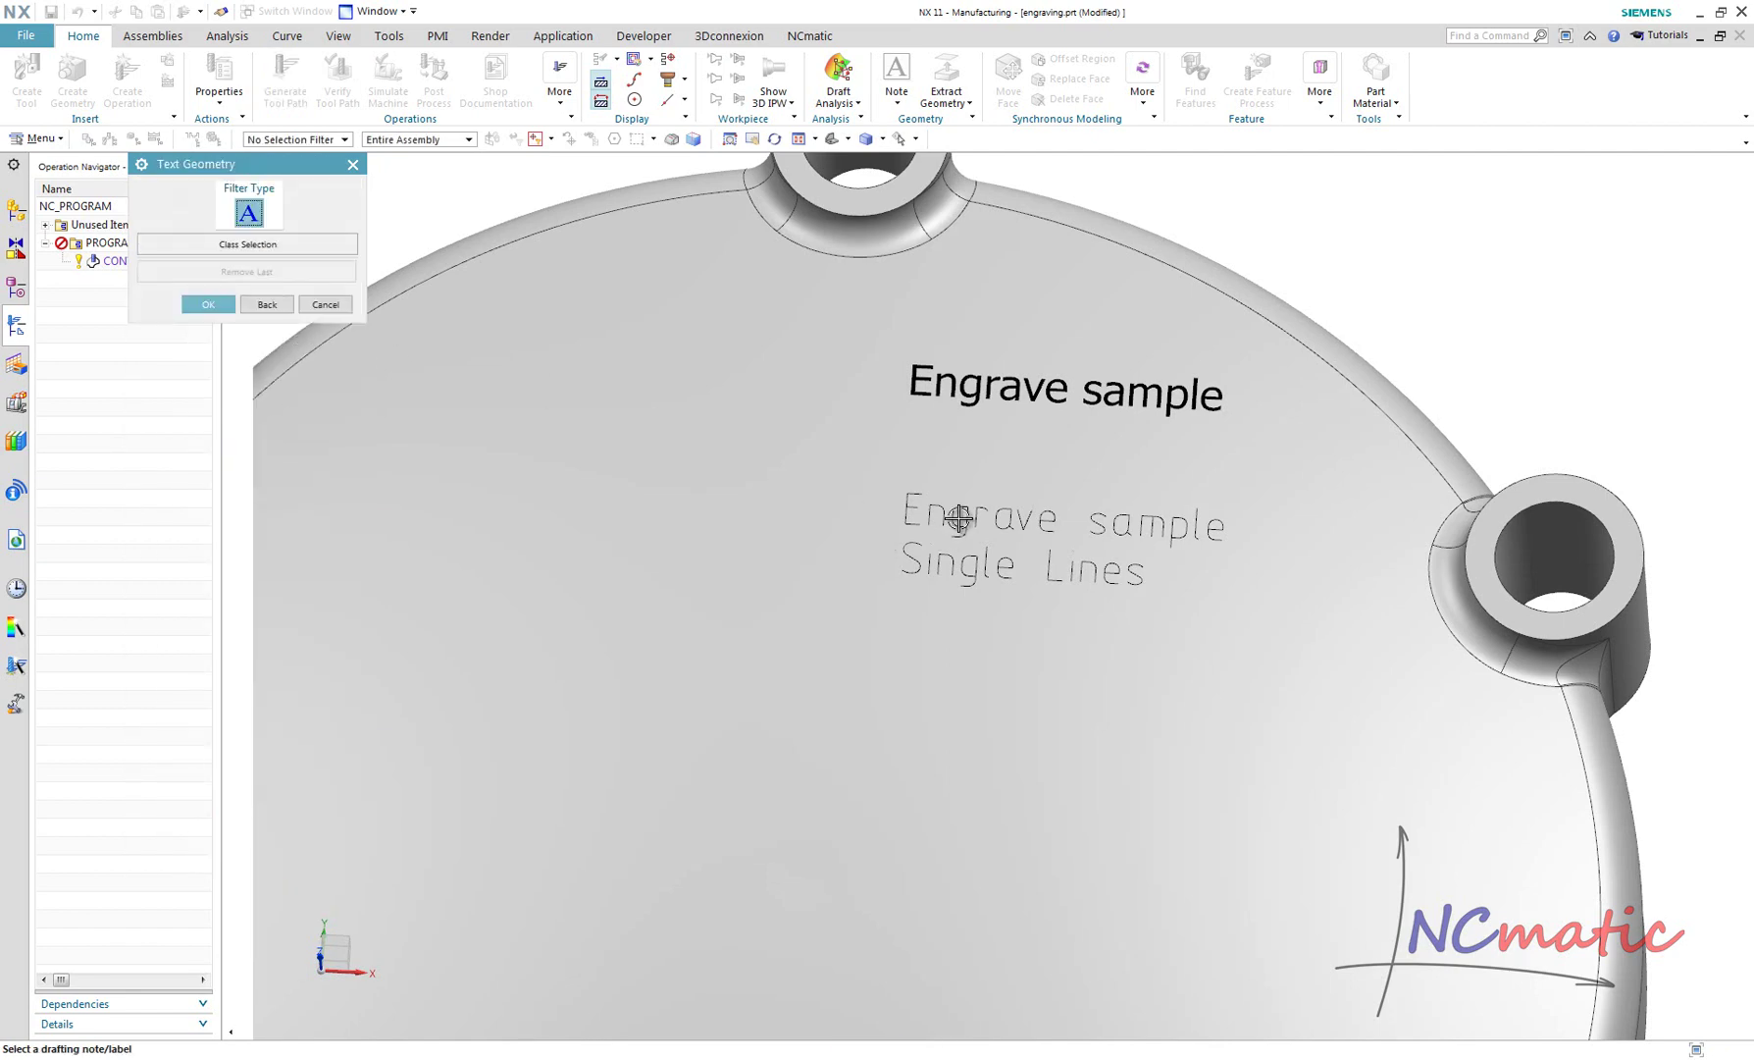
{"action": "key", "text": "Home"}
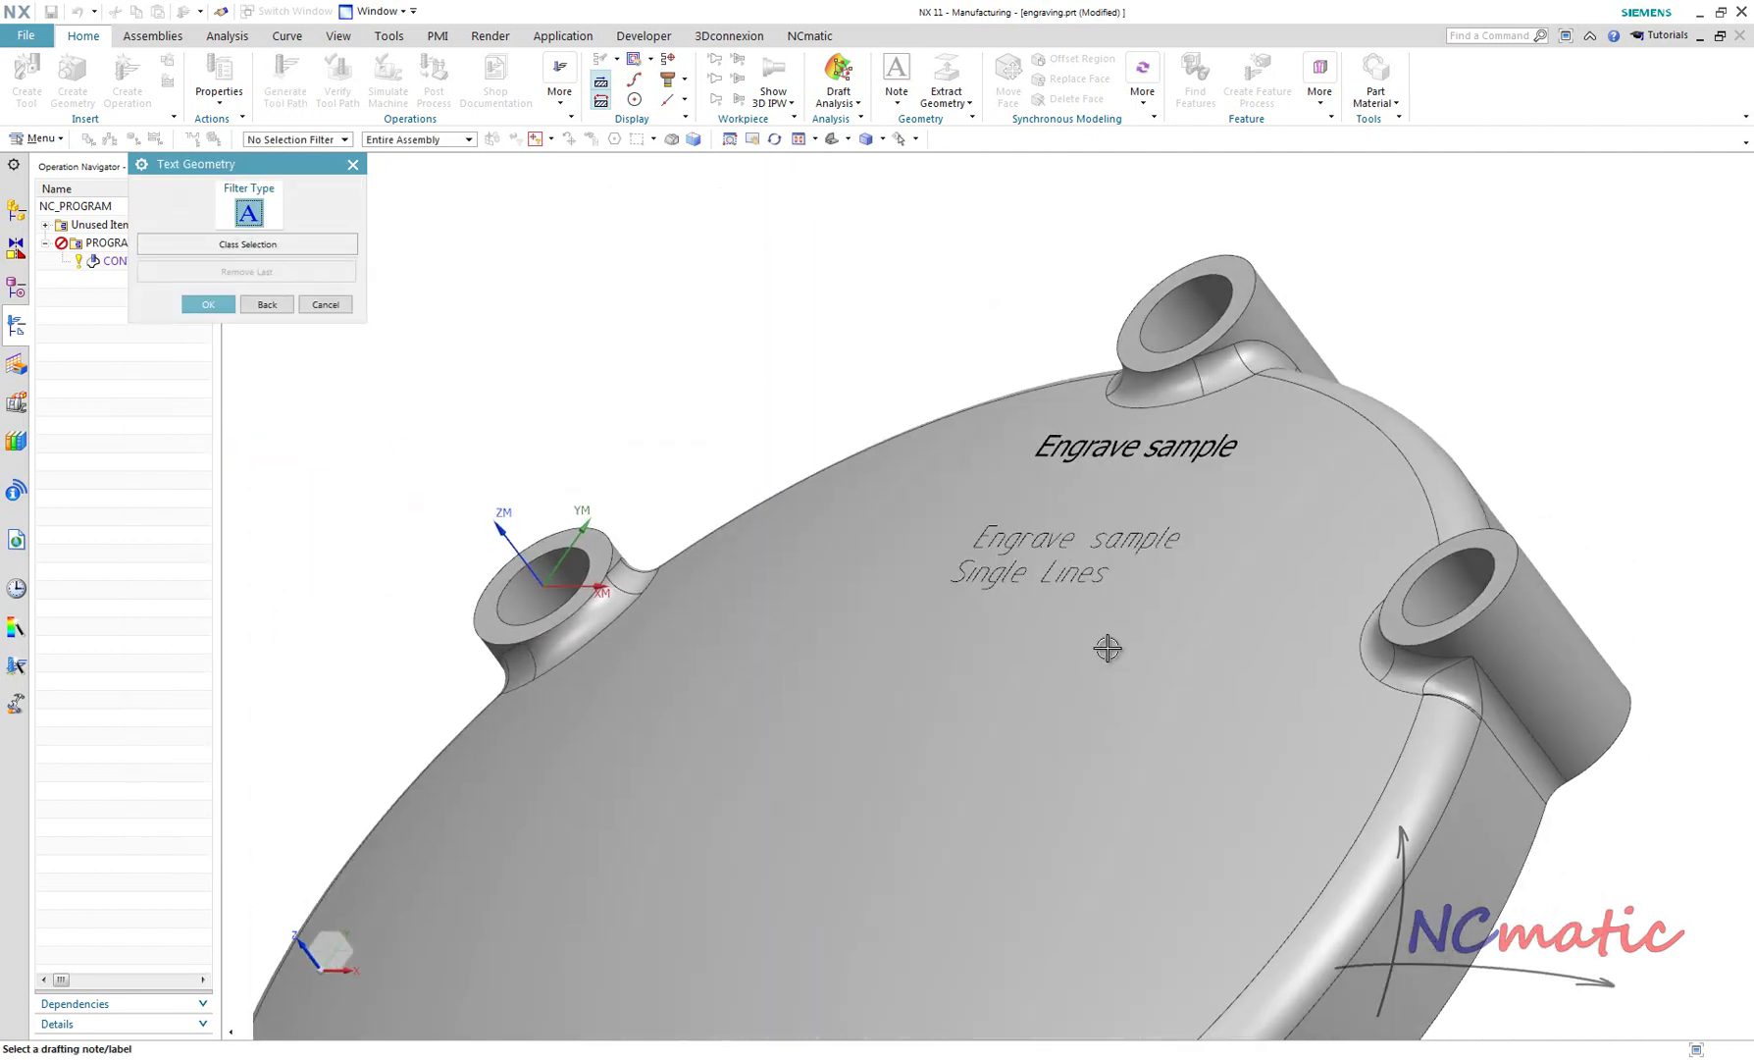
{"action": "left_click", "coordinate": [937, 551]}
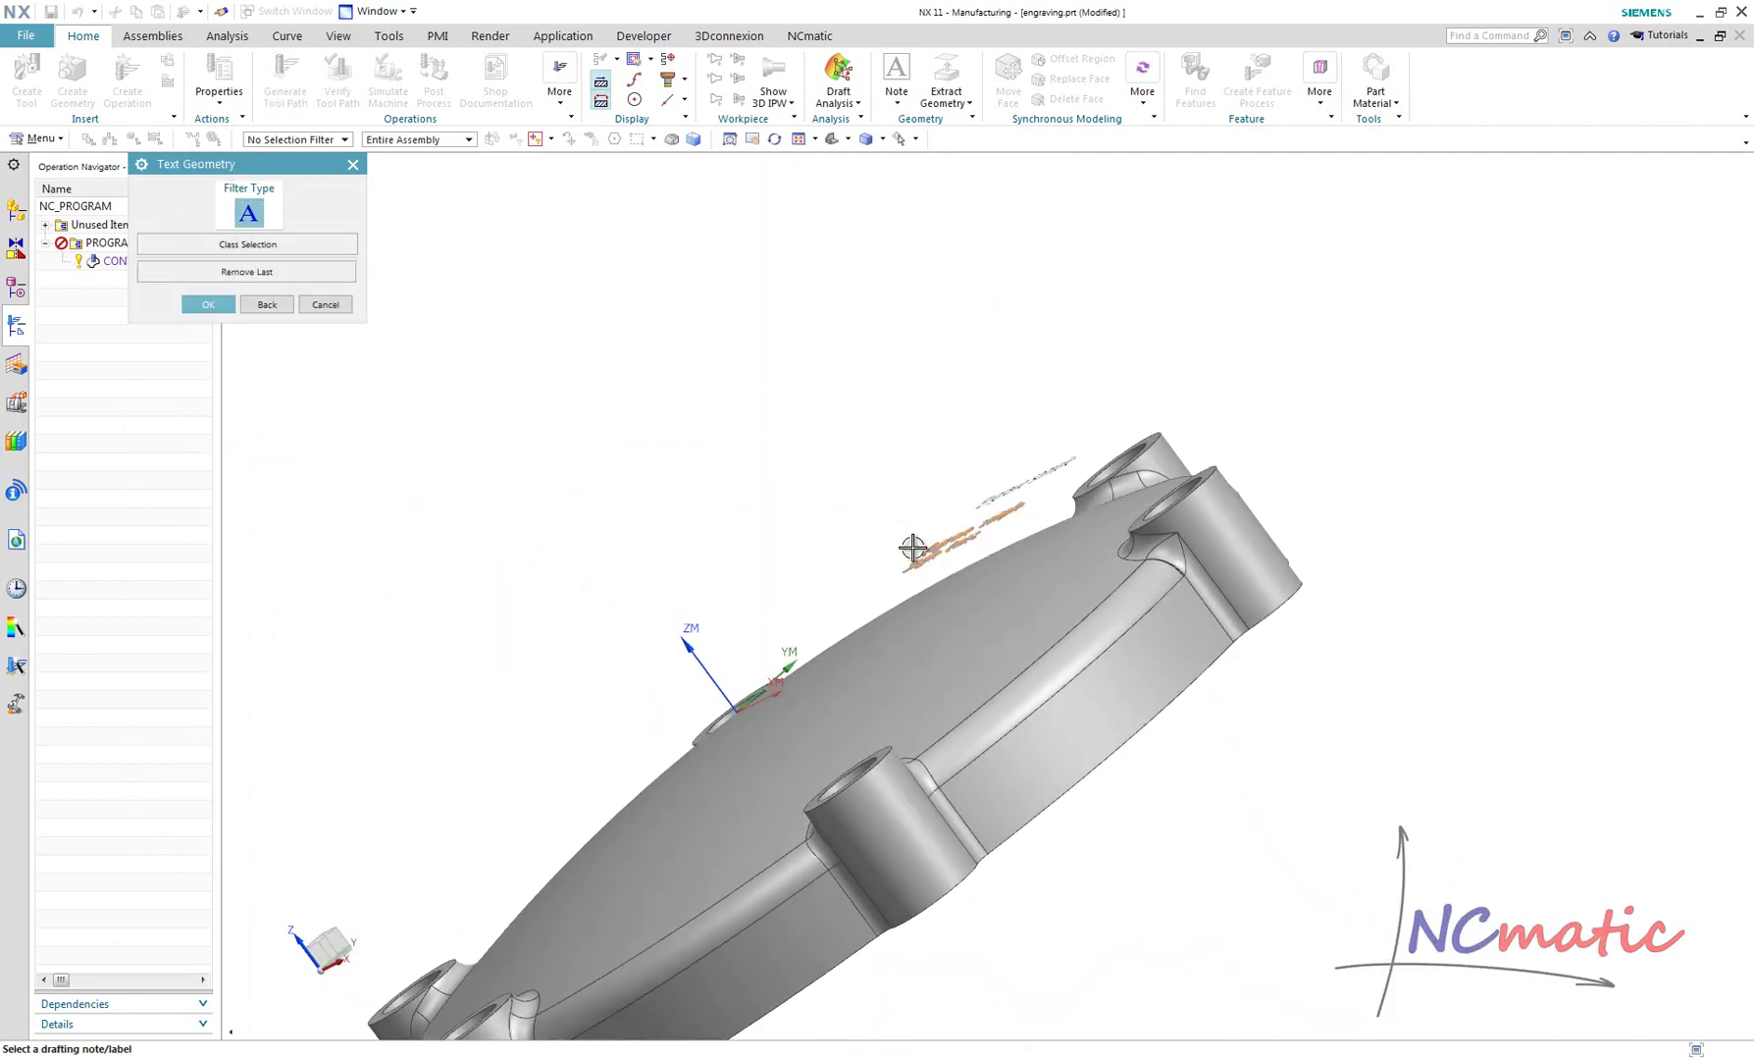
{"action": "middle_click_drag", "start_coordinate": [747, 530], "coordinate": [677, 520]}
{"action": "left_click", "coordinate": [208, 304]}
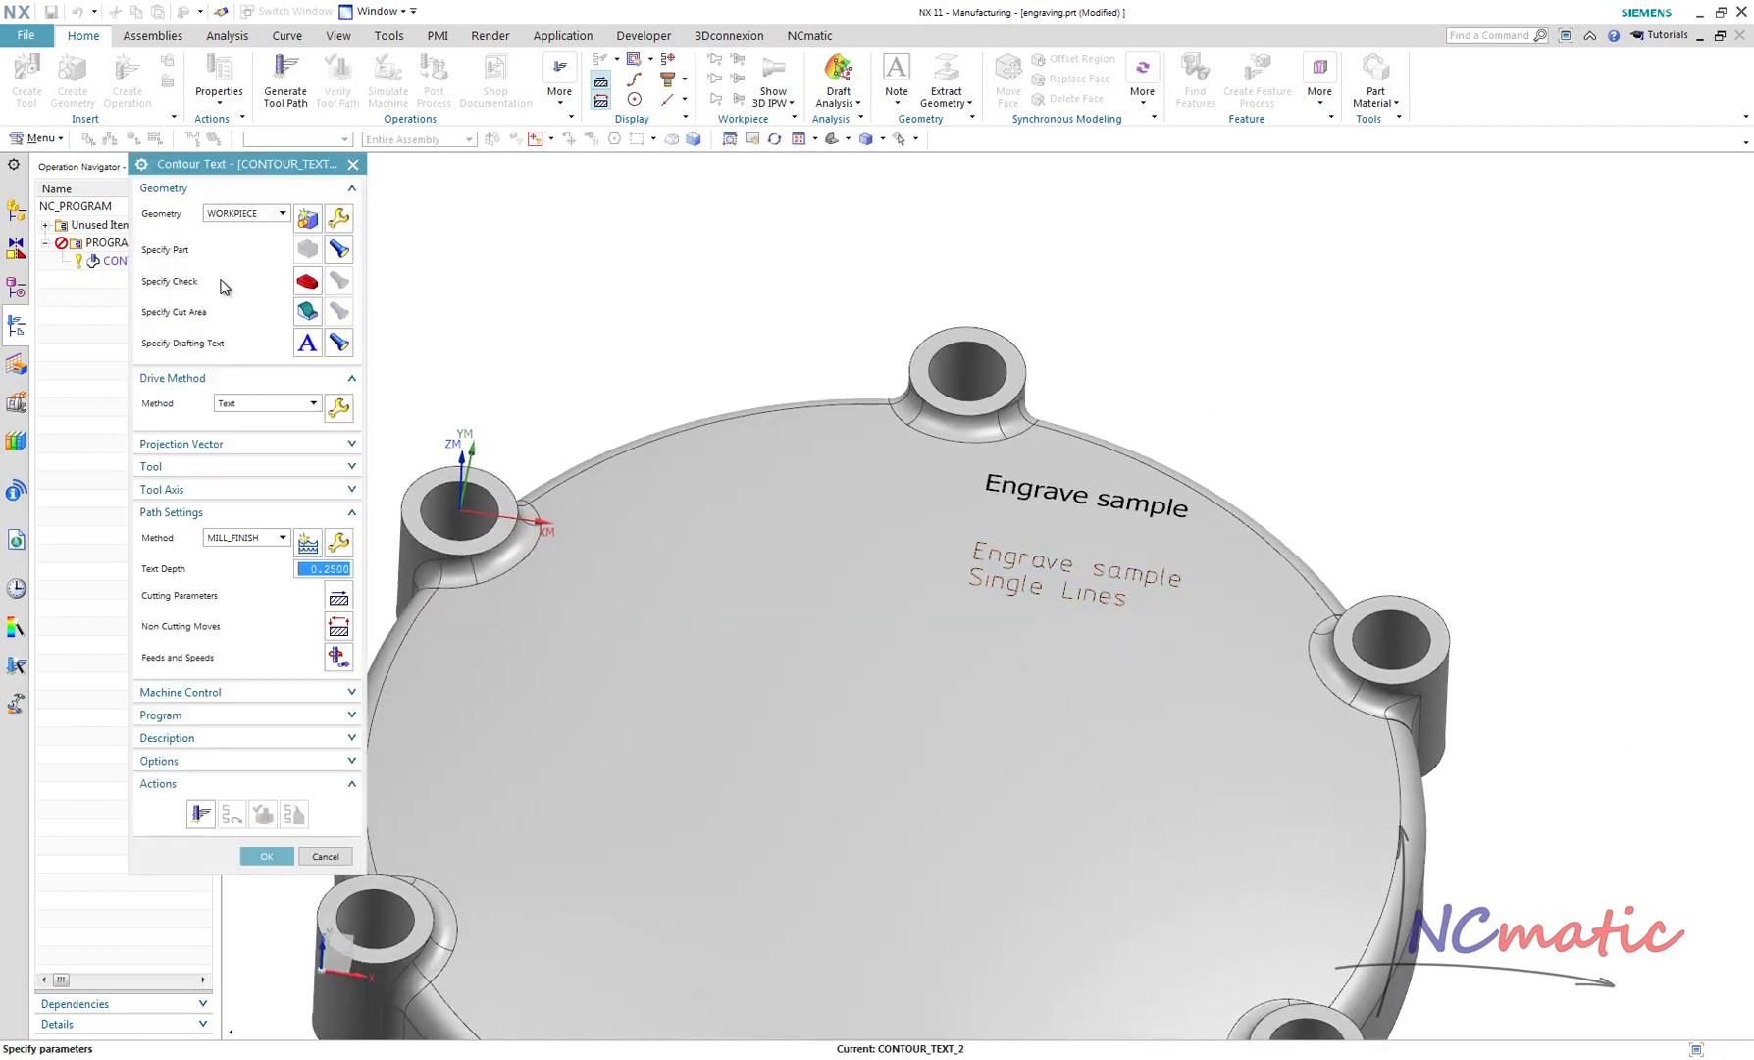
Step: Assign the cover's domed top face as the cut area and generate the tool path with a text depth of 0.1
{"action": "left_click", "coordinate": [310, 308]}
{"action": "left_click", "coordinate": [795, 552]}
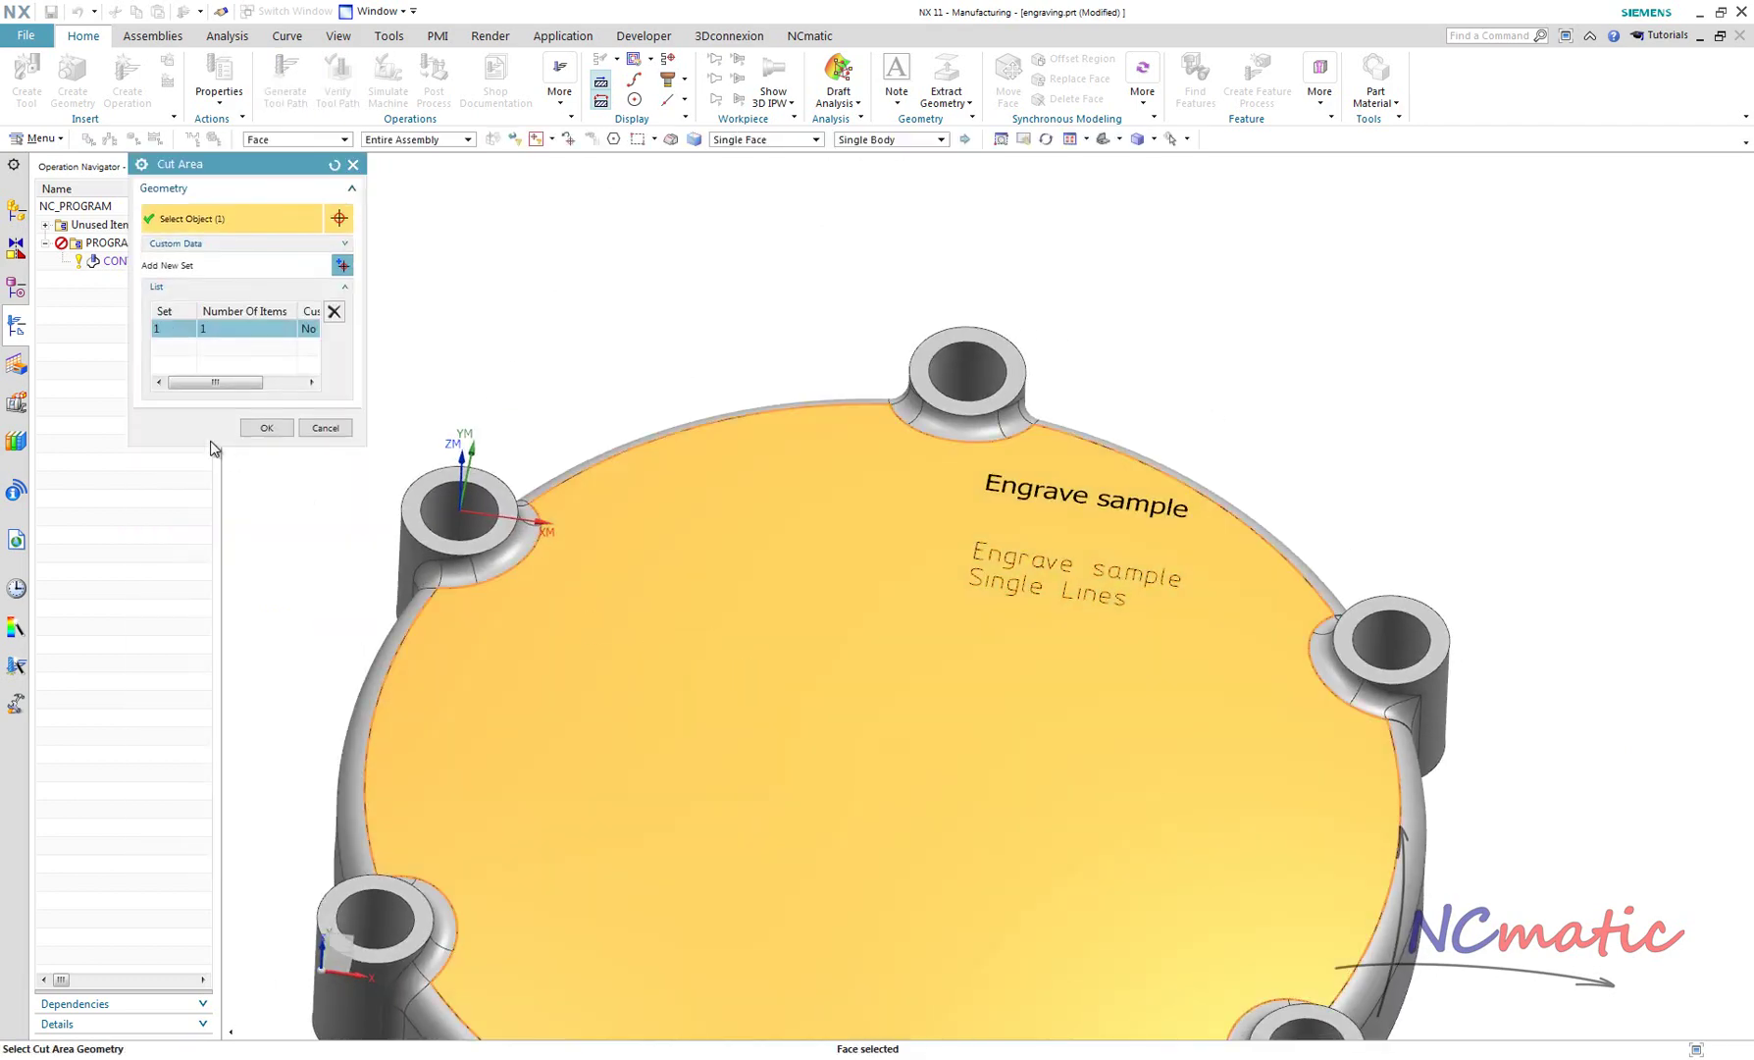
{"action": "left_click", "coordinate": [263, 426]}
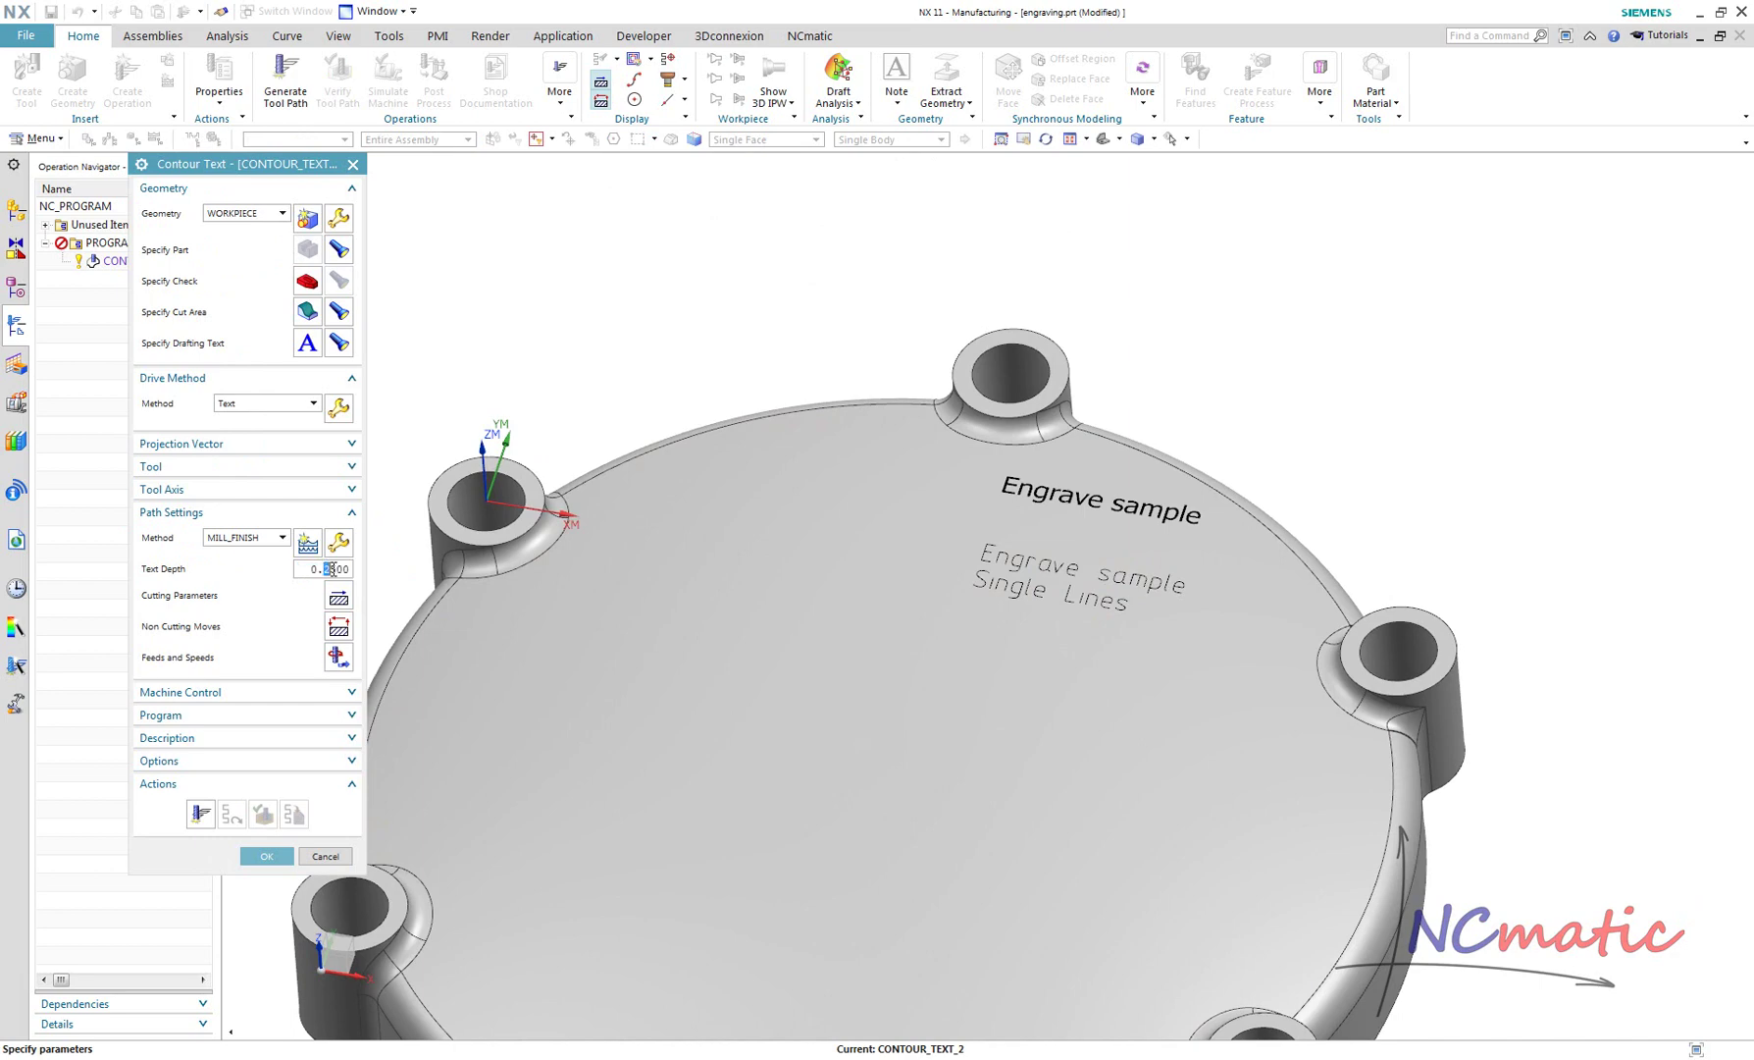
{"action": "type", "text": "1000"}
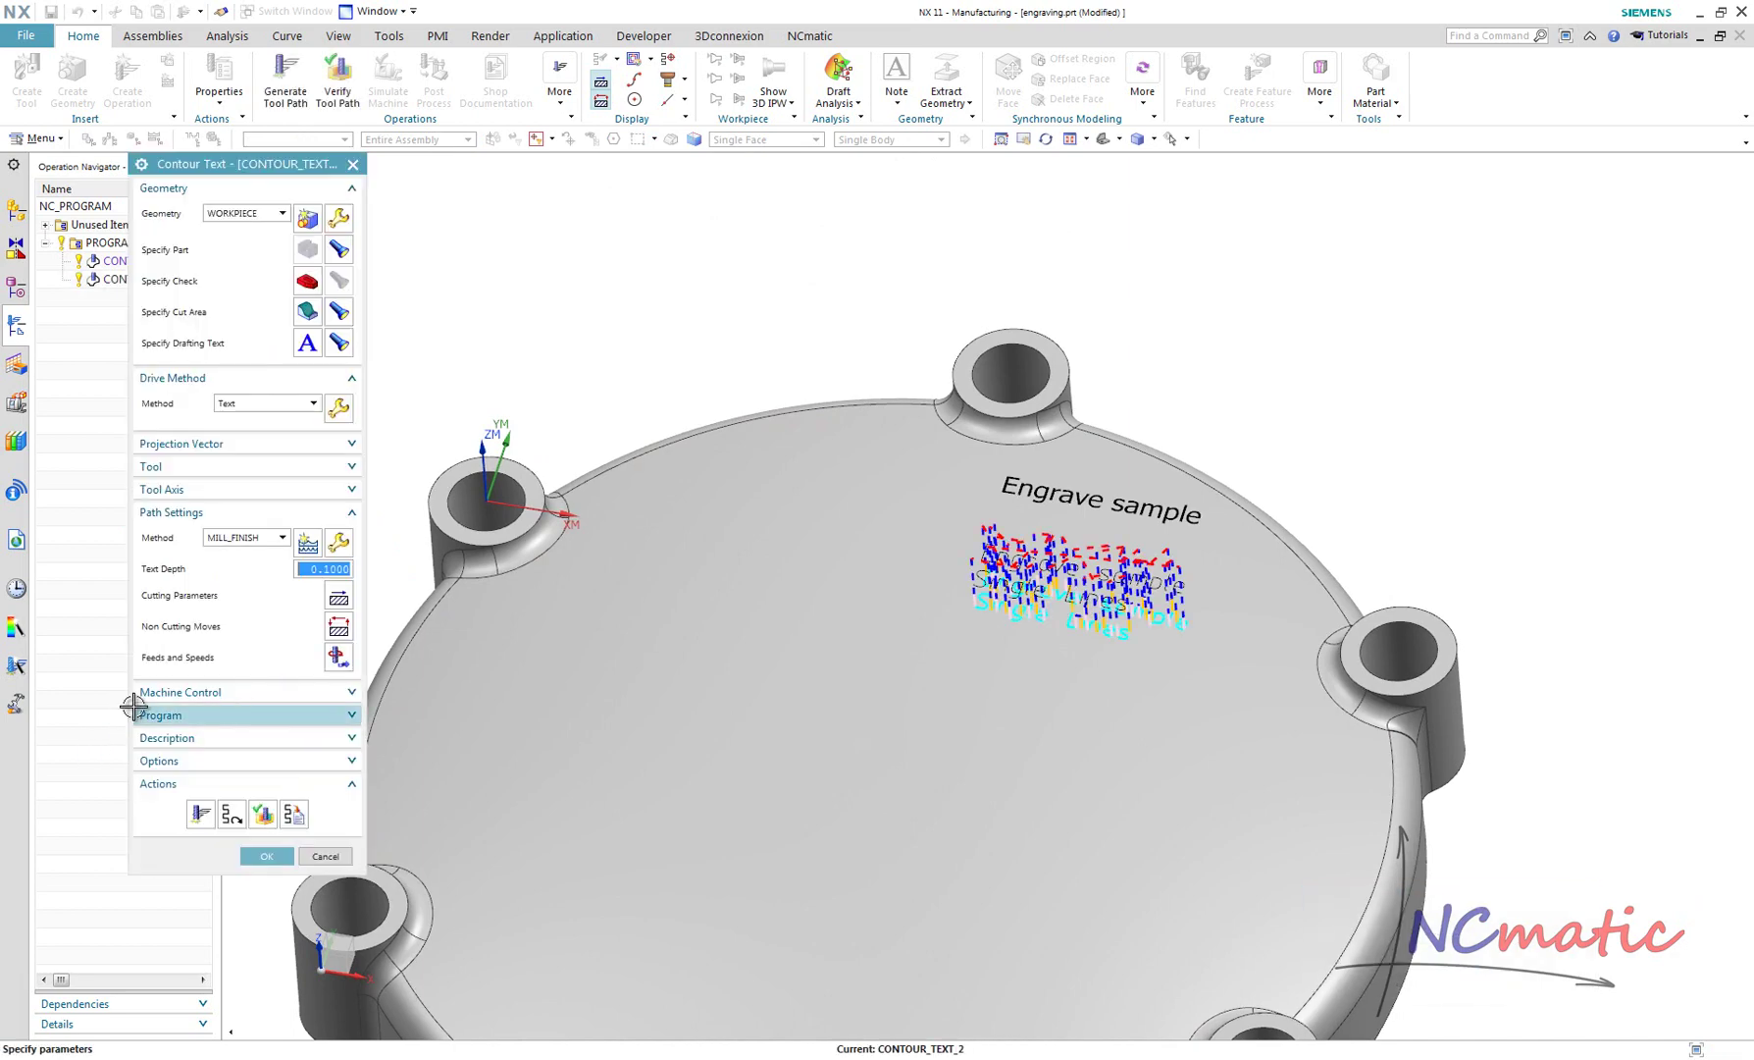
Step: Inspect the single-line engraving tool path from several angles and accept the operation
{"action": "scroll", "coordinate": [1153, 610], "scroll_direction": "up", "scroll_amount": 5}
{"action": "scroll", "coordinate": [1153, 610], "scroll_direction": "down", "scroll_amount": 5}
{"action": "middle_click_drag", "start_coordinate": [1347, 798], "coordinate": [924, 897]}
{"action": "scroll", "coordinate": [929, 810], "scroll_direction": "up", "scroll_amount": 2}
{"action": "middle_click_drag", "start_coordinate": [929, 810], "coordinate": [1388, 523]}
{"action": "scroll", "coordinate": [897, 817], "scroll_direction": "up", "scroll_amount": 4}
{"action": "scroll", "coordinate": [904, 728], "scroll_direction": "down", "scroll_amount": 4}
{"action": "scroll", "coordinate": [790, 763], "scroll_direction": "up", "scroll_amount": 5}
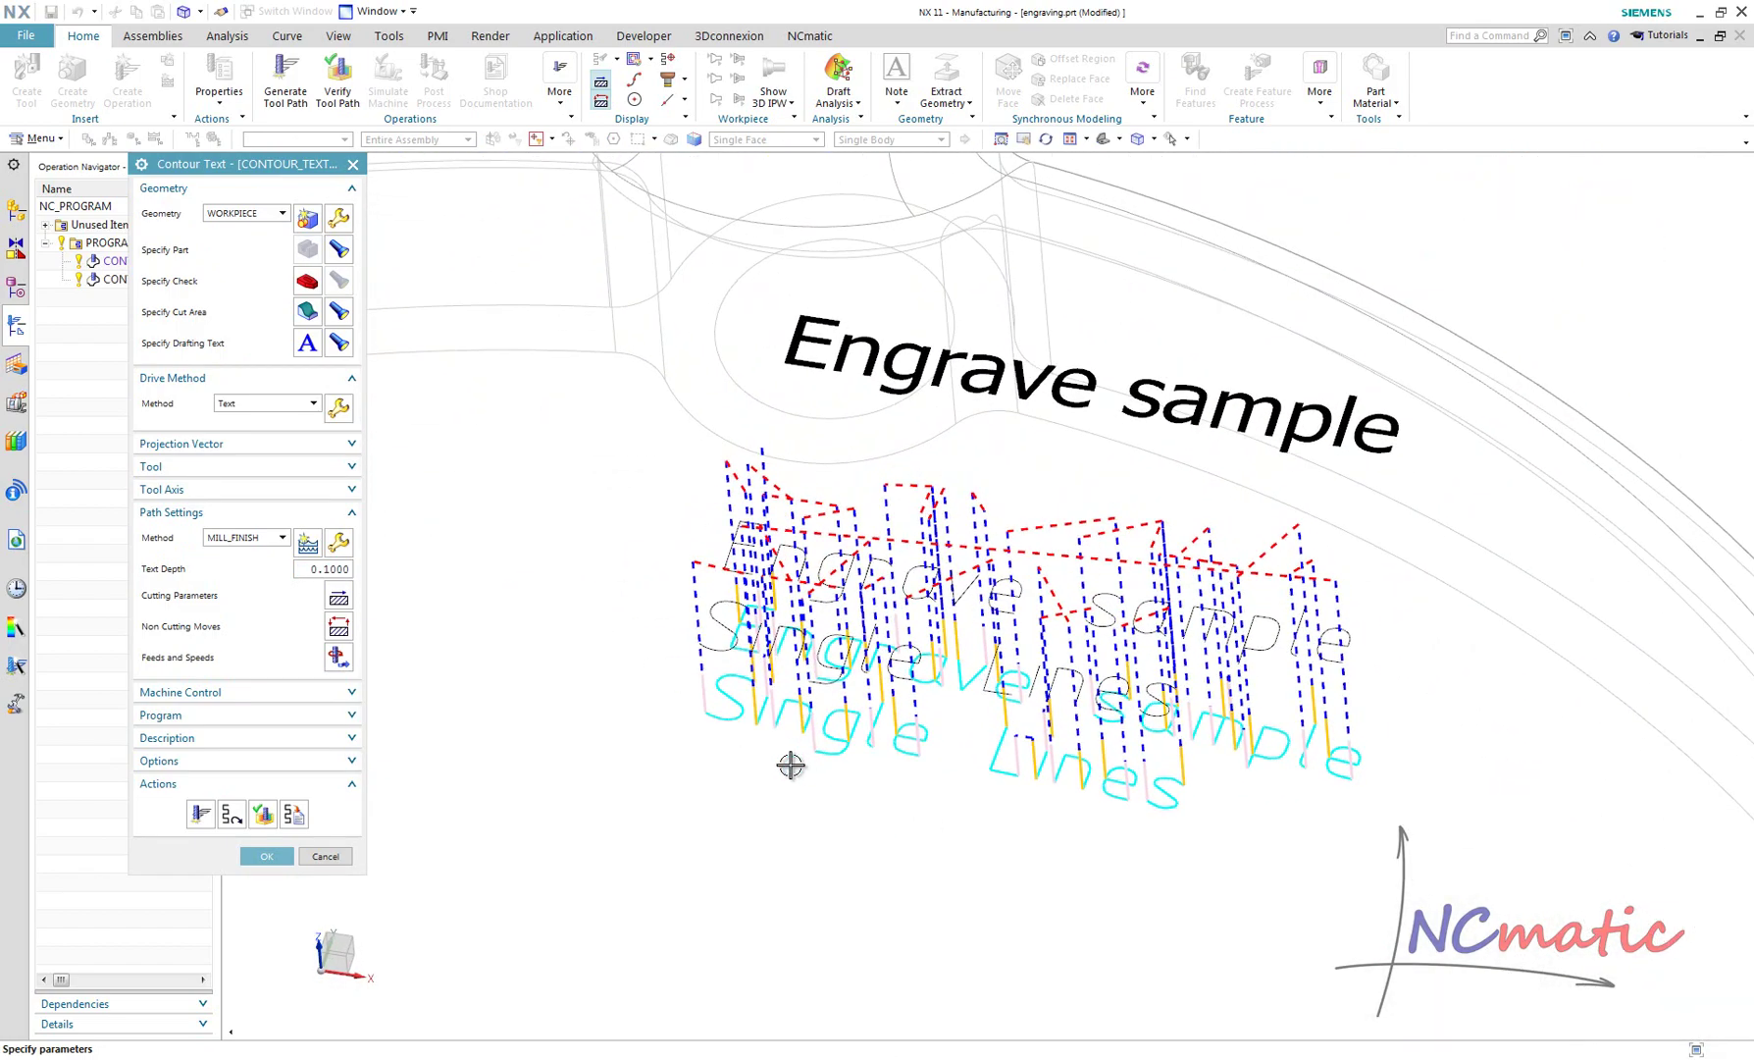
{"action": "middle_click_drag", "start_coordinate": [730, 718], "coordinate": [738, 741]}
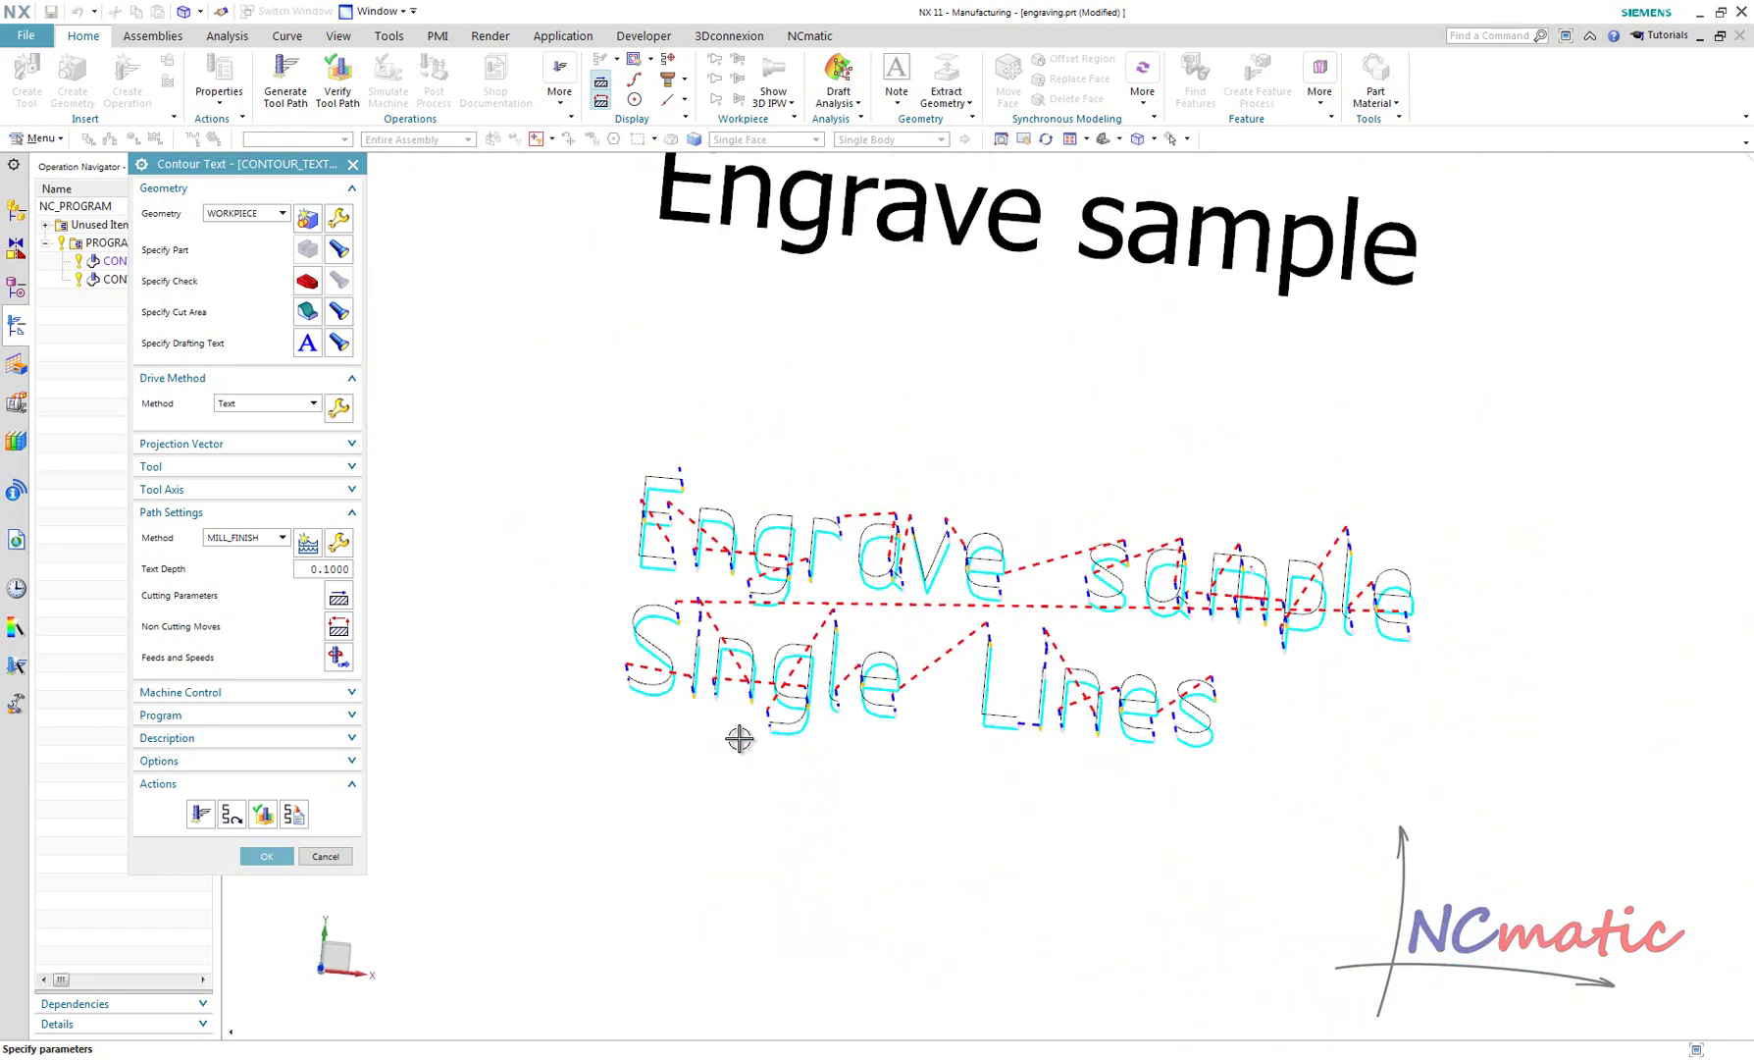
{"action": "middle_click_drag", "start_coordinate": [862, 820], "coordinate": [789, 733]}
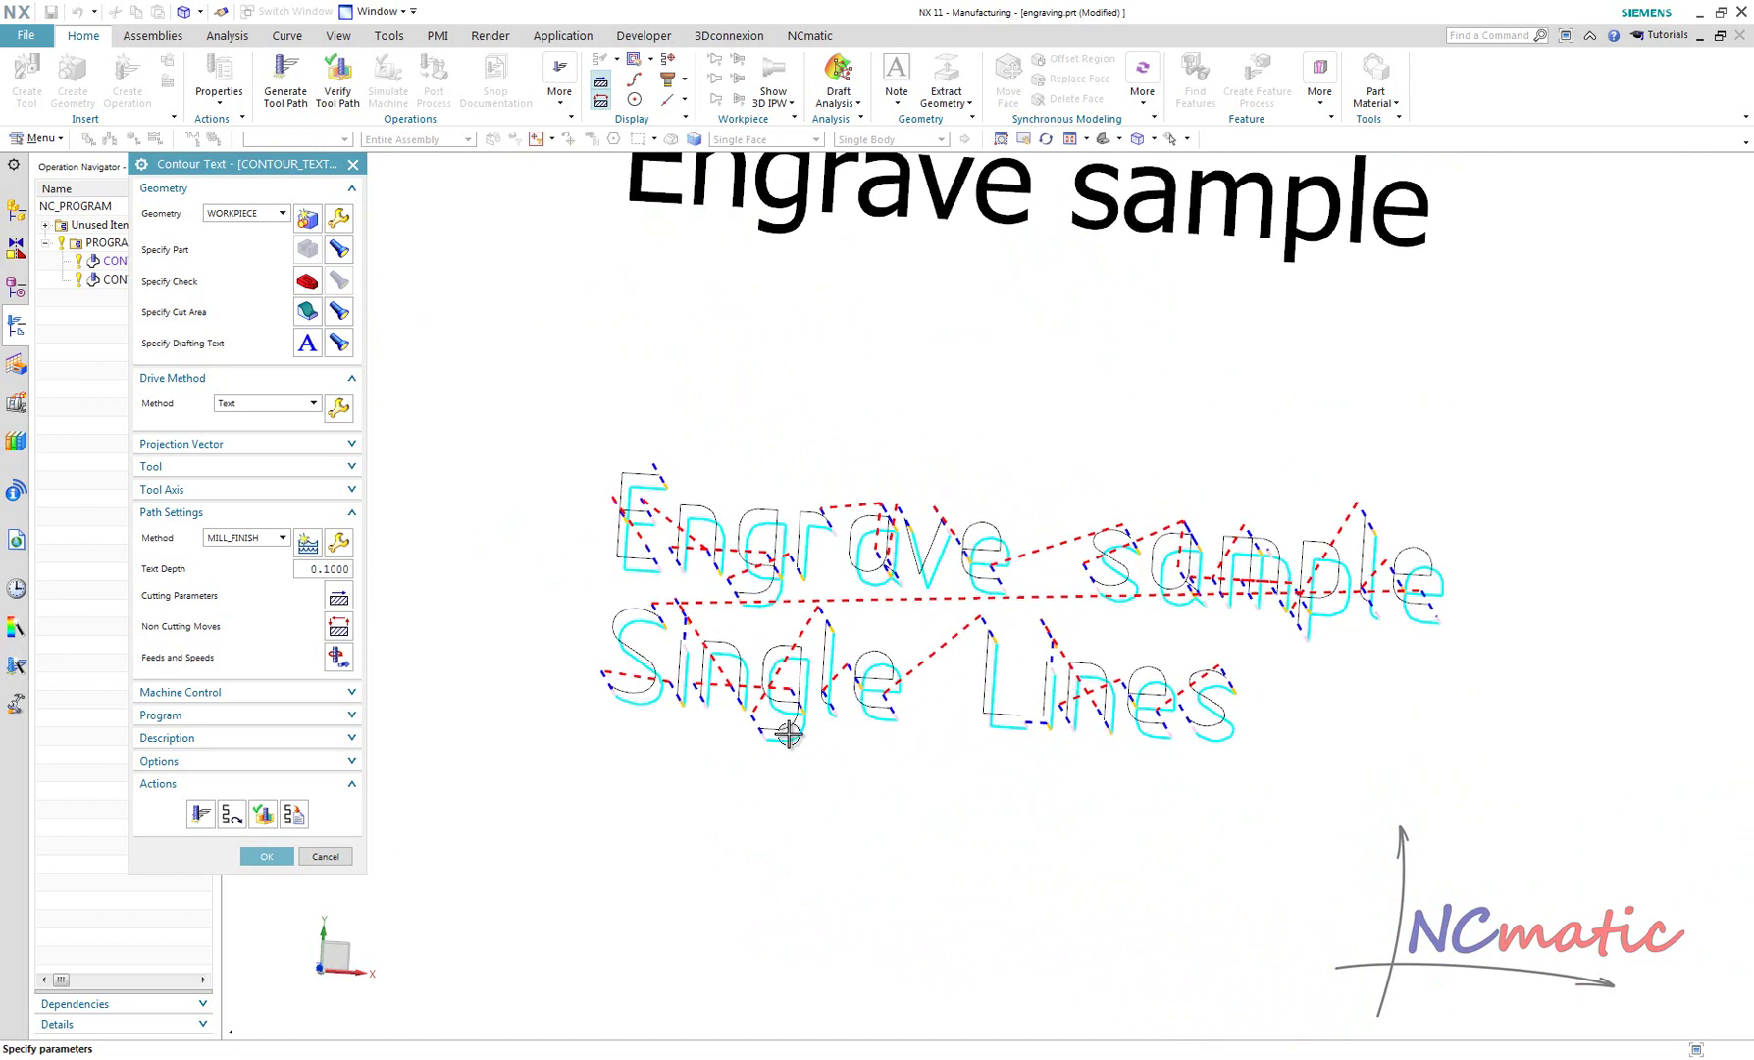
{"action": "left_click", "coordinate": [265, 856]}
{"action": "scroll", "coordinate": [1112, 710], "scroll_direction": "down", "scroll_amount": 3}
{"action": "scroll", "coordinate": [1111, 710], "scroll_direction": "down", "scroll_amount": 3}
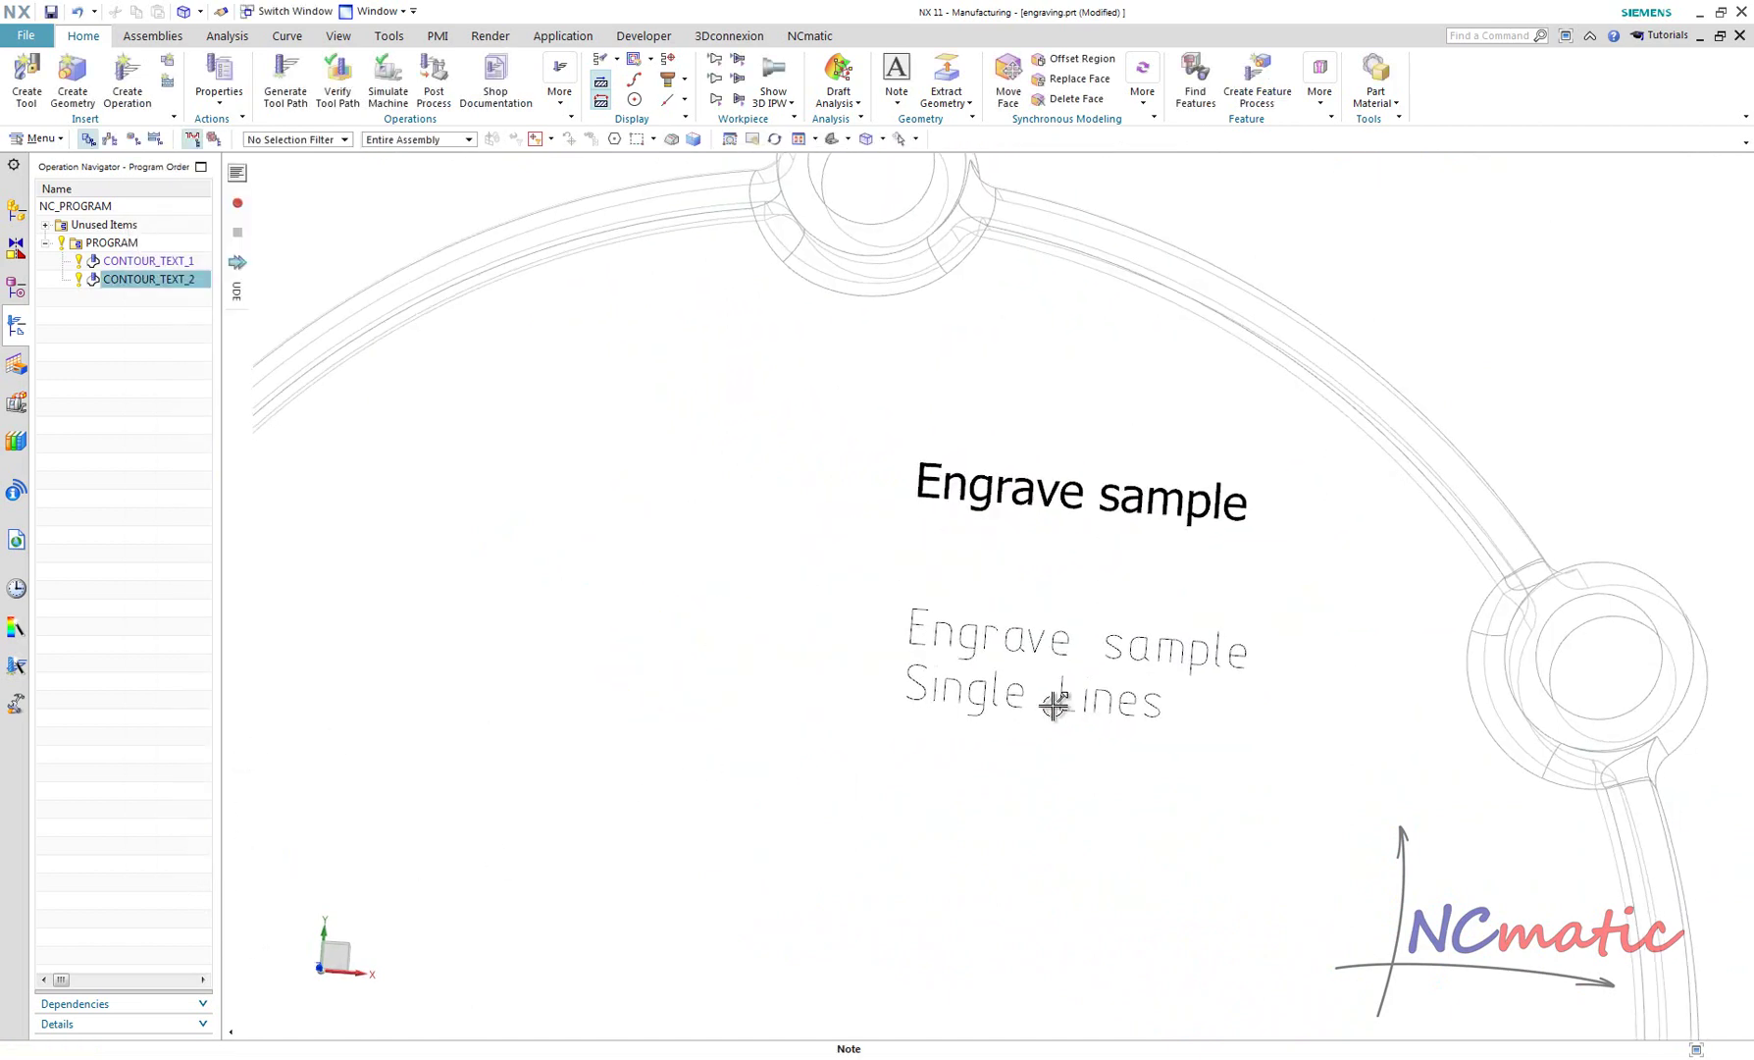
Step: Start tool path verification for the whole PROGRAM group and lower the 3D Dynamic animation speed to 5
{"action": "left_click", "coordinate": [113, 243]}
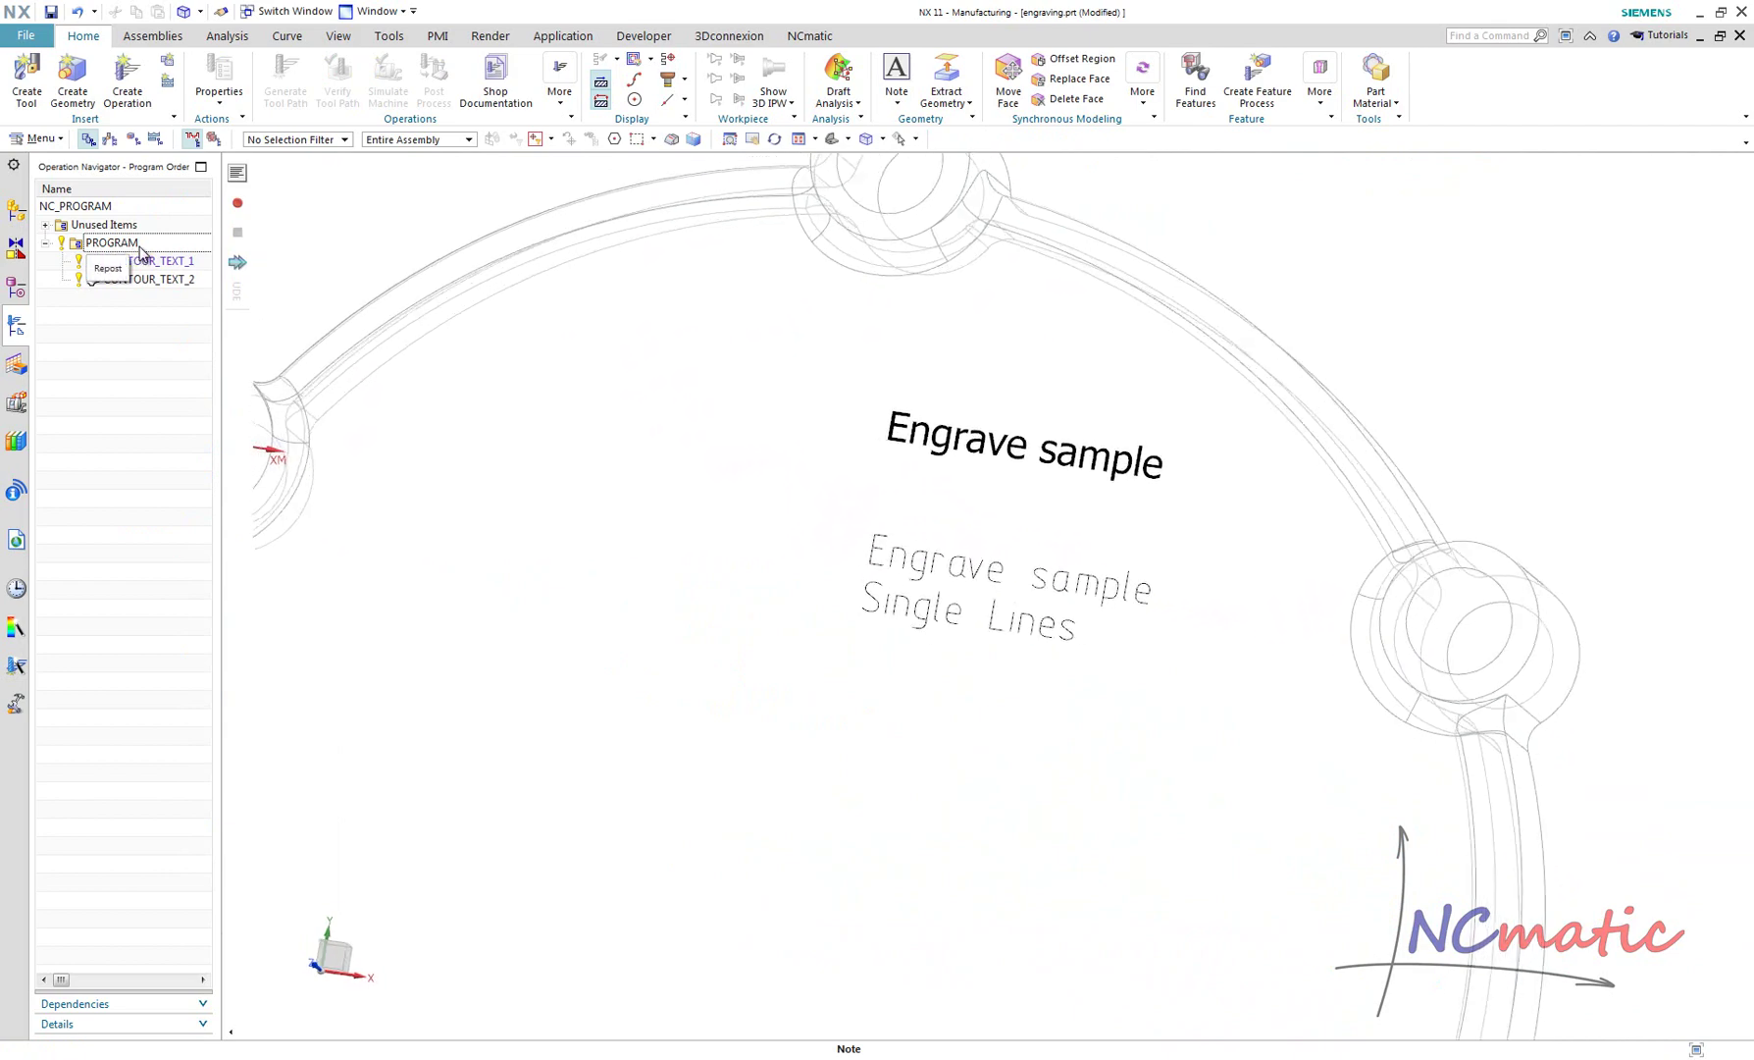
{"action": "left_click", "coordinate": [140, 244]}
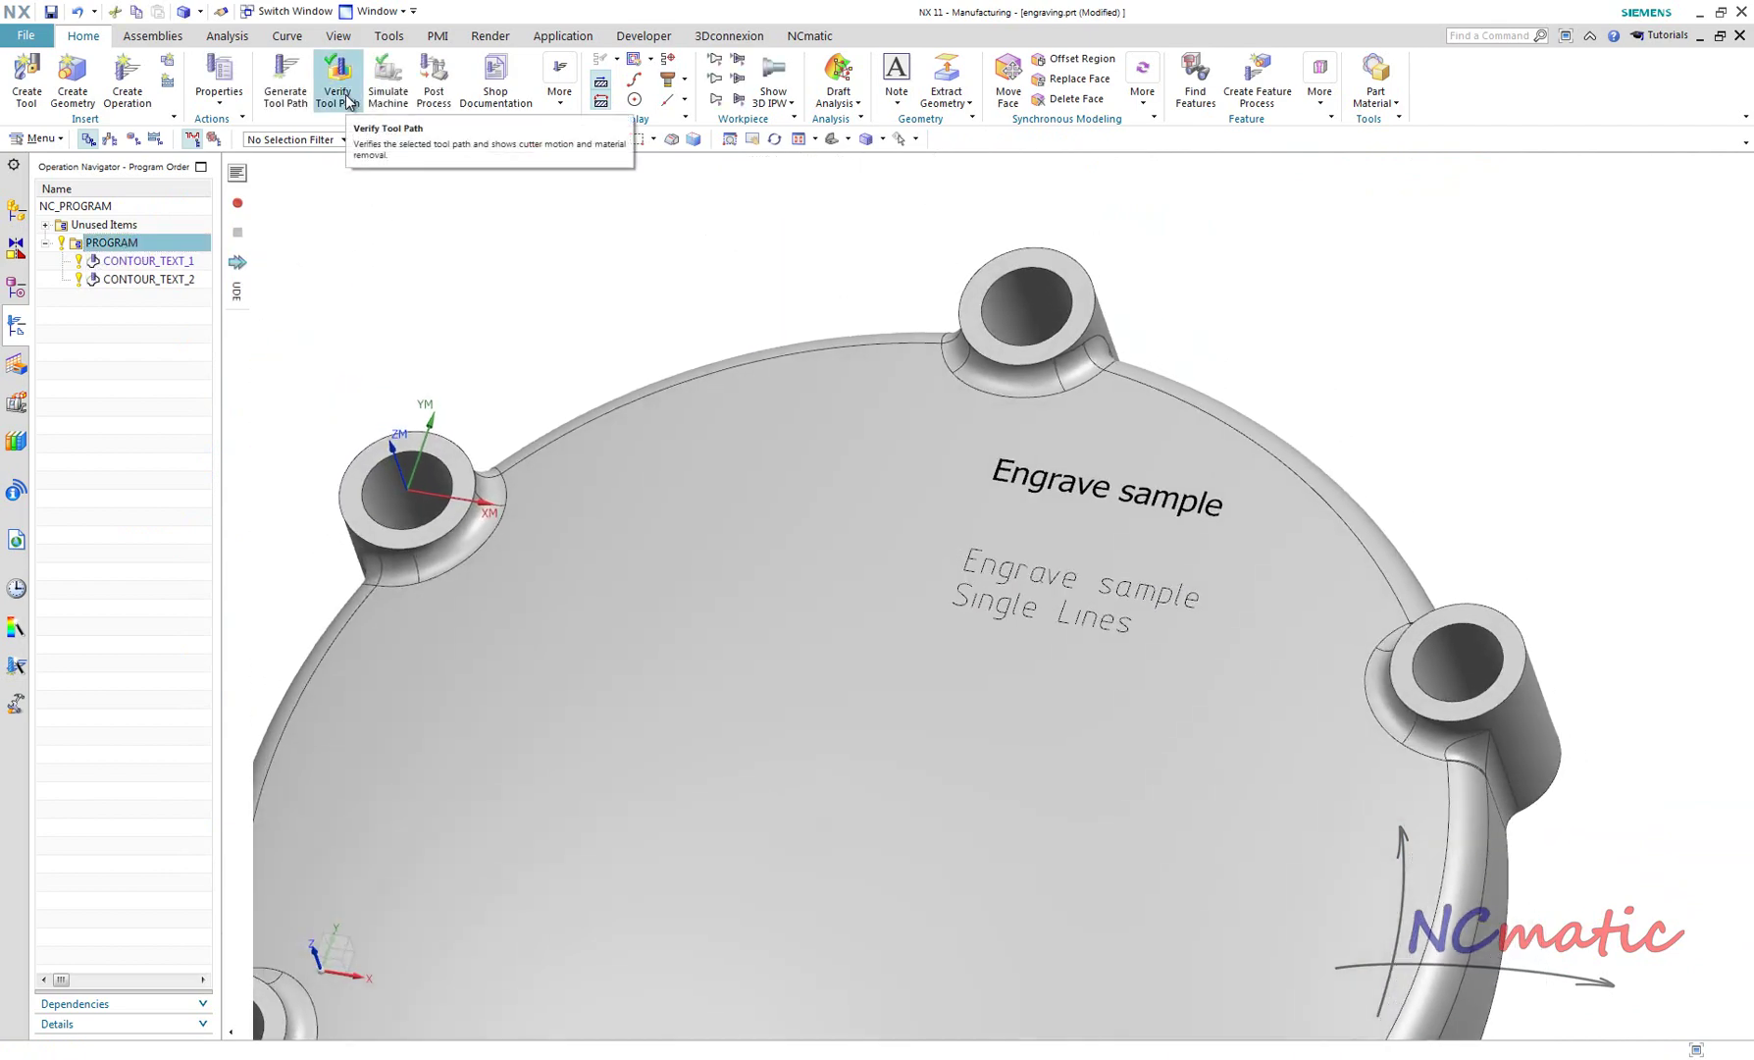
{"action": "left_click", "coordinate": [338, 95]}
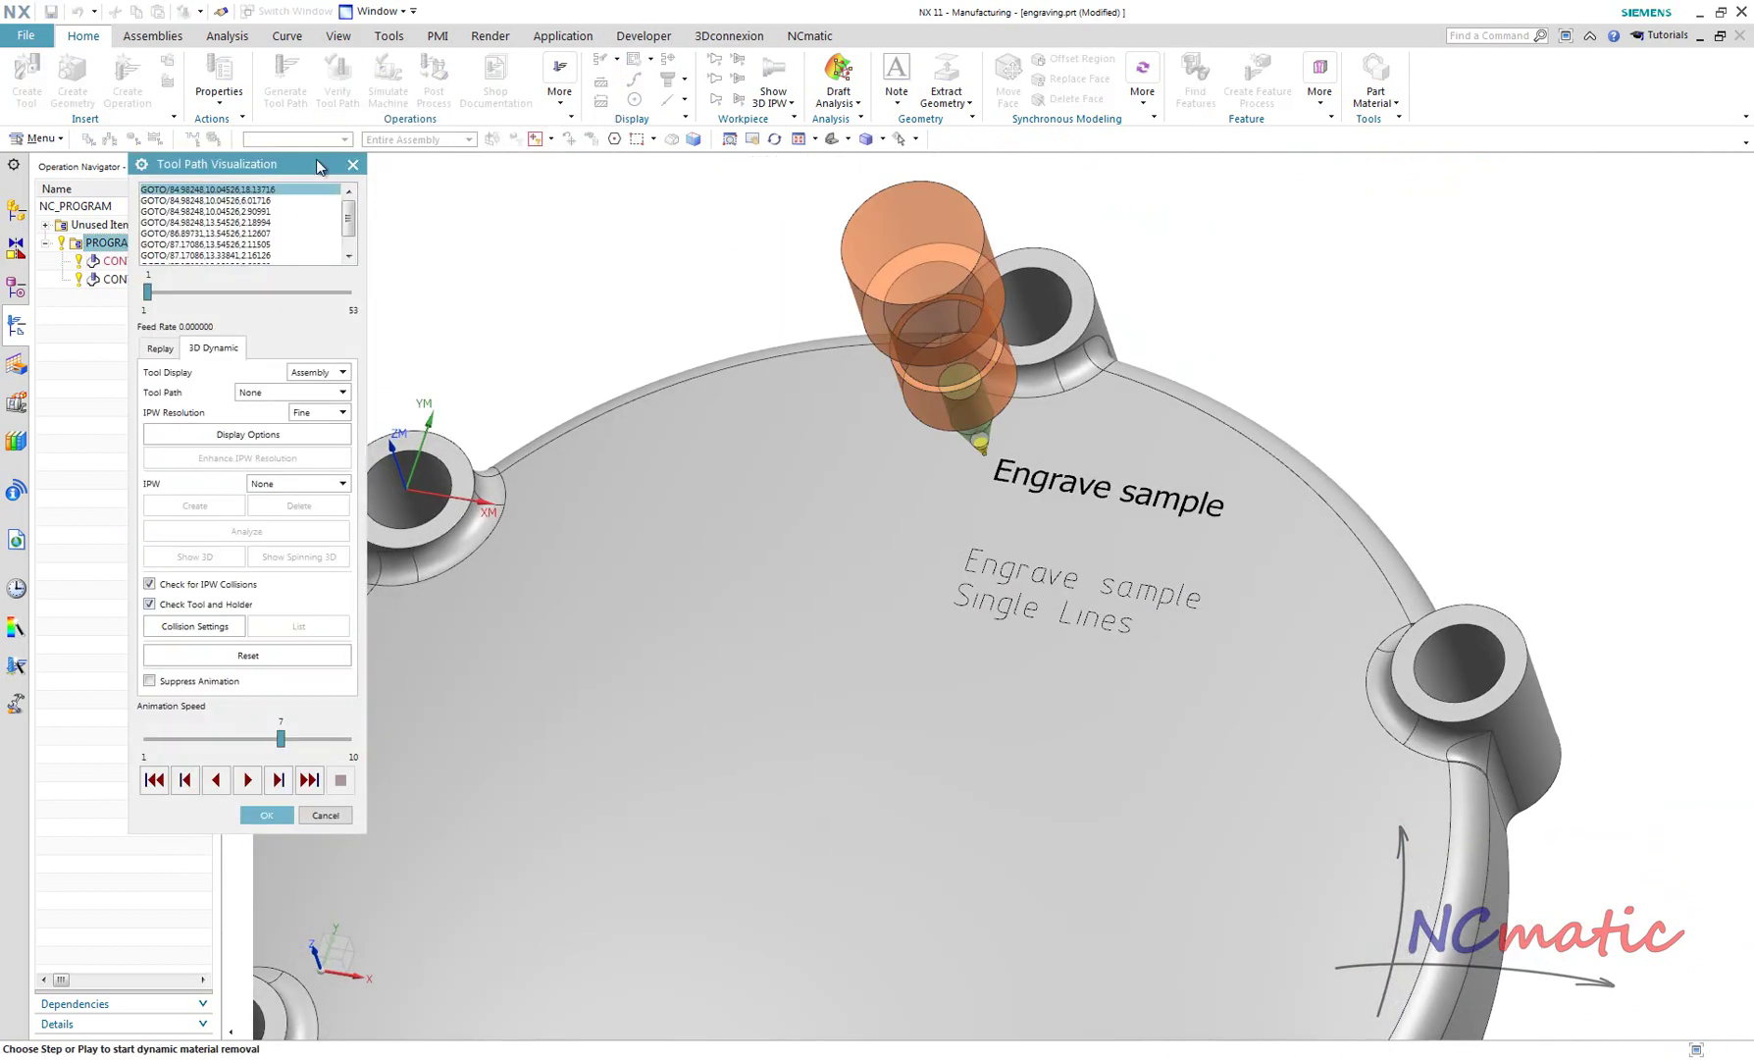
{"action": "left_click", "coordinate": [184, 738]}
{"action": "left_click", "coordinate": [183, 738]}
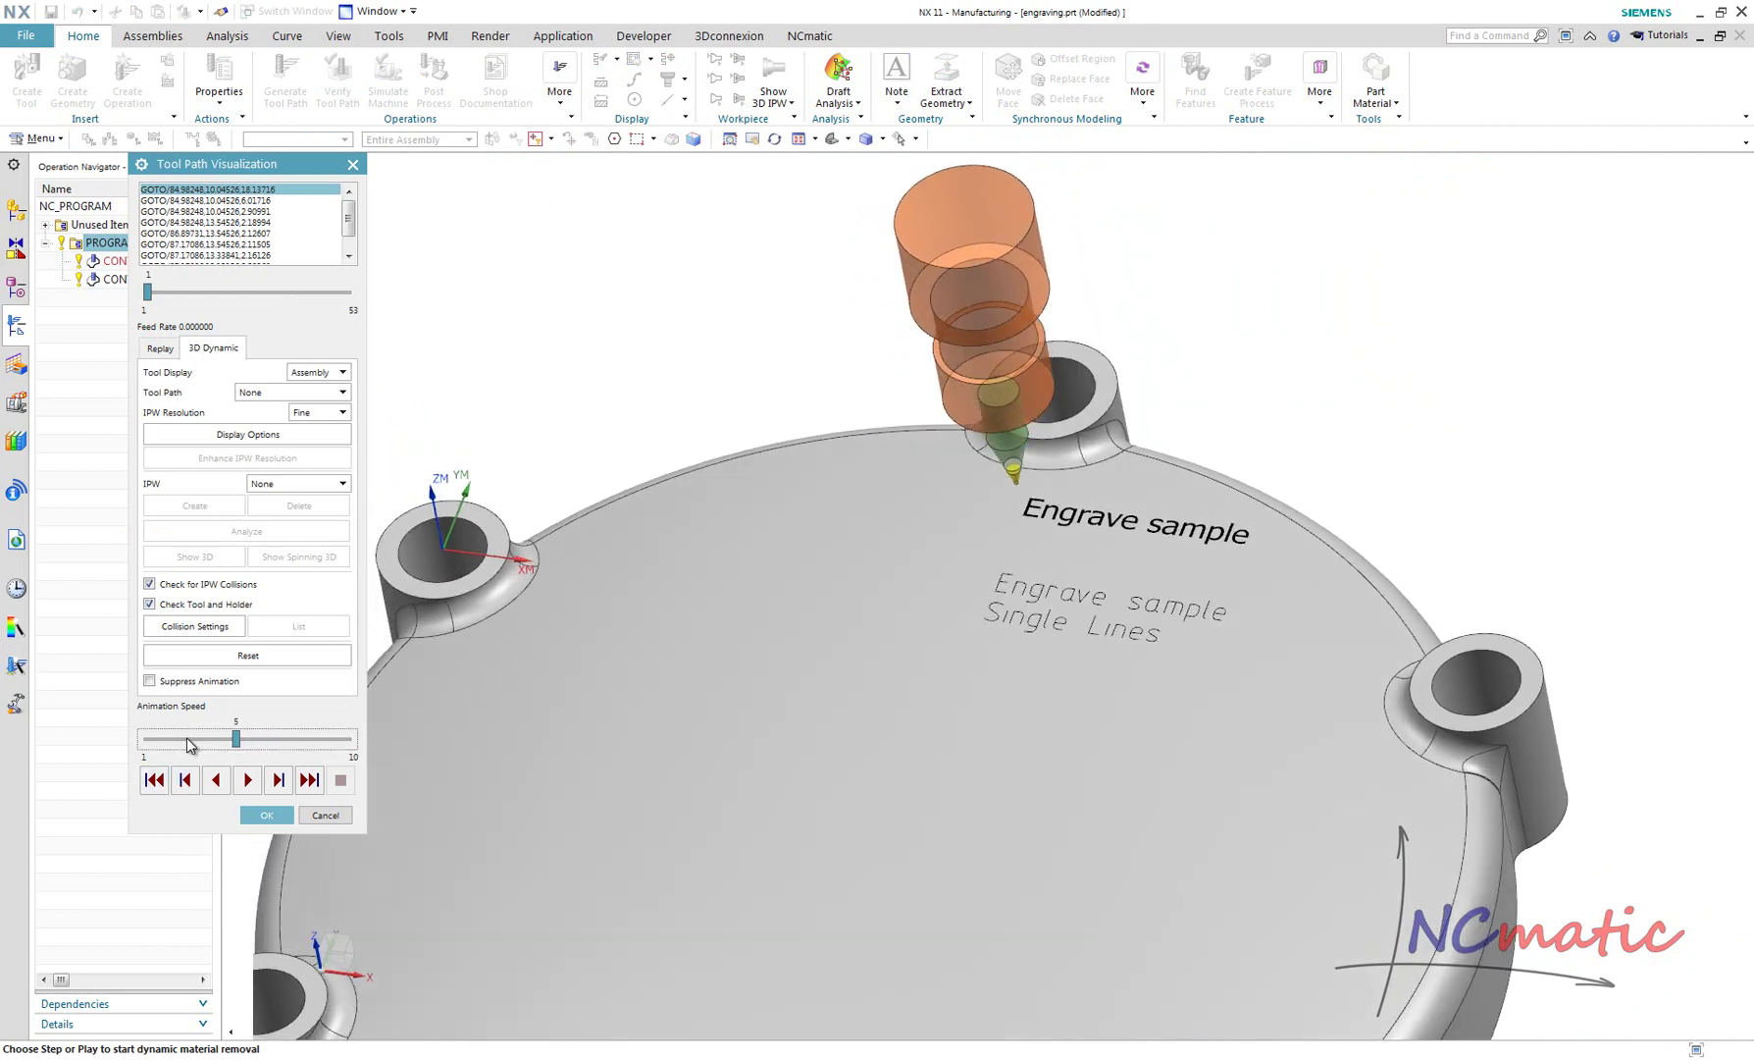
{"action": "left_click", "coordinate": [266, 816]}
Step: Hide all PMI objects so that the engraving notes are removed from the display
{"action": "key", "text": "ctrl+w"}
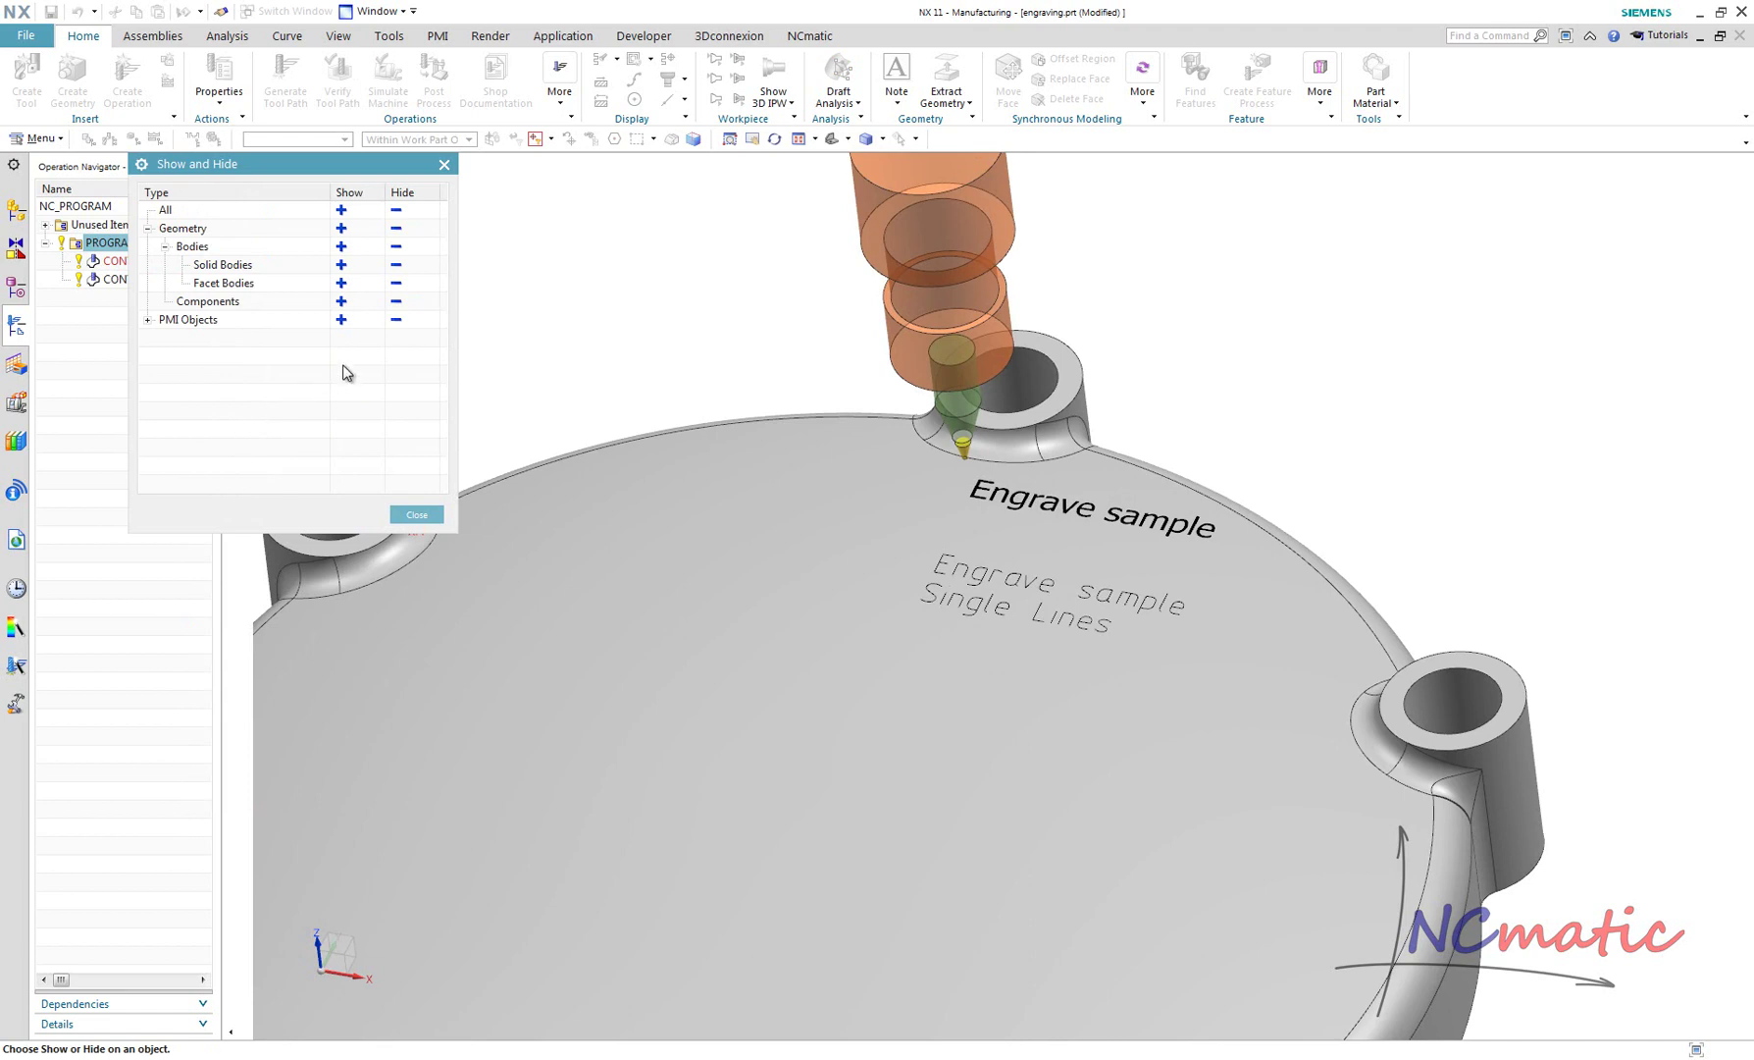
{"action": "left_click", "coordinate": [395, 319]}
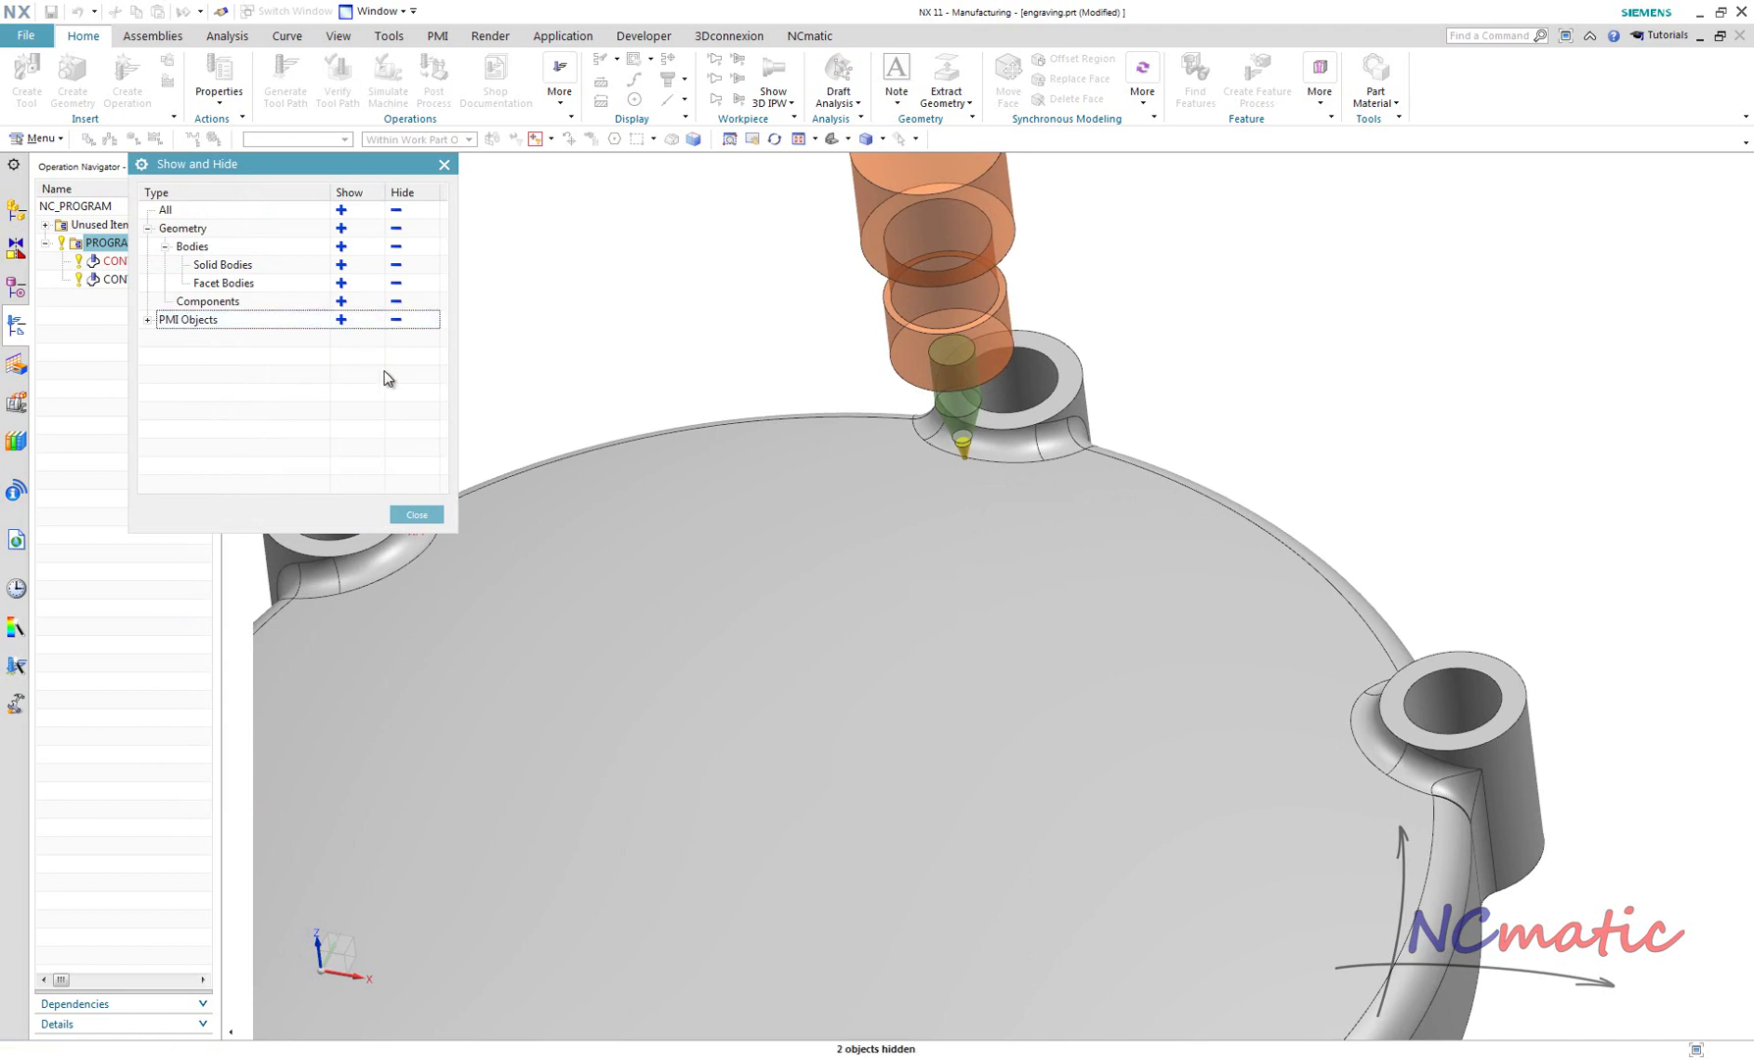
{"action": "left_click", "coordinate": [415, 516]}
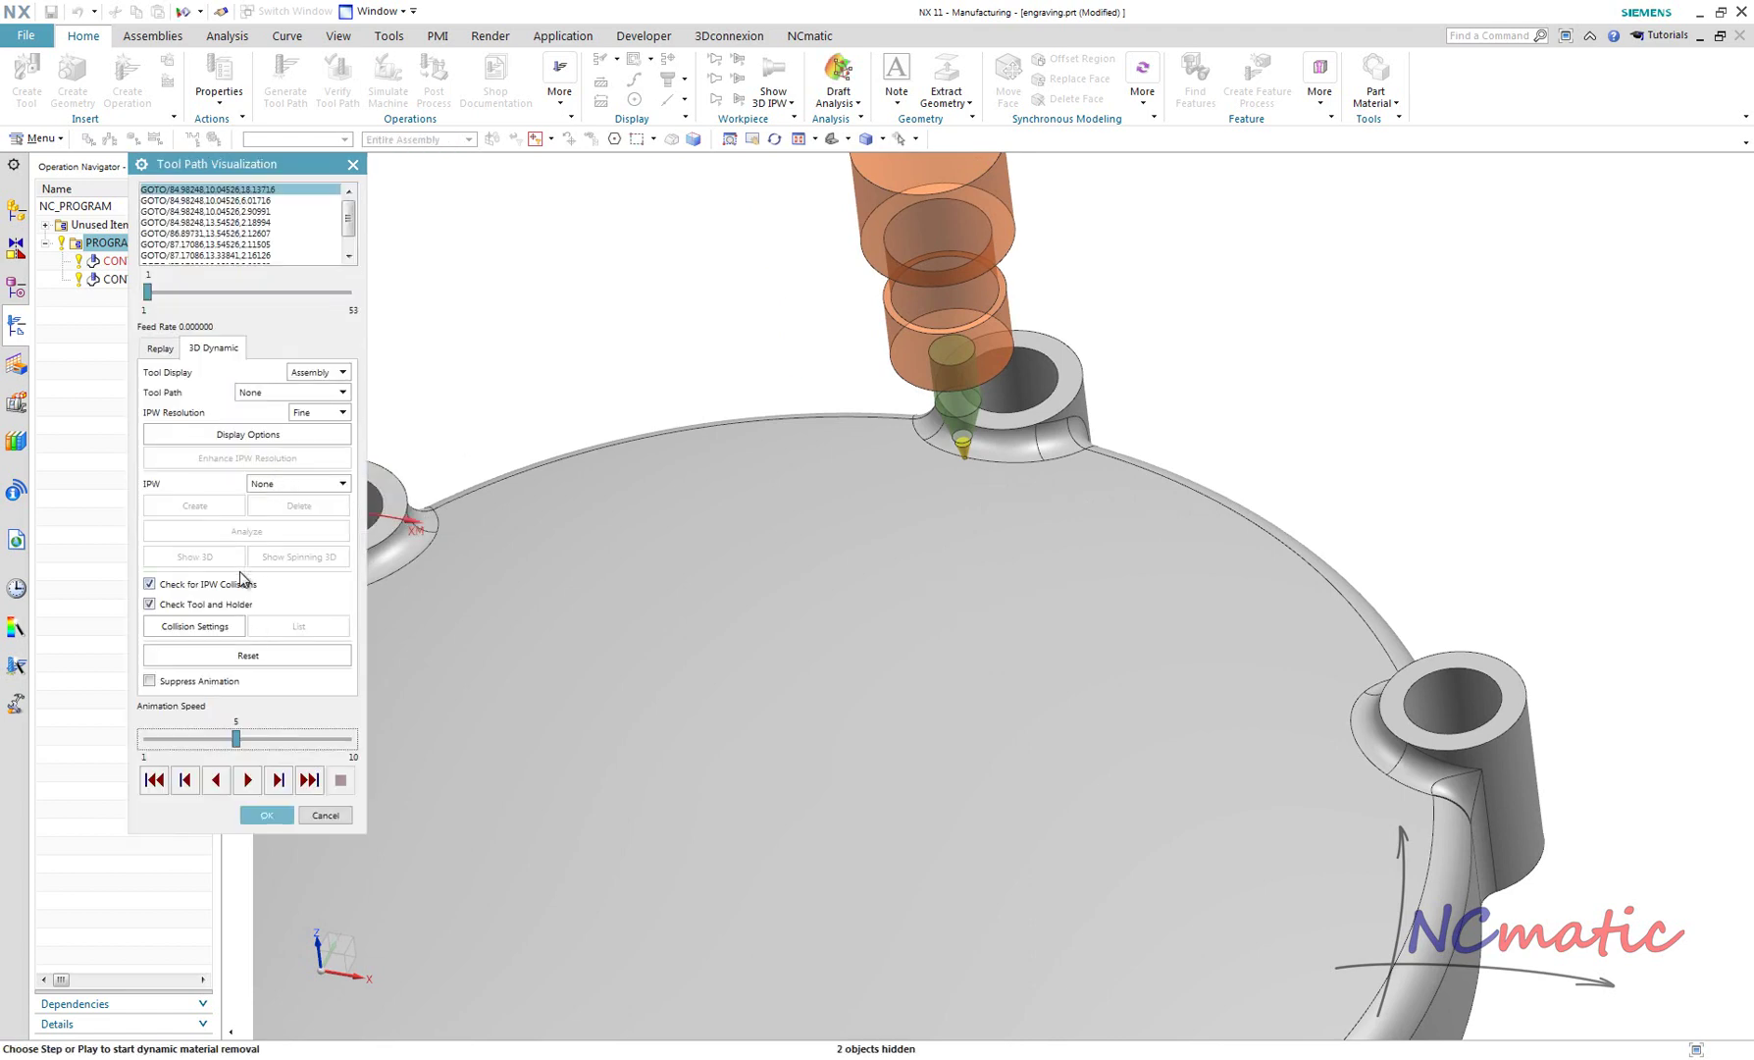
Step: Set the animation speed to 4 and play the 3D Dynamic material removal of both engraving operations
{"action": "left_click", "coordinate": [211, 738]}
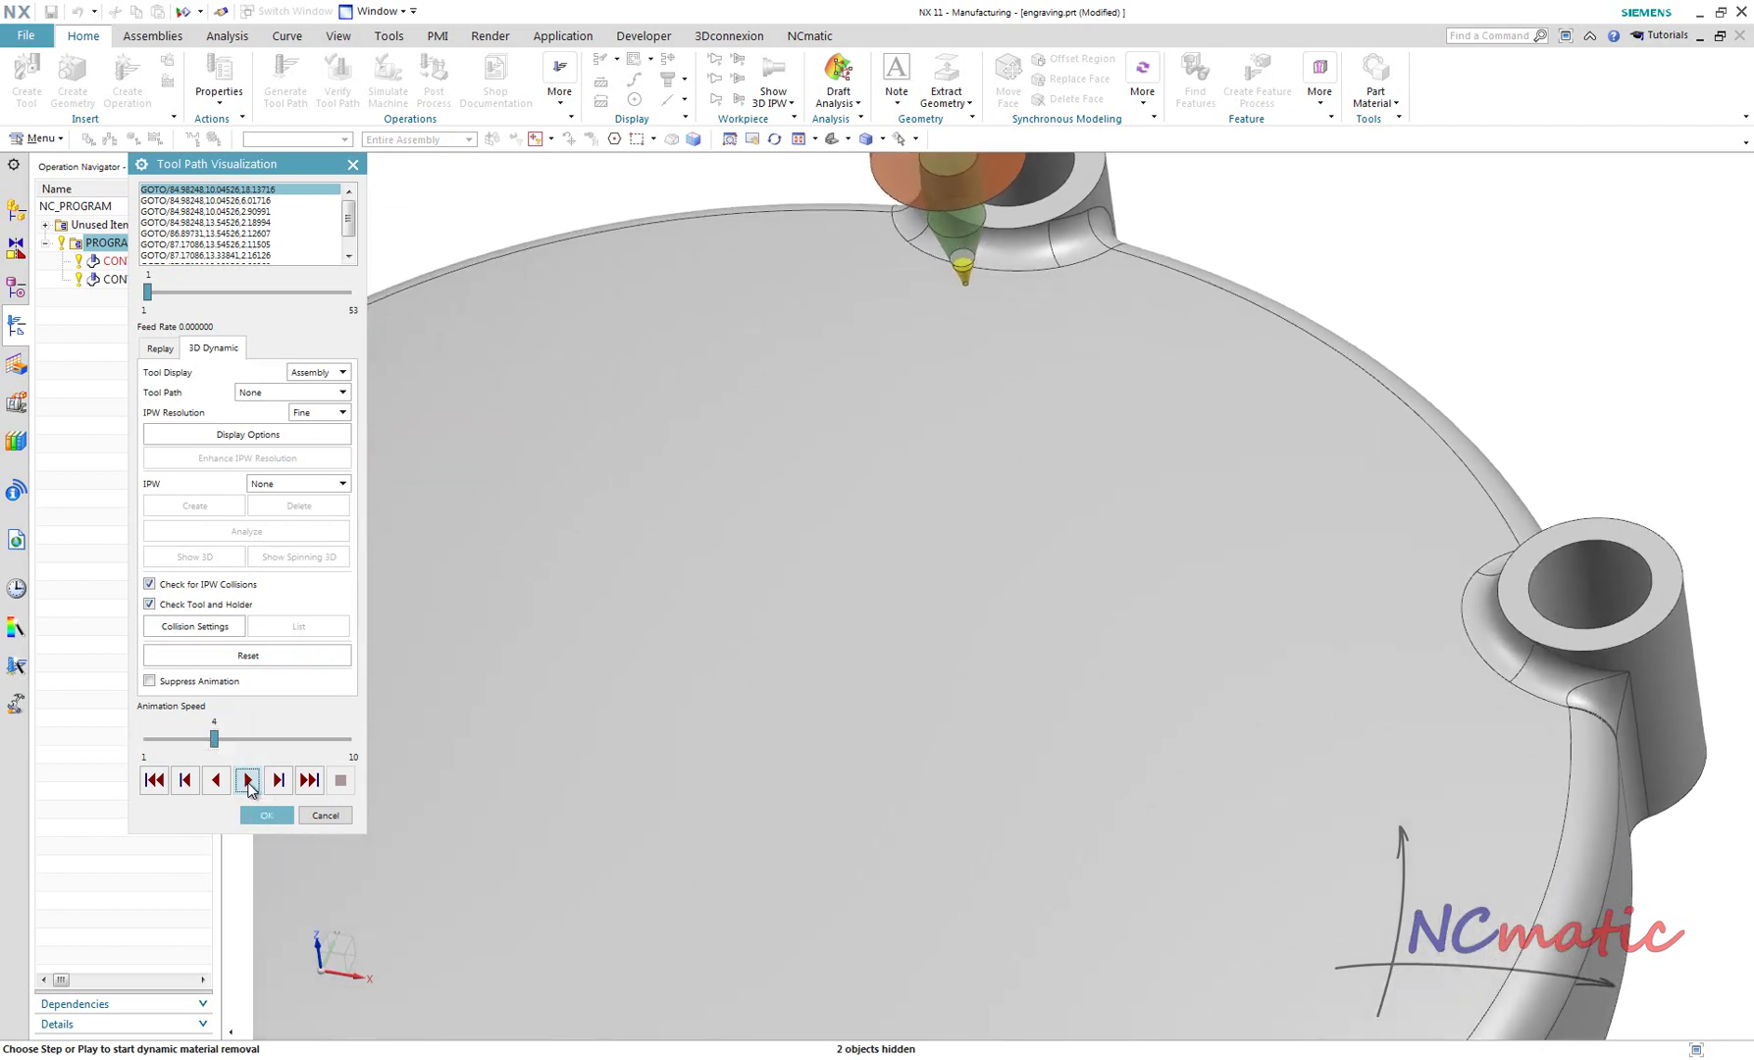
{"action": "left_click", "coordinate": [248, 782]}
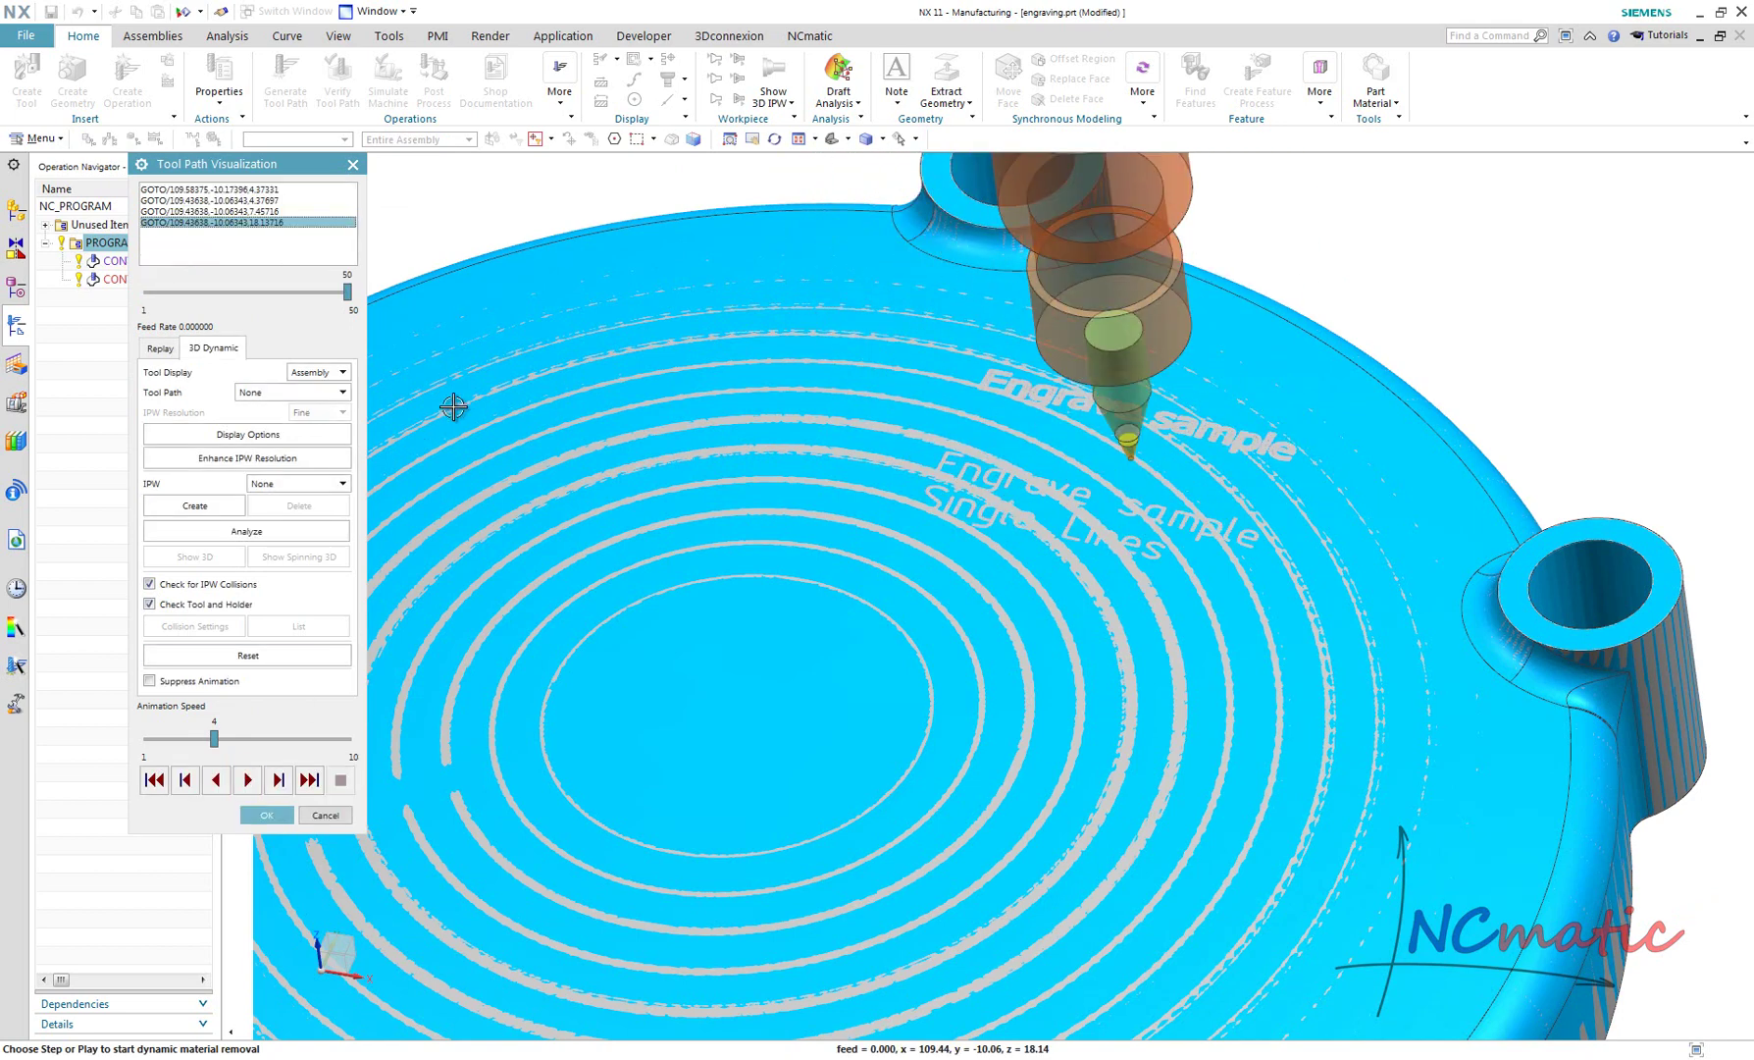
Step: Hide the cover's solid body so that only the simulated material removal result is displayed
{"action": "left_click", "coordinate": [901, 141]}
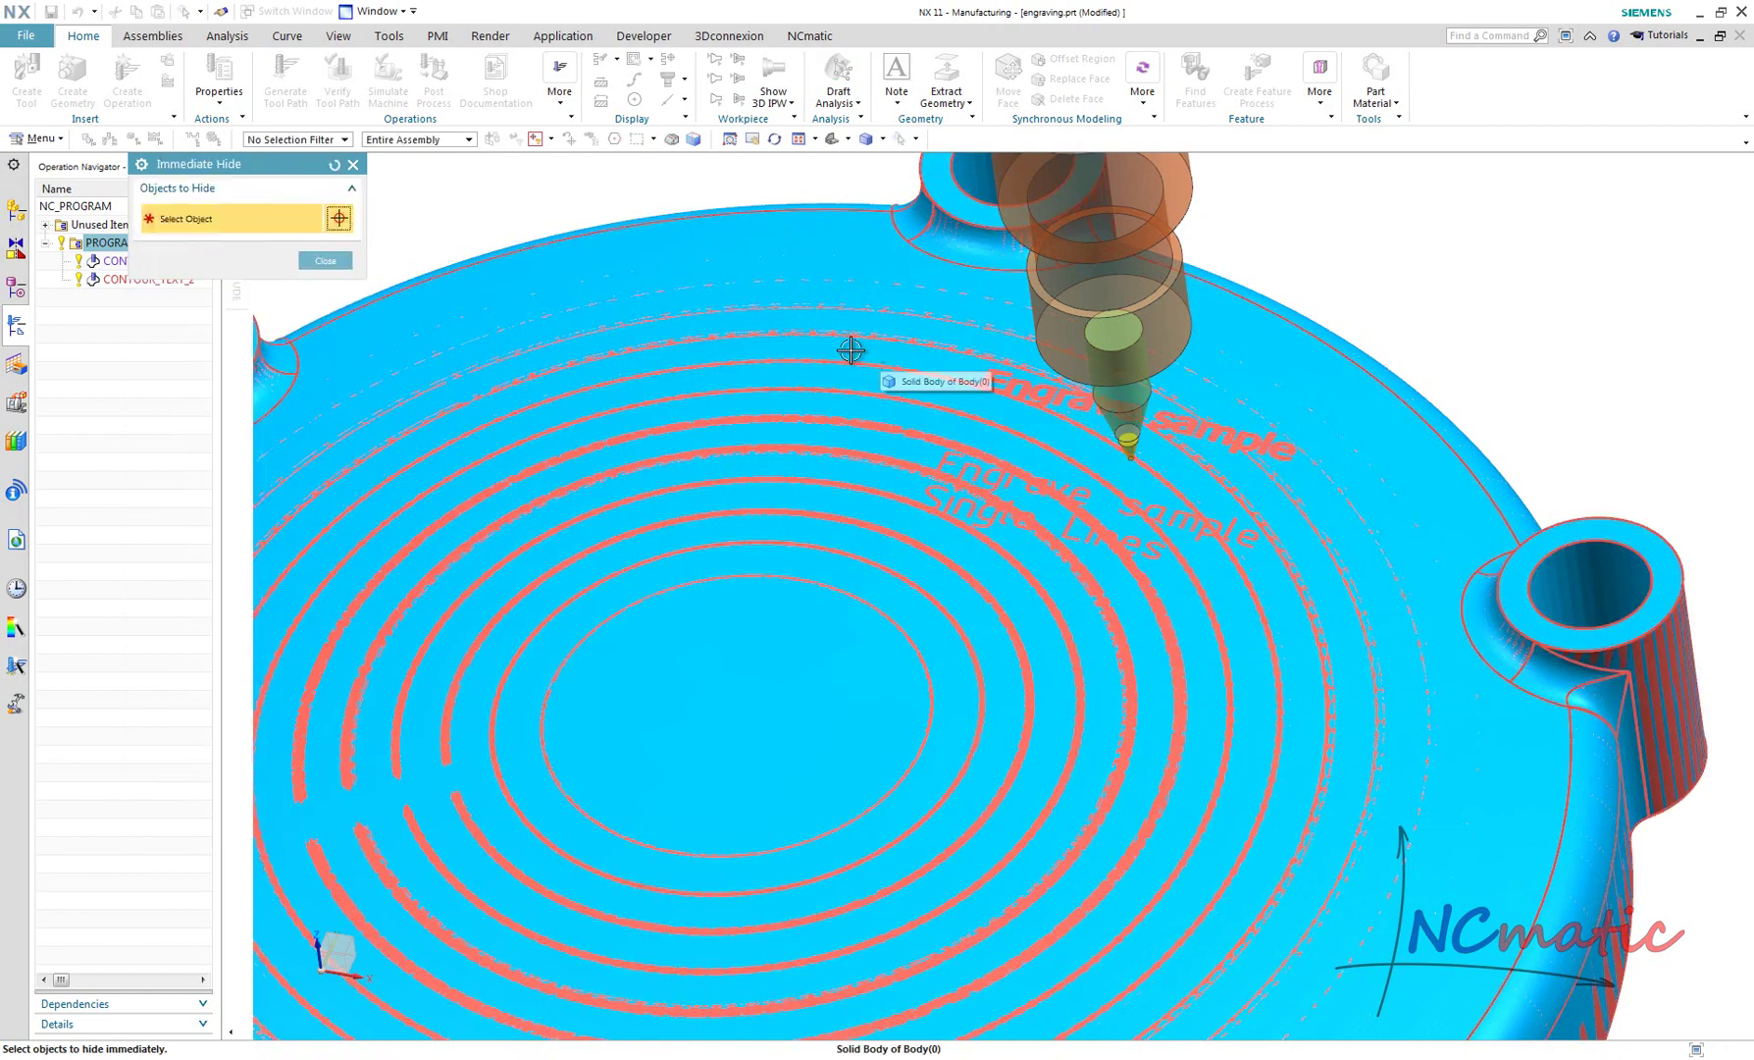
{"action": "left_click", "coordinate": [851, 350]}
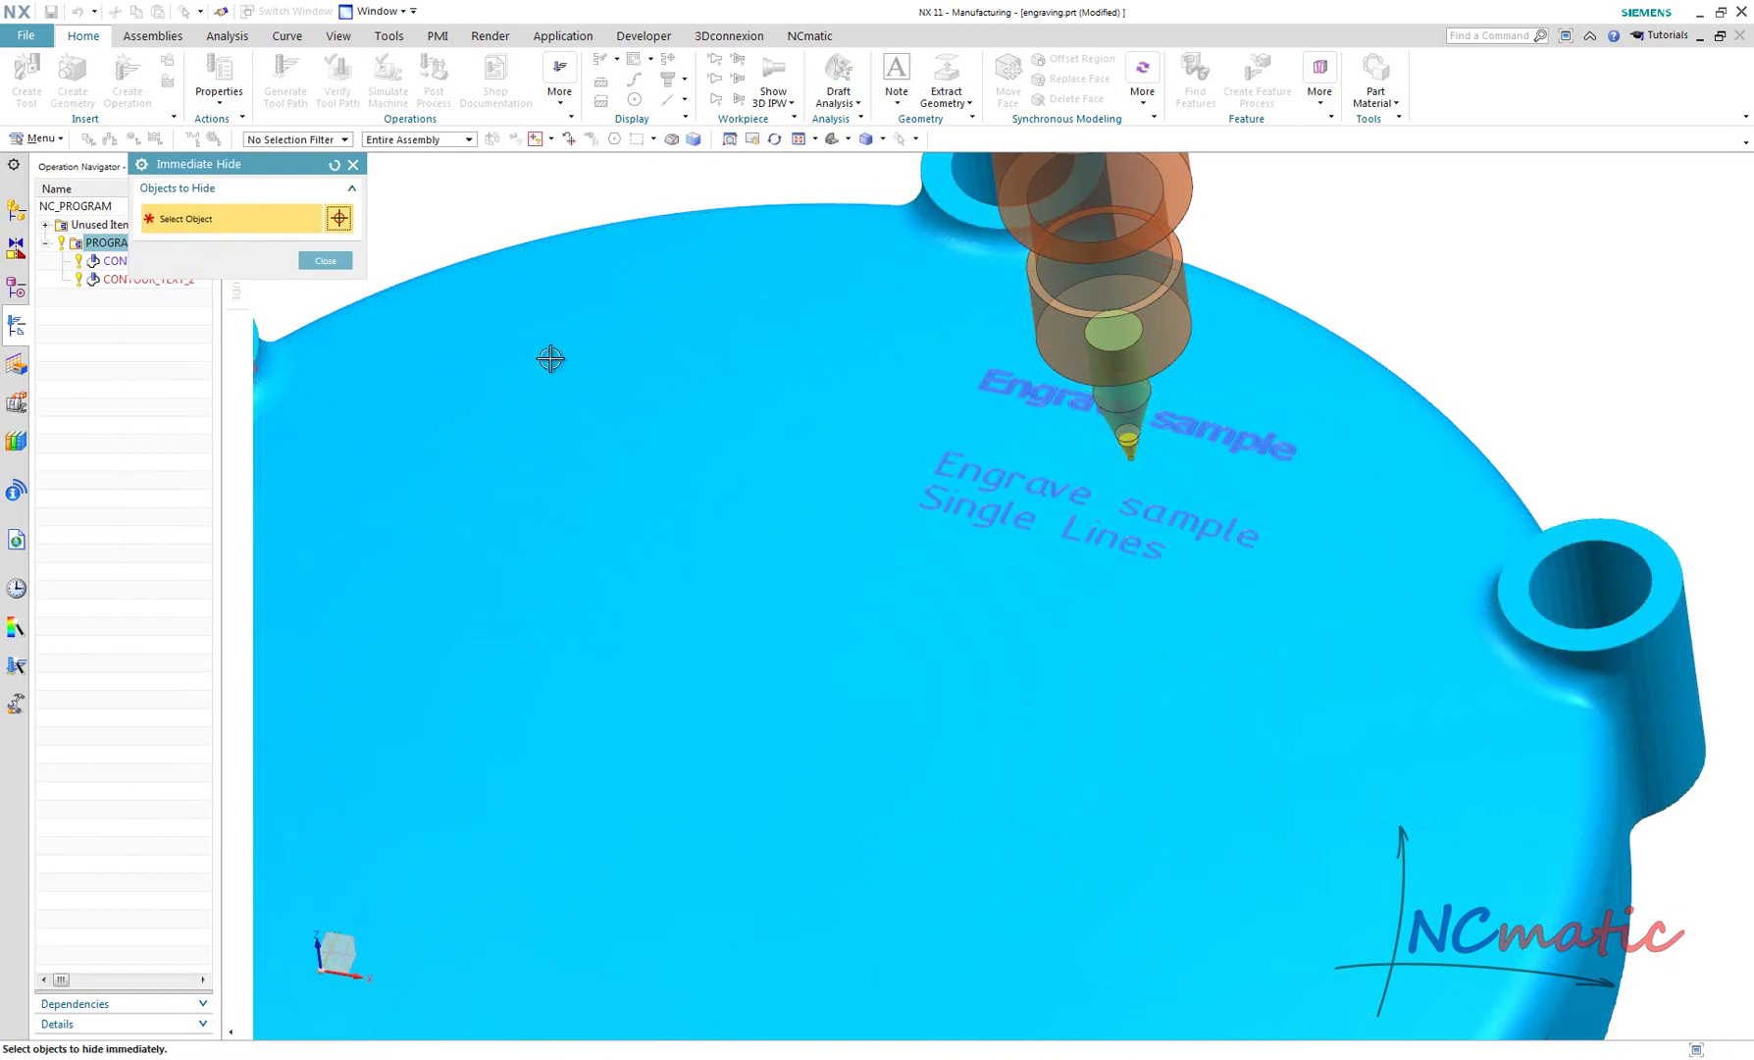
{"action": "left_click", "coordinate": [325, 260]}
Step: Inspect the simulated outline and single-line engravings up close from several angles and finish the tool path visualization
{"action": "scroll", "coordinate": [1417, 728], "scroll_direction": "up", "scroll_amount": 6}
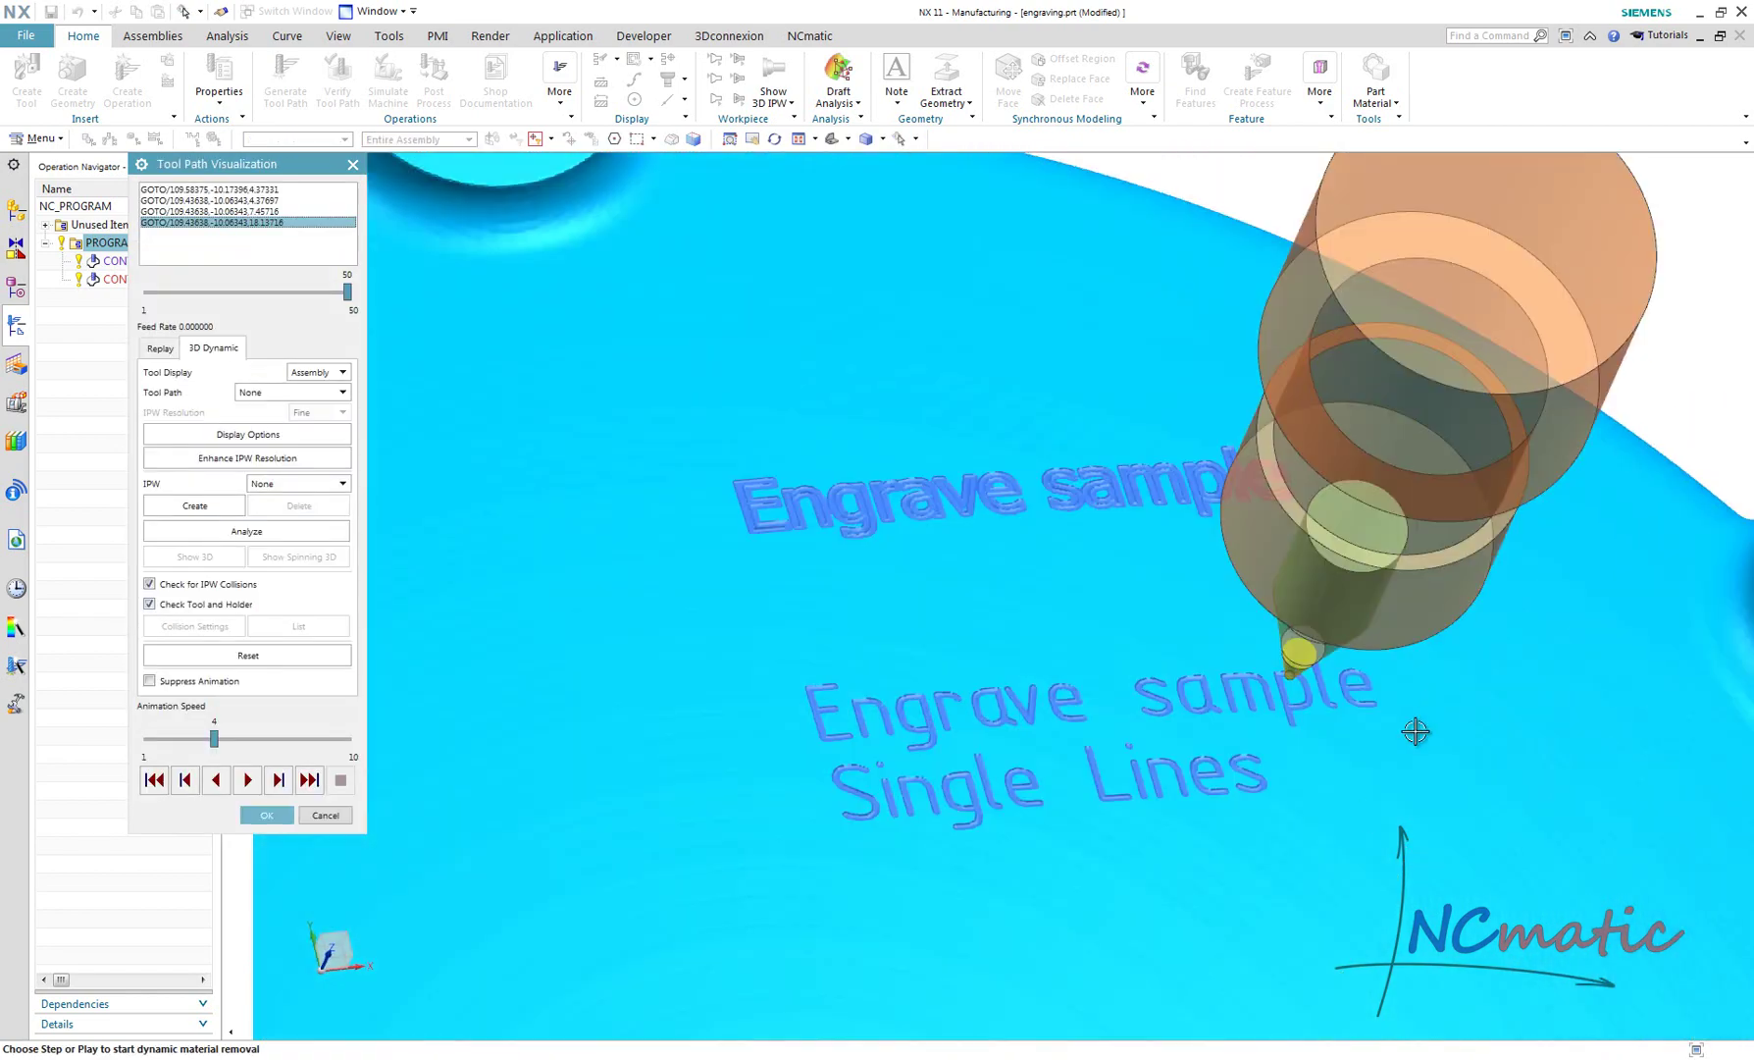
{"action": "scroll", "coordinate": [1350, 816], "scroll_direction": "up", "scroll_amount": 6}
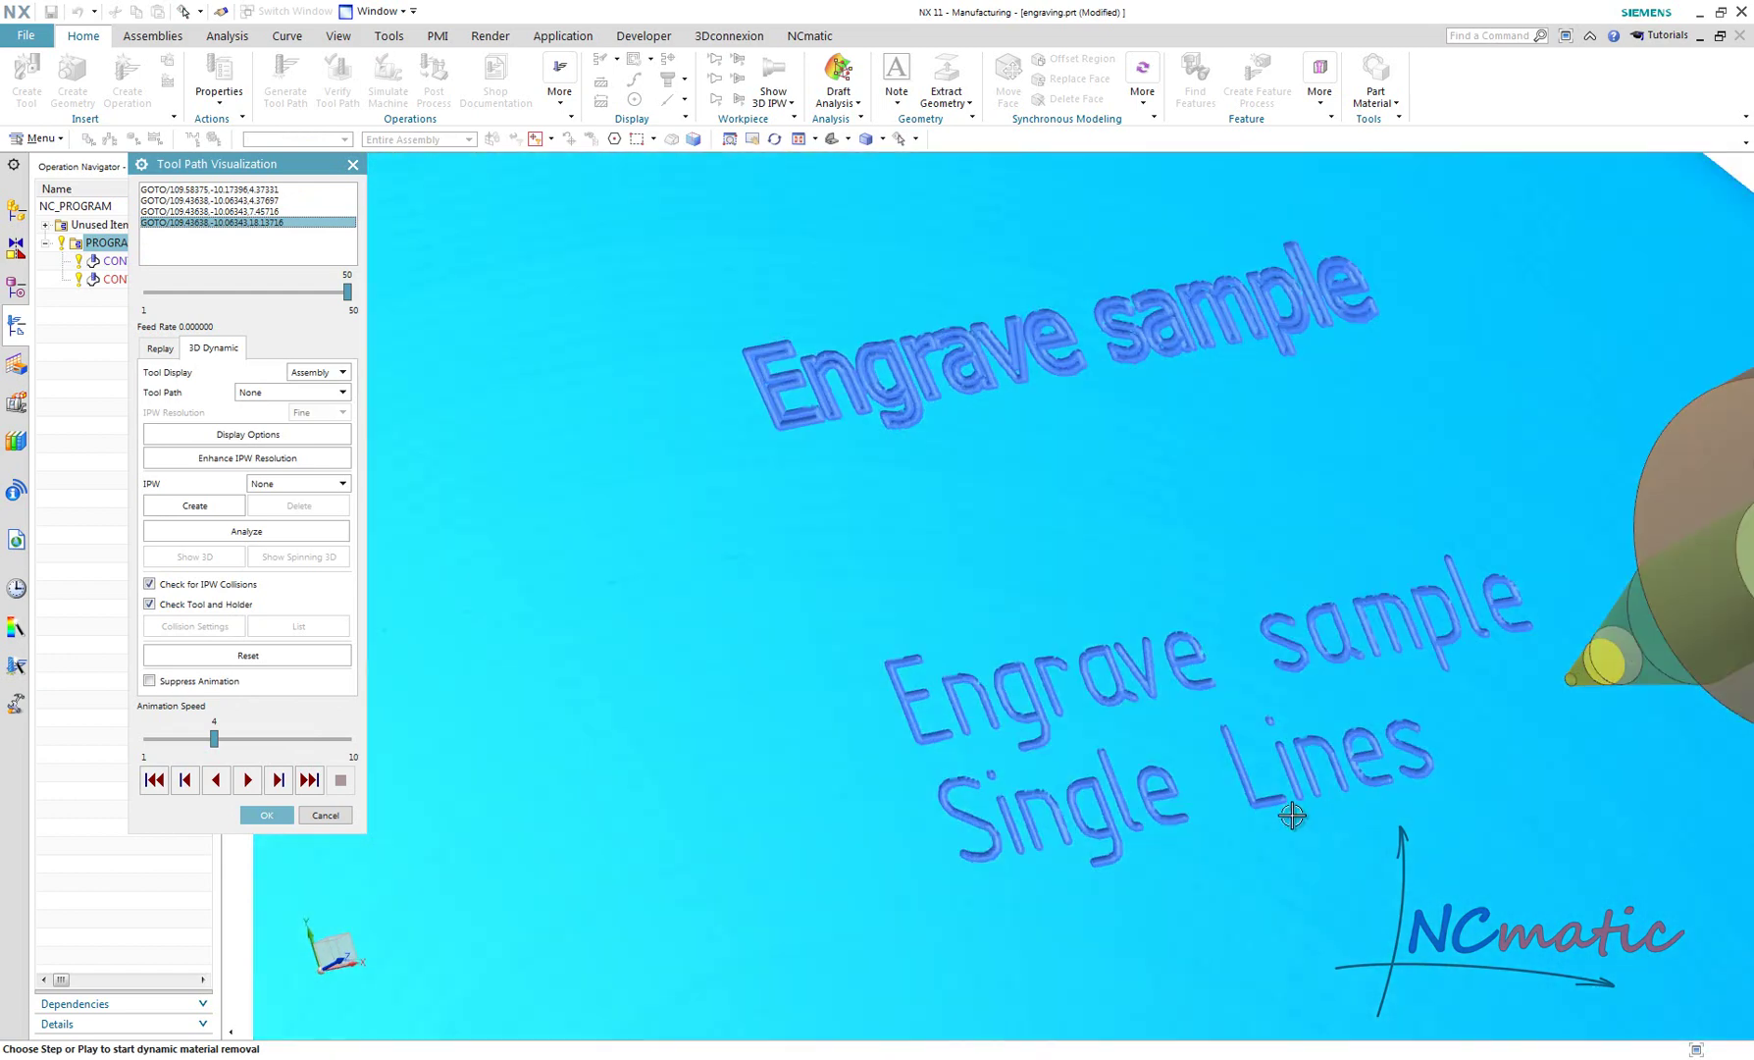
{"action": "scroll", "coordinate": [1190, 811], "scroll_direction": "down", "scroll_amount": 2}
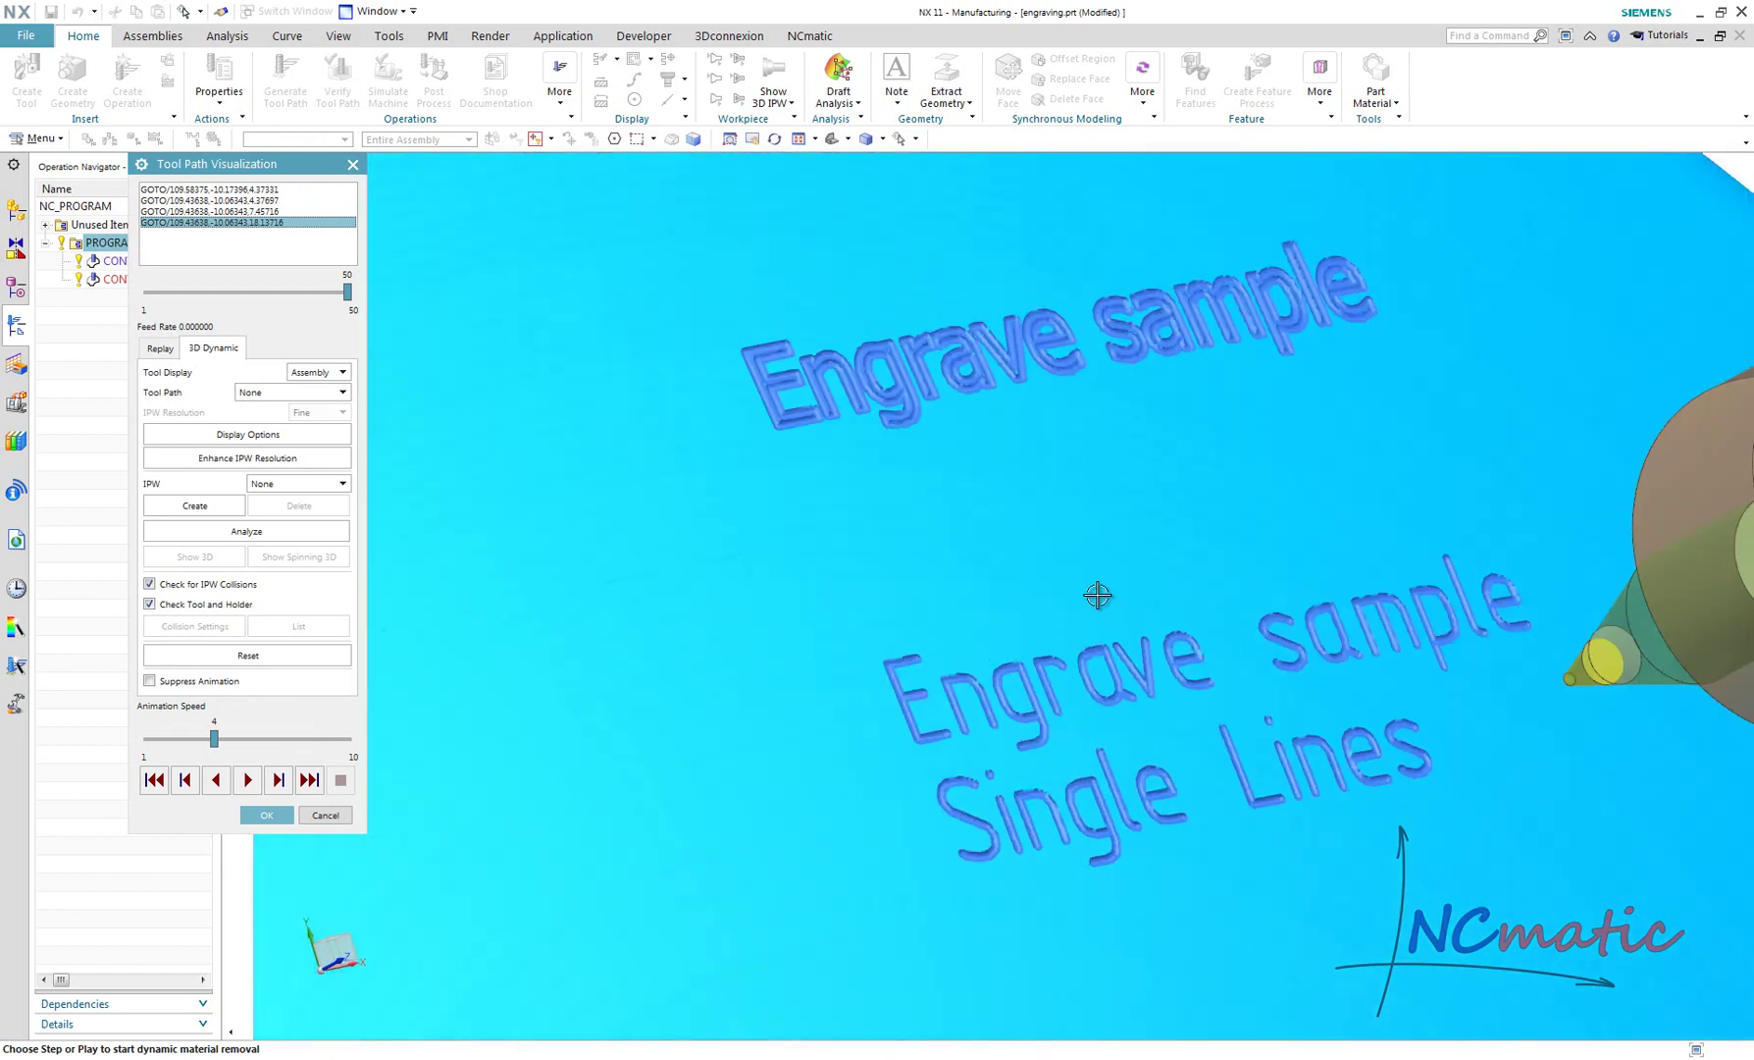
{"action": "middle_click_drag", "start_coordinate": [1103, 603], "coordinate": [1084, 589]}
{"action": "middle_click_drag", "start_coordinate": [946, 535], "coordinate": [1010, 792]}
{"action": "scroll", "coordinate": [1017, 804], "scroll_direction": "down", "scroll_amount": 1}
{"action": "scroll", "coordinate": [1010, 792], "scroll_direction": "up", "scroll_amount": 2}
{"action": "scroll", "coordinate": [1007, 659], "scroll_direction": "down", "scroll_amount": 8}
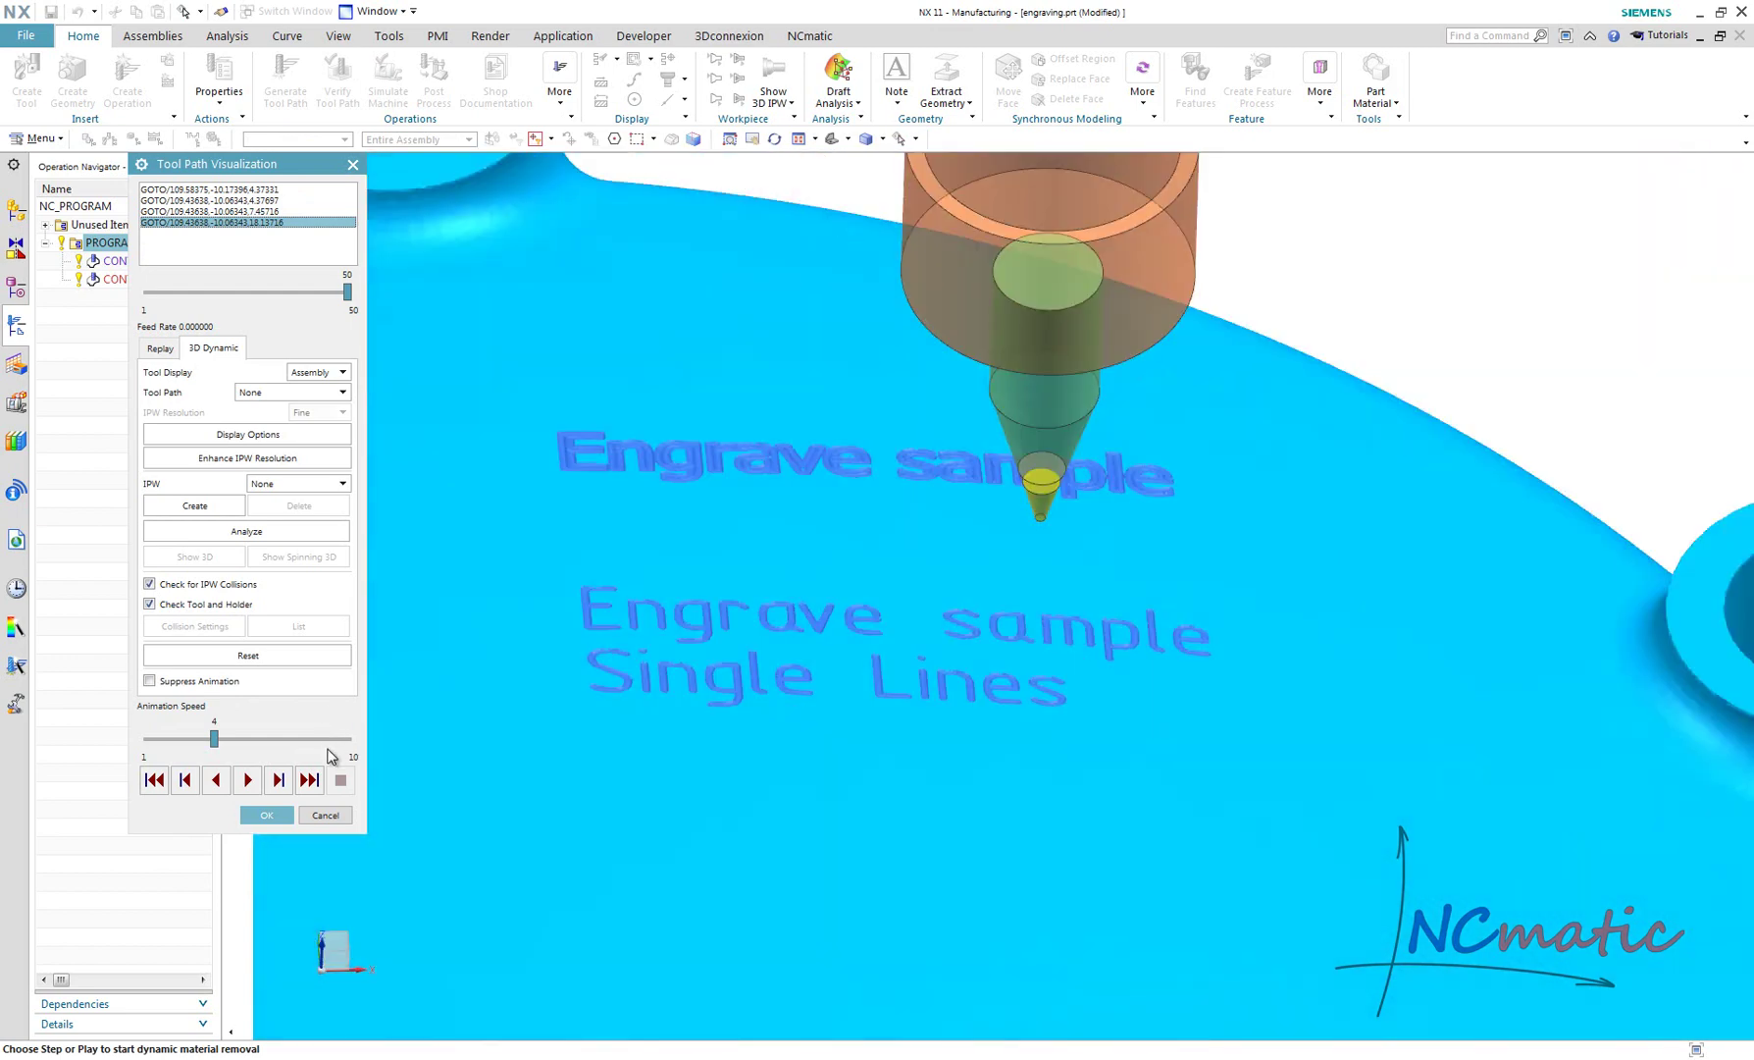
{"action": "left_click", "coordinate": [279, 811]}
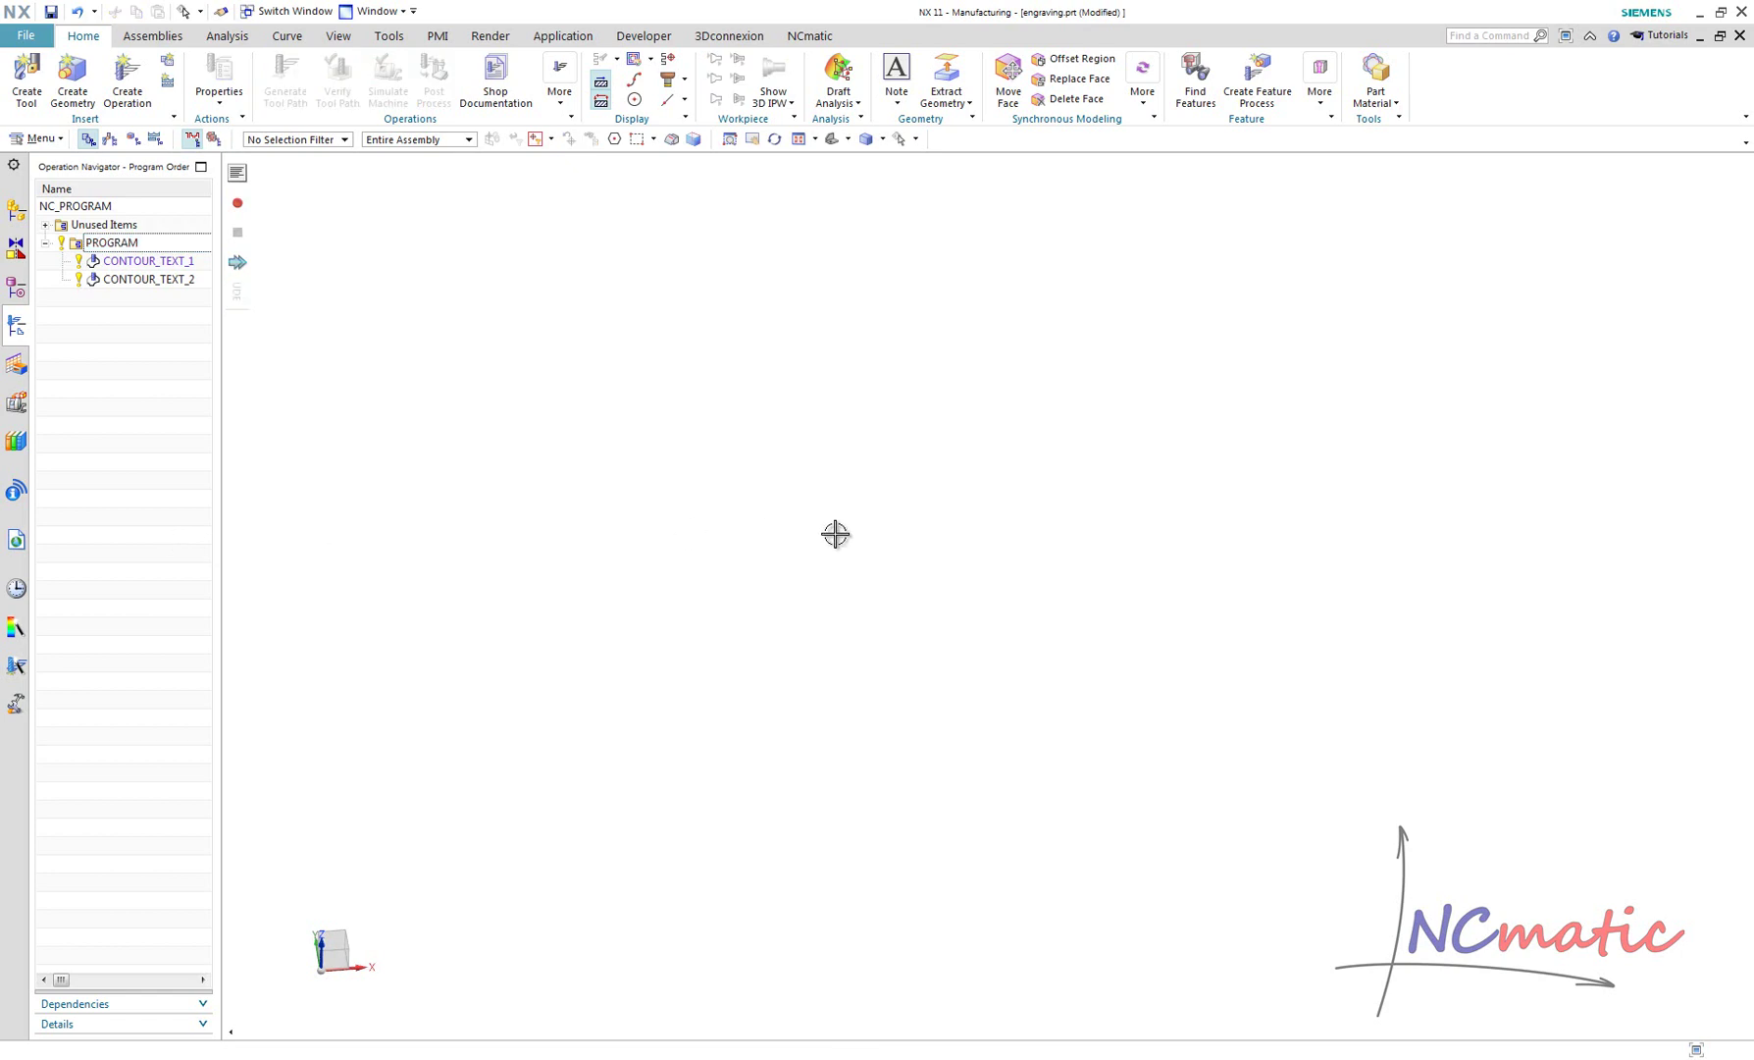
Step: Redisplay all hidden objects and hide the overlapping body picked on the cover's curved top face
{"action": "key", "text": "ctrl+shift+u"}
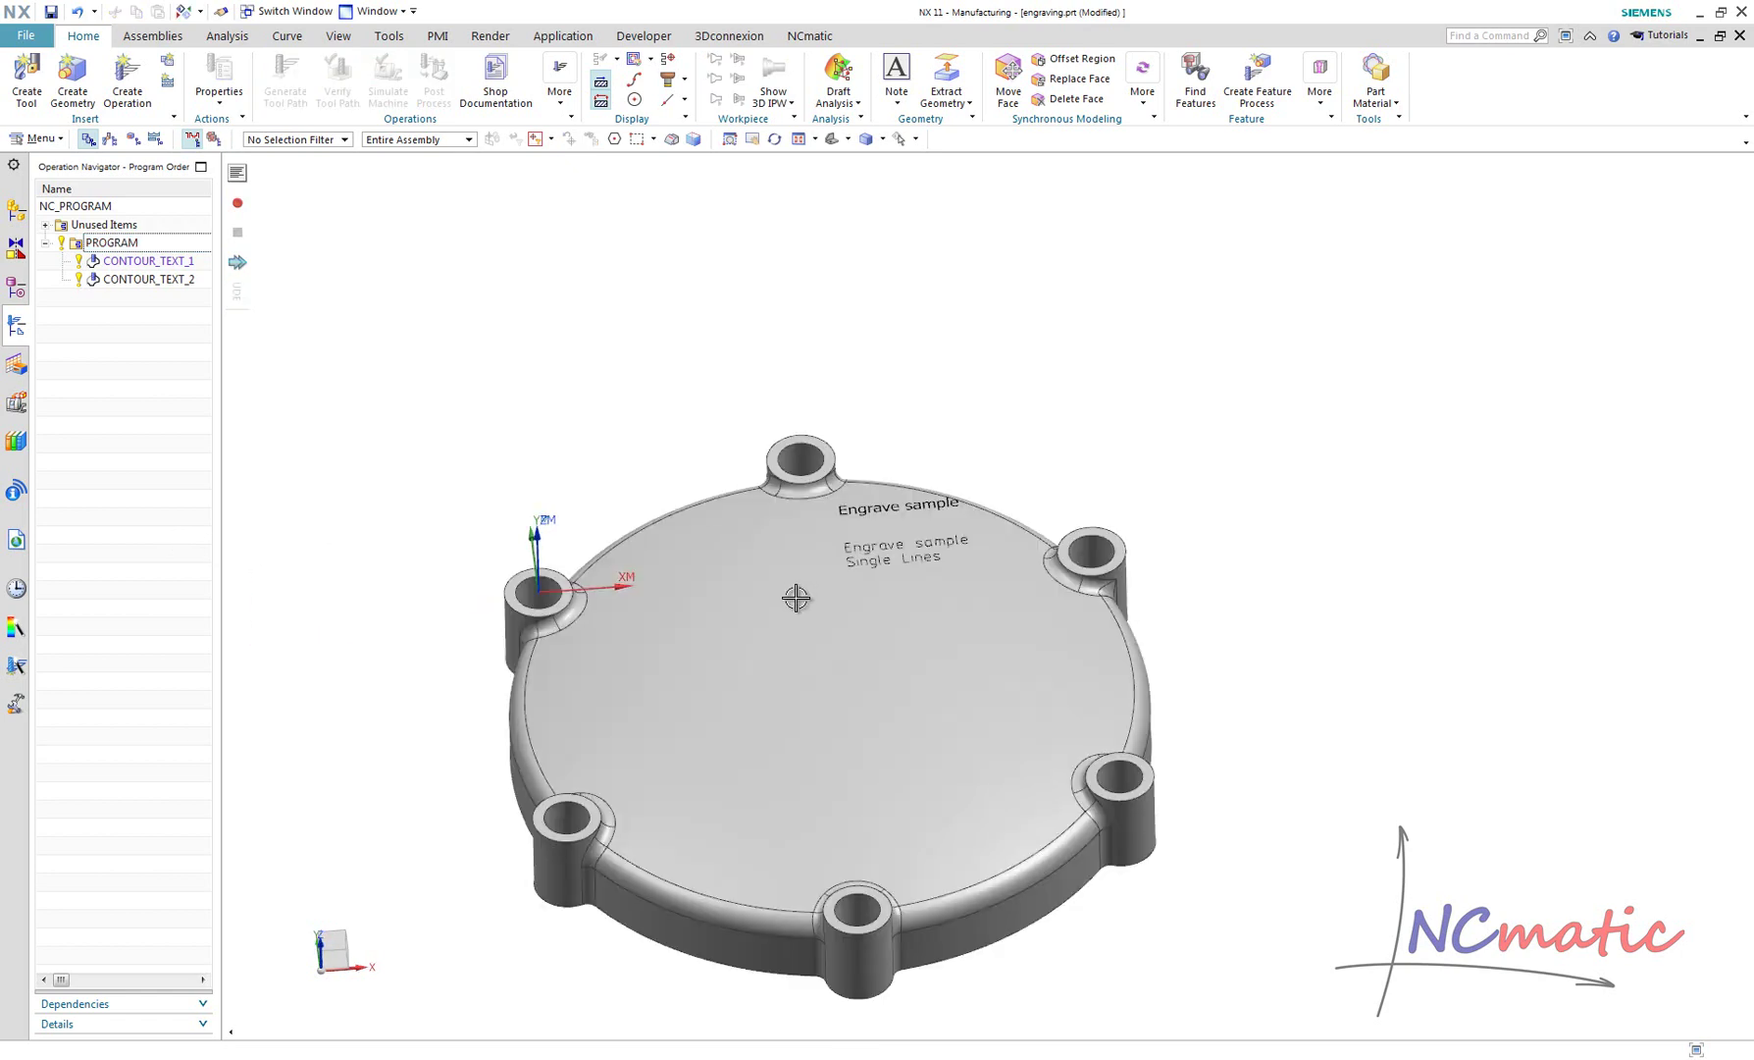
{"action": "left_click", "coordinate": [816, 638]}
{"action": "key", "text": "ctrl+b"}
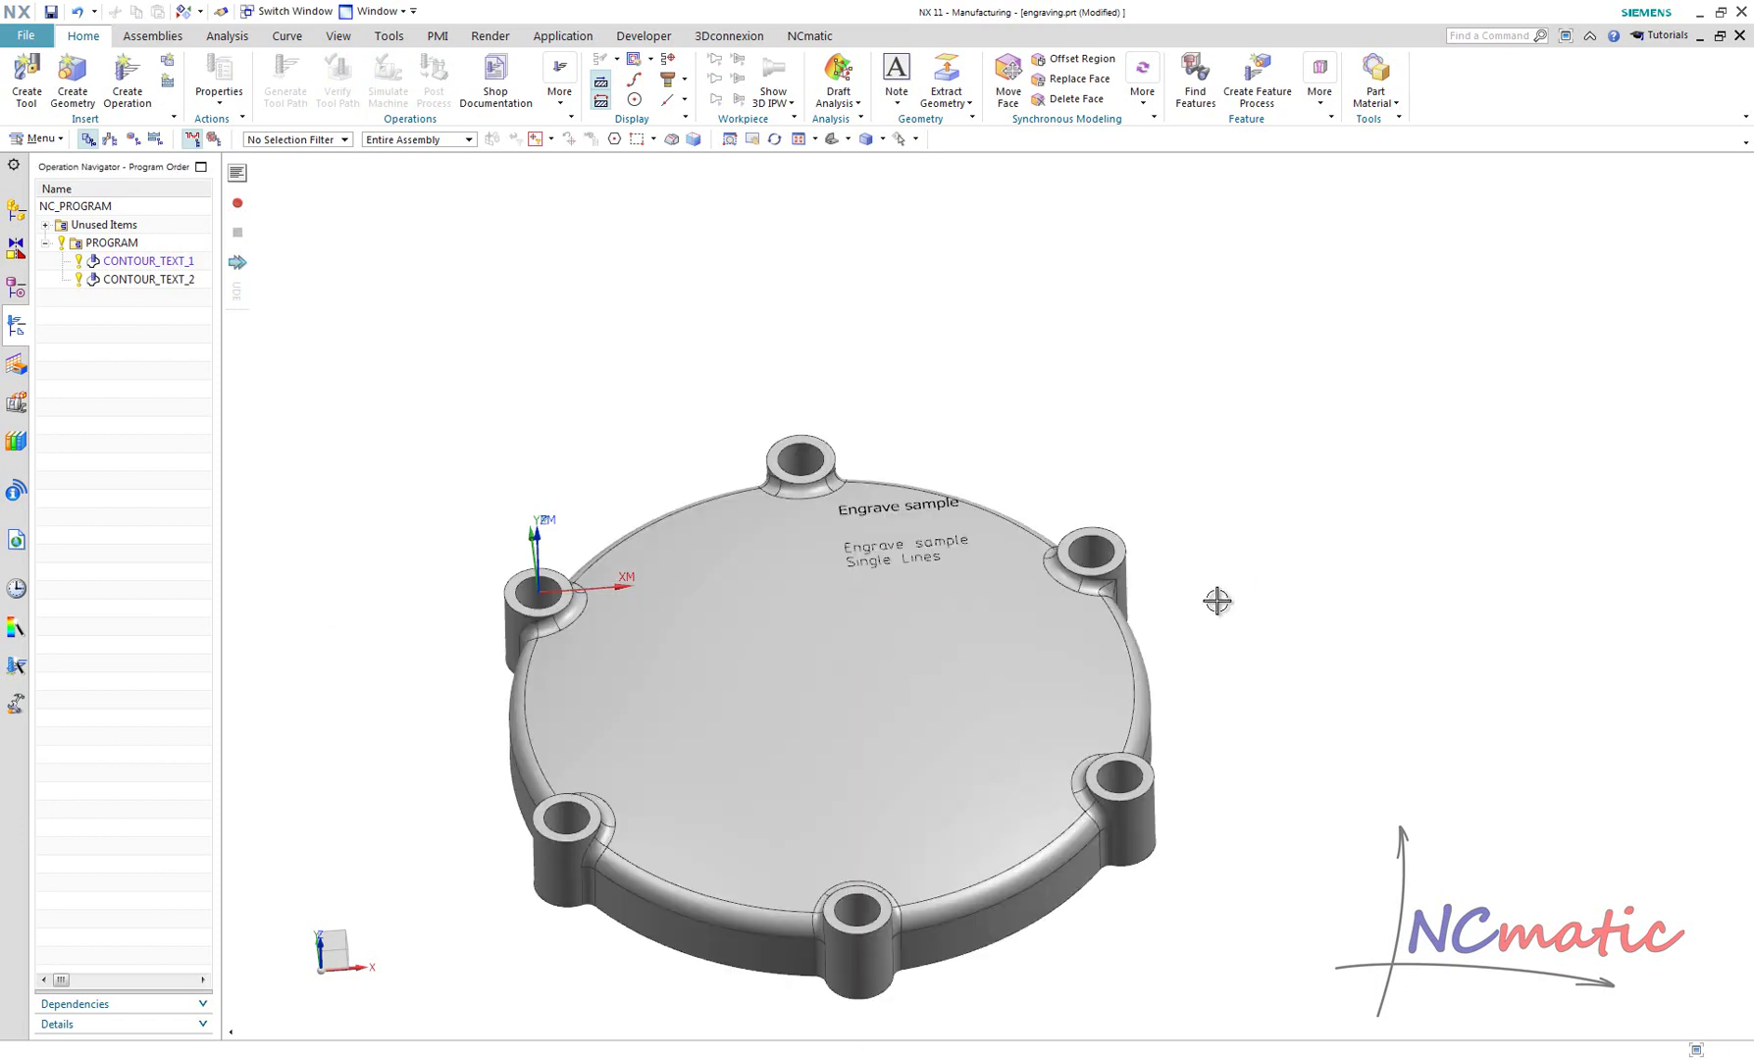
Step: Display the tool paths of CONTOUR_TEXT_1 and CONTOUR_TEXT_2 on the cover one after the other
{"action": "left_click", "coordinate": [157, 261]}
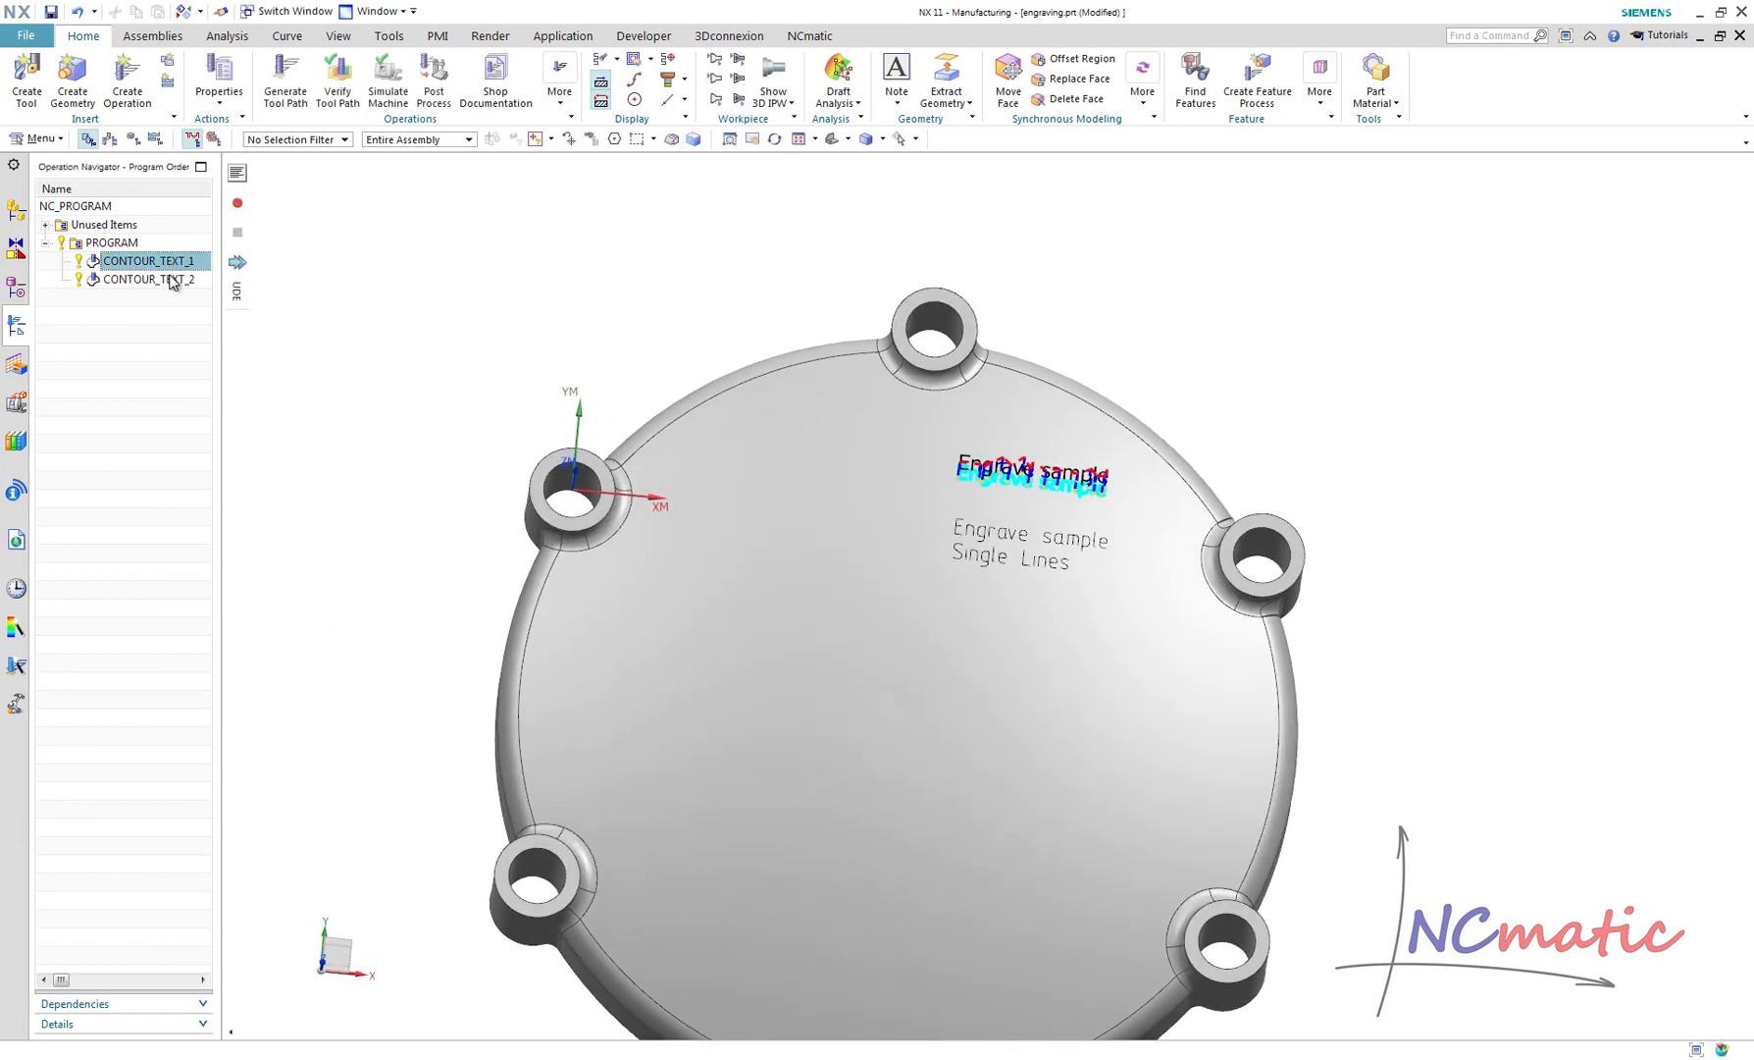
{"action": "left_click", "coordinate": [170, 279]}
{"action": "left_click", "coordinate": [155, 384]}
Step: Edit the two-line "Engrave sample Single Lines" note and relocate it to the opposite side of the top boss, near the machine coordinate system
{"action": "double_click", "coordinate": [967, 529]}
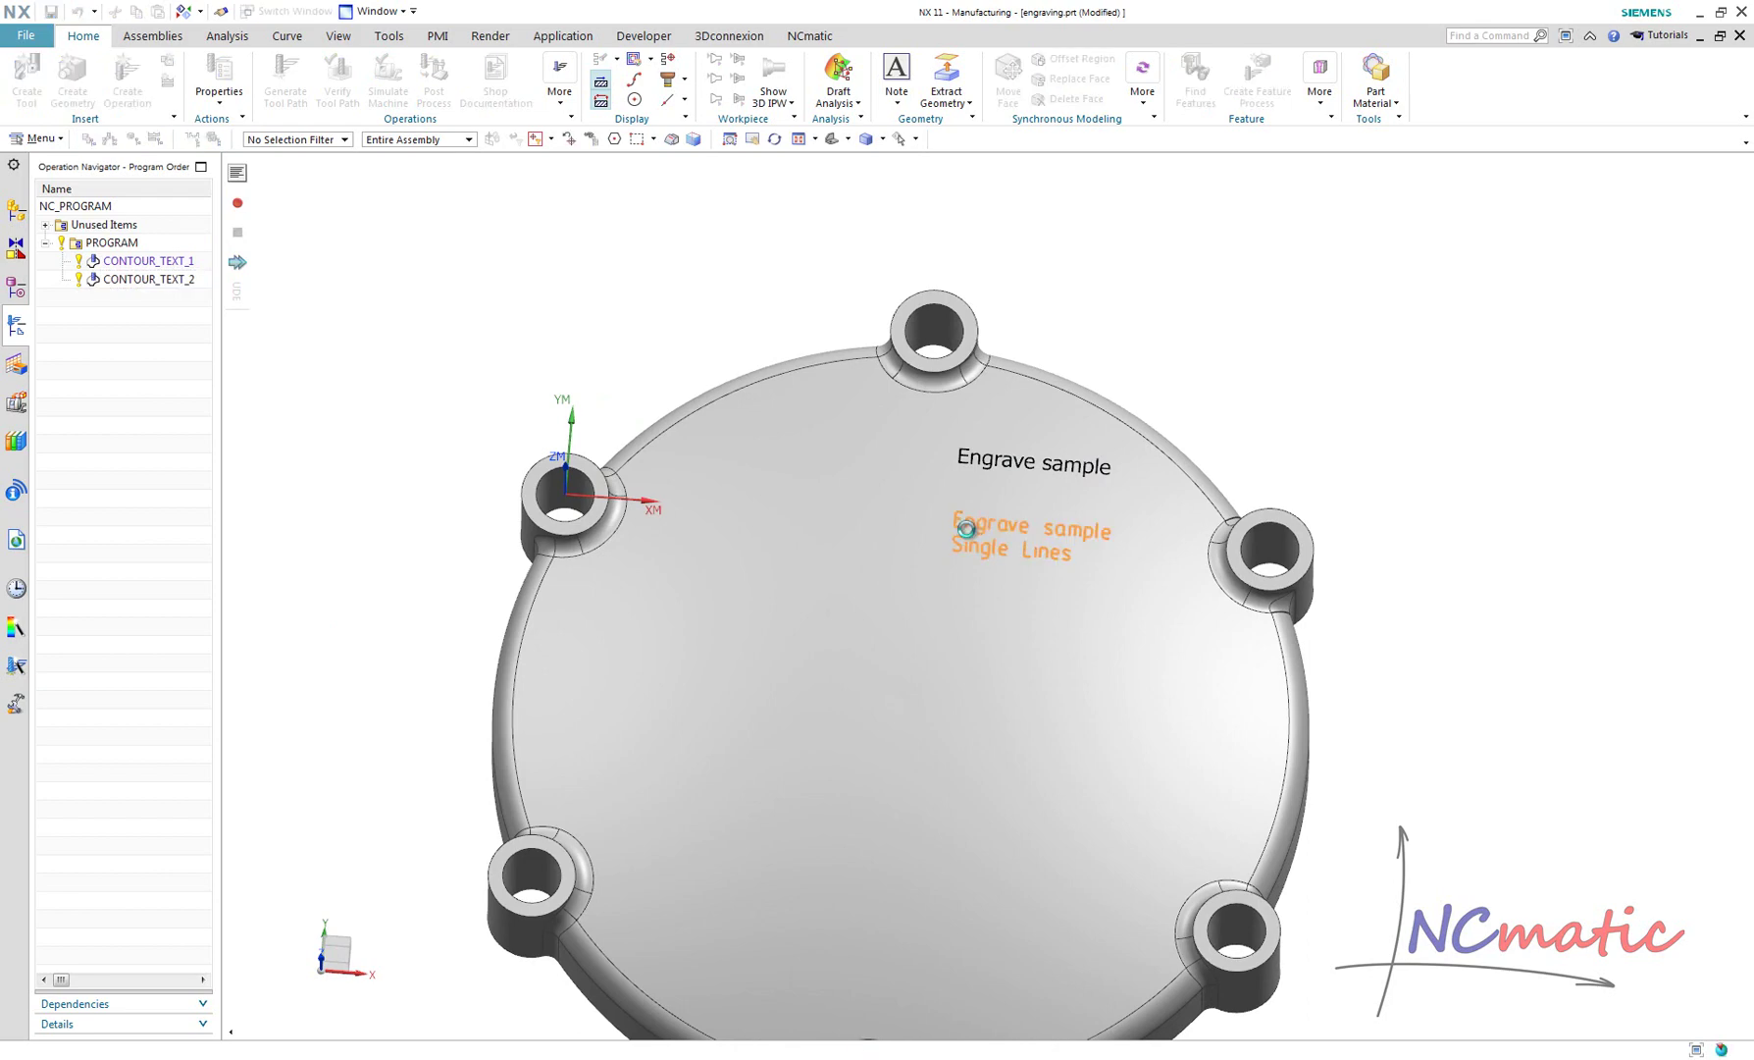
{"action": "double_click", "coordinate": [966, 529]}
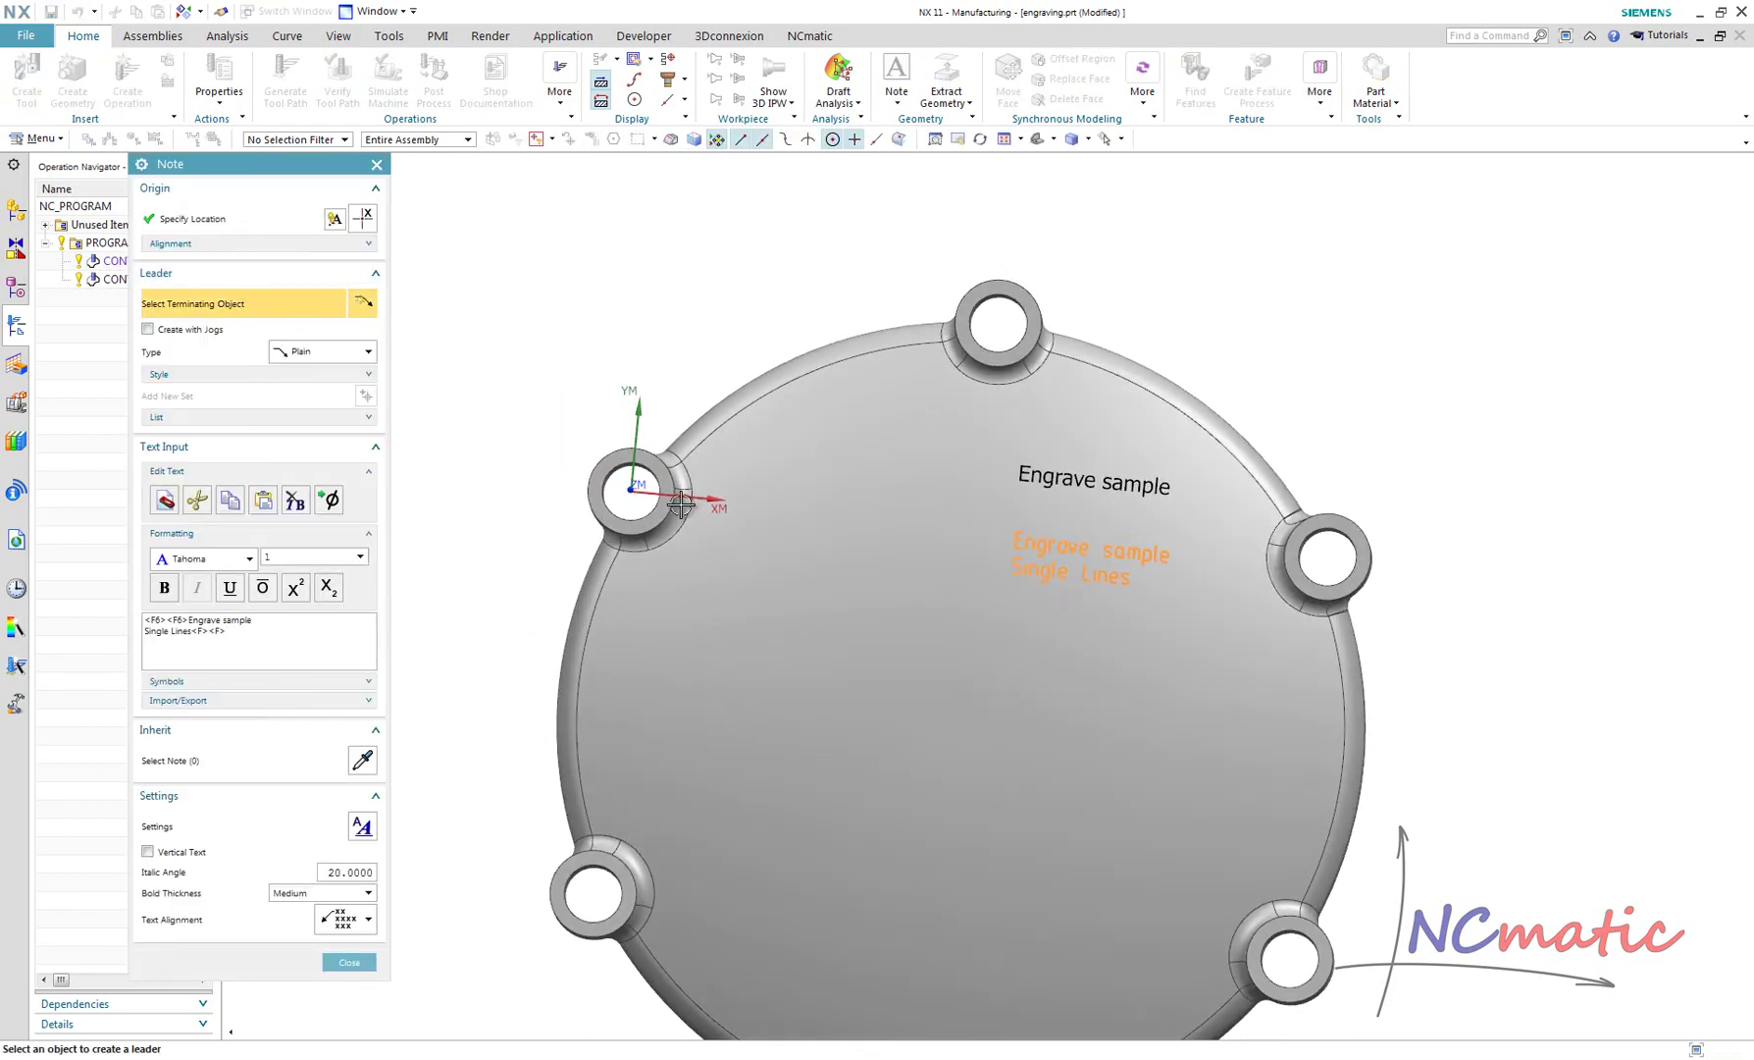
{"action": "left_click", "coordinate": [242, 219]}
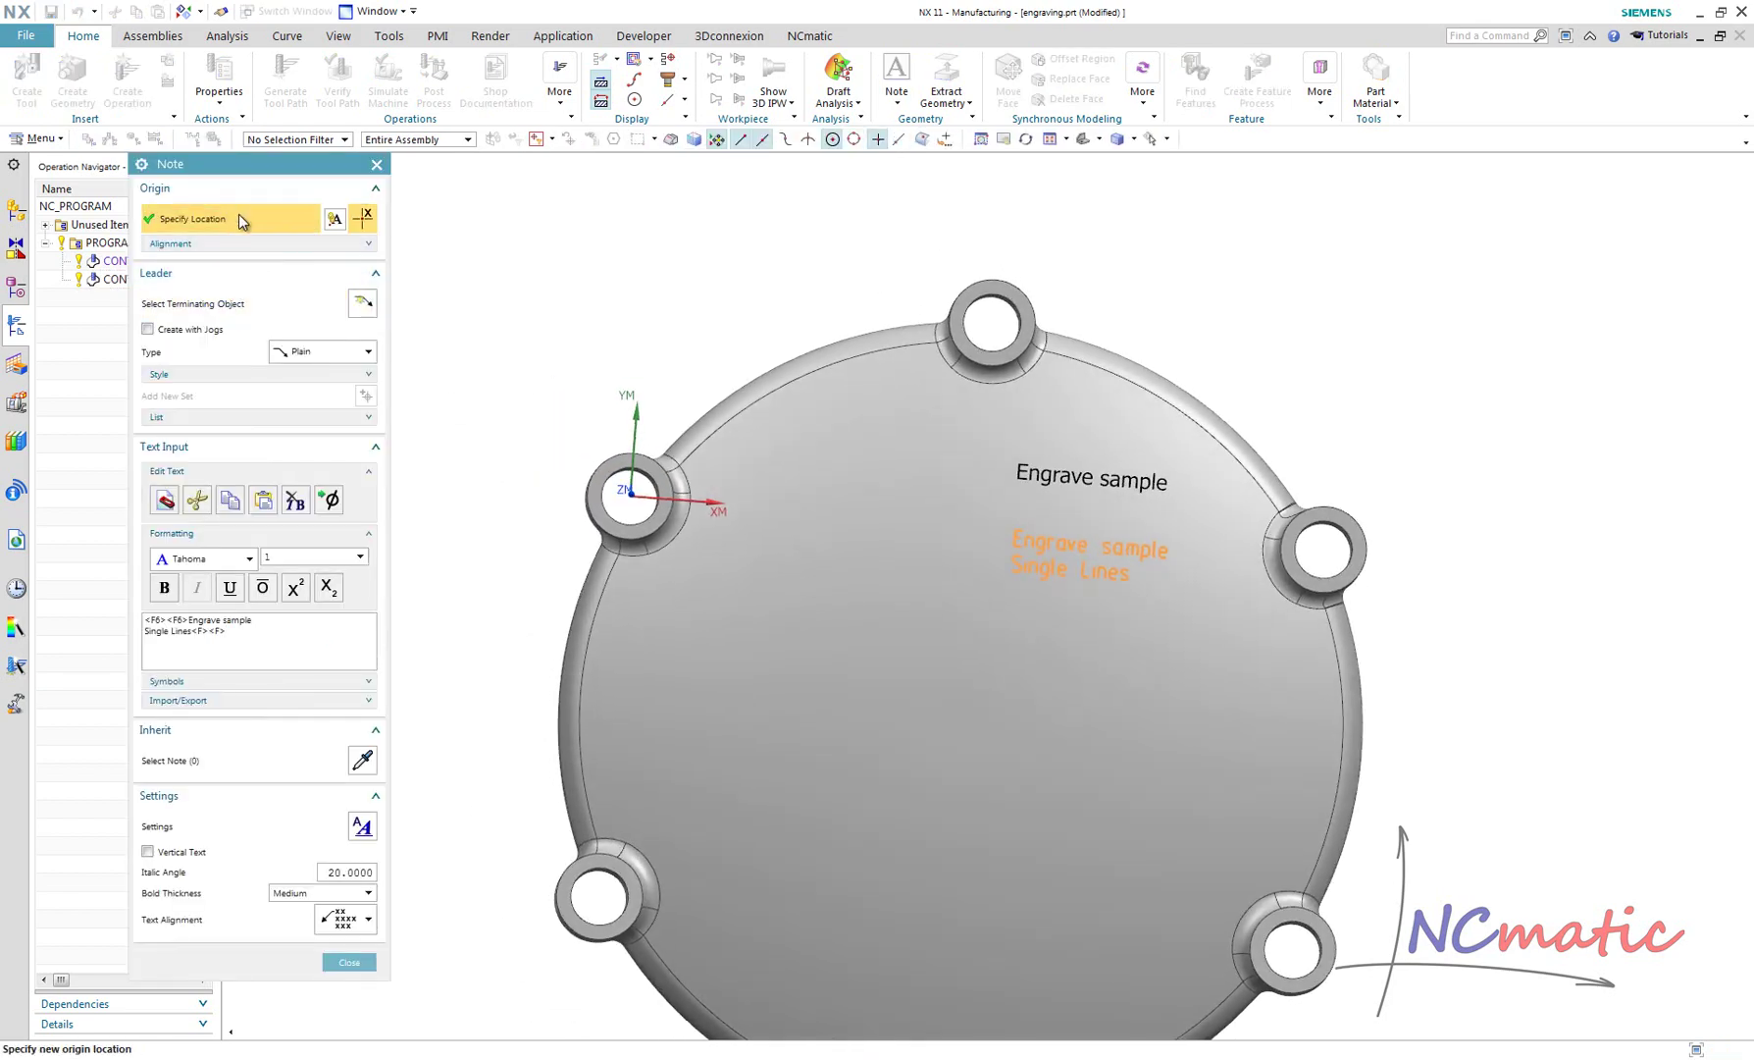
{"action": "left_click", "coordinate": [831, 486]}
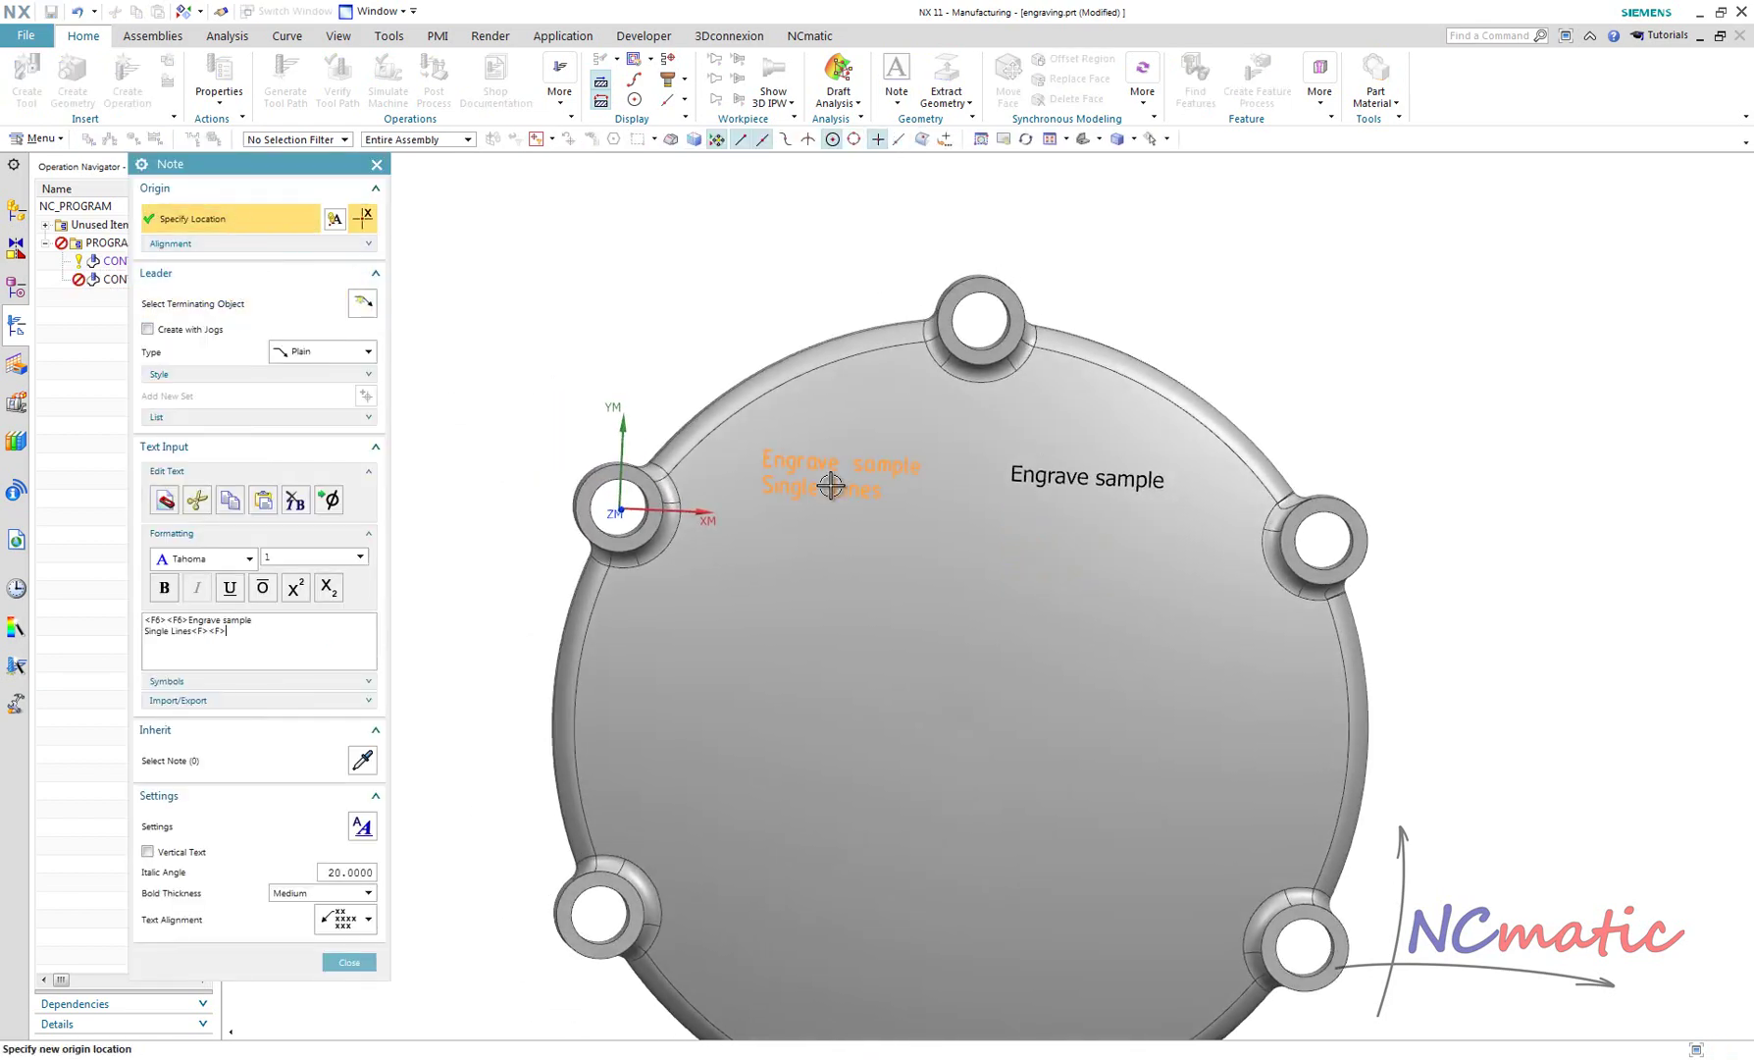
{"action": "left_click", "coordinate": [349, 961]}
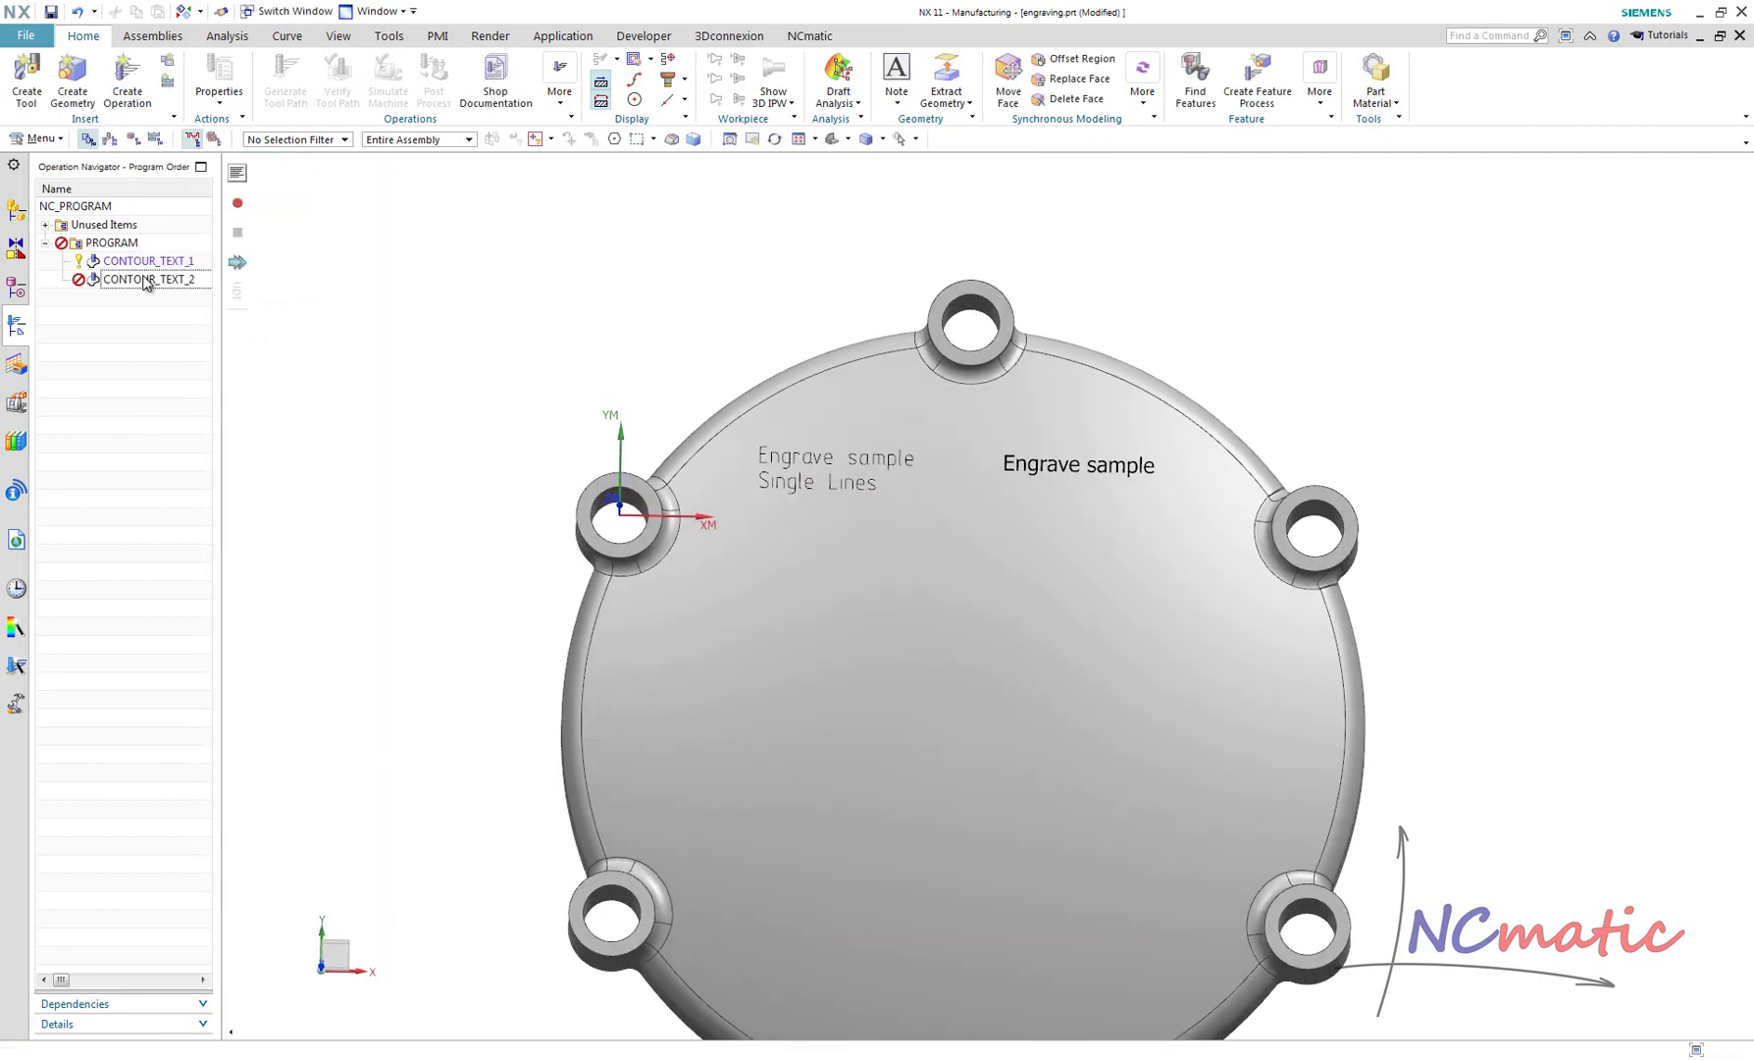
Step: Regenerate the CONTOUR_TEXT_2 tool path for the relocated single-line note
{"action": "left_click", "coordinate": [80, 280]}
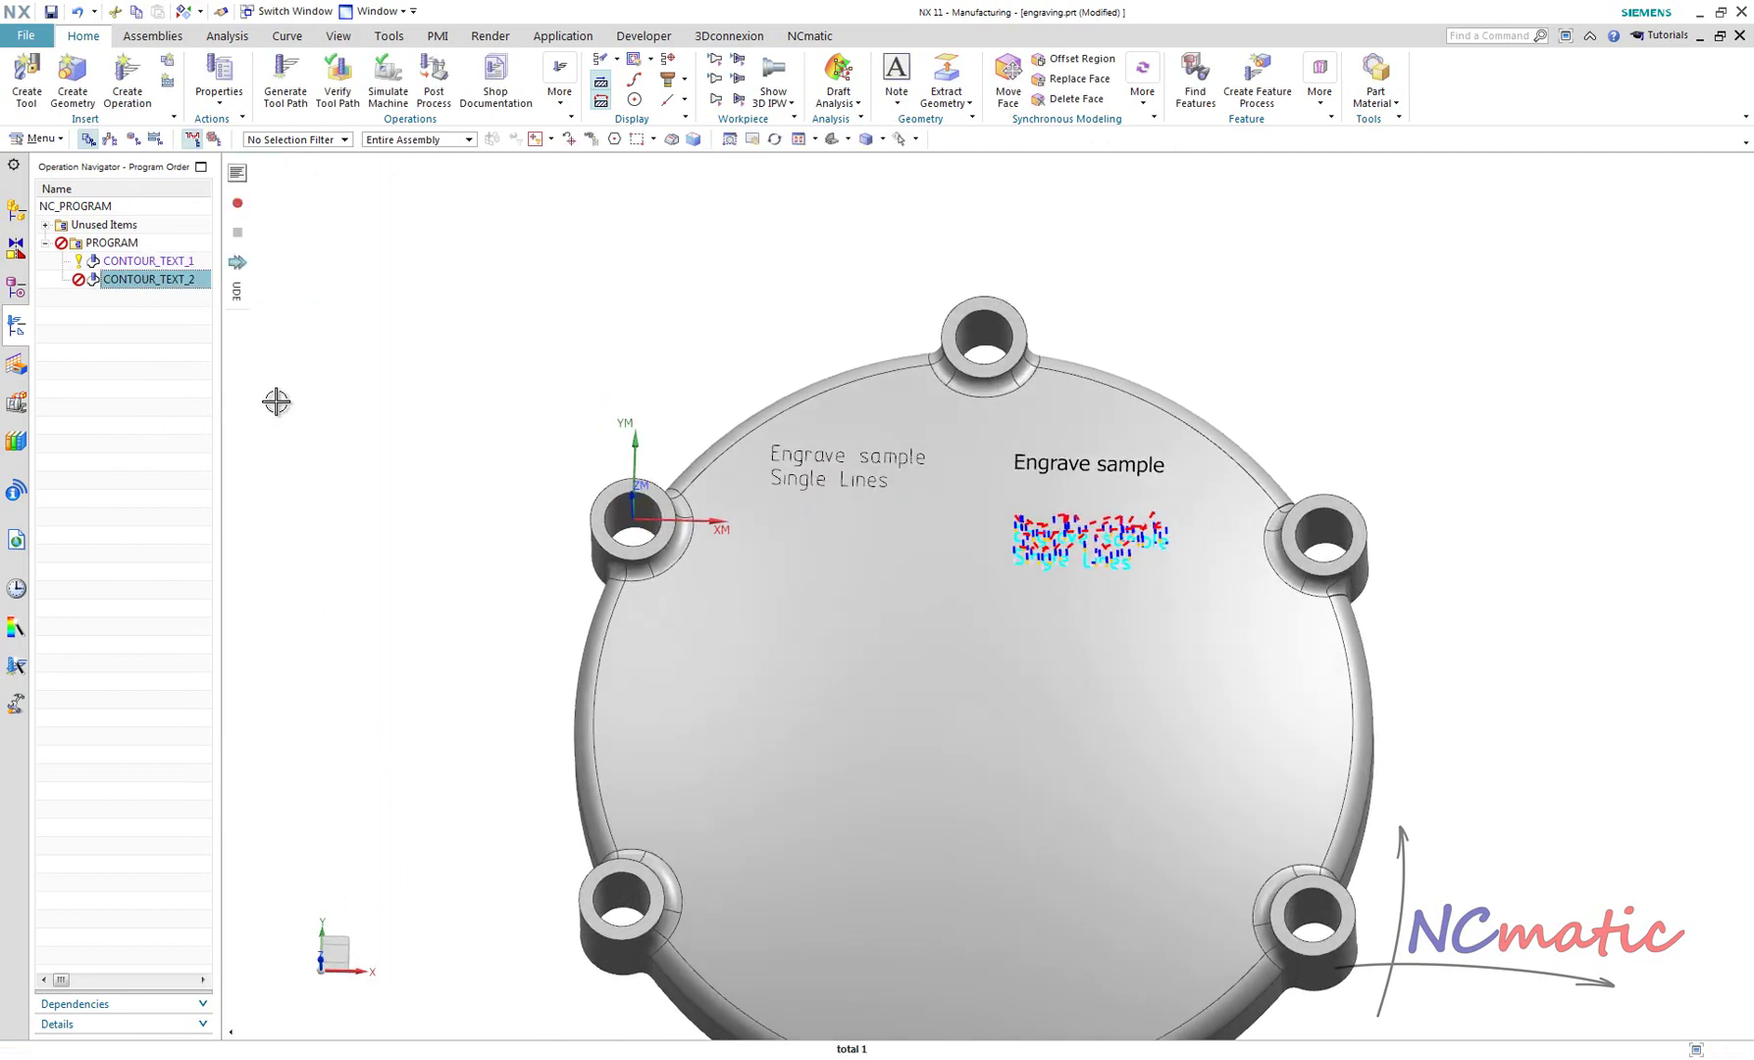
{"action": "left_click", "coordinate": [298, 112]}
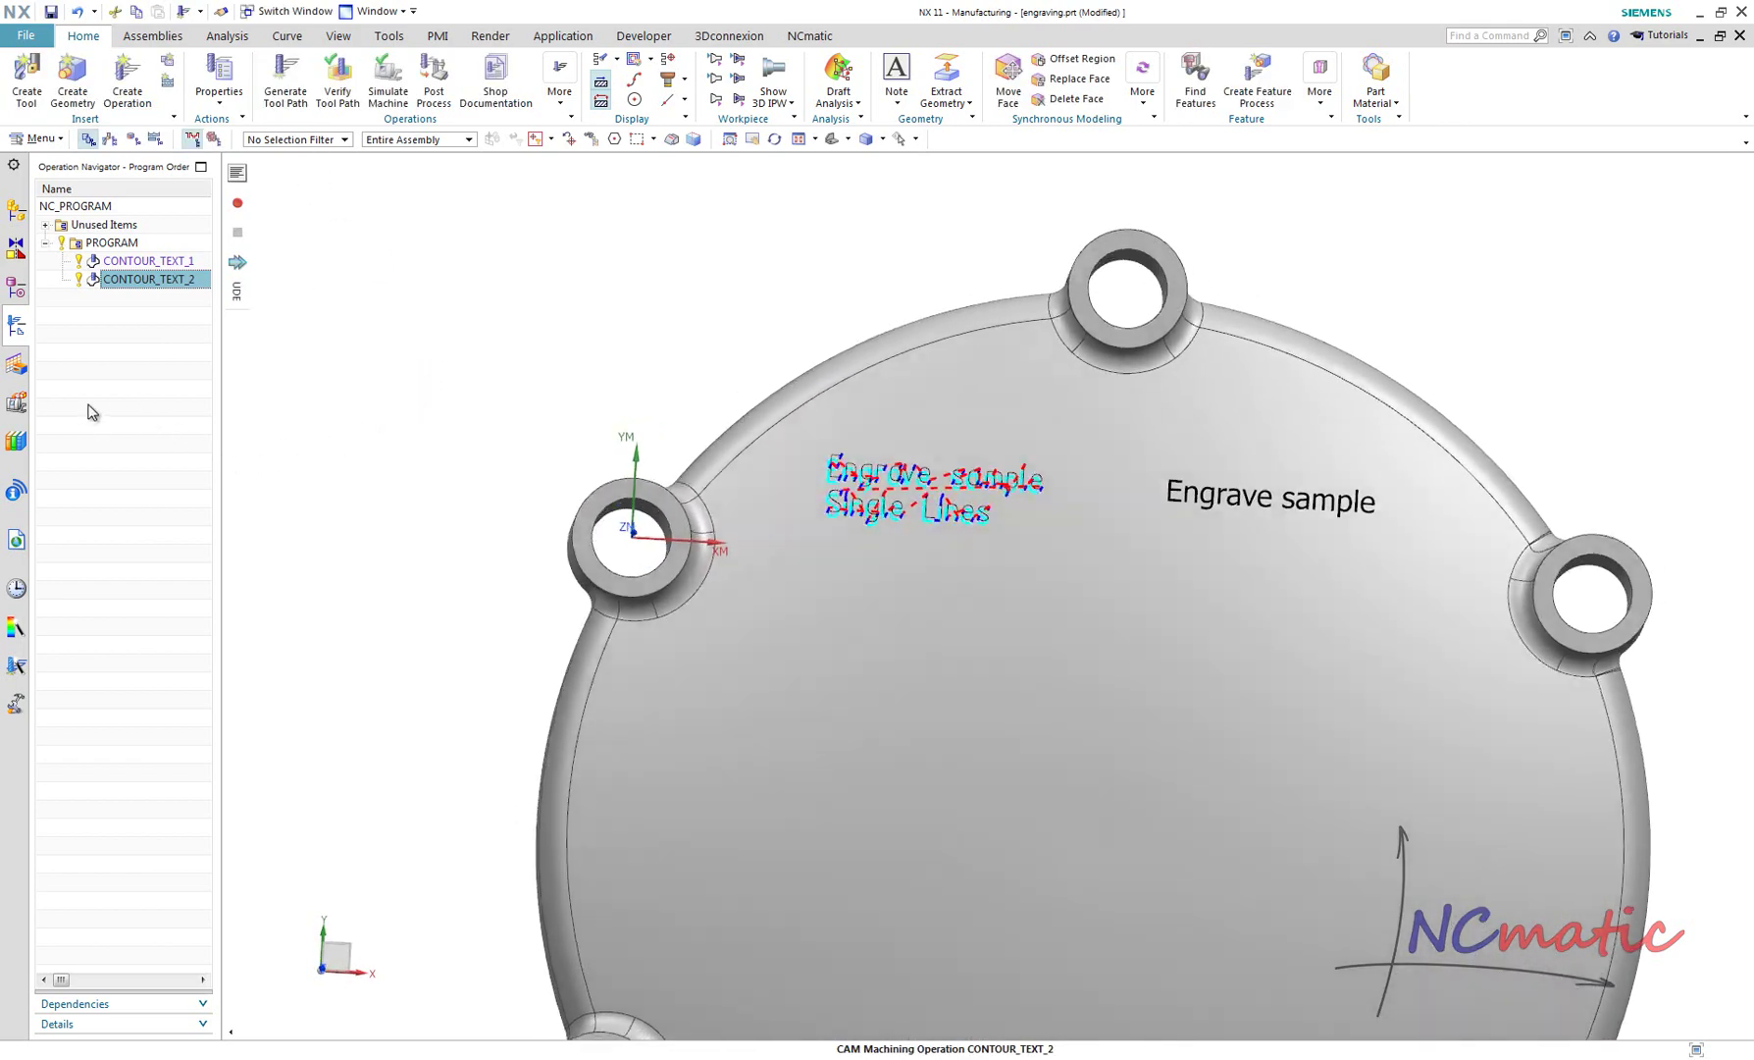
{"action": "left_click", "coordinate": [87, 405]}
Step: Compare the displayed CONTOUR_TEXT_1 tool path with the regenerated CONTOUR_TEXT_2 tool path
{"action": "left_click", "coordinate": [150, 265]}
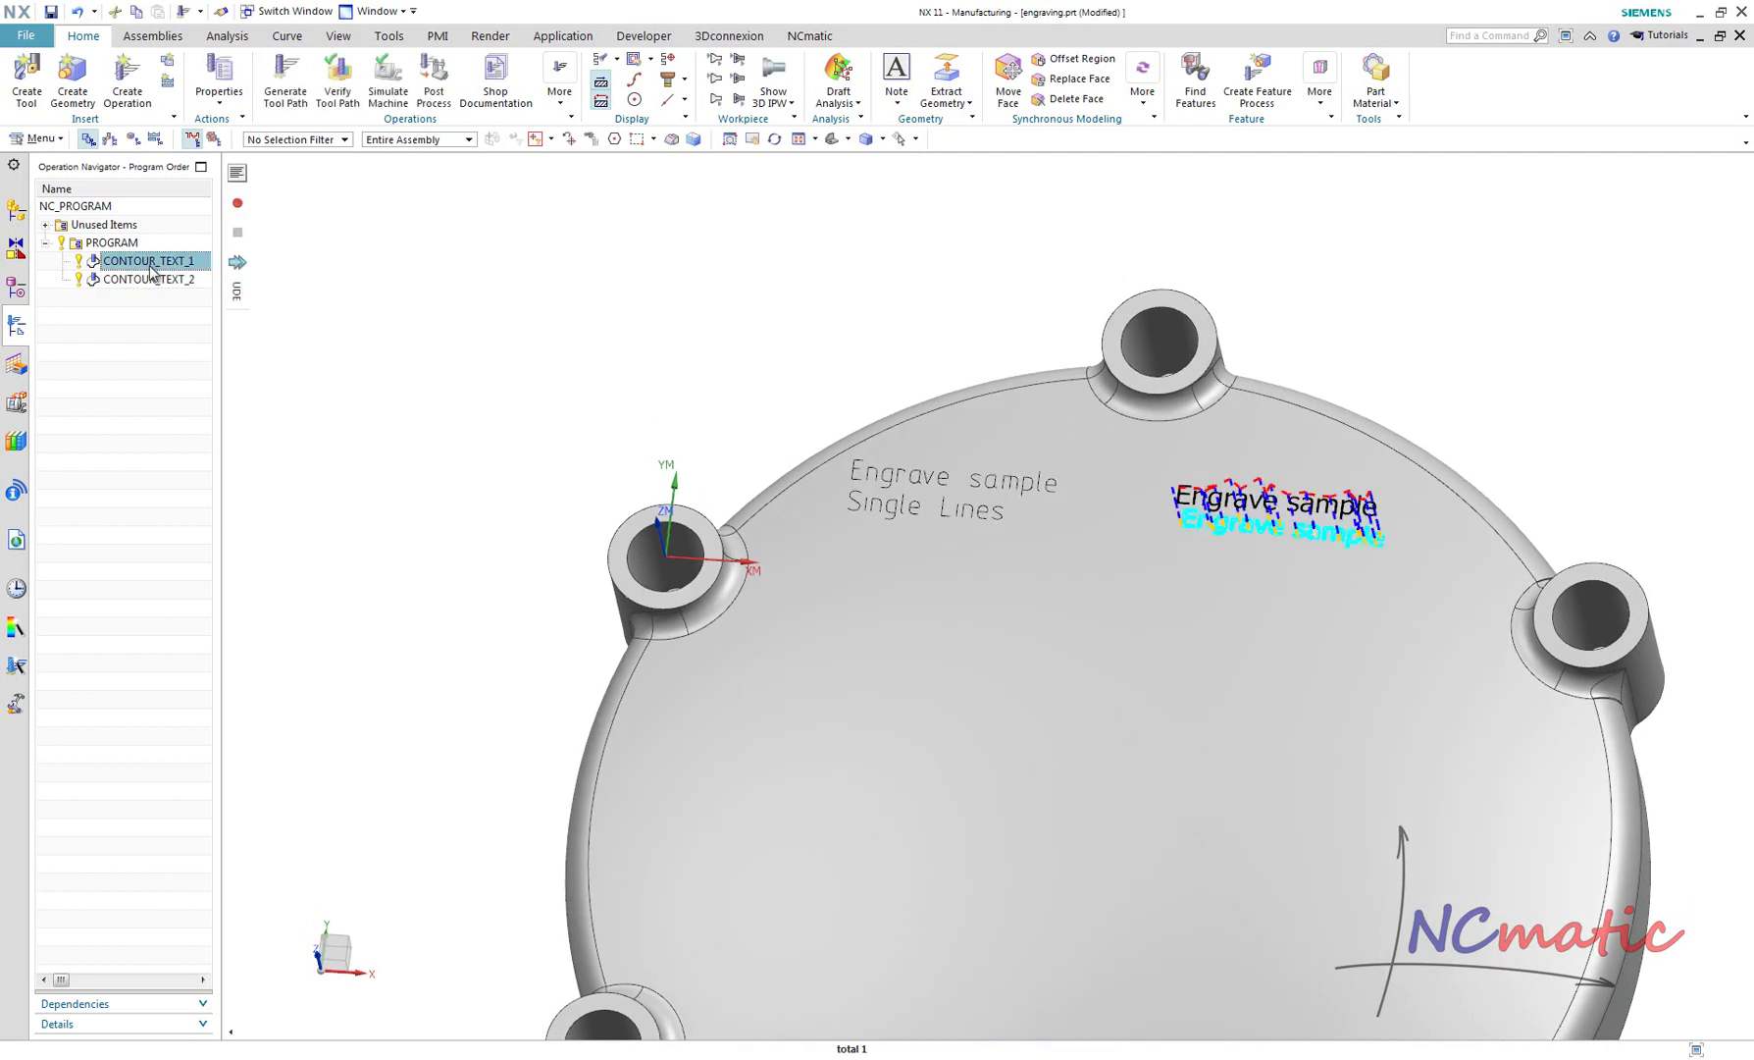
{"action": "left_click", "coordinate": [159, 282]}
{"action": "left_click", "coordinate": [156, 395]}
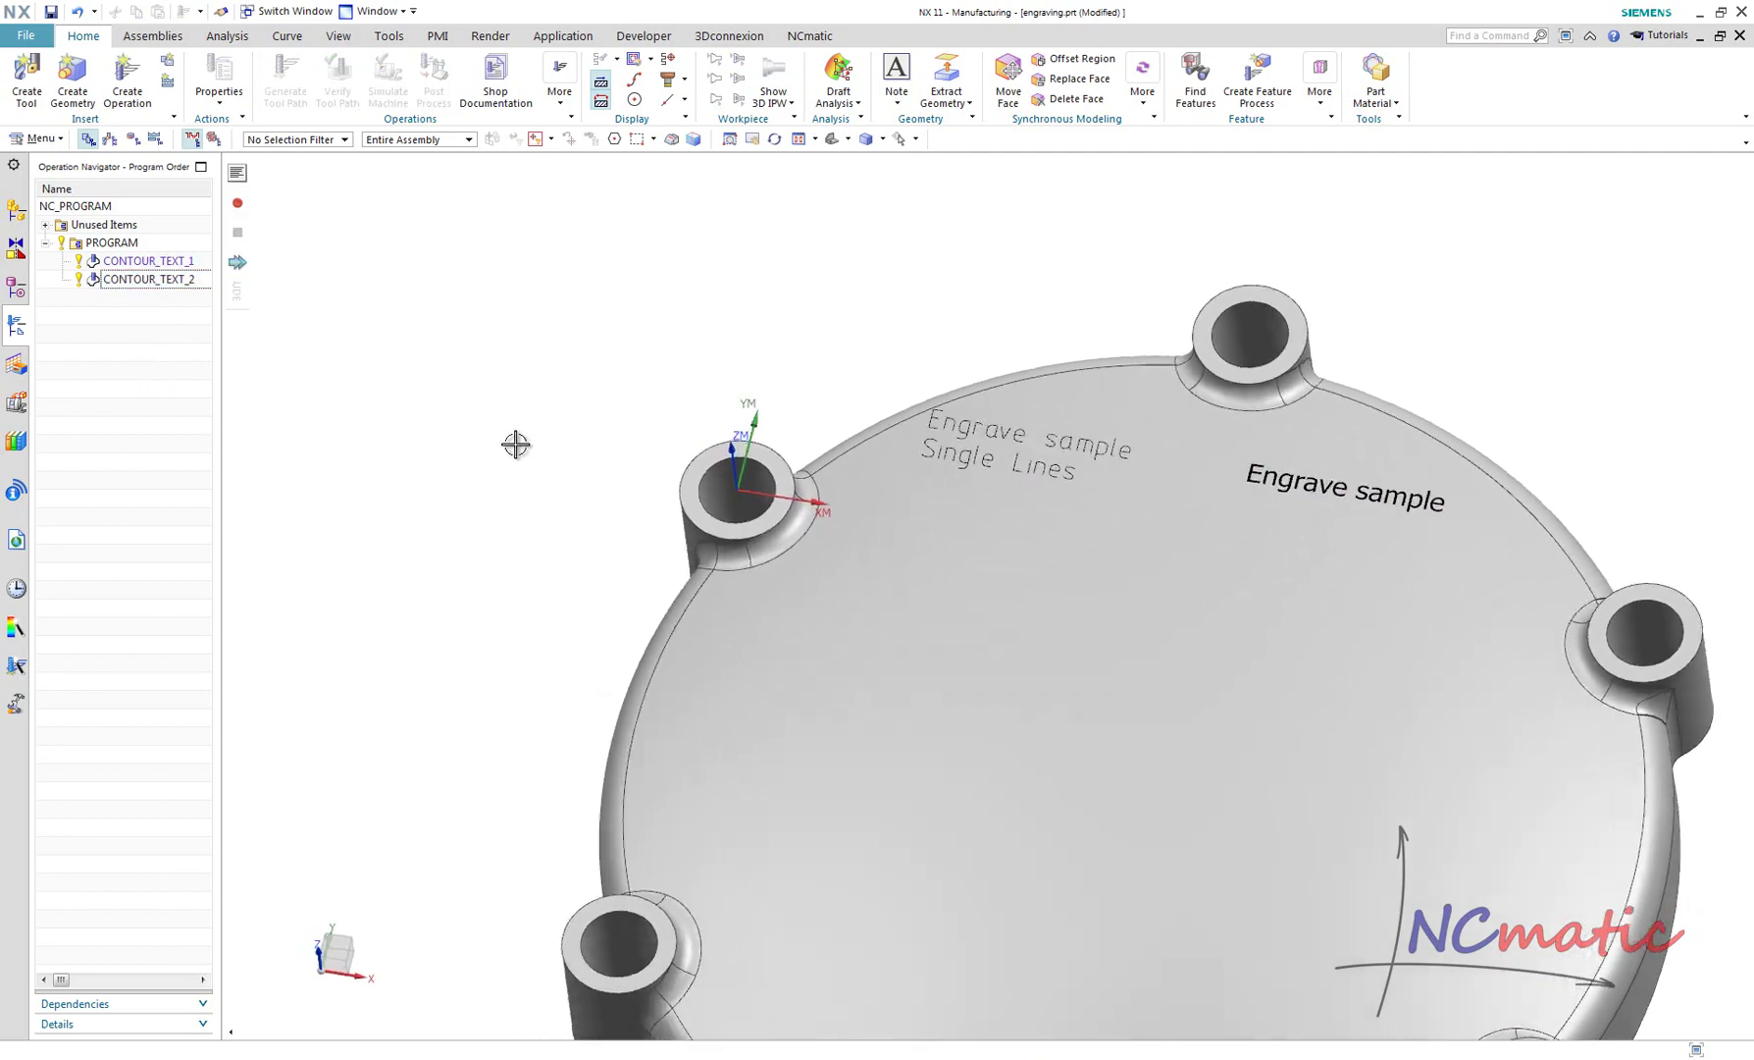
Step: Hide the single-line note and the outline "Engrave sample" note on the cover
{"action": "left_click", "coordinate": [917, 366]}
{"action": "key", "text": "ctrl+b"}
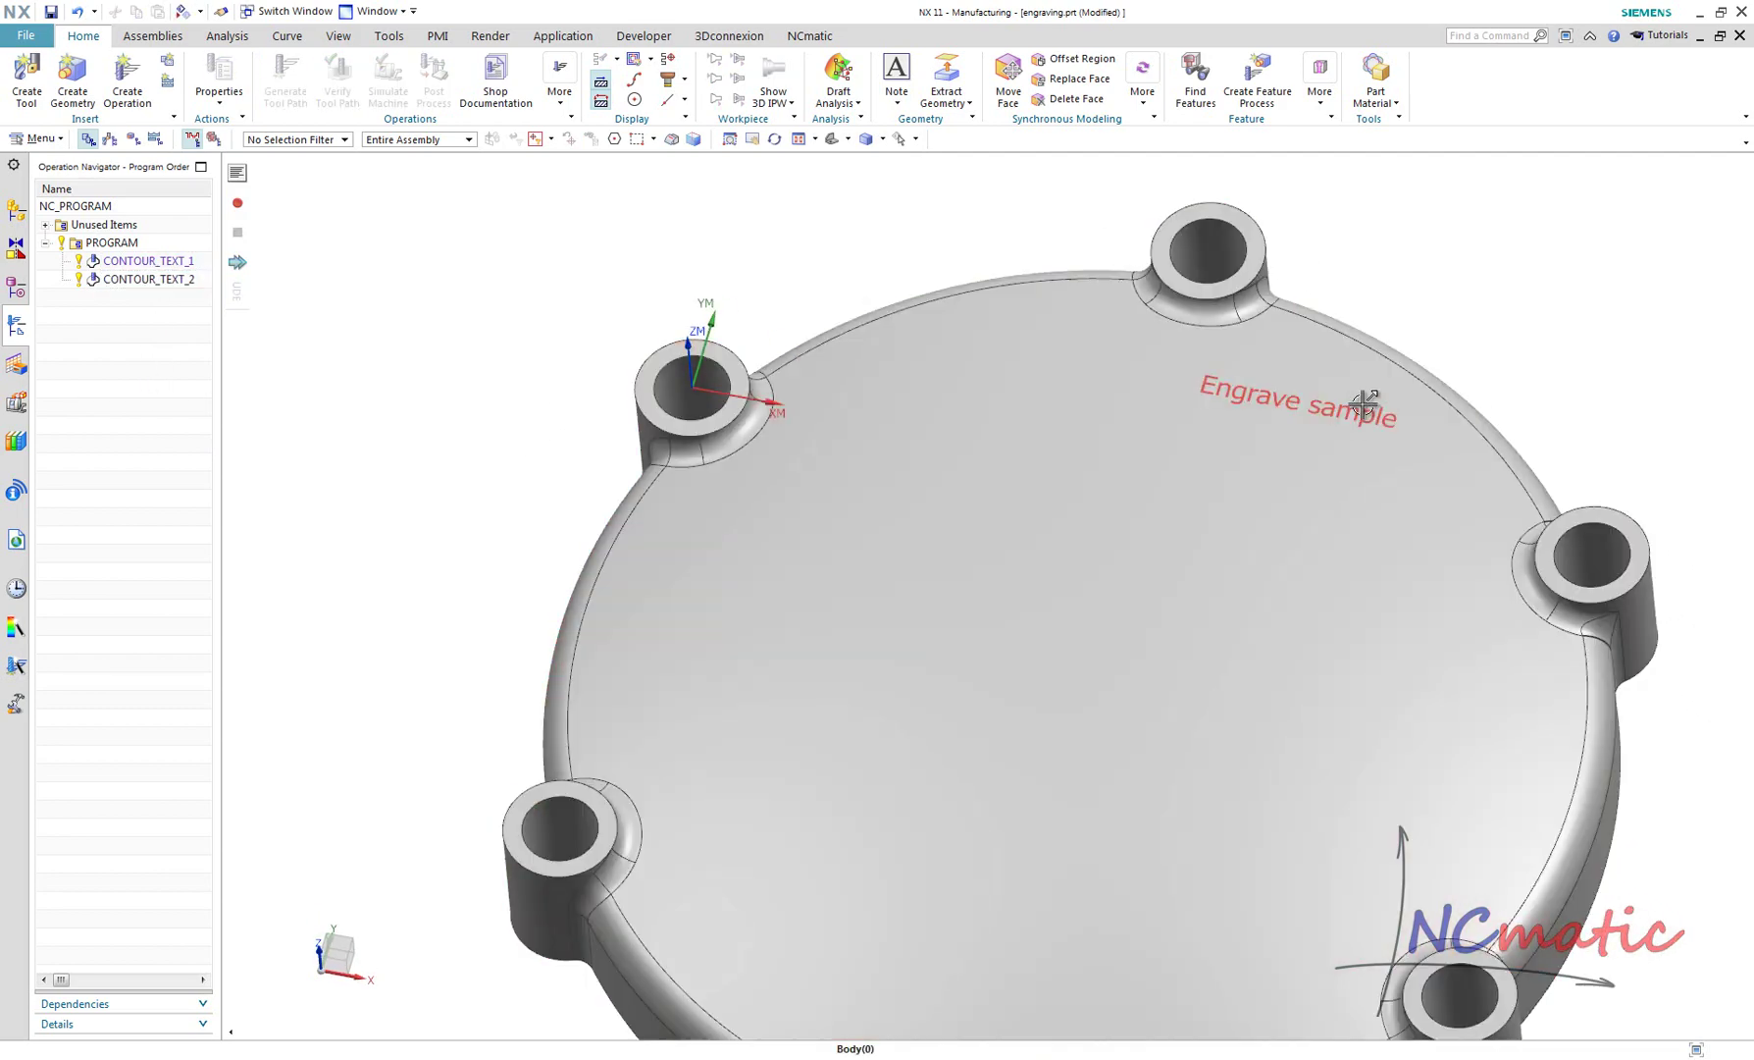
{"action": "left_click", "coordinate": [1356, 402]}
{"action": "key", "text": "ctrl+b"}
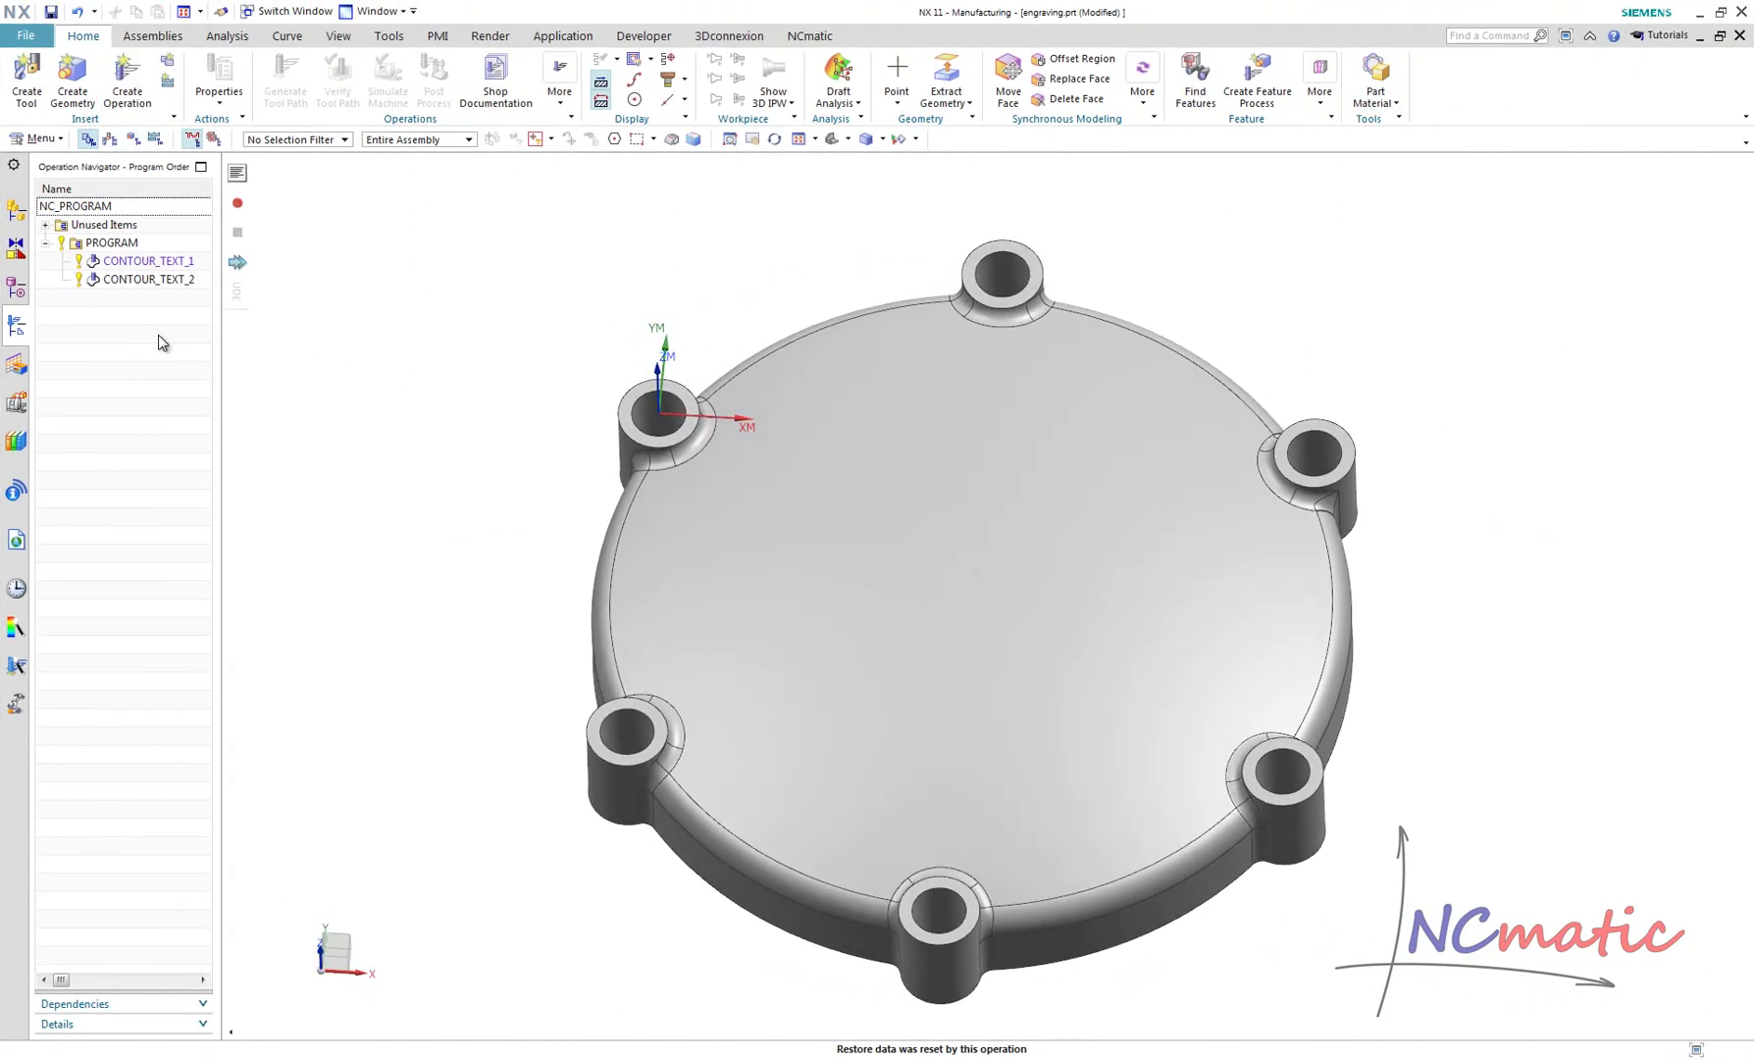
Step: Create a sketch in the task environment on the lower-left boss's top plane, with its origin at the hole's centre
{"action": "left_click", "coordinate": [40, 138]}
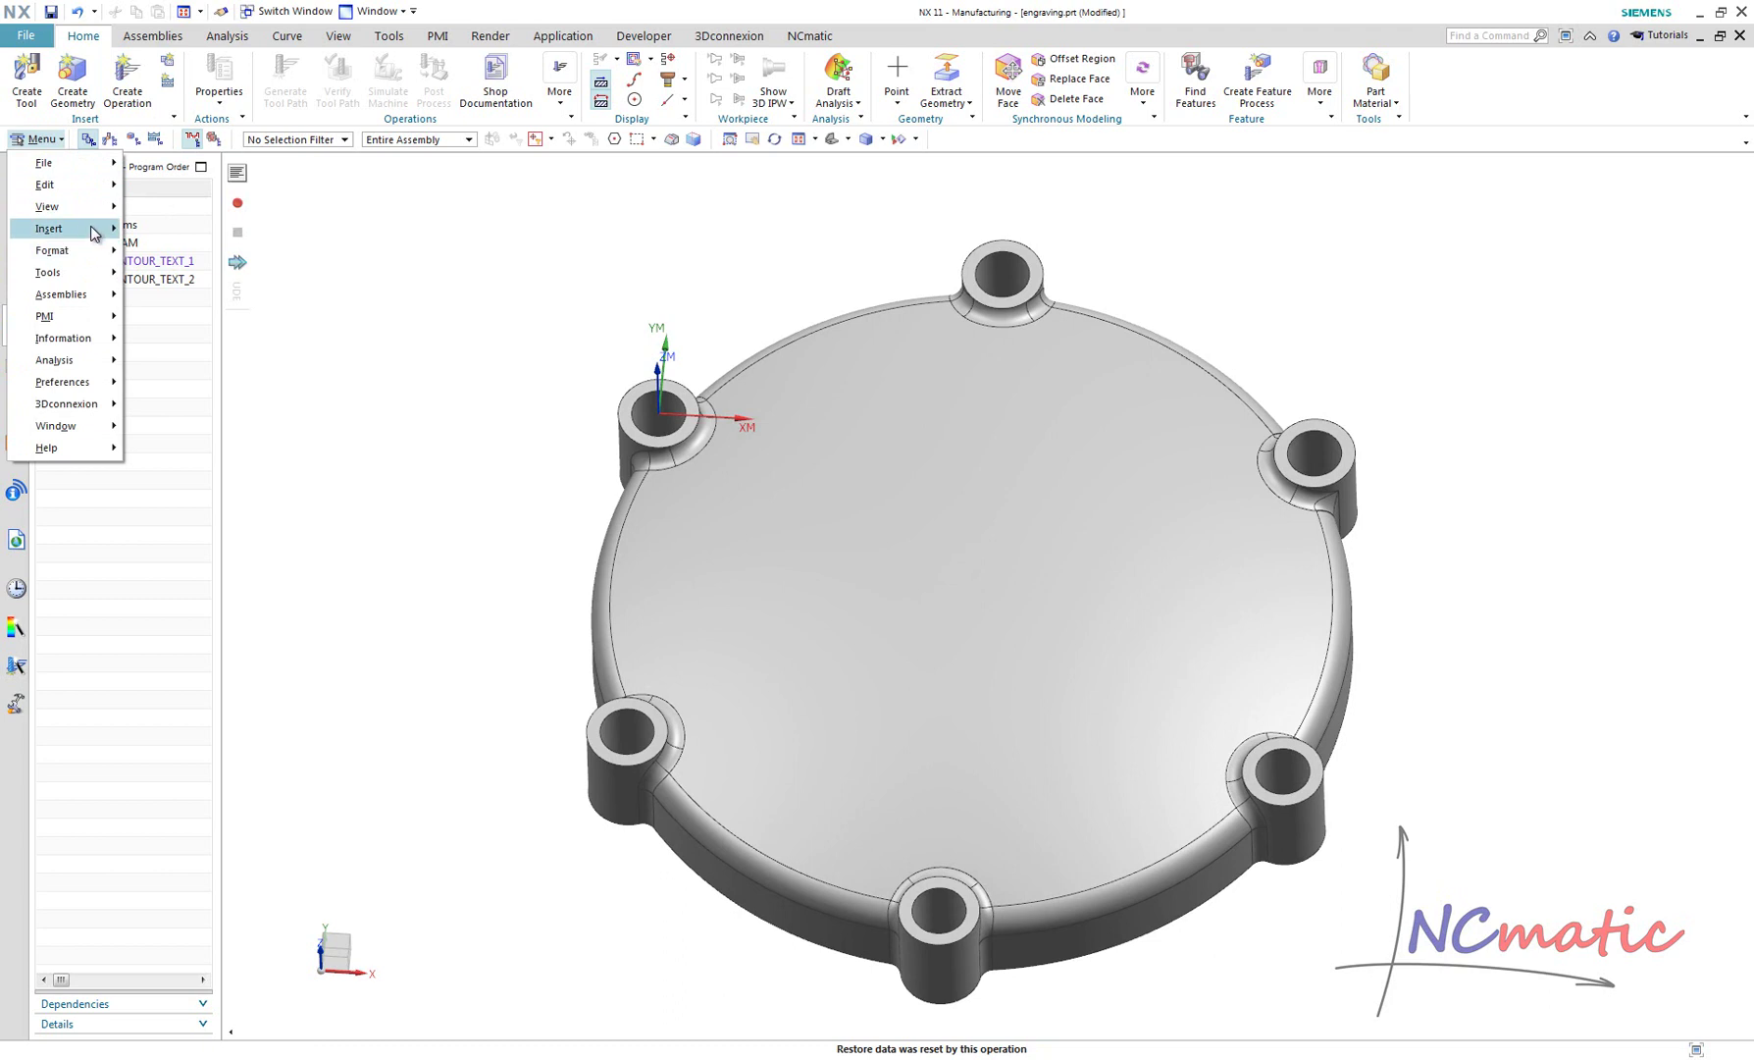
{"action": "mouse_move", "coordinate": [95, 233]}
{"action": "left_click", "coordinate": [252, 241]}
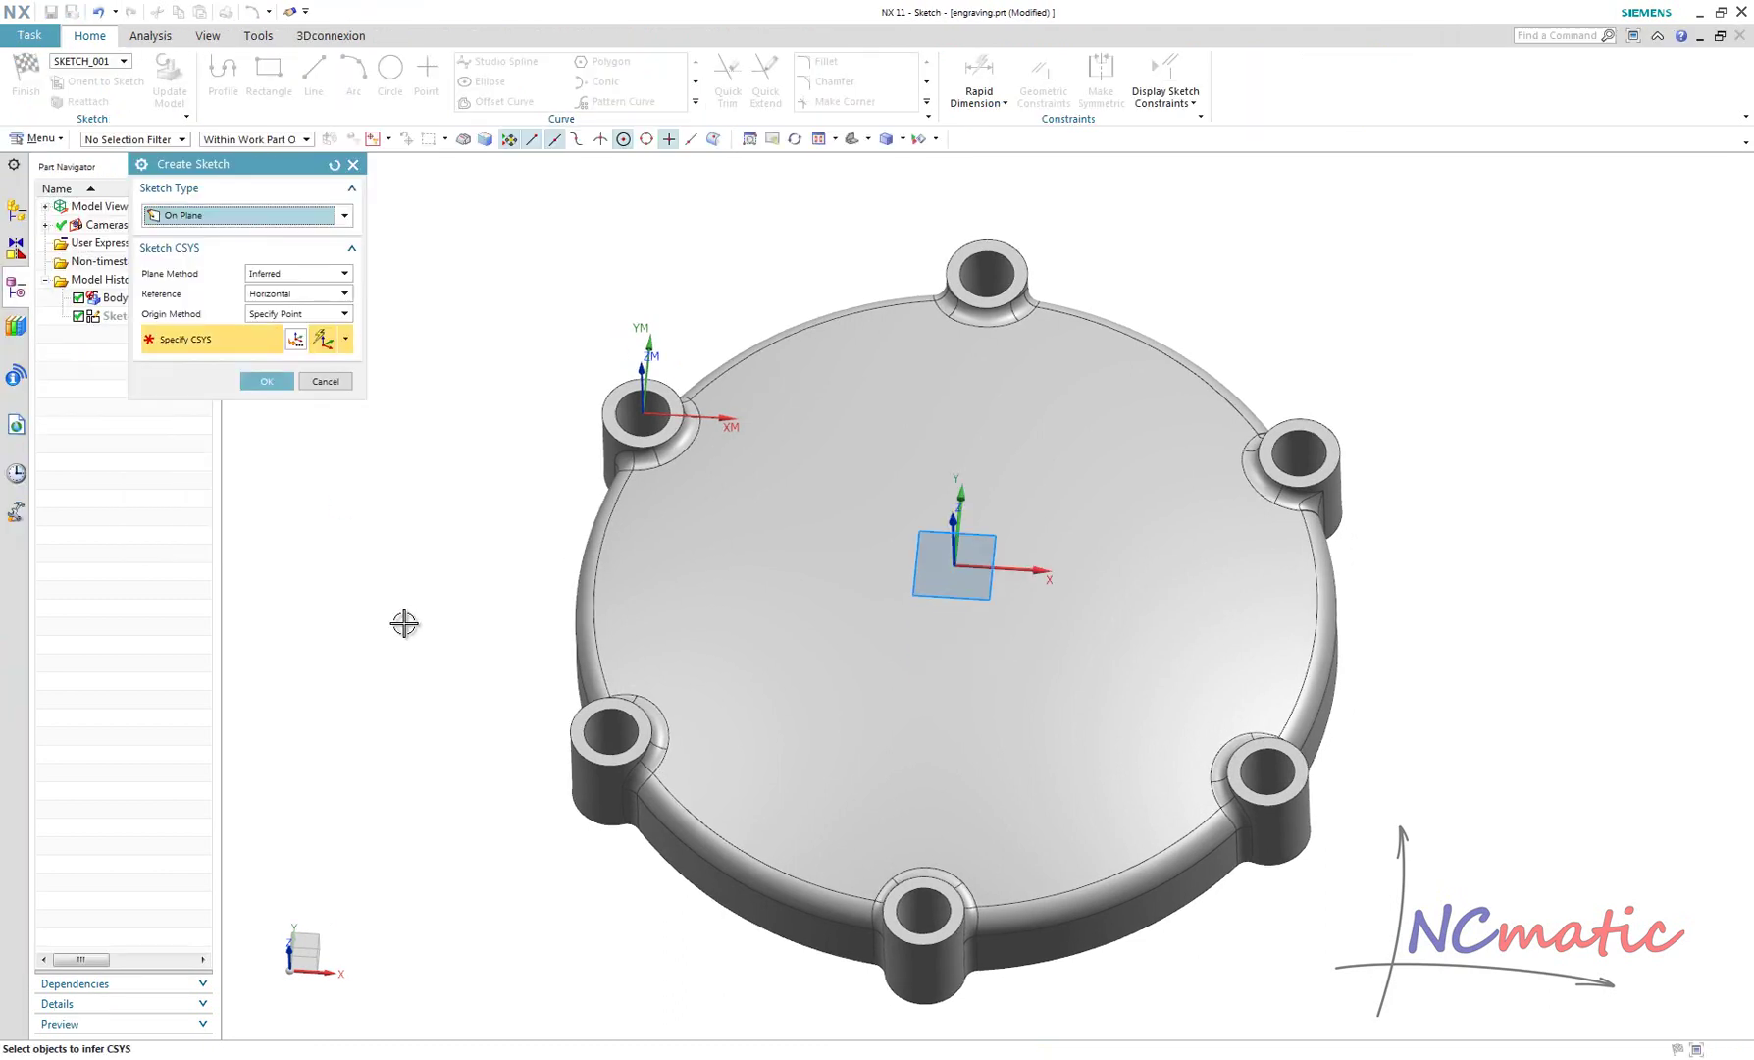
{"action": "middle_click_drag", "start_coordinate": [579, 731], "coordinate": [593, 761]}
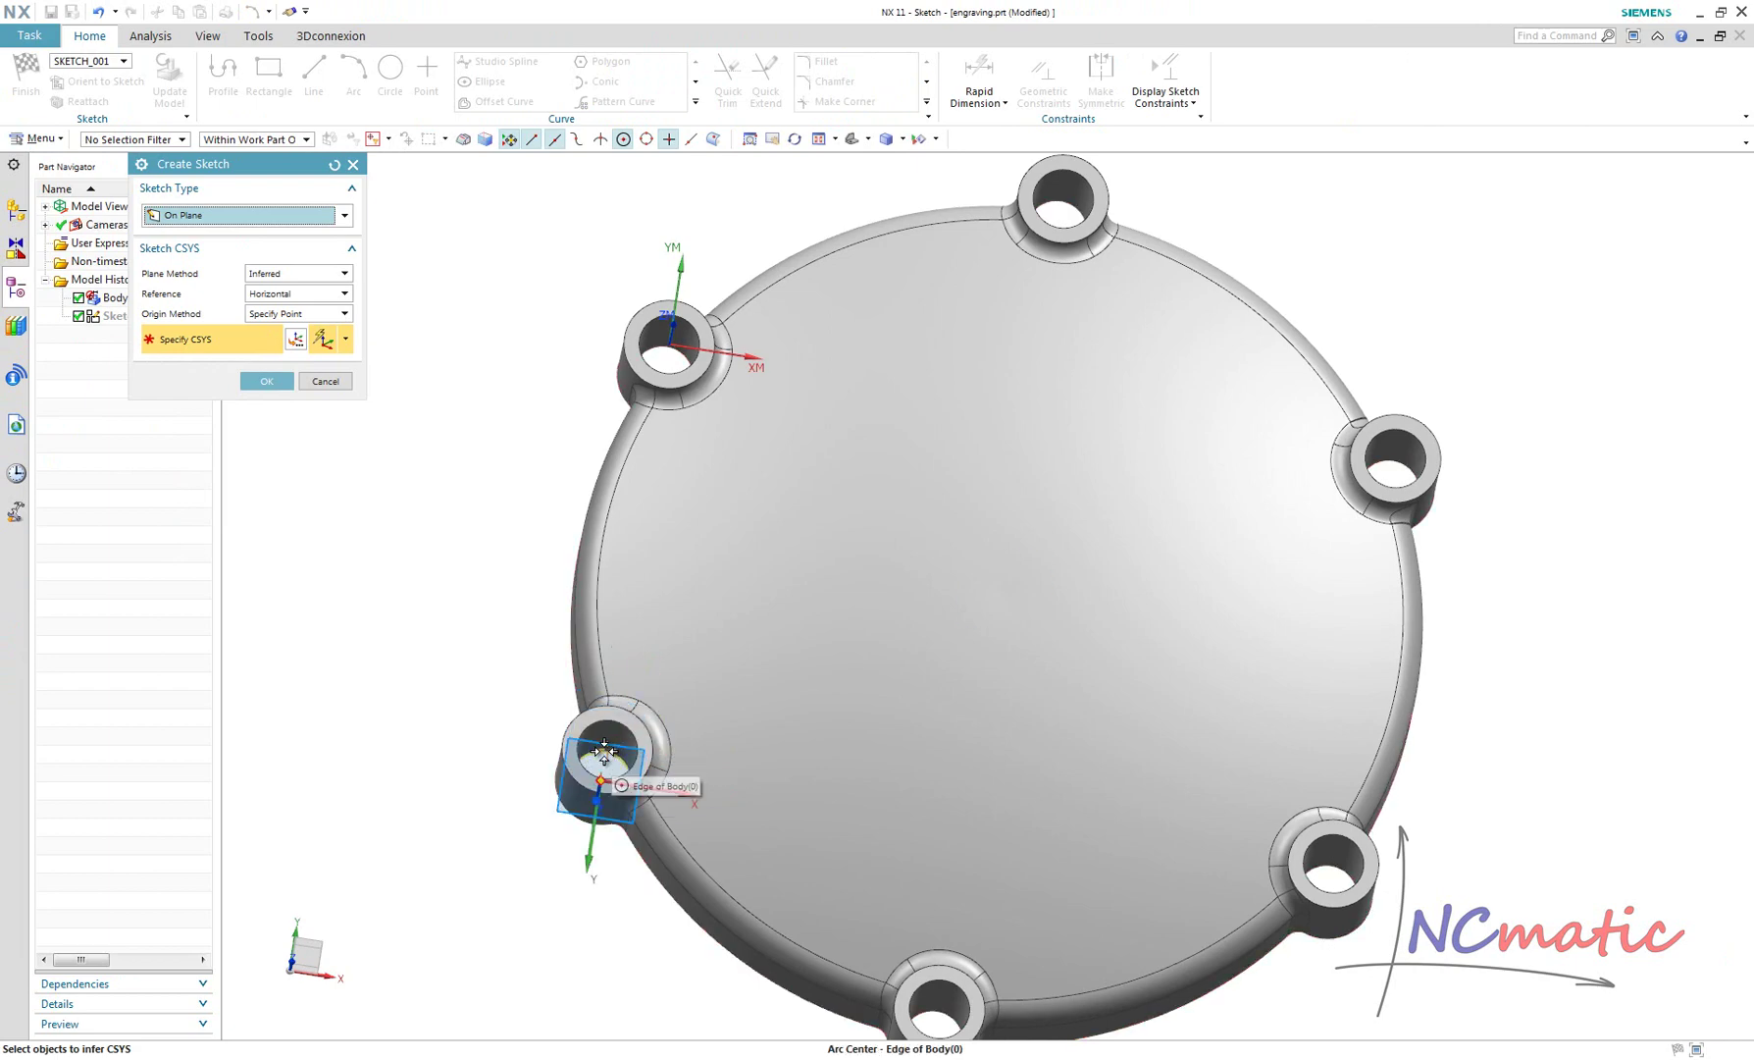
{"action": "middle_click_drag", "start_coordinate": [628, 748], "coordinate": [611, 708]}
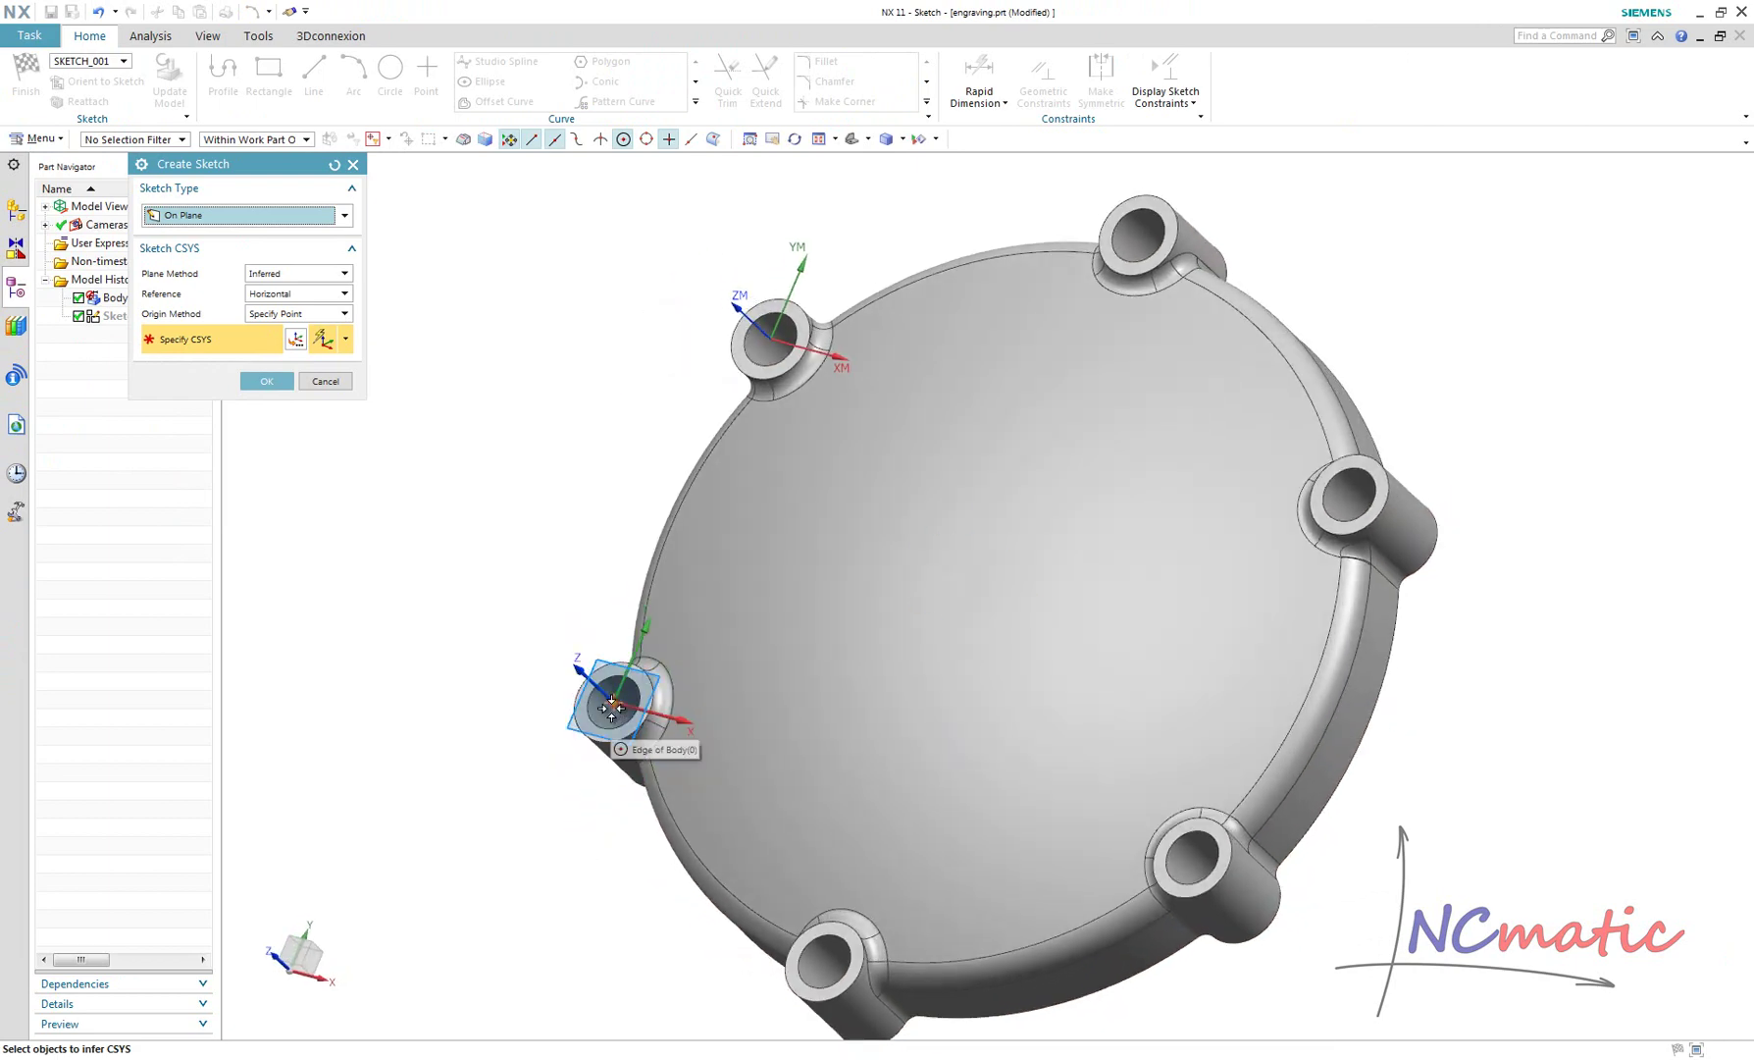
{"action": "left_click", "coordinate": [611, 702]}
{"action": "left_click", "coordinate": [268, 381]}
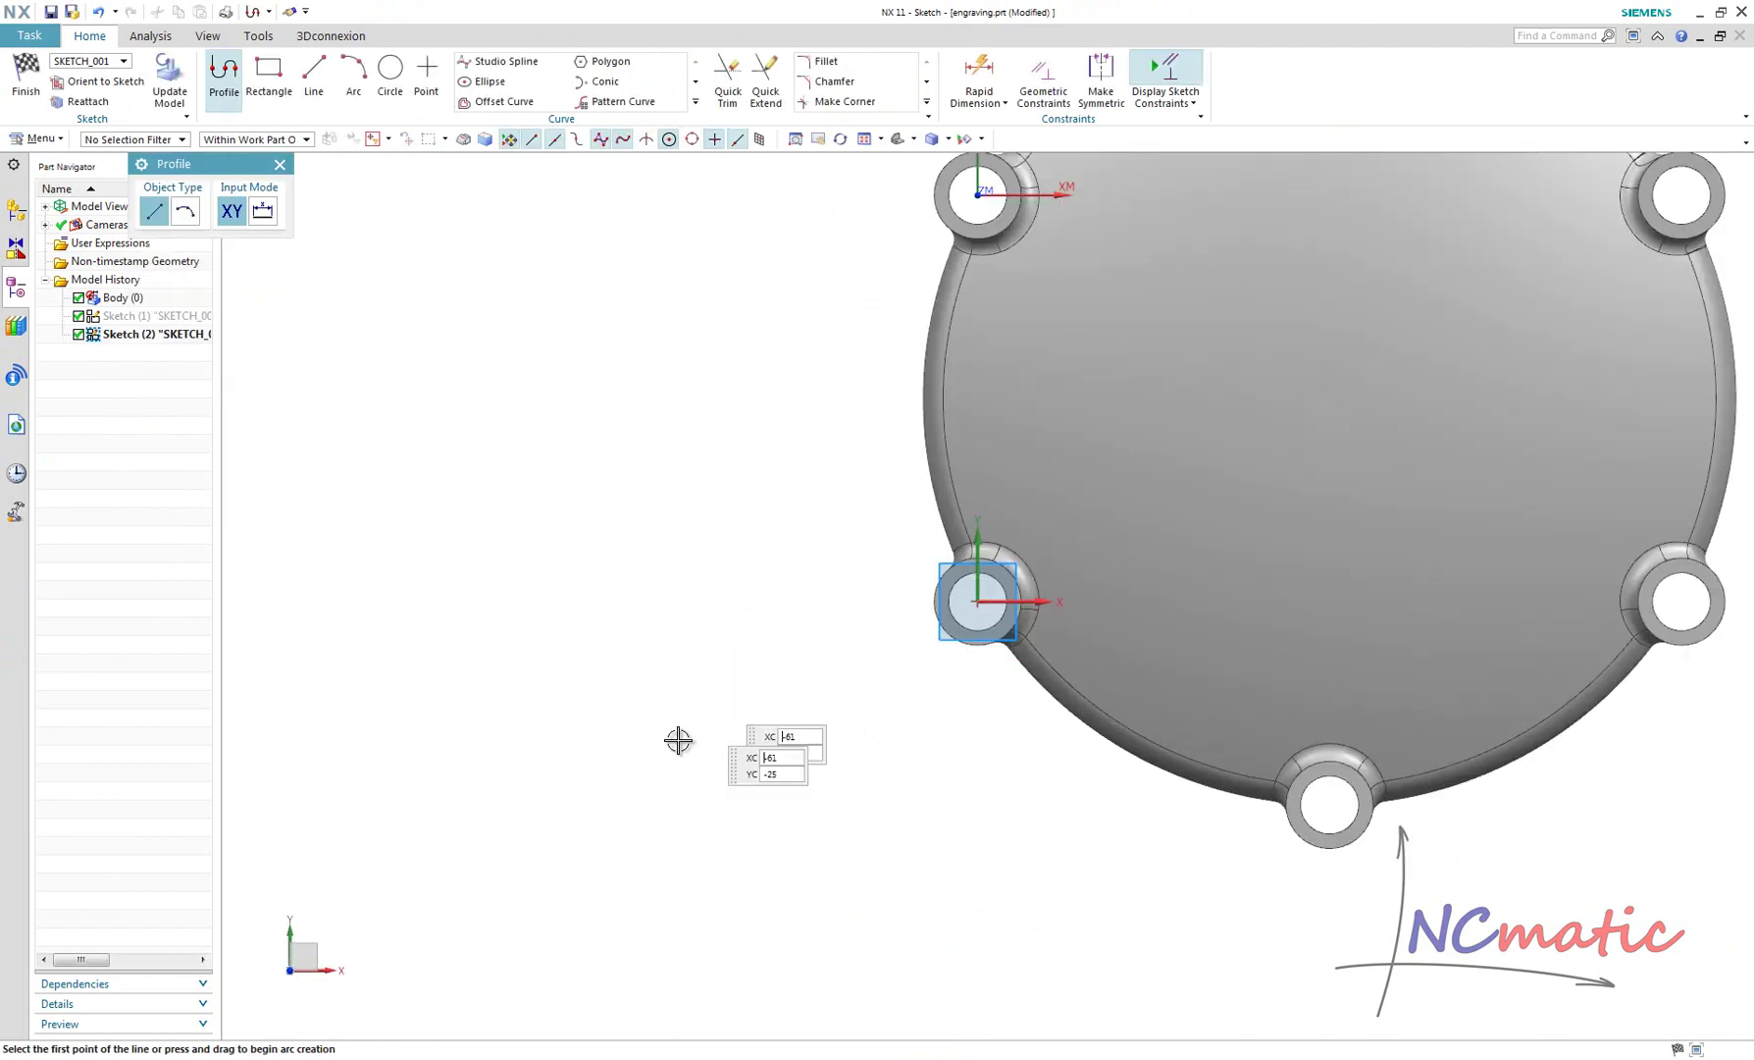
Step: Sketch a three-point arc between the two lower side bosses' hole centres, bulging up towards the cover's middle, and finish the sketch
{"action": "scroll", "coordinate": [680, 726], "scroll_direction": "up", "scroll_amount": 1}
{"action": "left_click", "coordinate": [354, 74]}
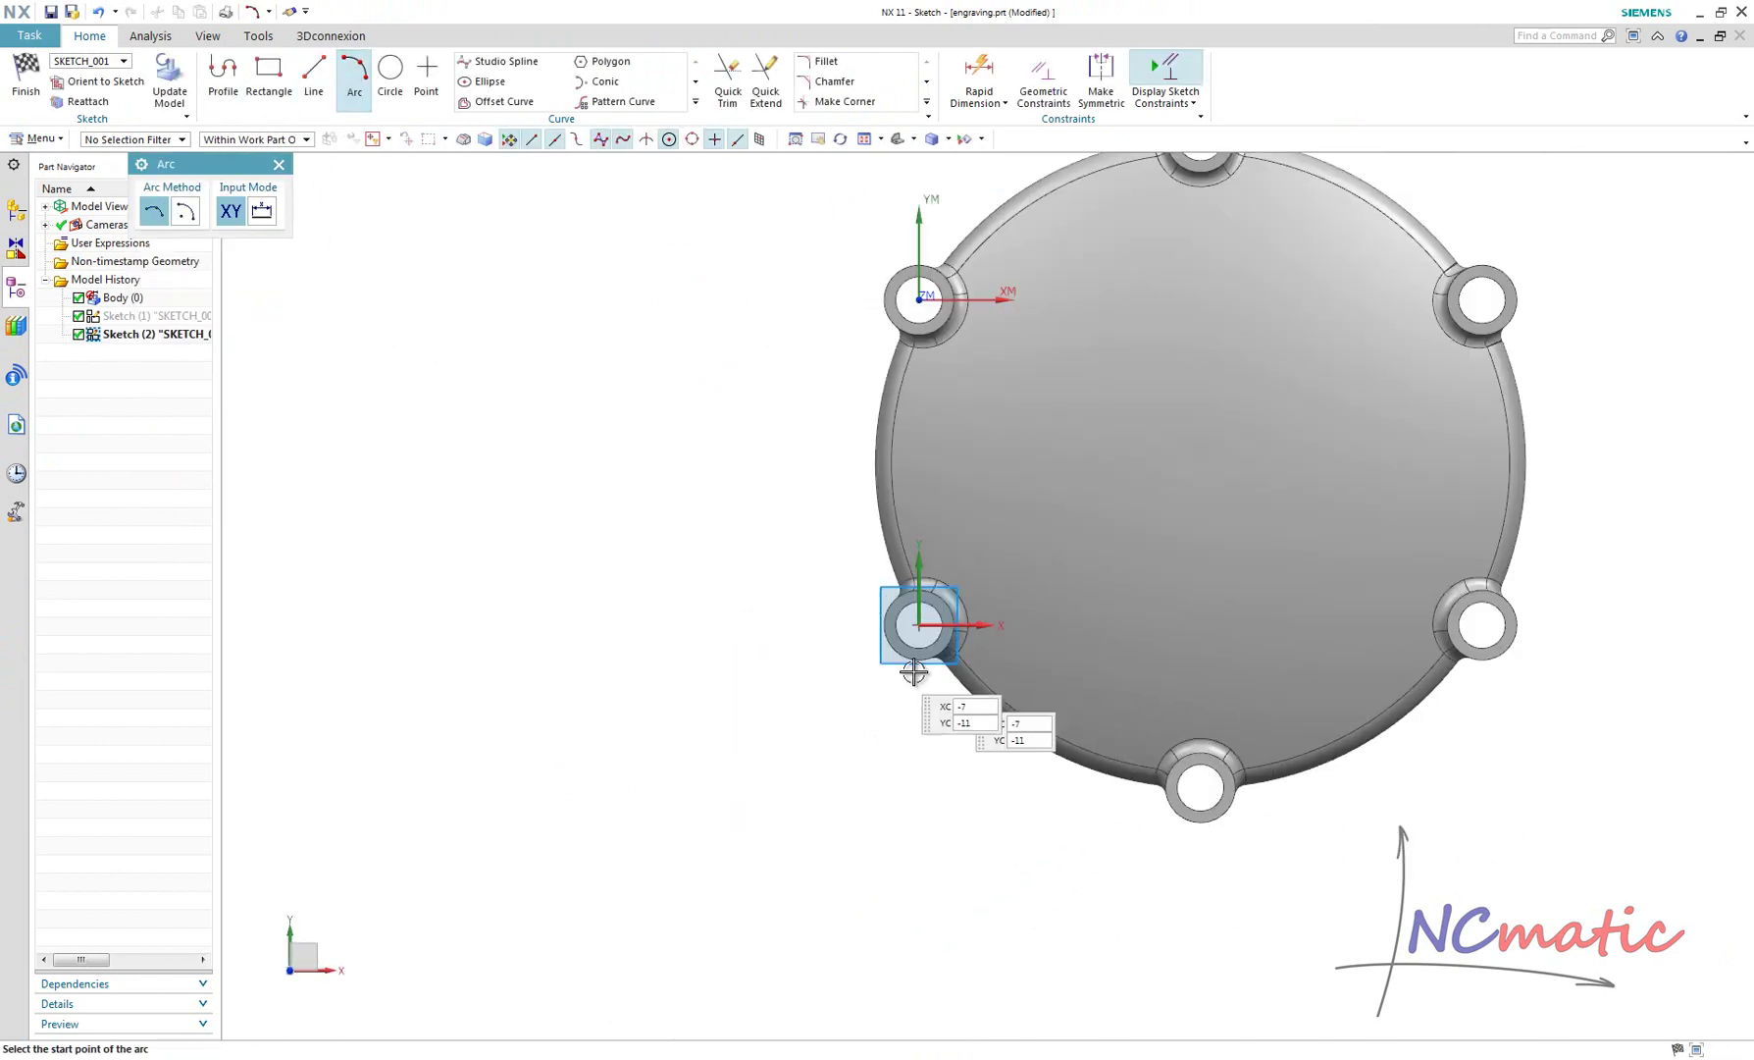
{"action": "left_click", "coordinate": [919, 625]}
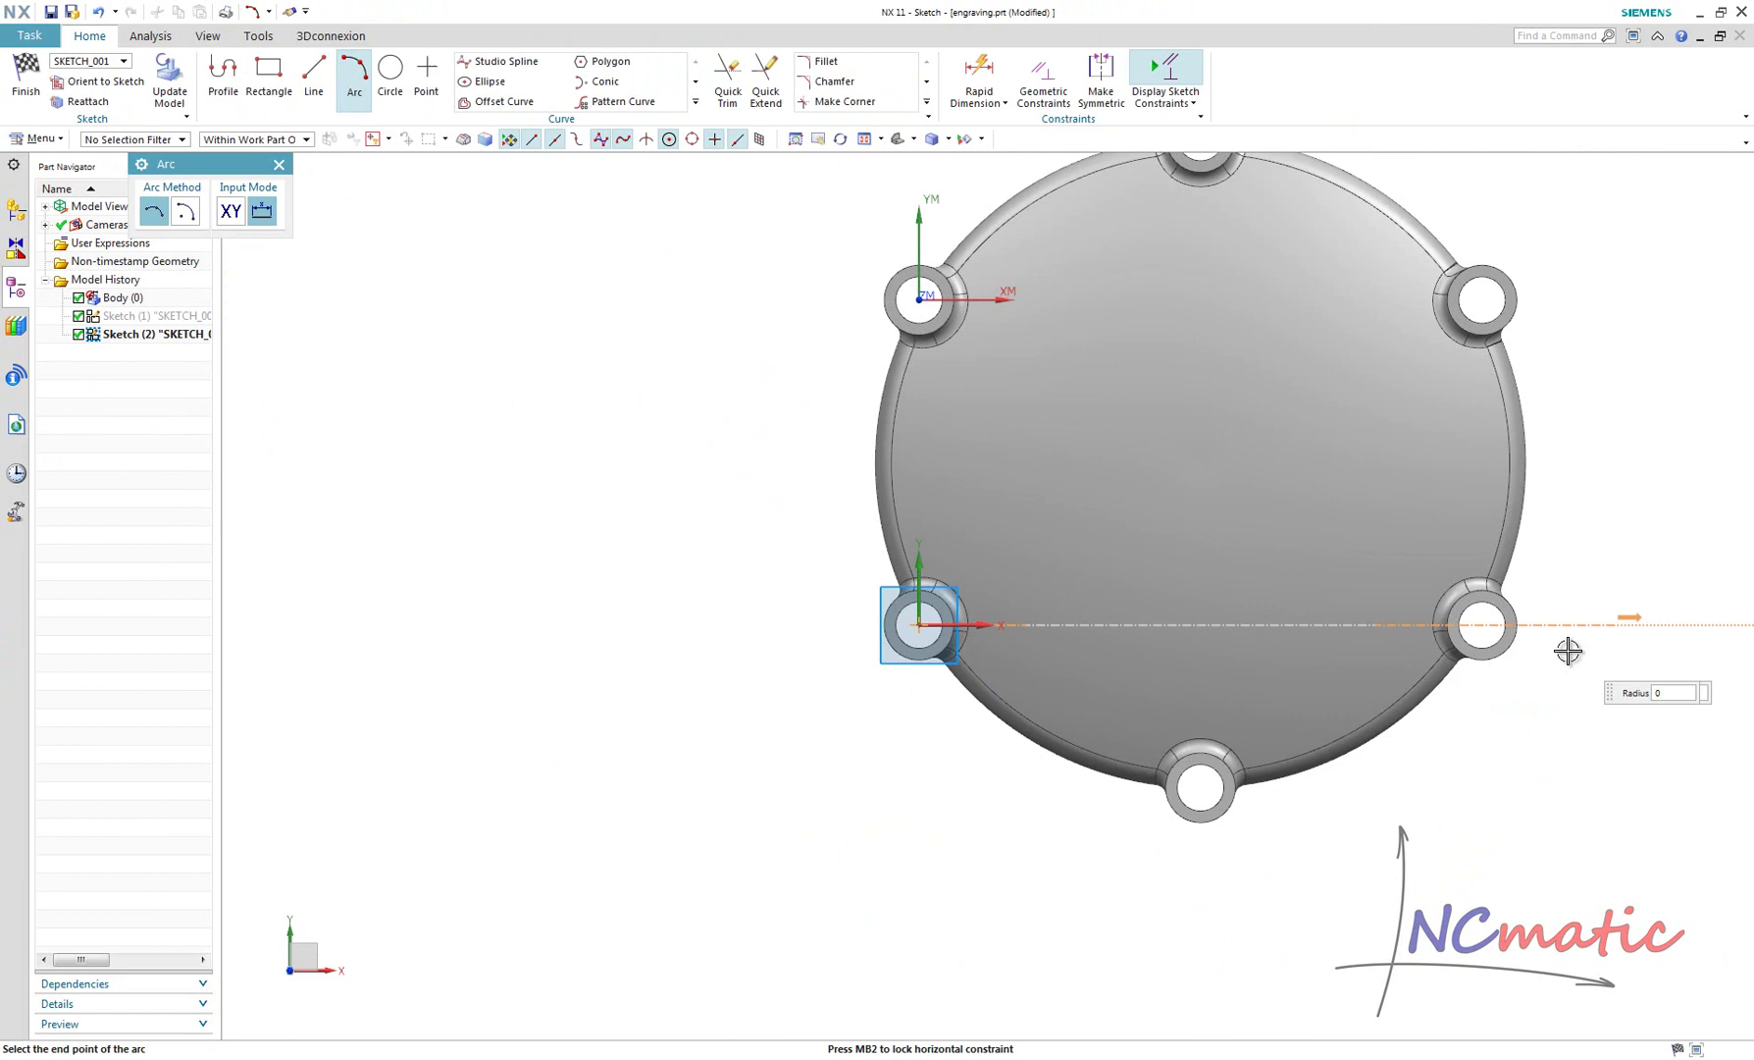
{"action": "left_click", "coordinate": [1481, 625]}
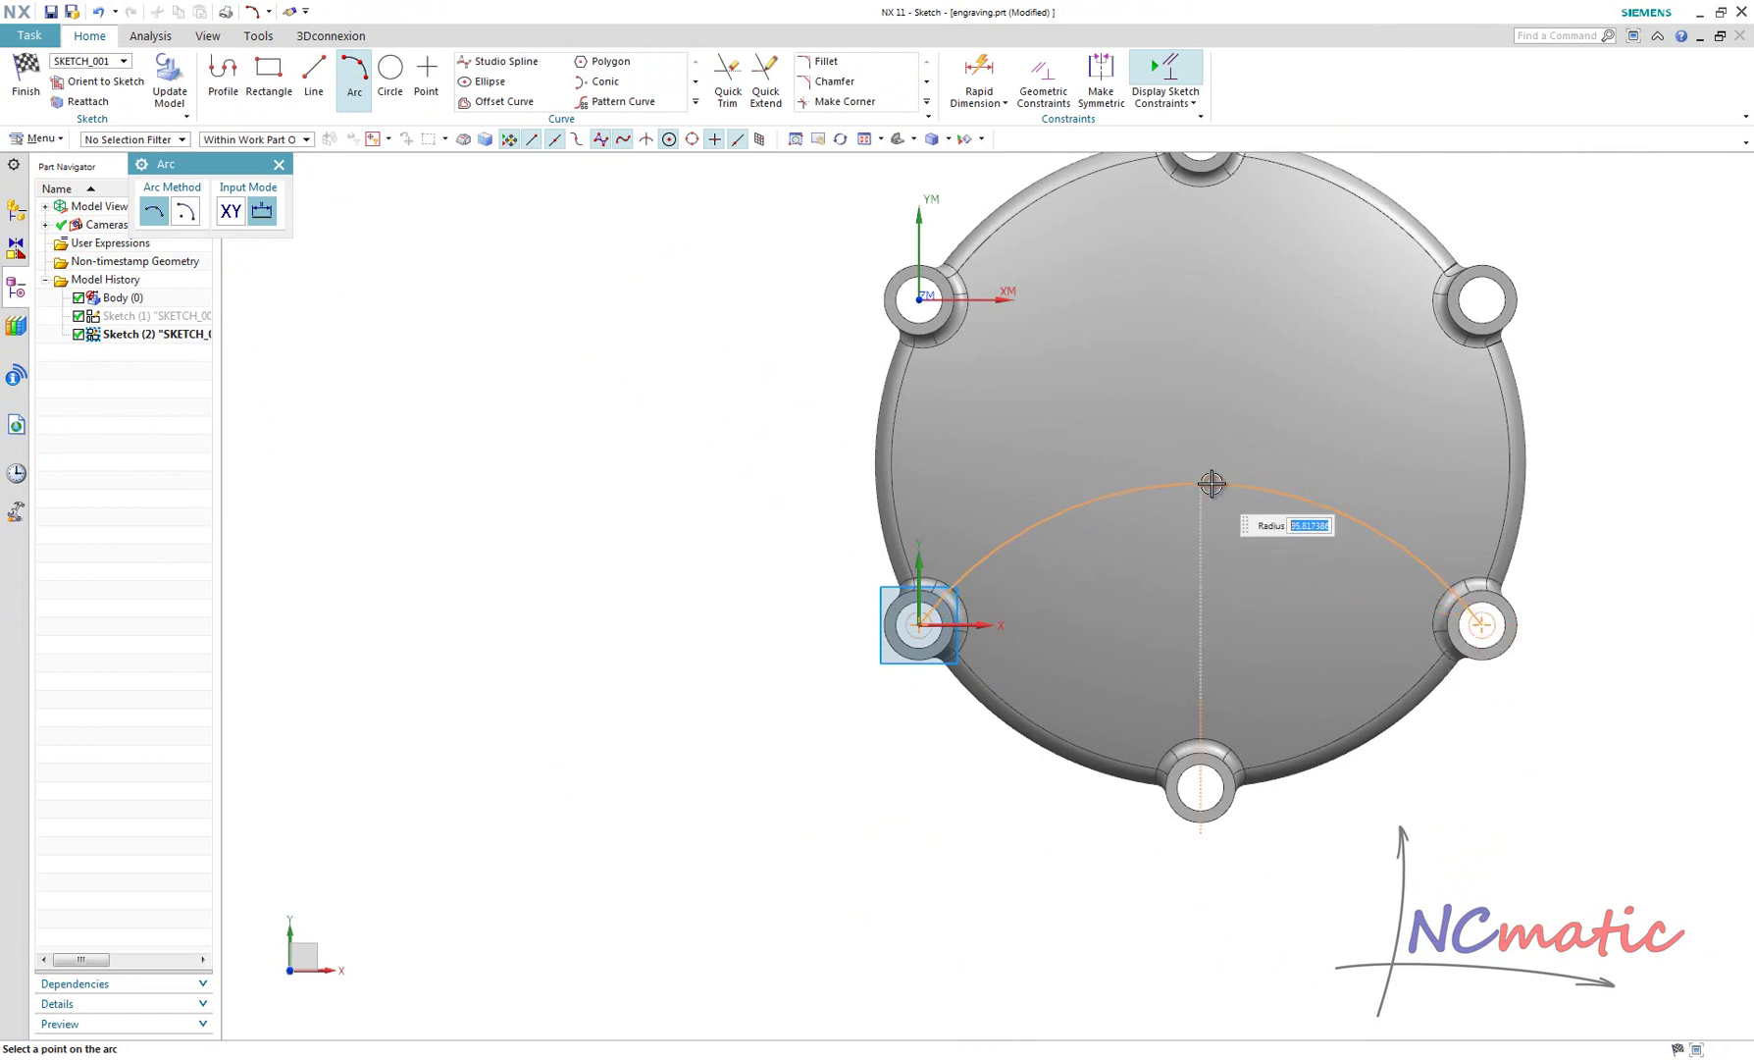
{"action": "left_click", "coordinate": [1211, 484]}
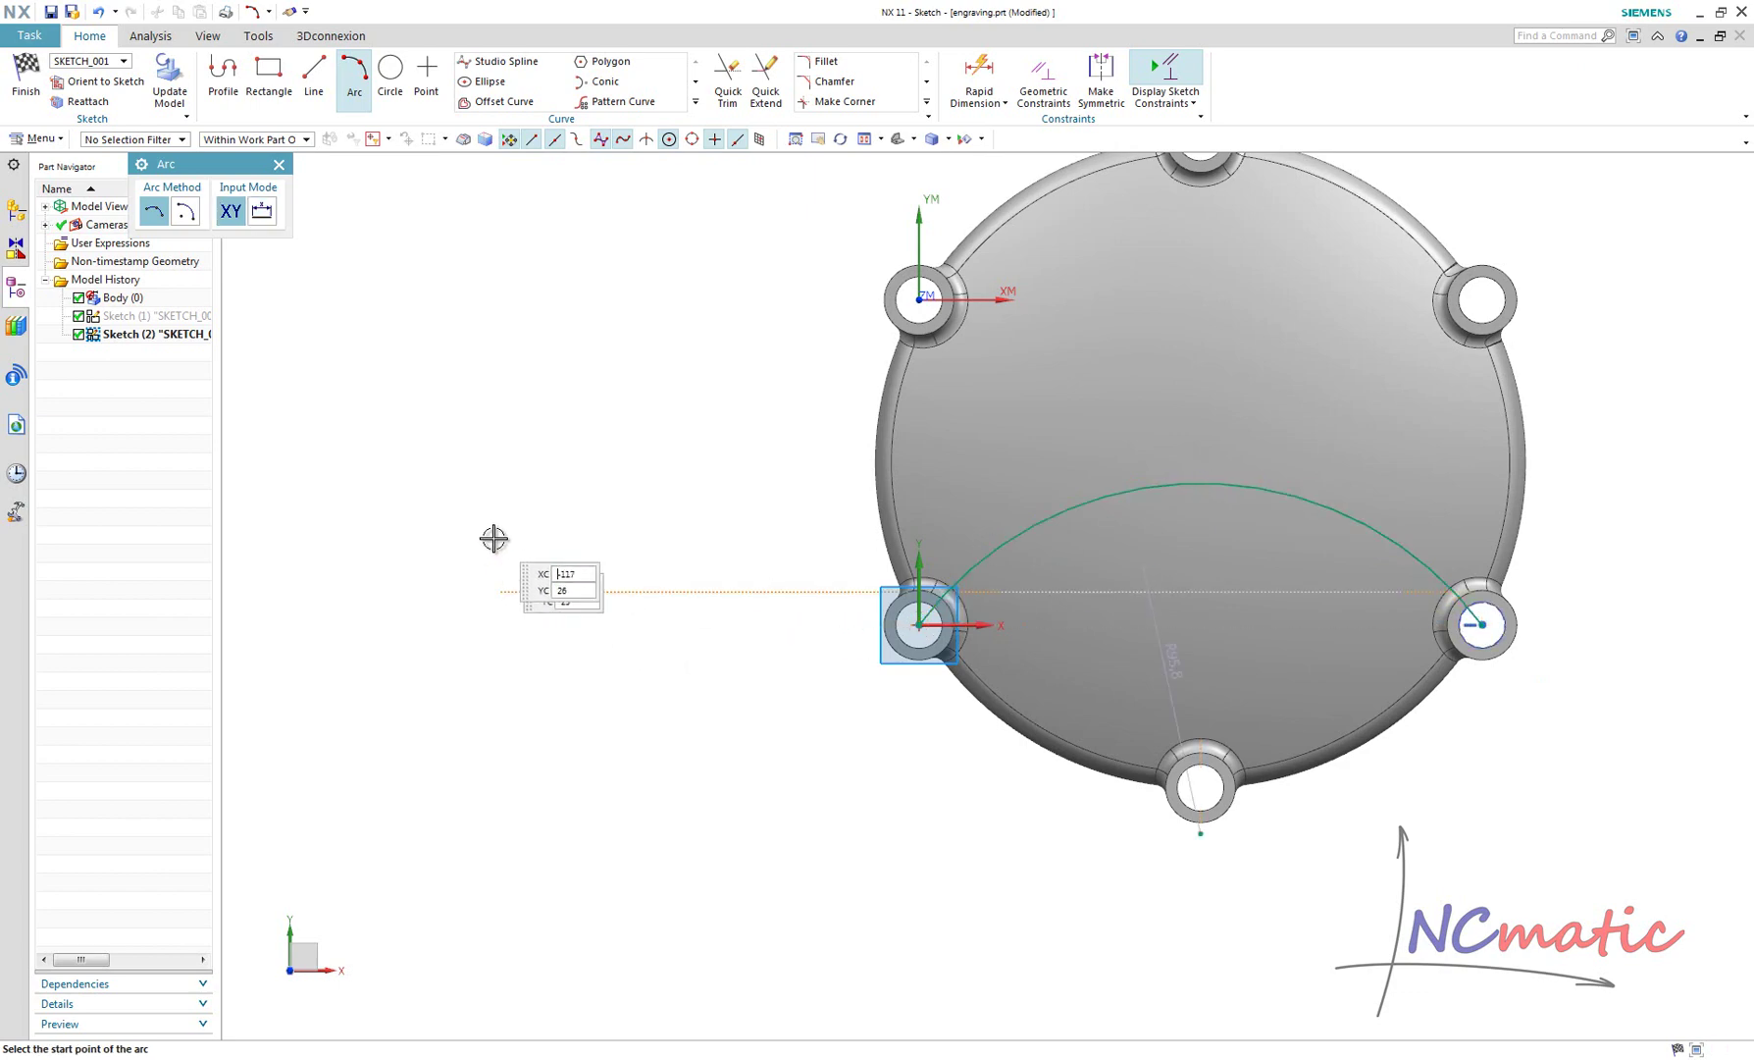
{"action": "left_click", "coordinate": [26, 94]}
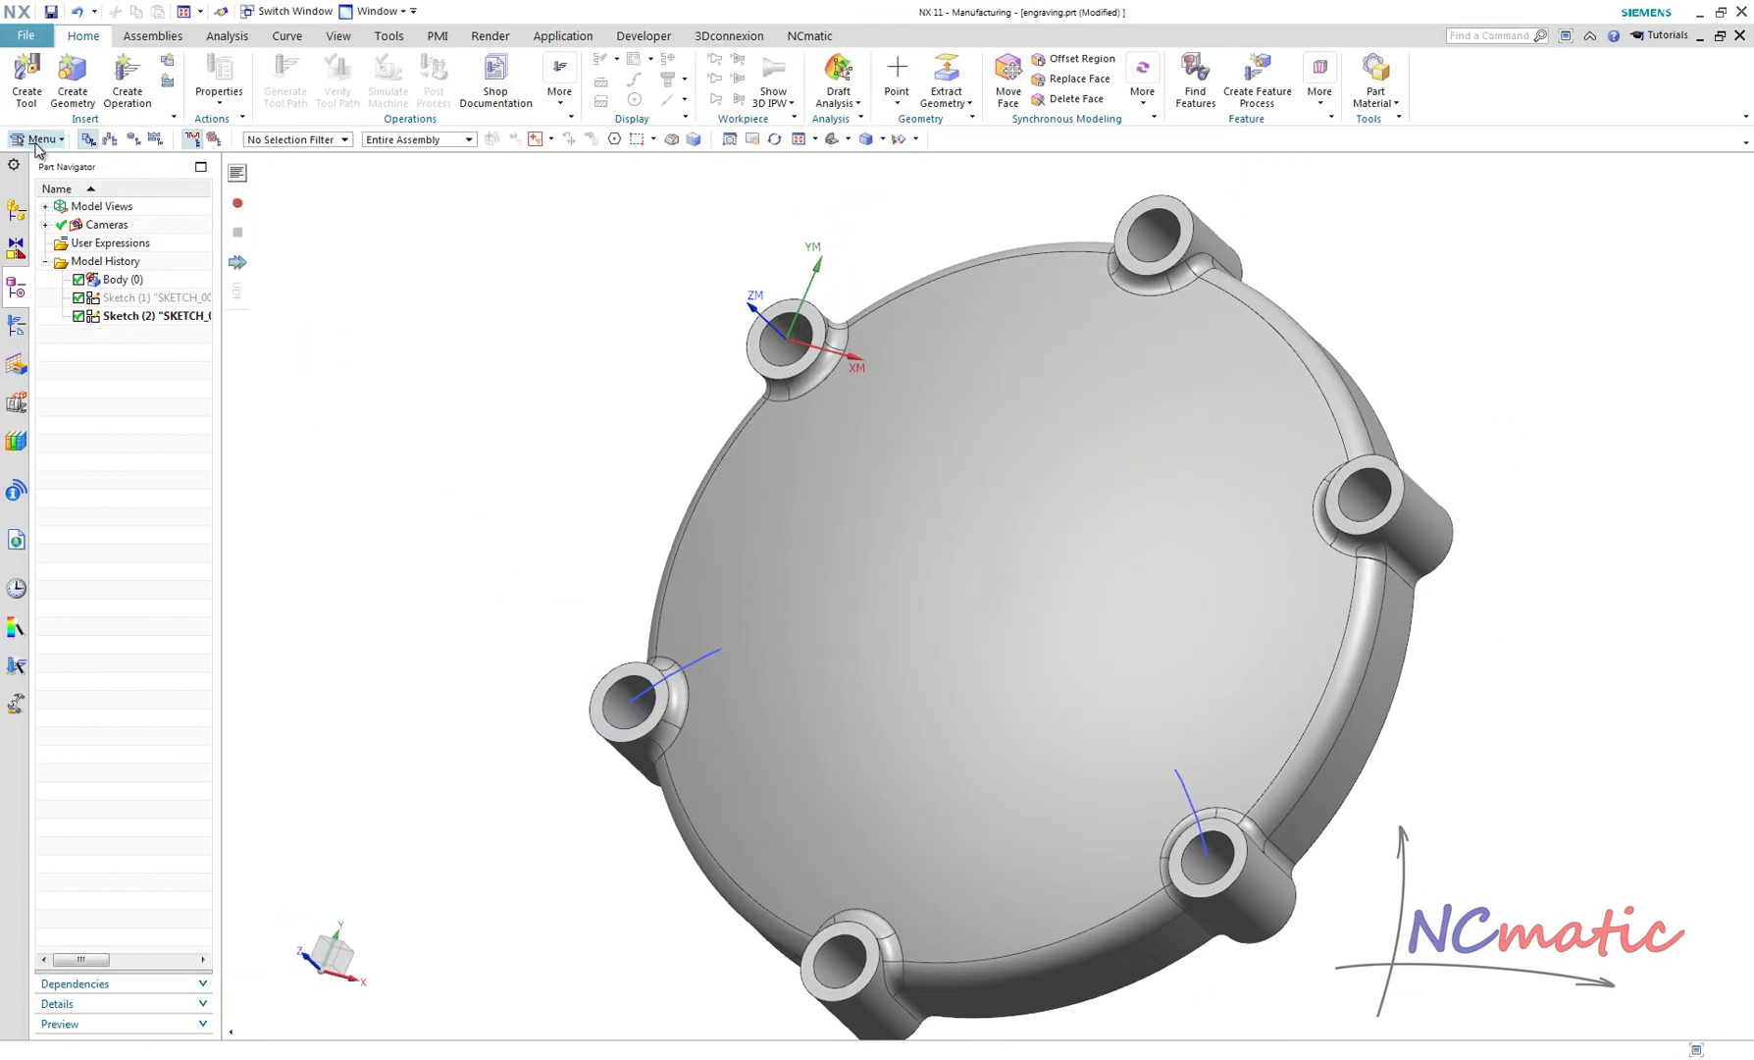
Step: Start a curve text of type On Face, using the cover's tangent faces for placement and the sketched arc as the curve to follow
{"action": "left_click", "coordinate": [37, 141]}
{"action": "mouse_move", "coordinate": [89, 228]}
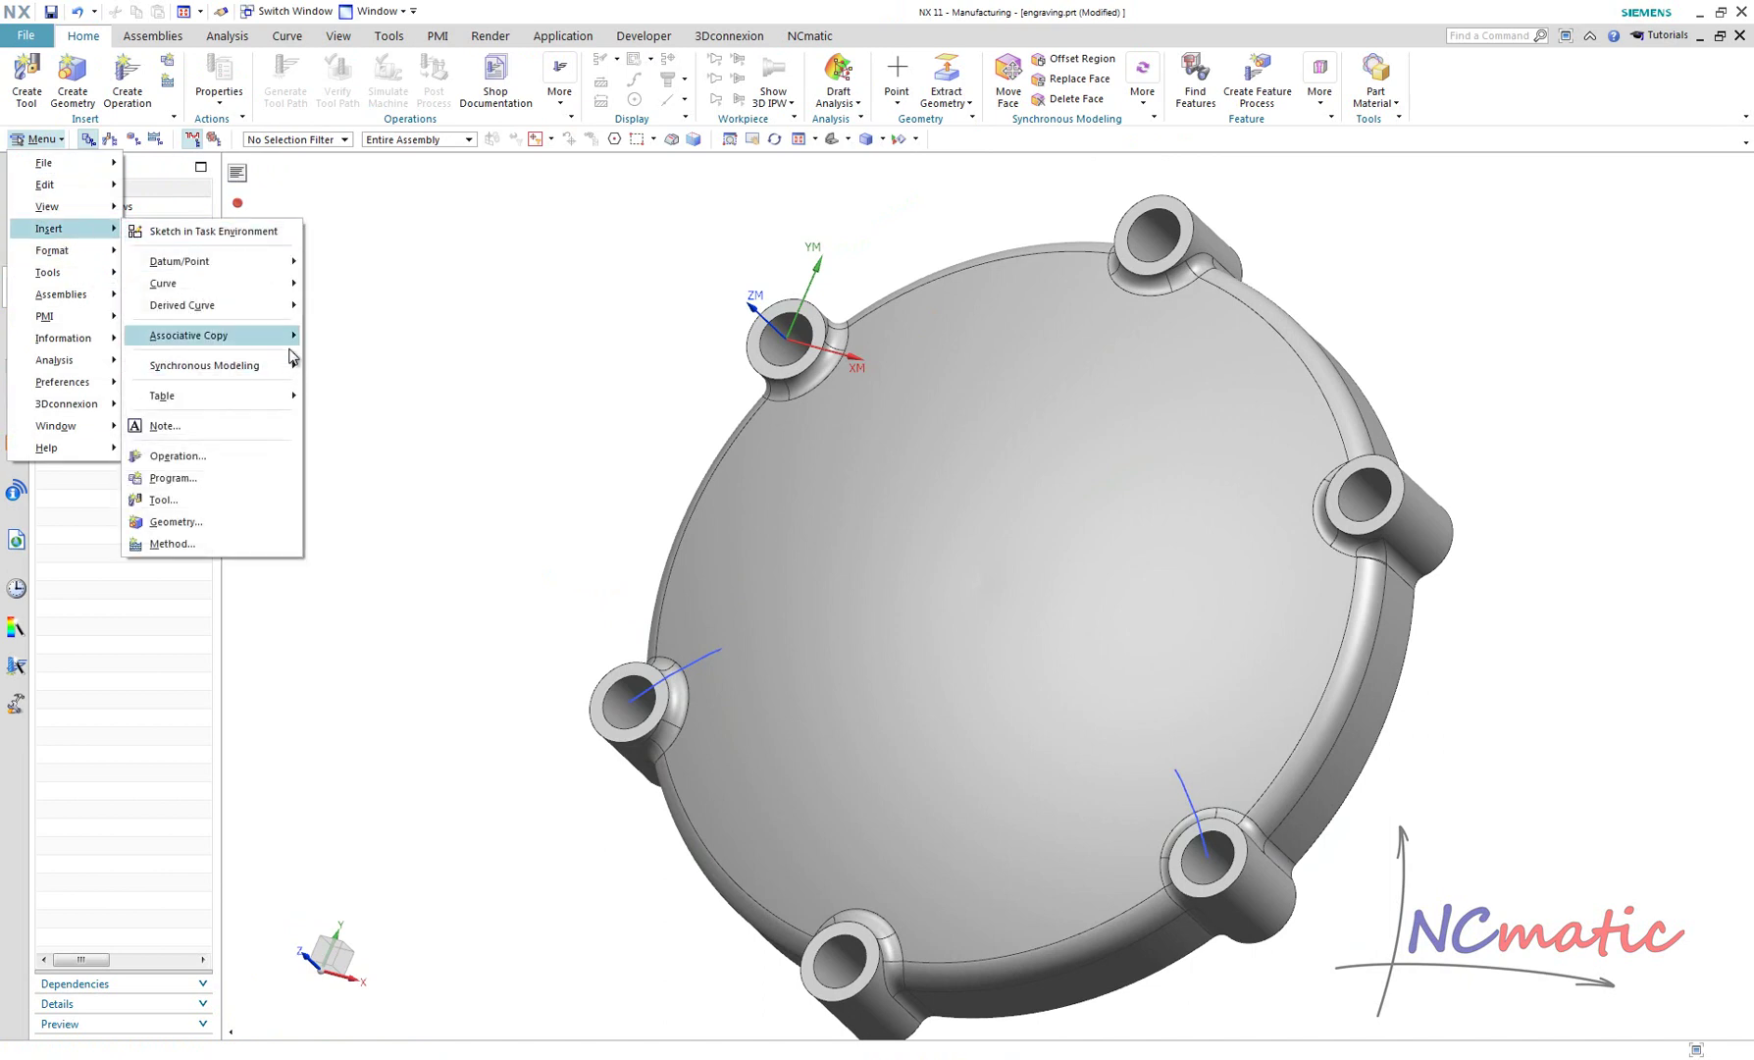
{"action": "mouse_move", "coordinate": [245, 282]}
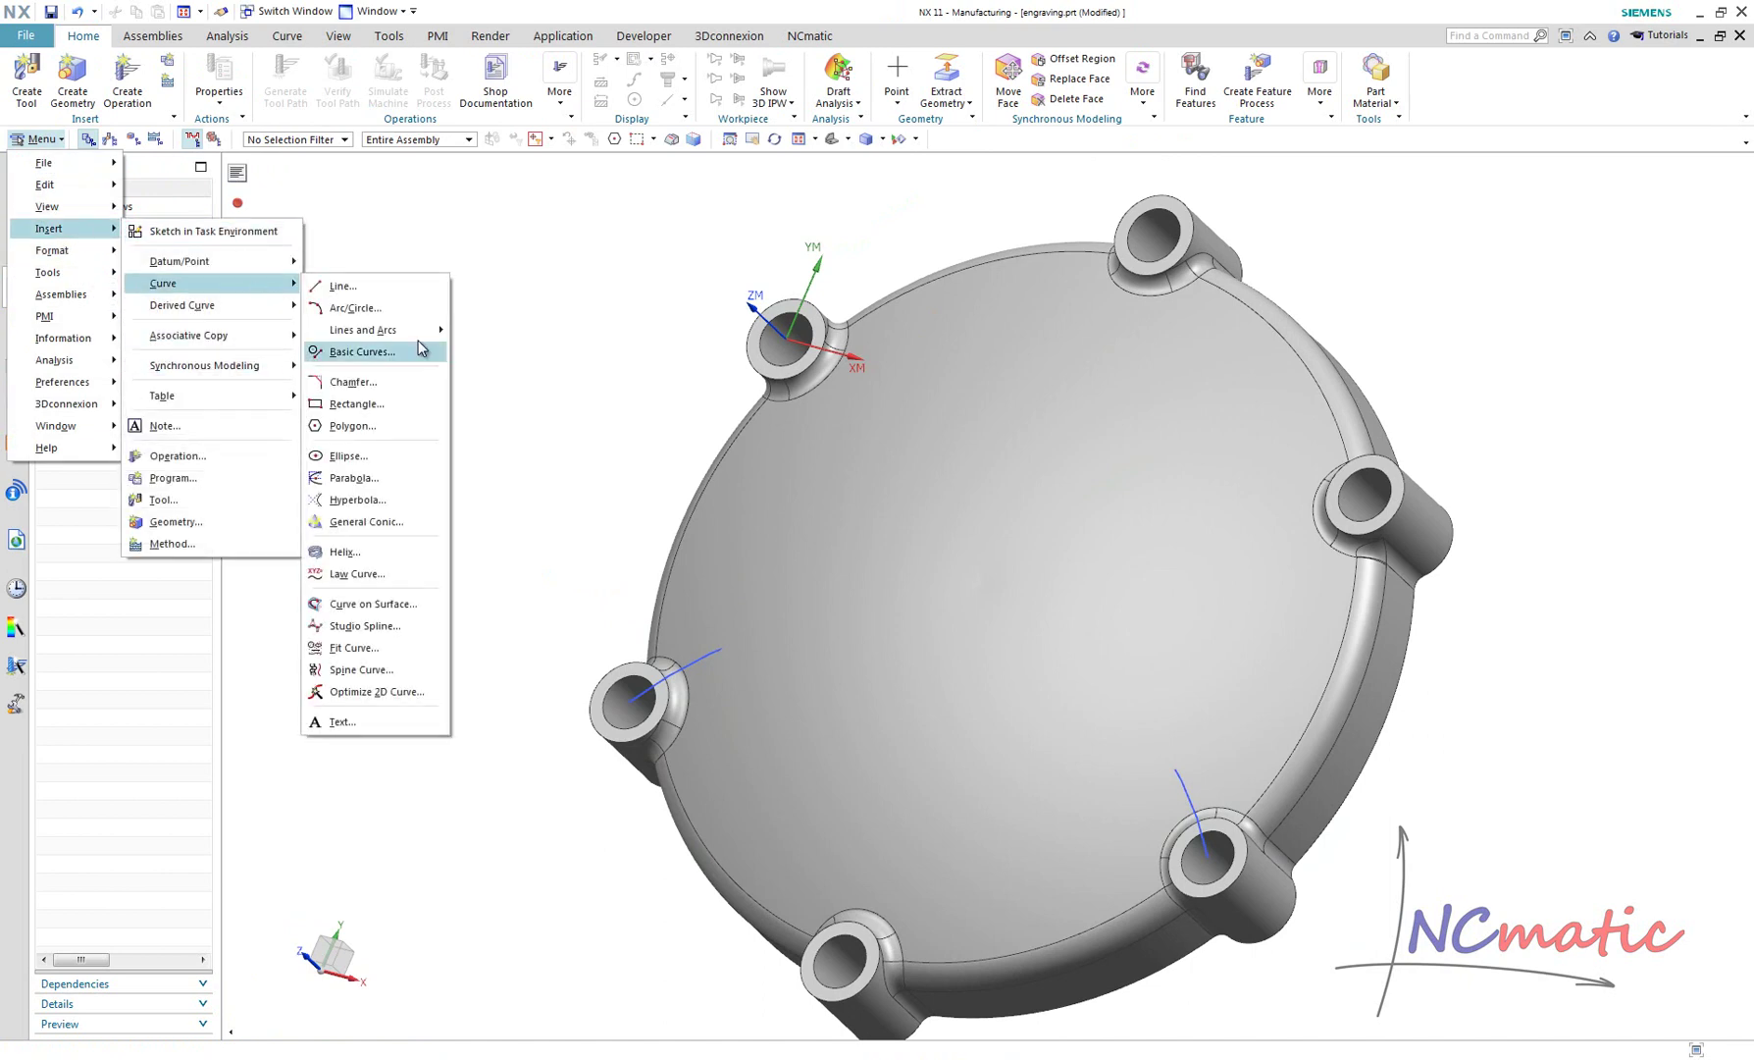
{"action": "left_click", "coordinate": [392, 731]}
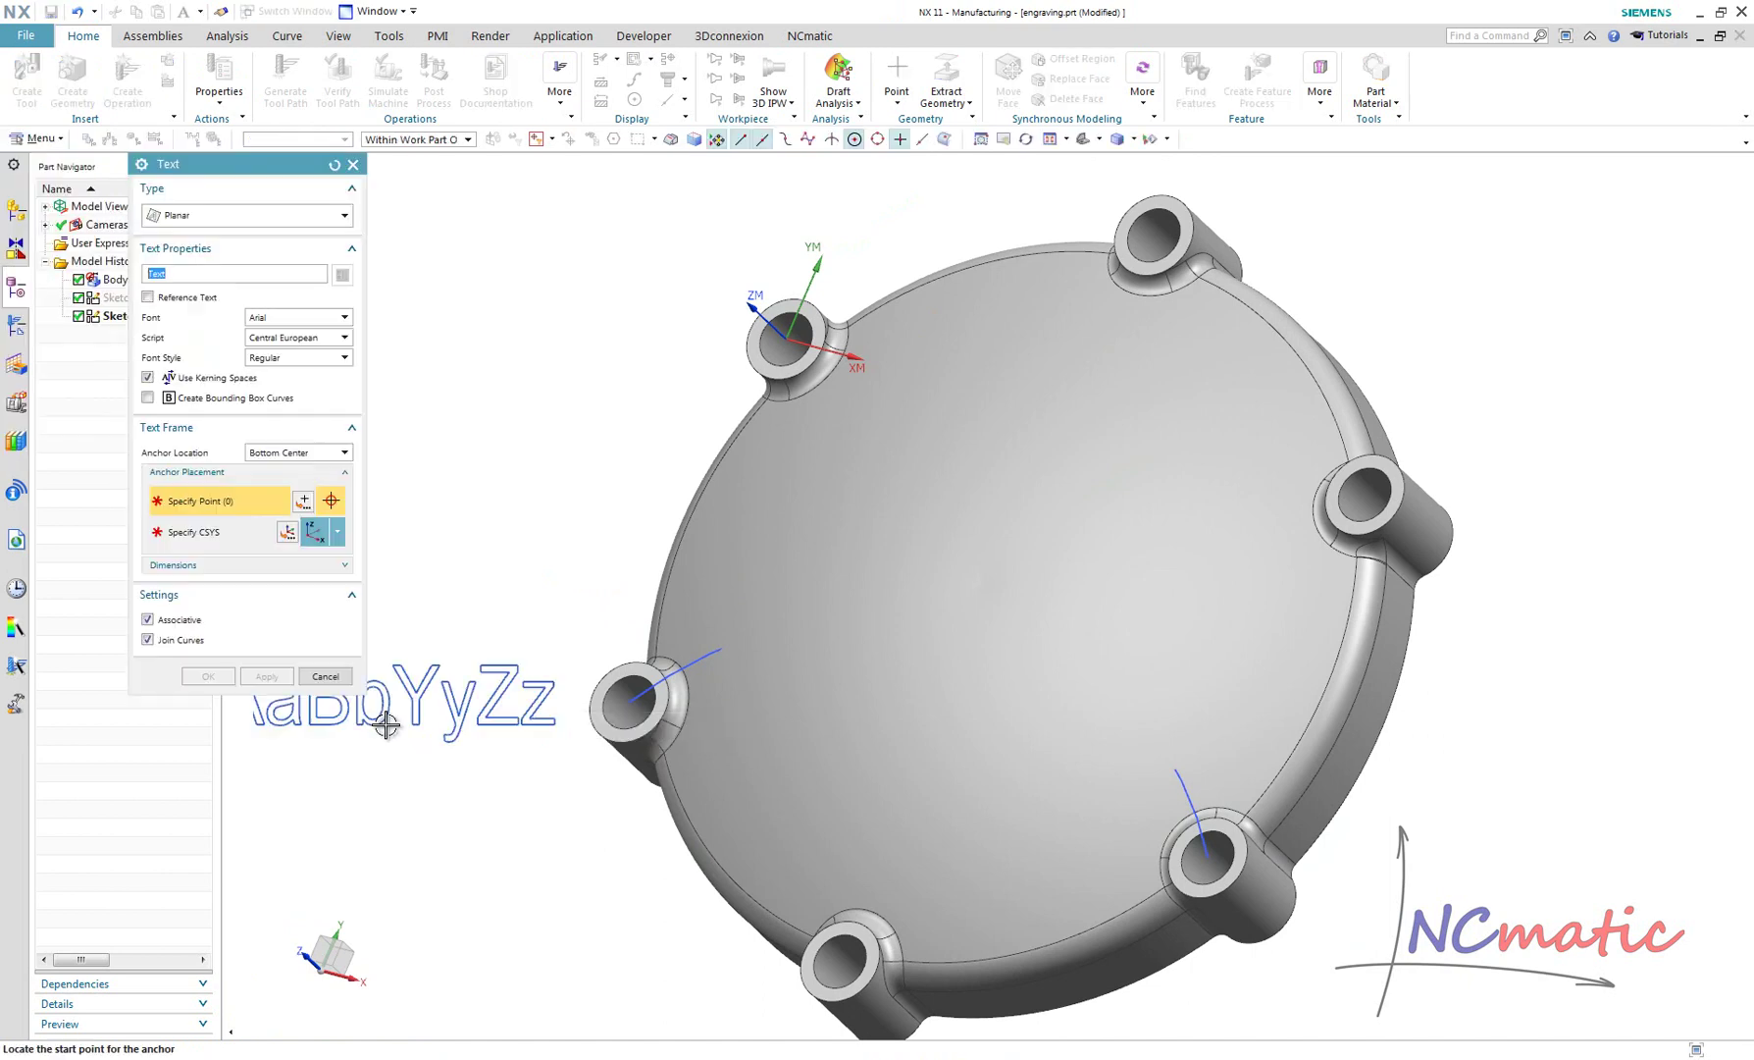
{"action": "left_click", "coordinate": [241, 215]}
{"action": "left_click", "coordinate": [245, 267]}
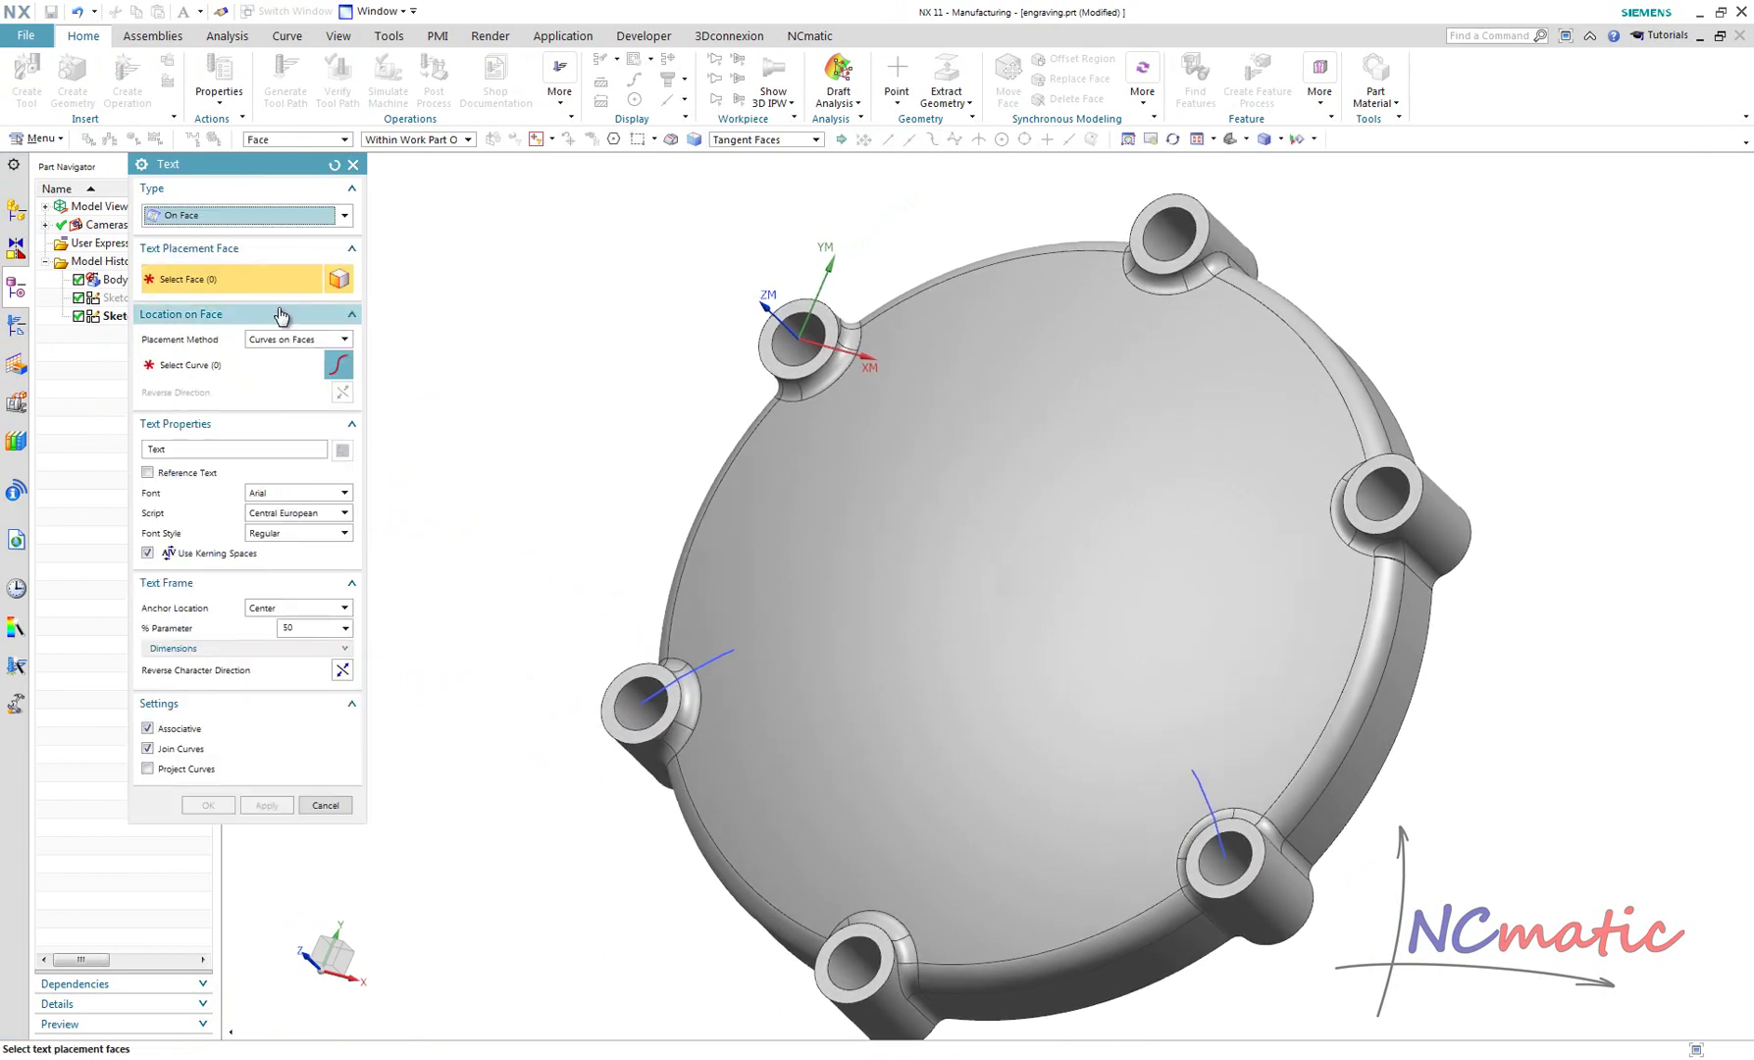
{"action": "left_click", "coordinate": [1042, 517]}
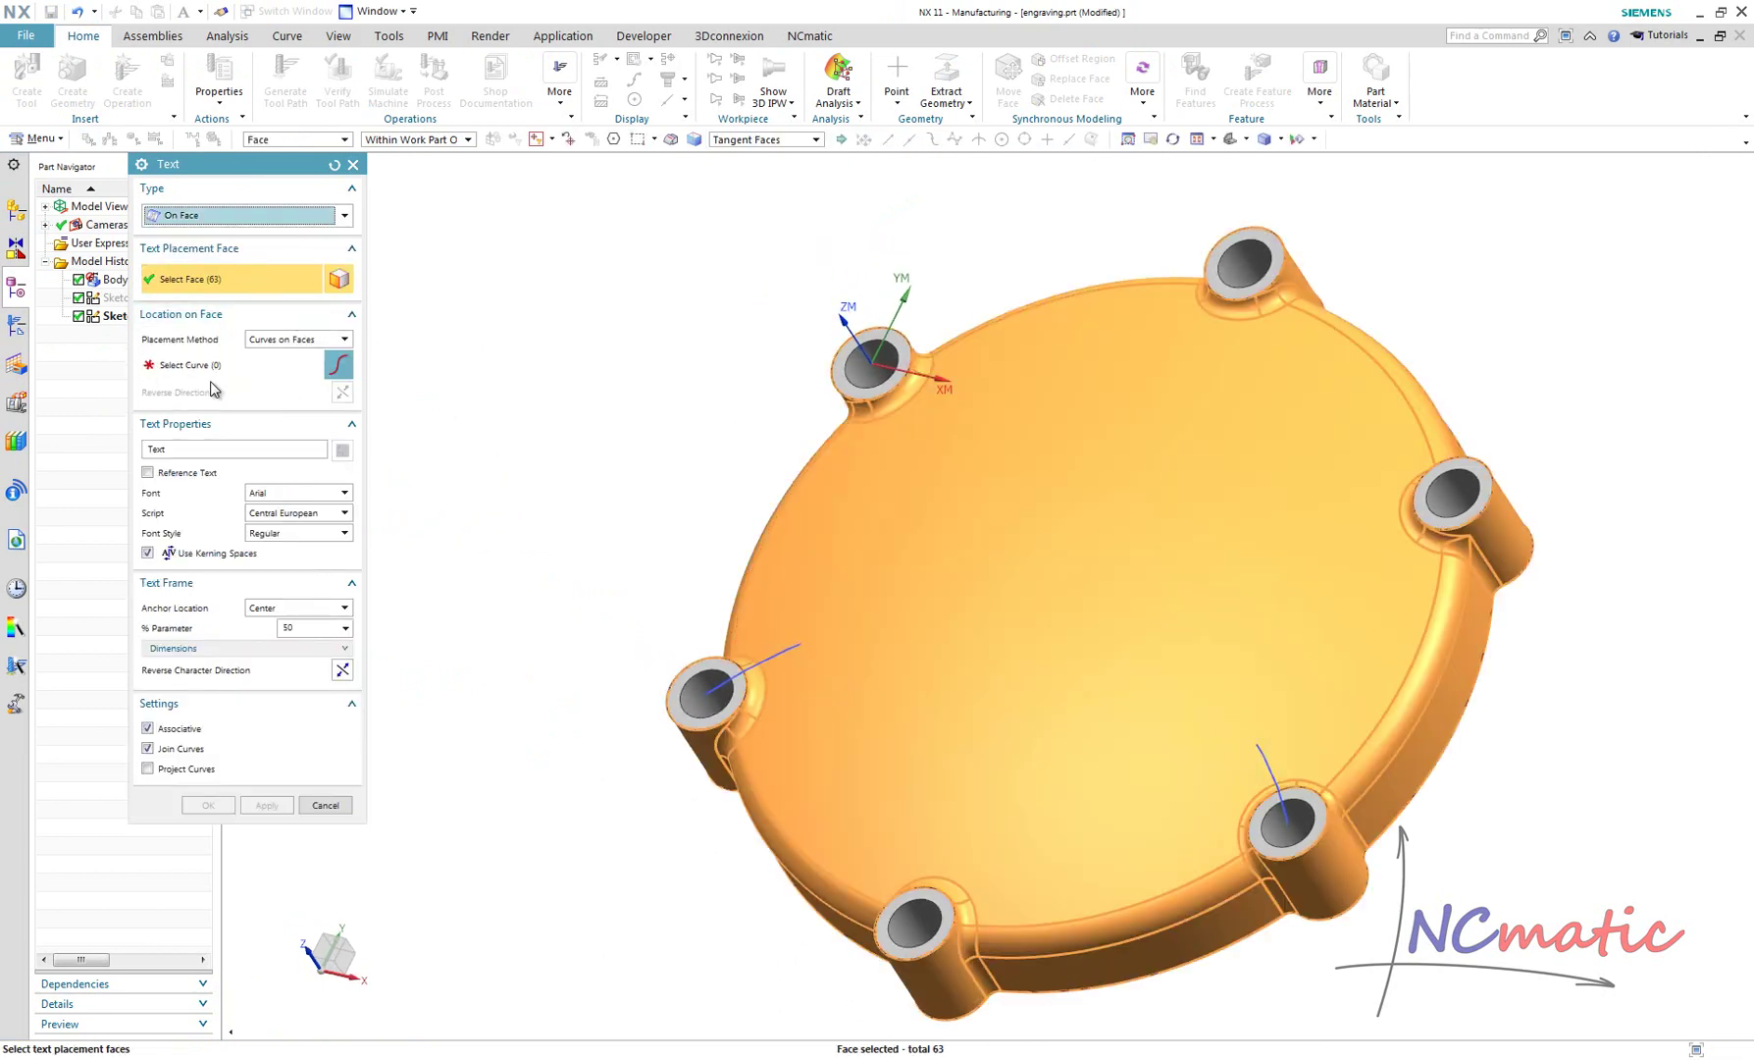
{"action": "left_click", "coordinate": [218, 383]}
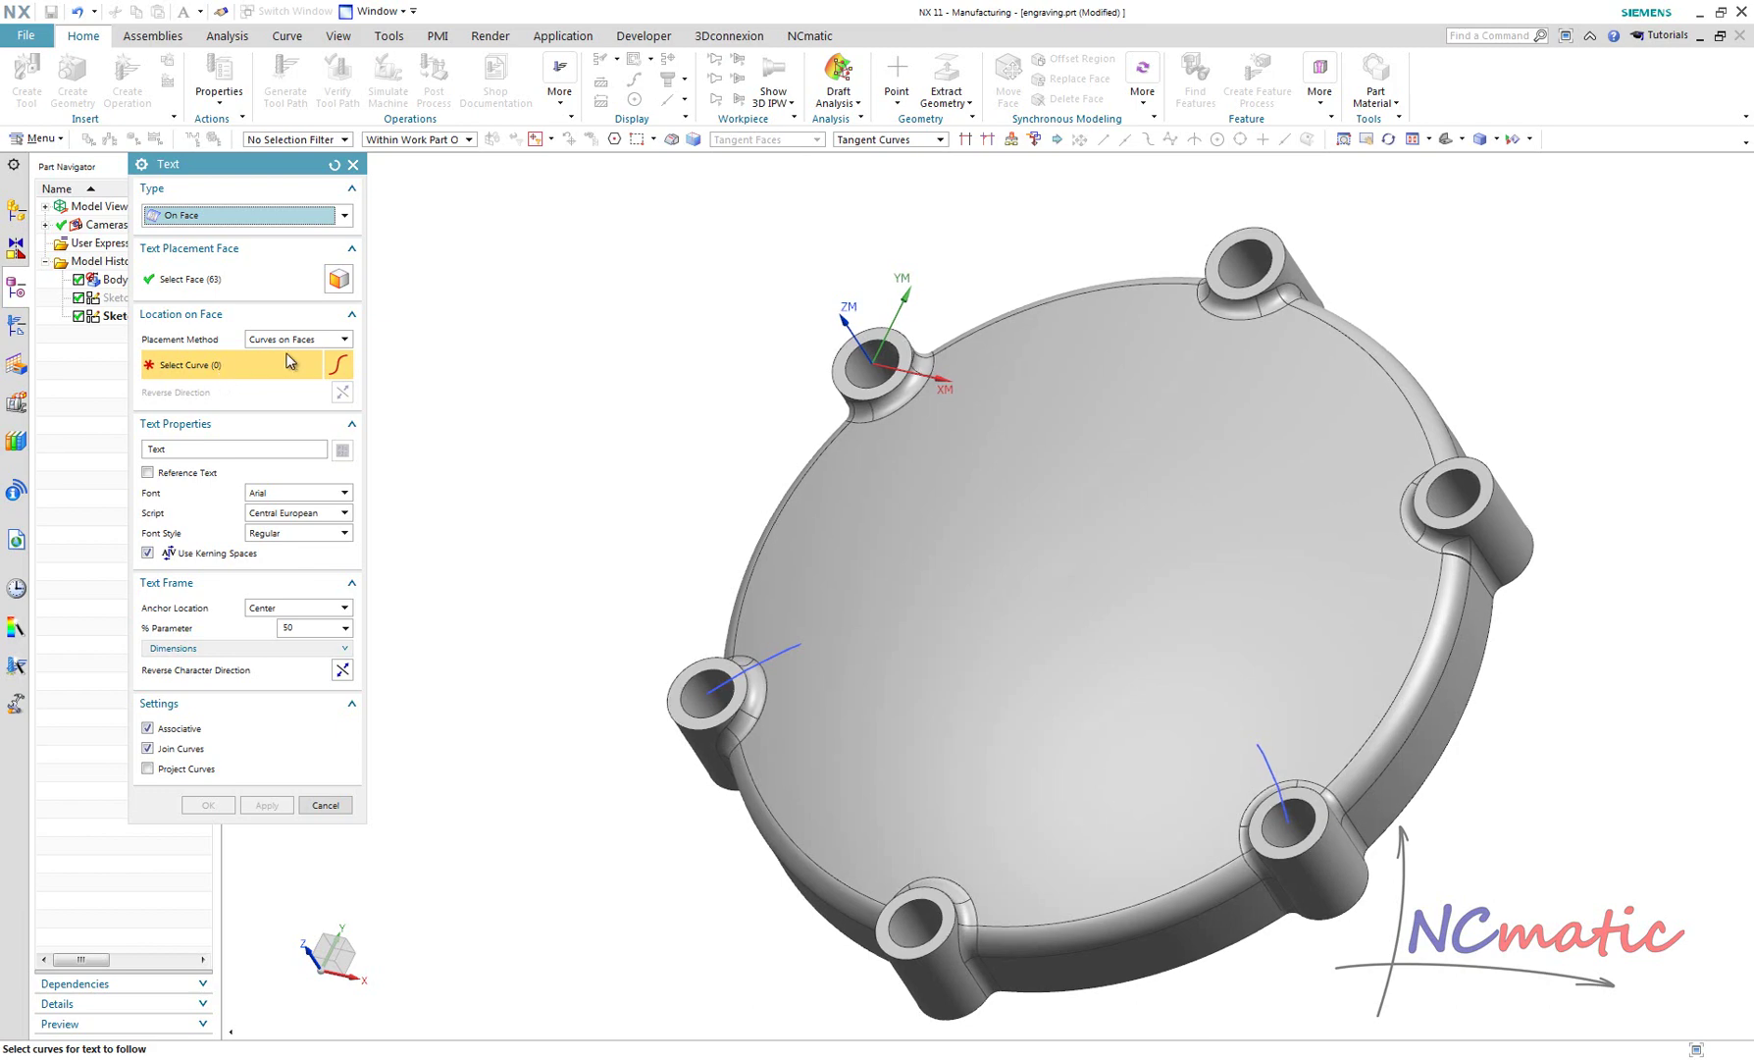
{"action": "left_click", "coordinate": [783, 647]}
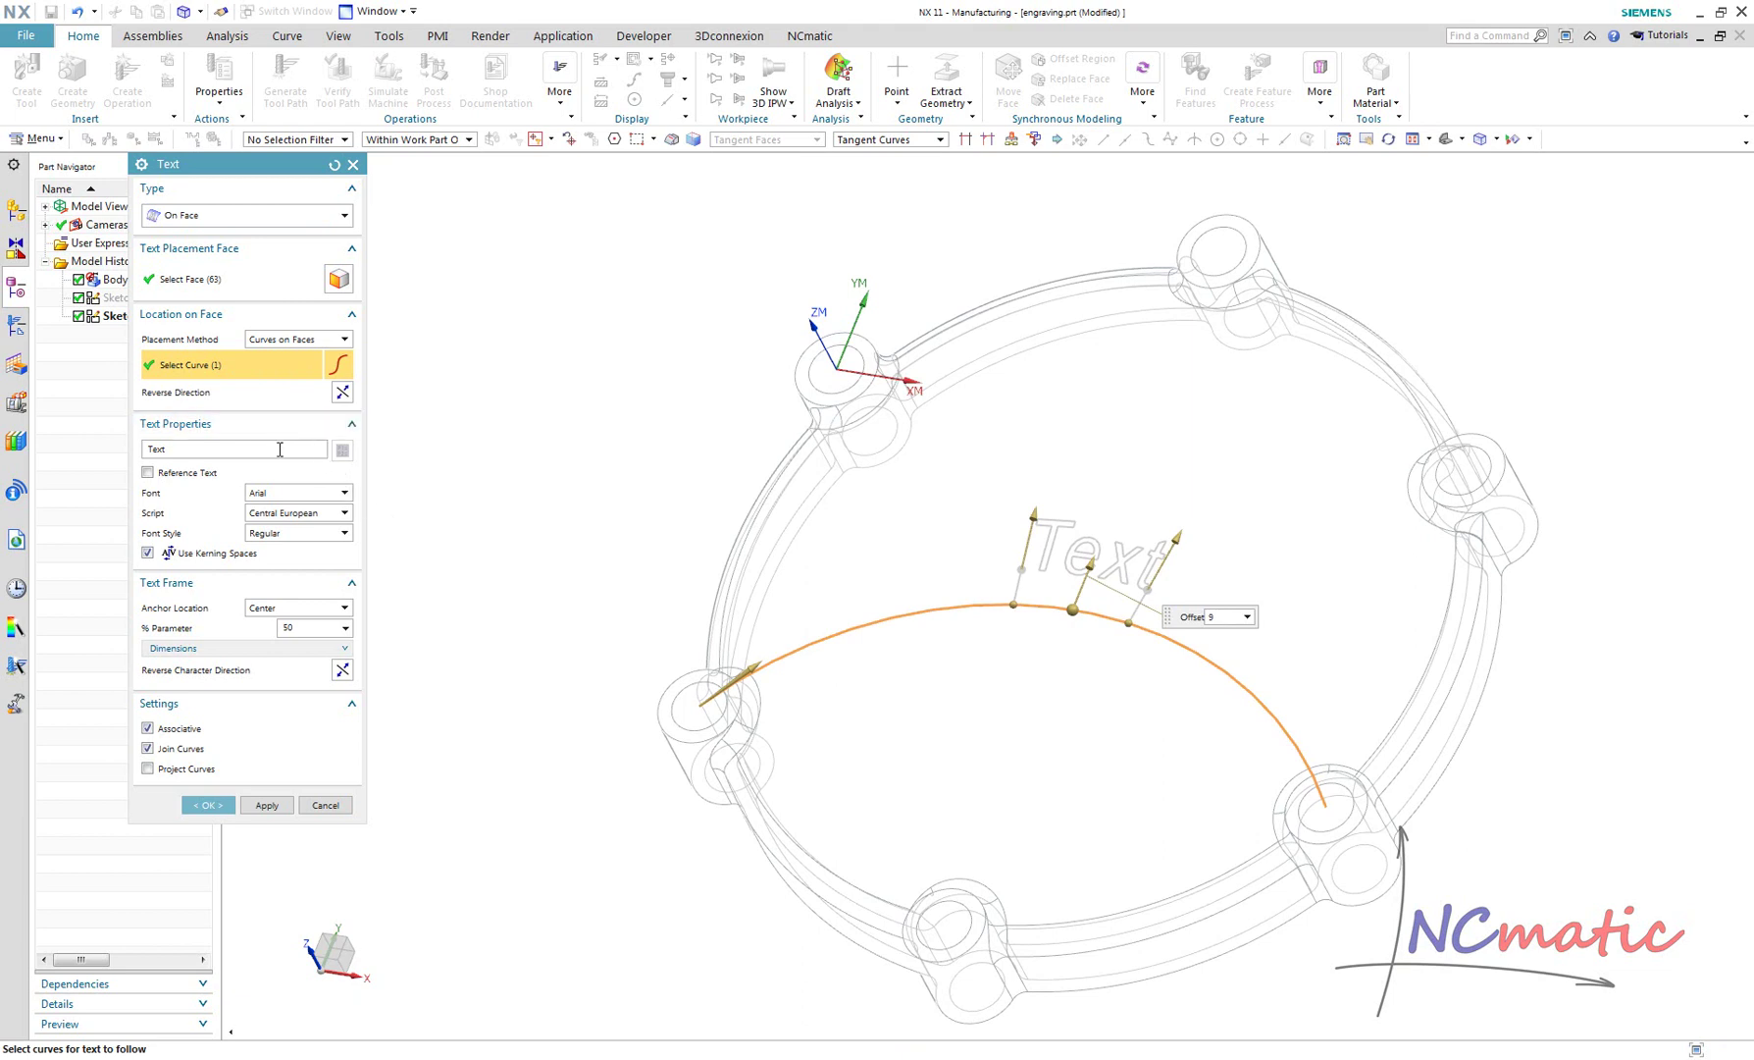
Step: Try the Modern font on the text and inspect its letter shapes
{"action": "left_click", "coordinate": [345, 494]}
{"action": "left_click_drag", "start_coordinate": [394, 556], "coordinate": [400, 674]}
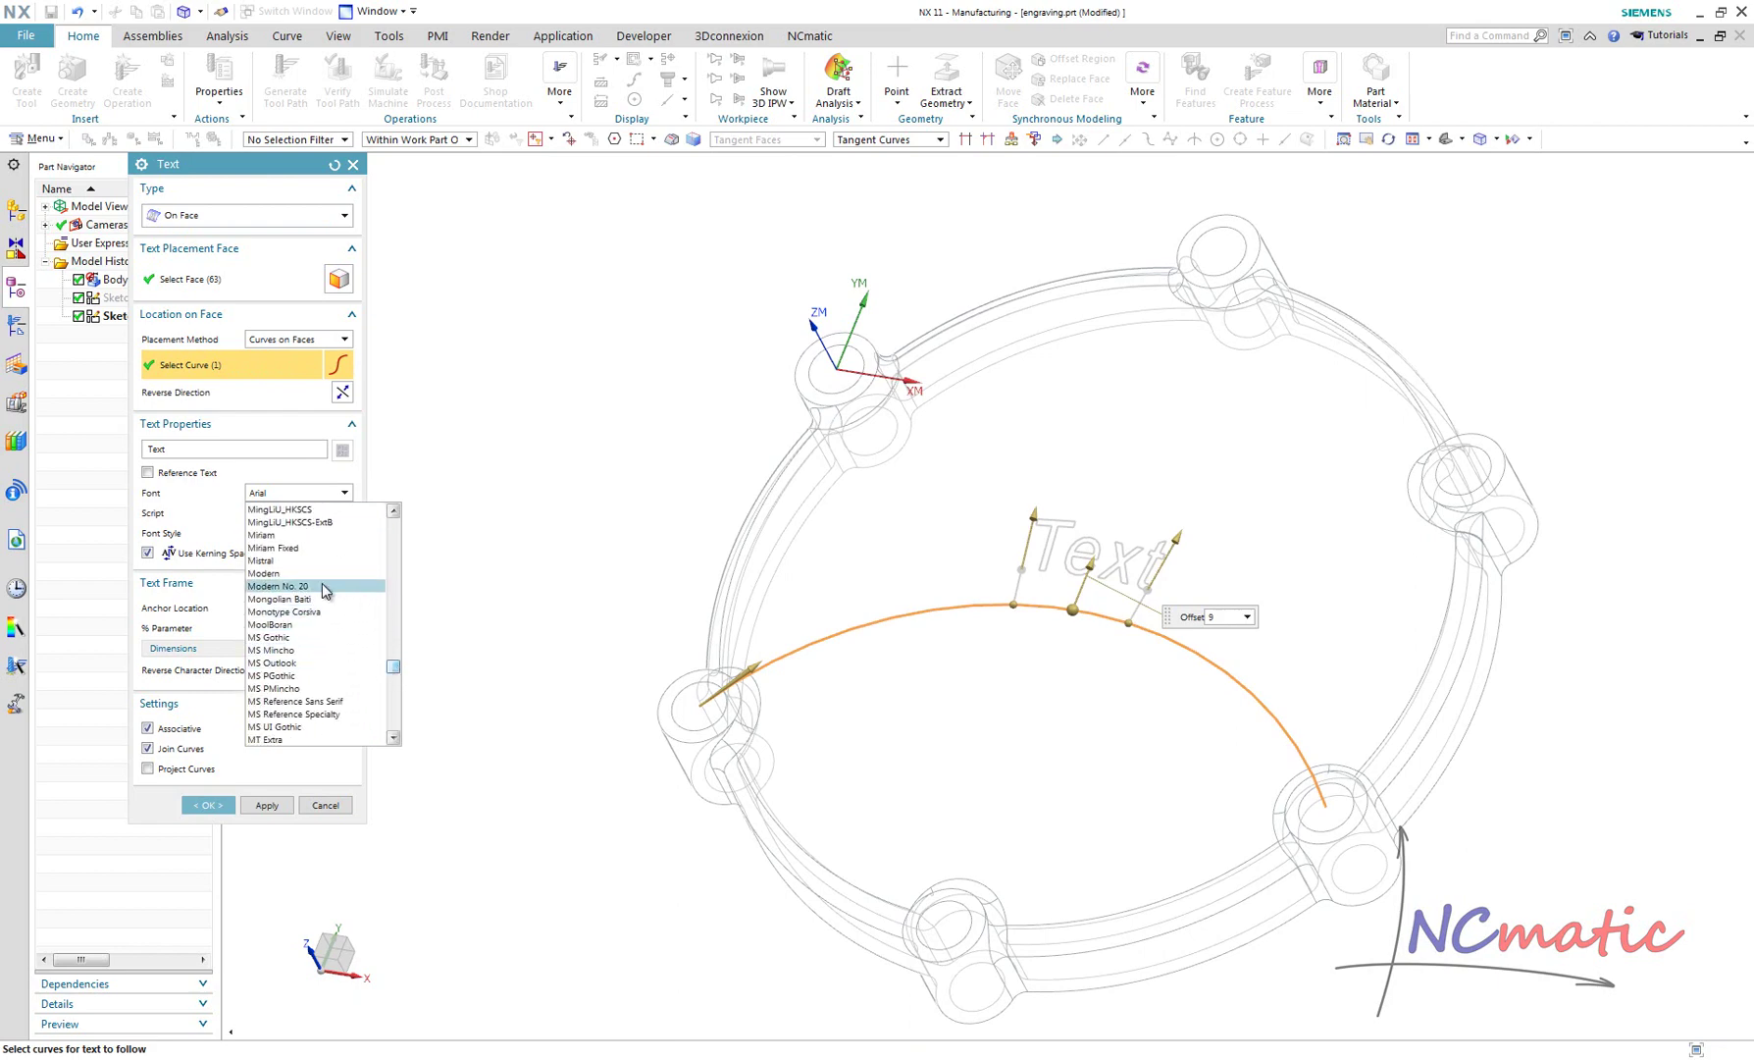
{"action": "left_click", "coordinate": [294, 572]}
{"action": "scroll", "coordinate": [1148, 564], "scroll_direction": "up", "scroll_amount": 3}
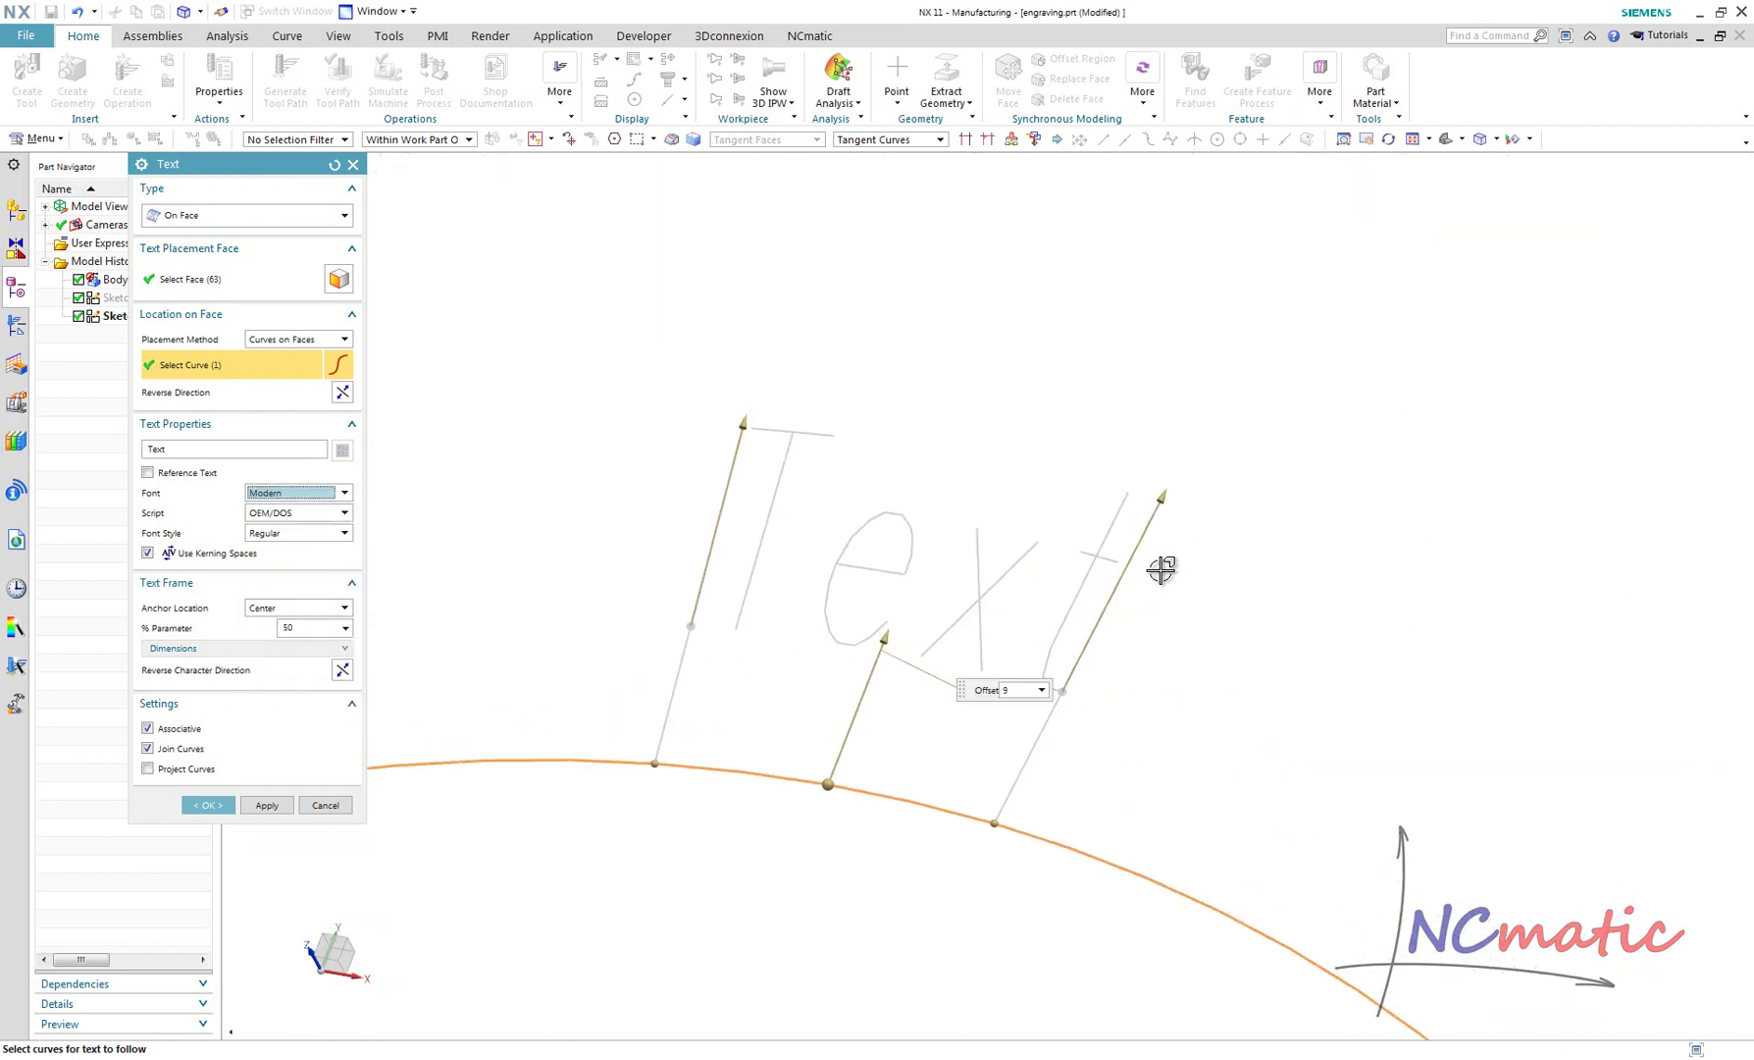
{"action": "left_click", "coordinate": [344, 494]}
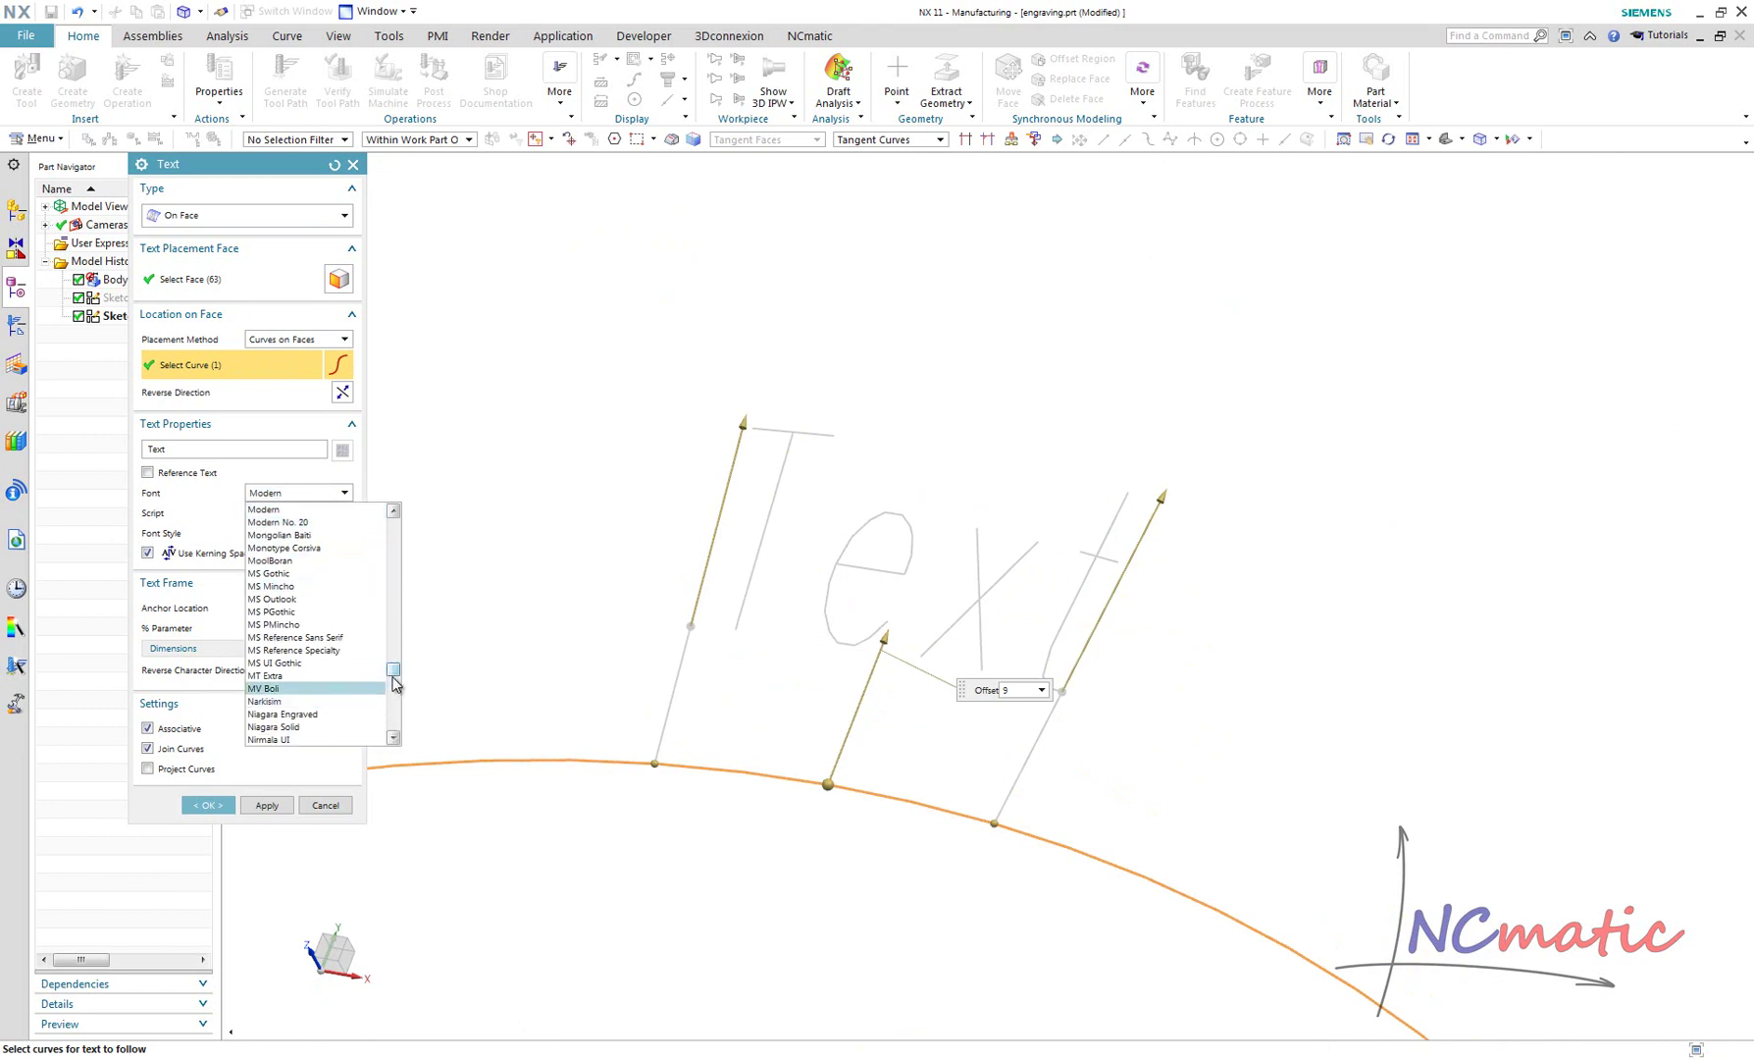
{"action": "left_click_drag", "start_coordinate": [393, 677], "coordinate": [389, 524]}
{"action": "left_click", "coordinate": [338, 509]}
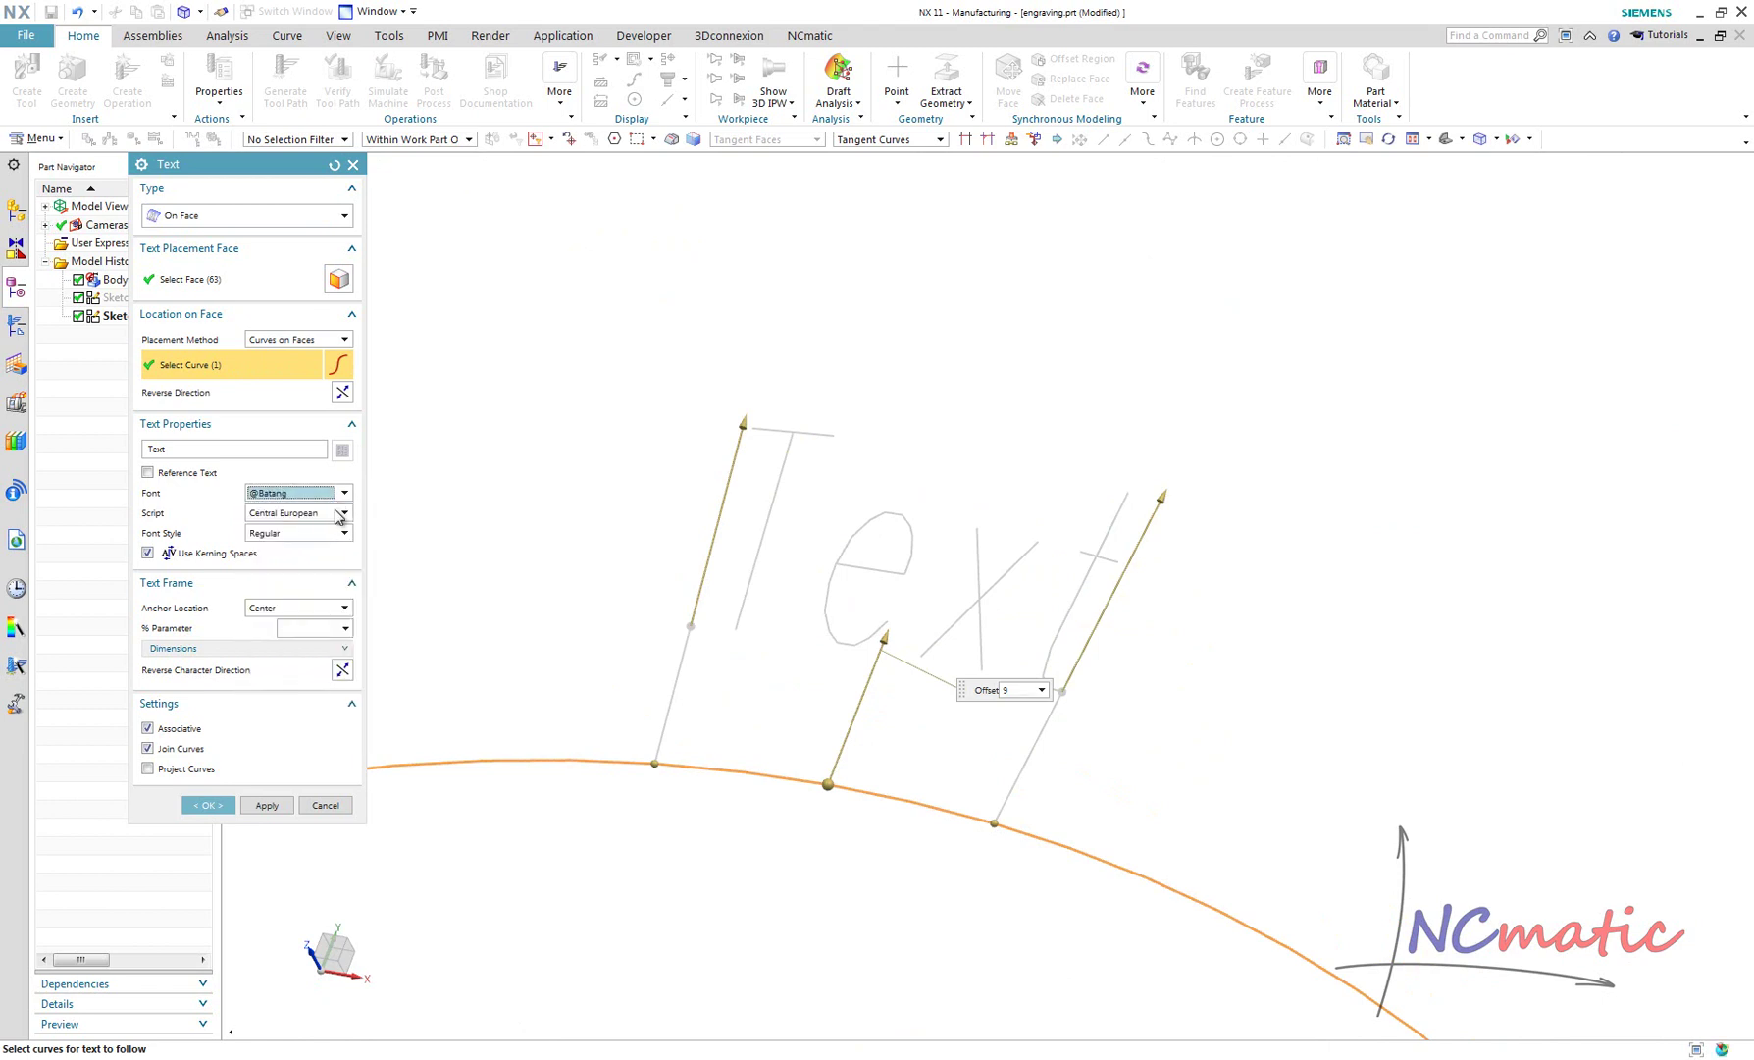
{"action": "scroll", "coordinate": [1011, 502], "scroll_direction": "down", "scroll_amount": 5}
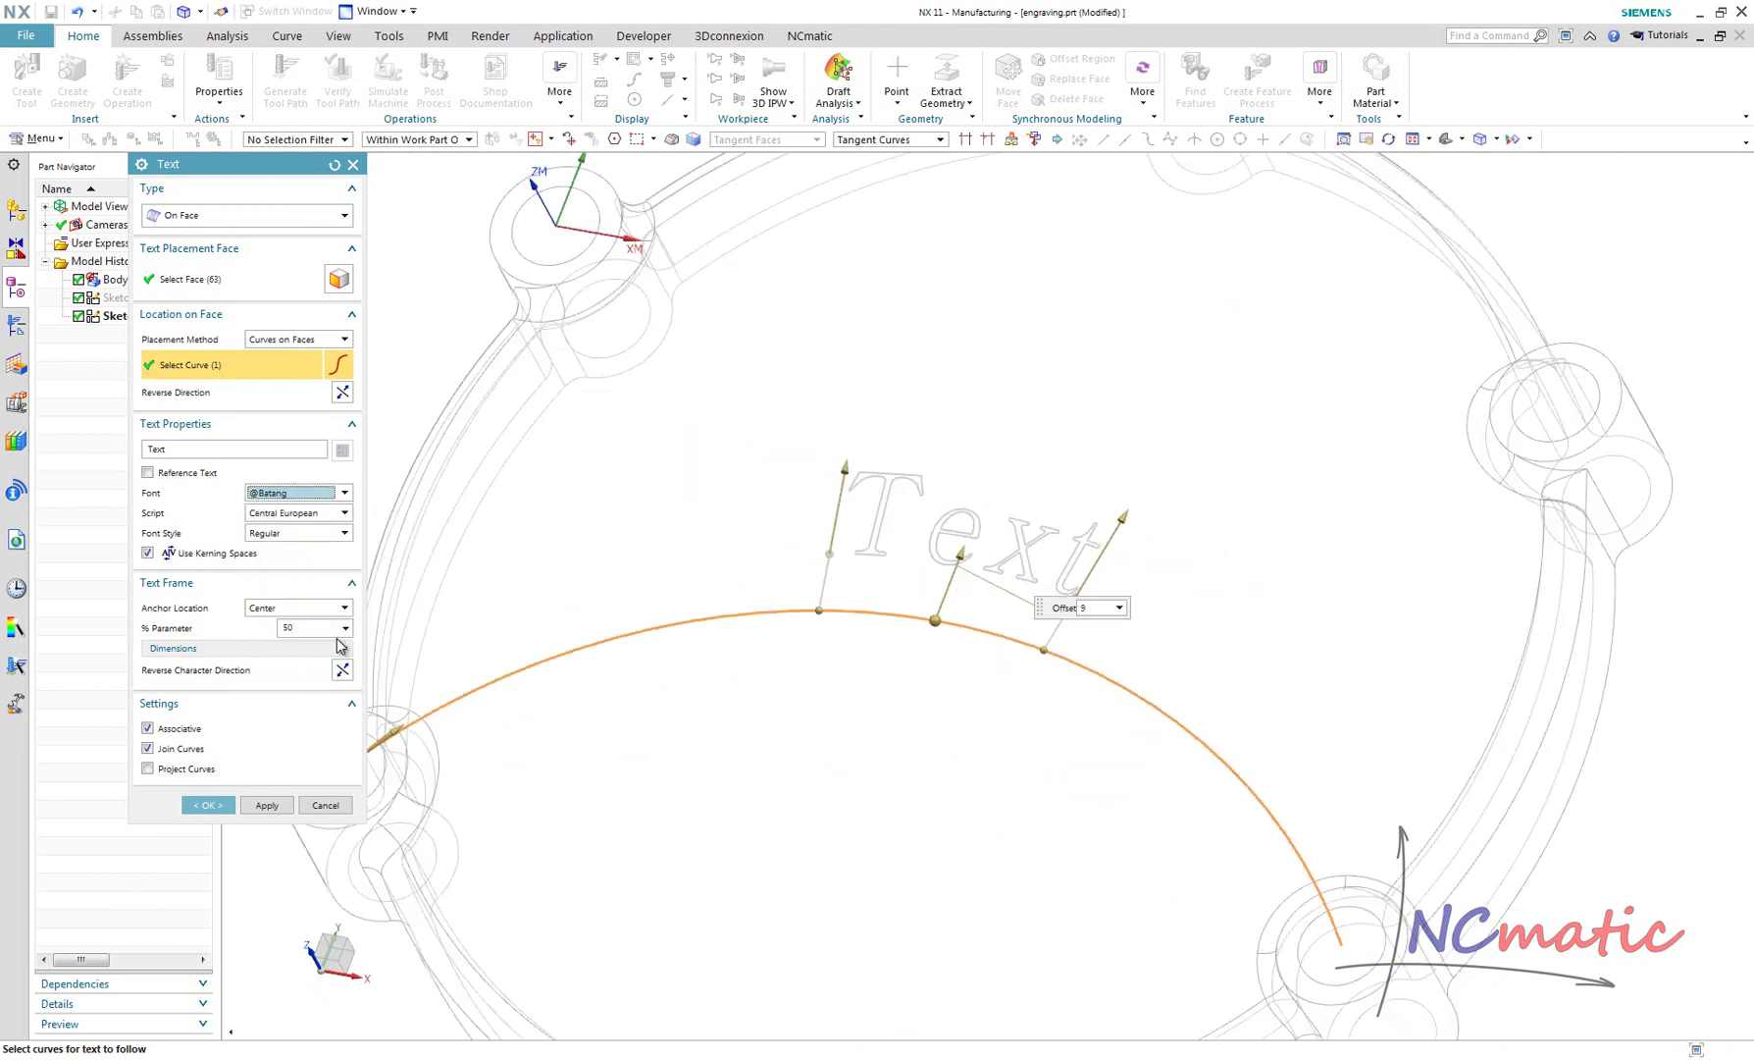
{"action": "scroll", "coordinate": [937, 586], "scroll_direction": "down", "scroll_amount": 3}
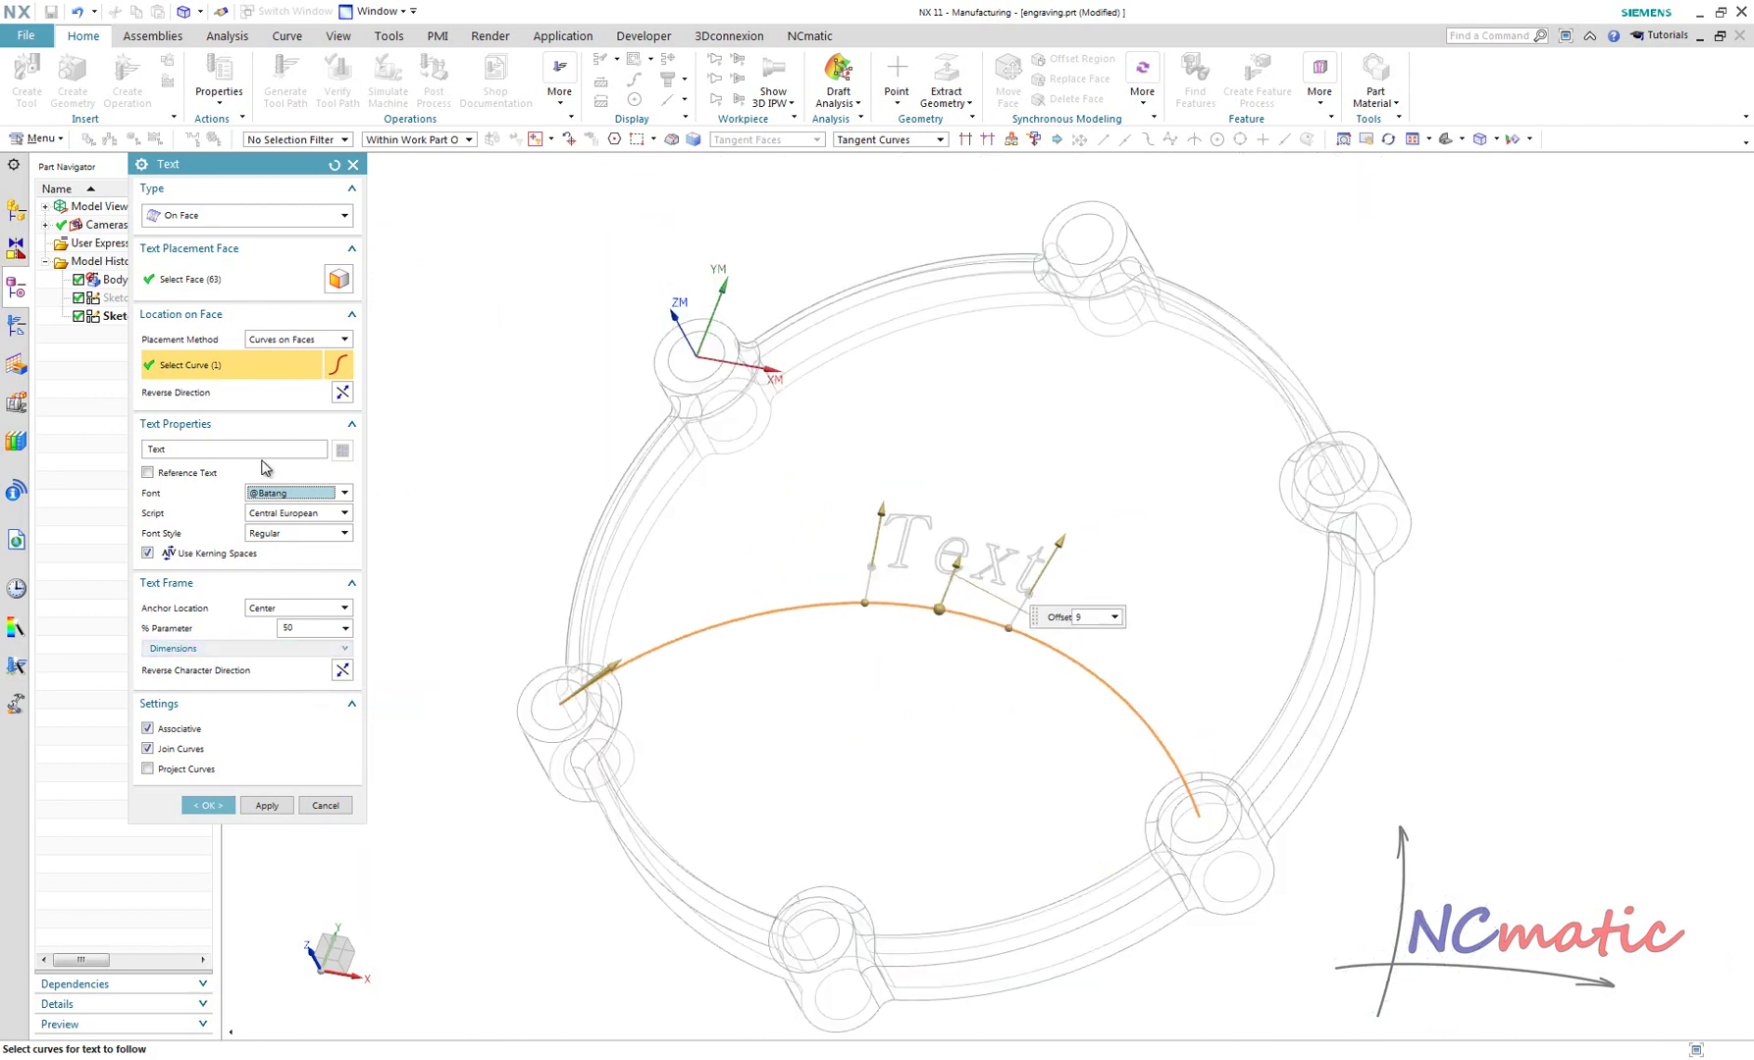
Step: Change the text to "Text on Arc" and offset it about 5.6 from the arc
{"action": "type", "text": "on"}
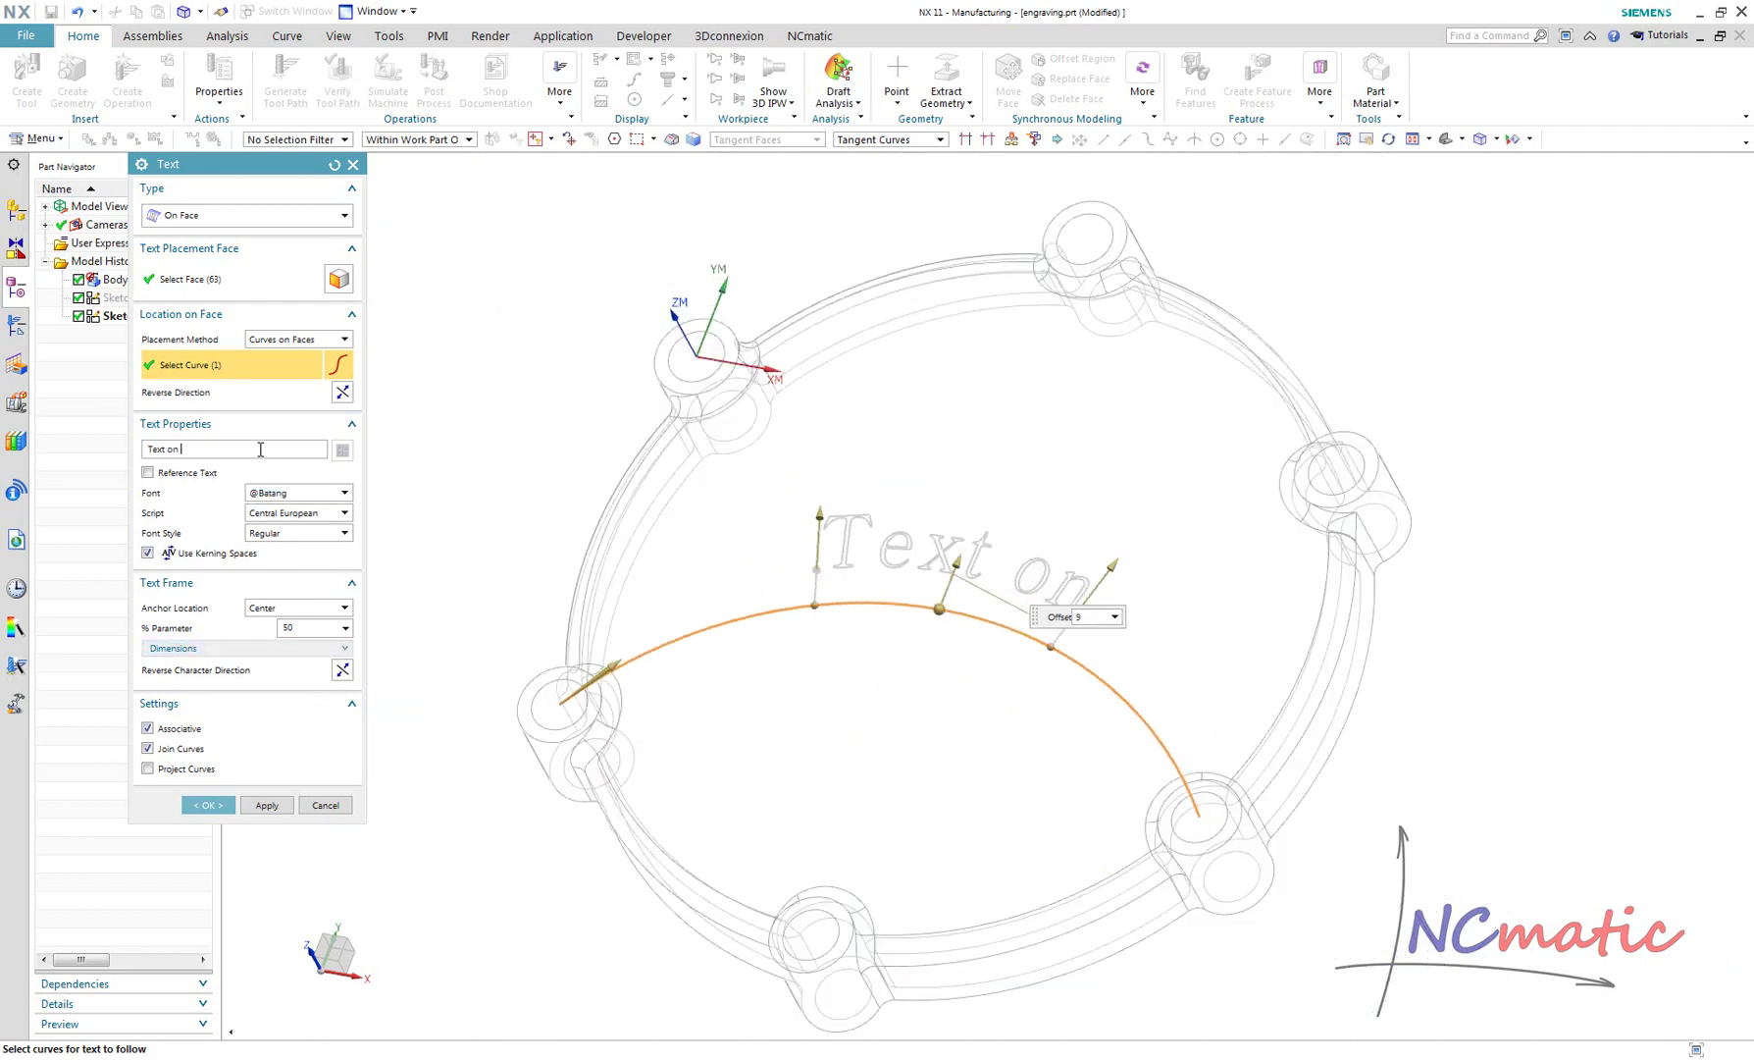
{"action": "type", "text": " Arc"}
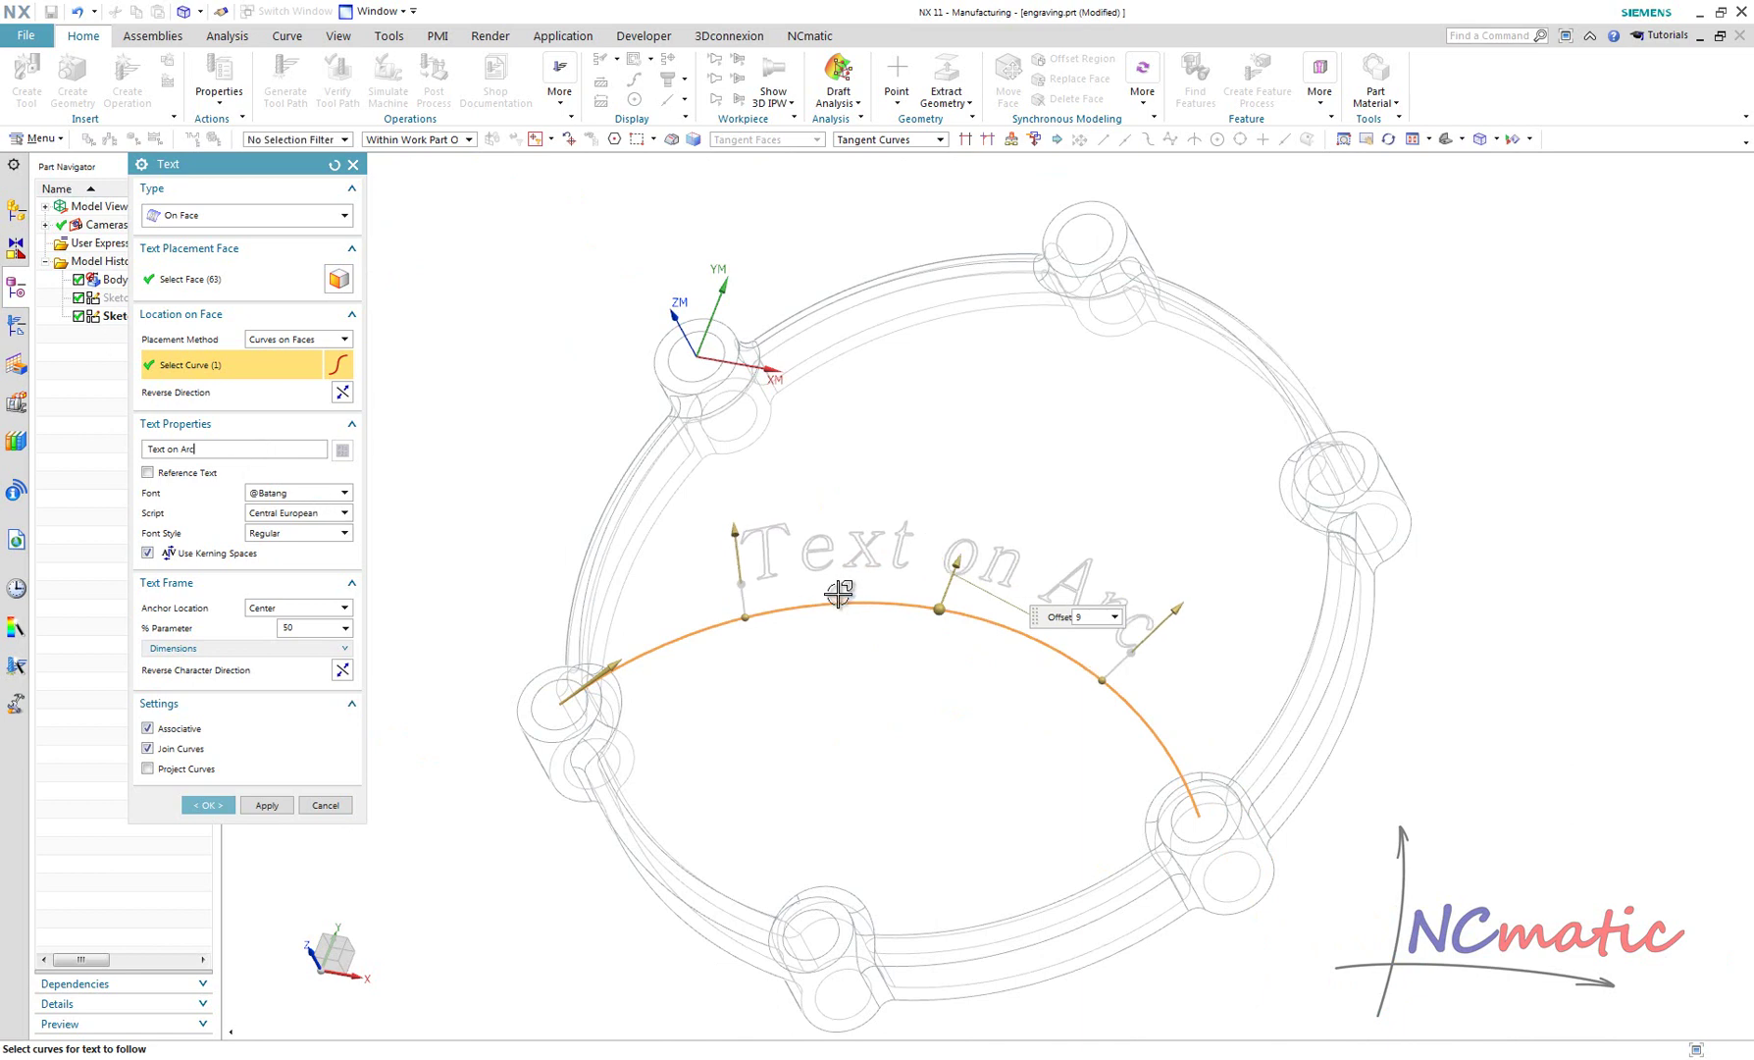
{"action": "left_click_drag", "start_coordinate": [960, 572], "coordinate": [961, 587]}
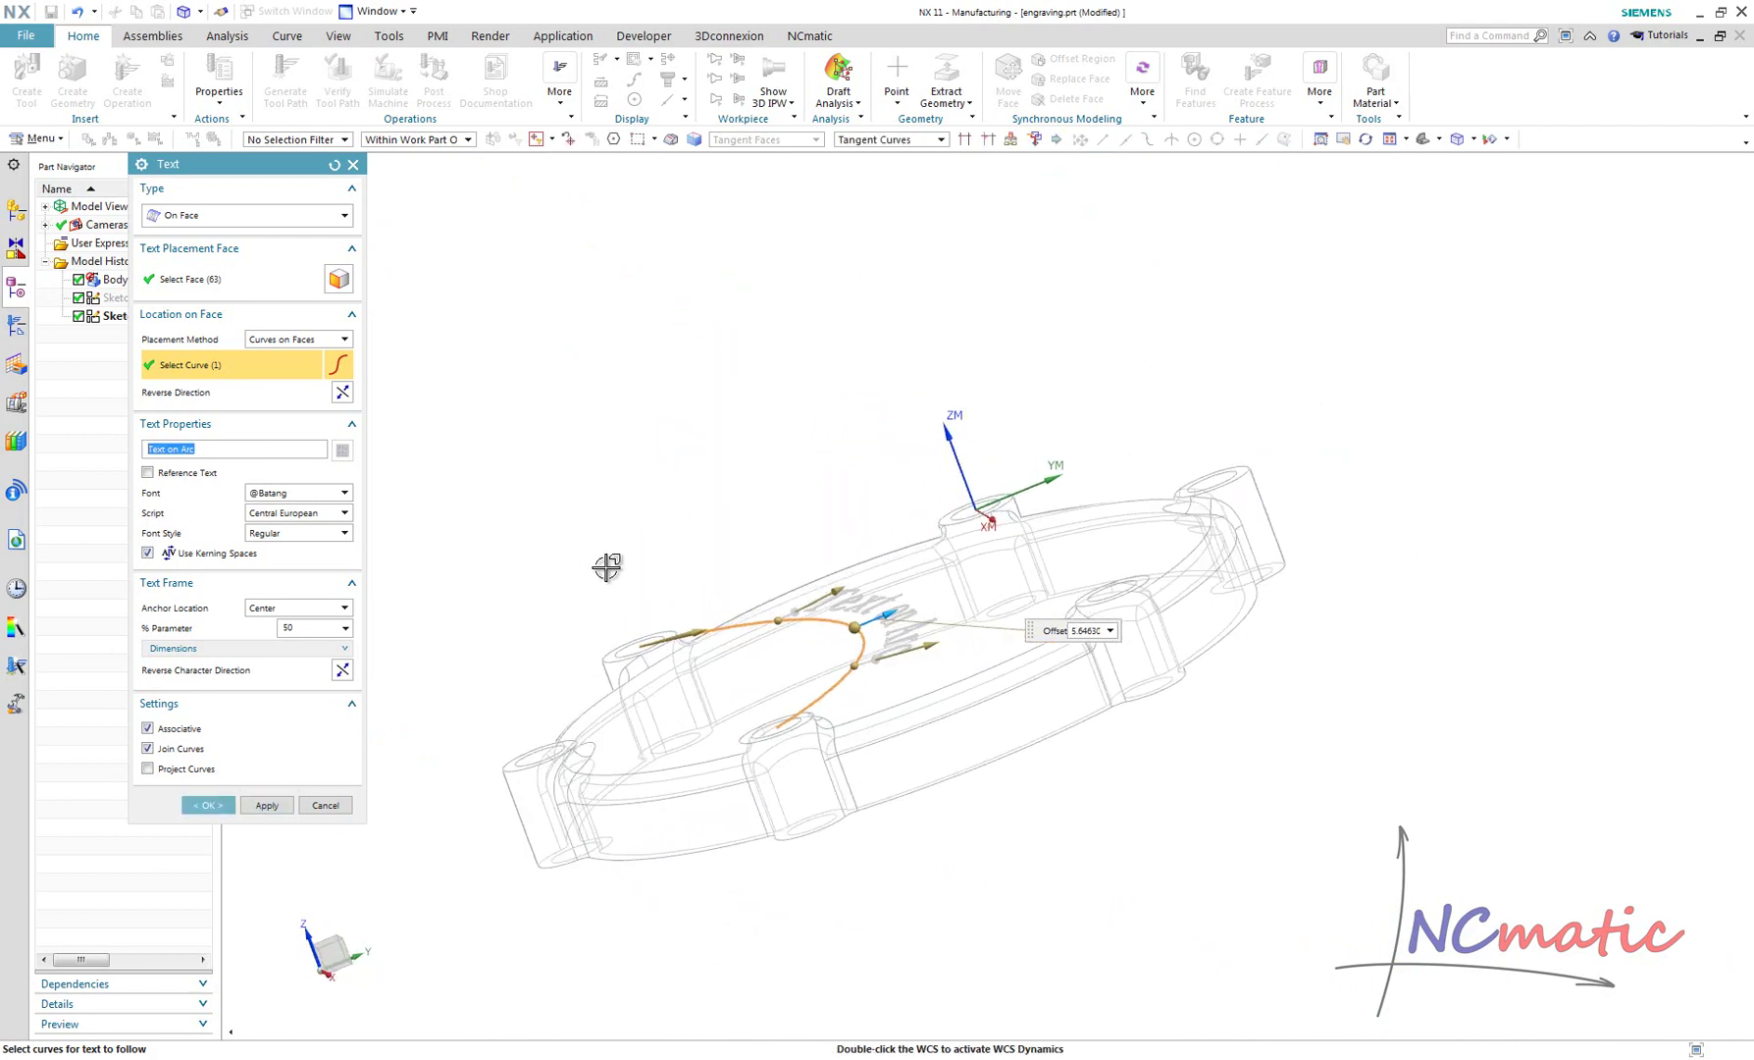
Step: Enable curve projection so the text lies on the domed face, and create the text
{"action": "middle_click_drag", "start_coordinate": [737, 554], "coordinate": [463, 783]}
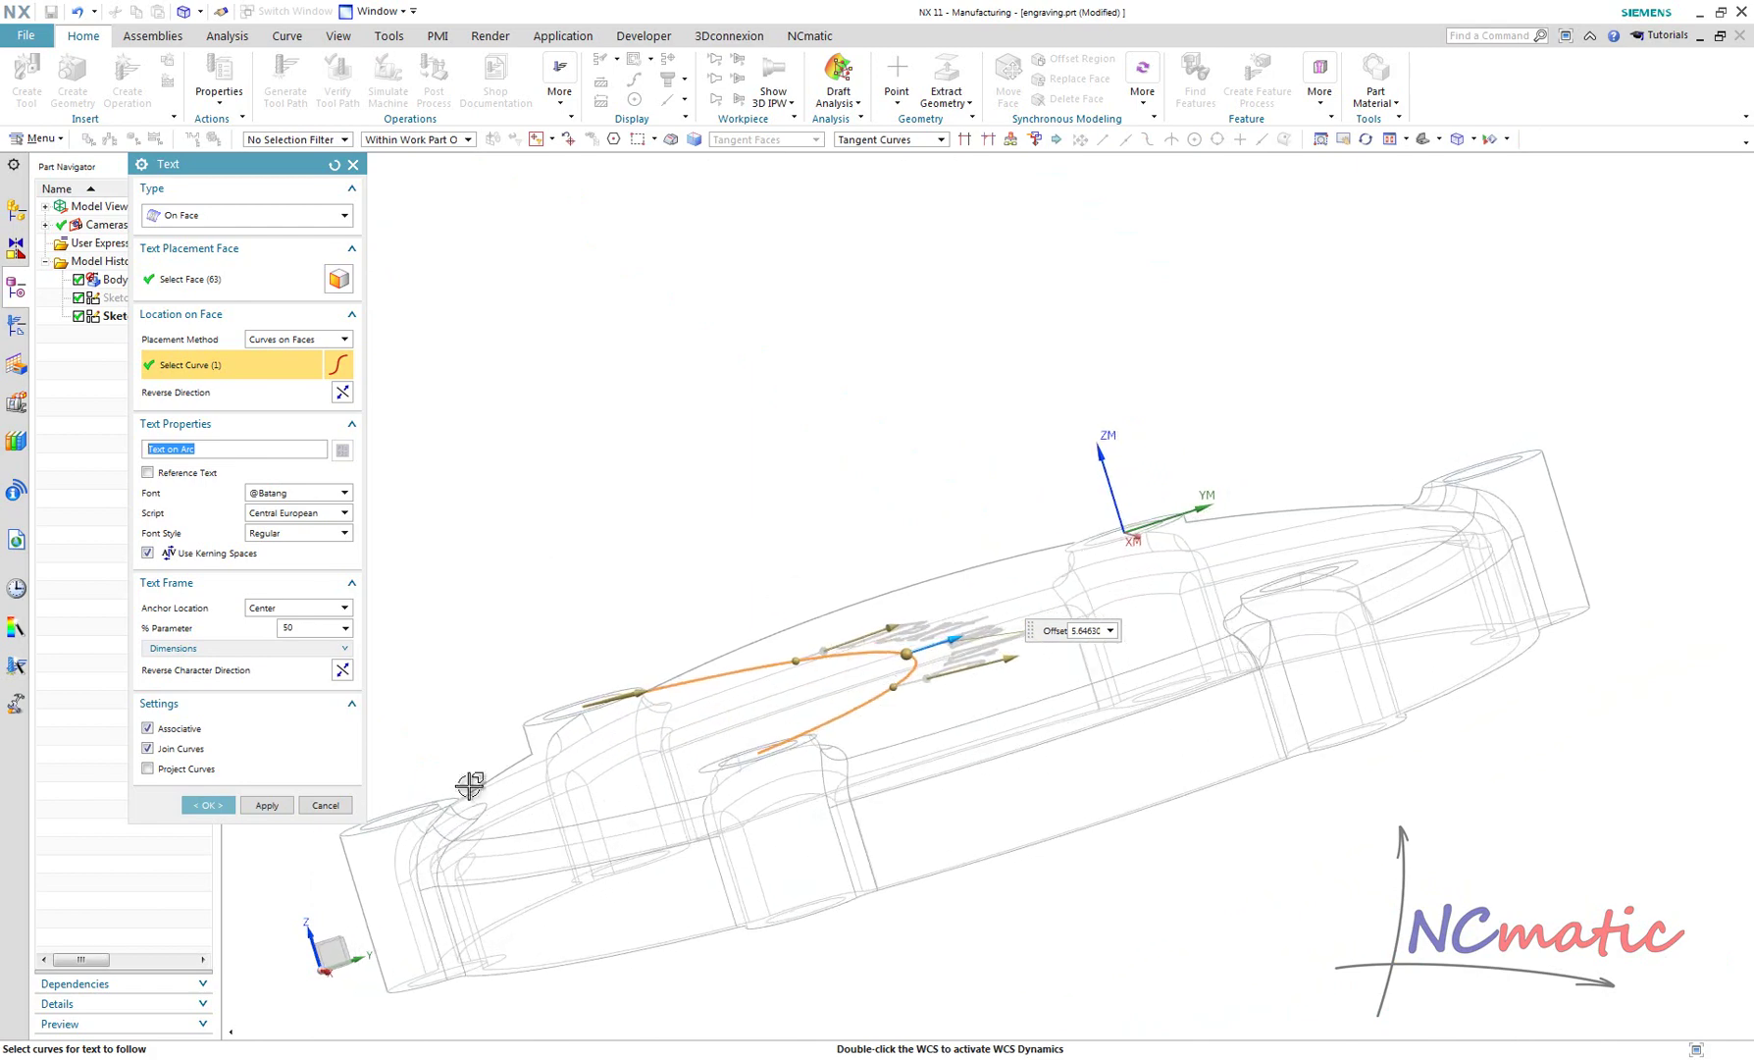
{"action": "left_click", "coordinate": [196, 770]}
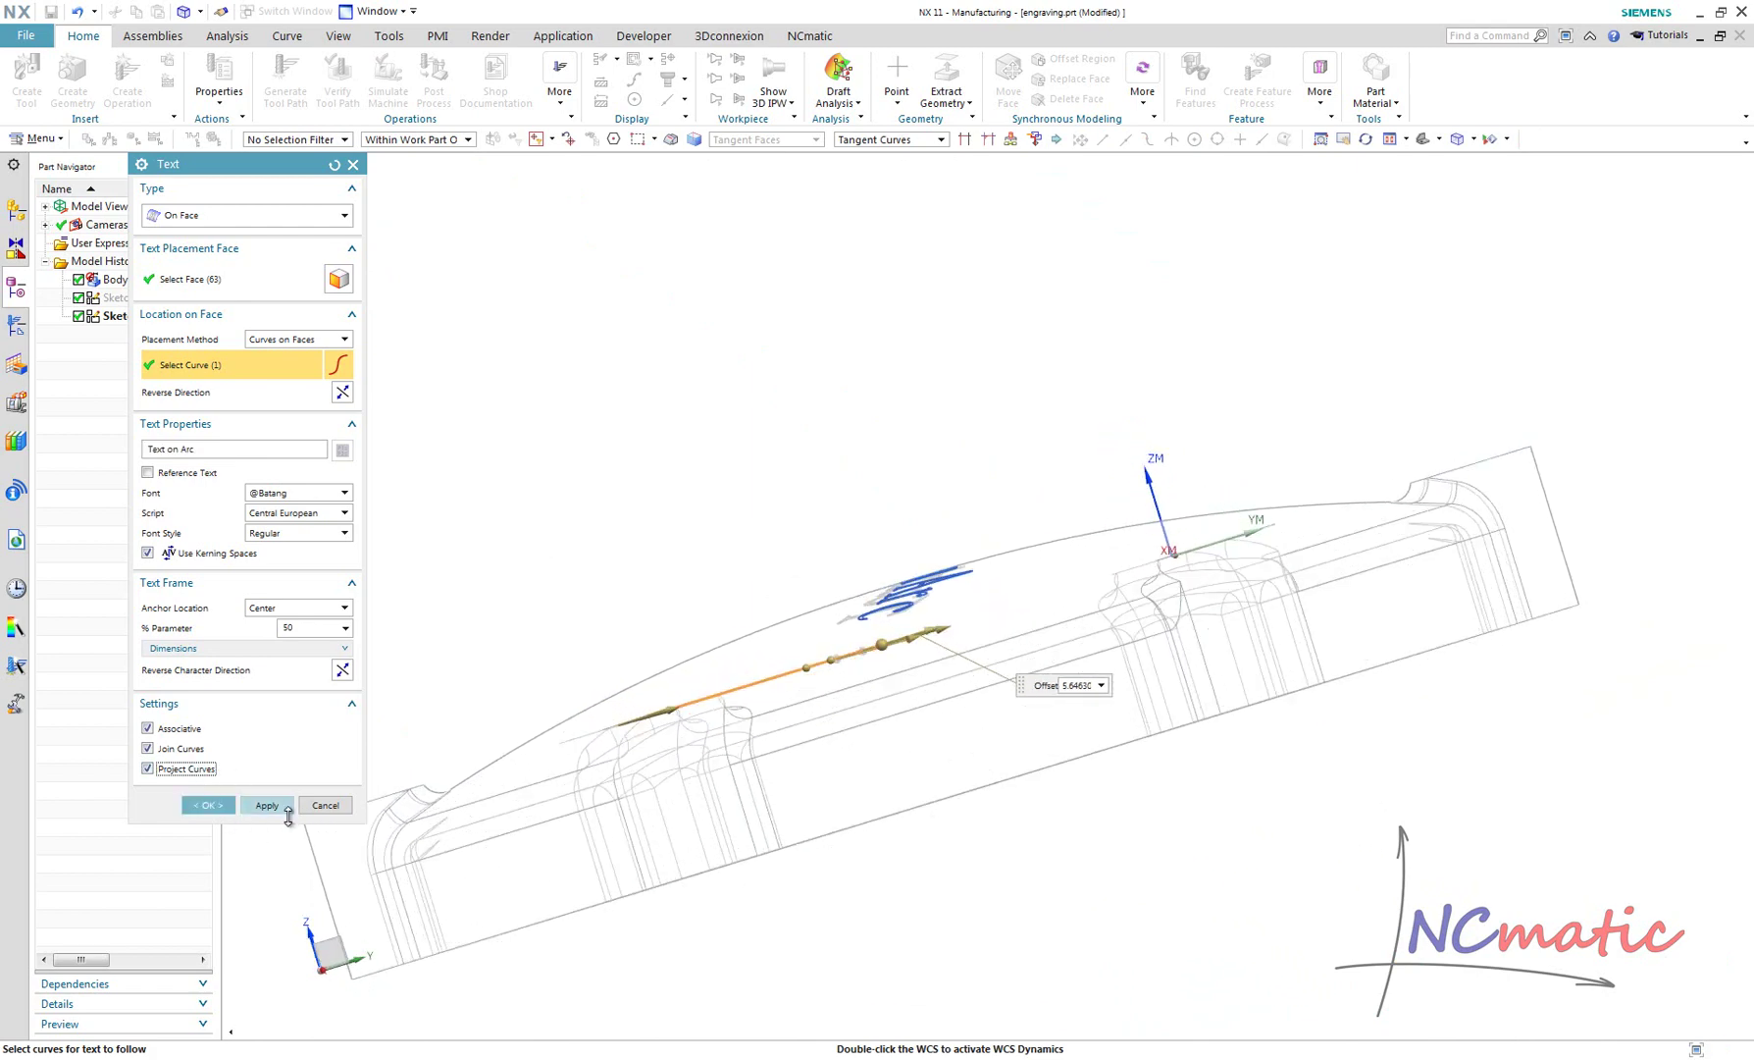
{"action": "left_click", "coordinate": [210, 804]}
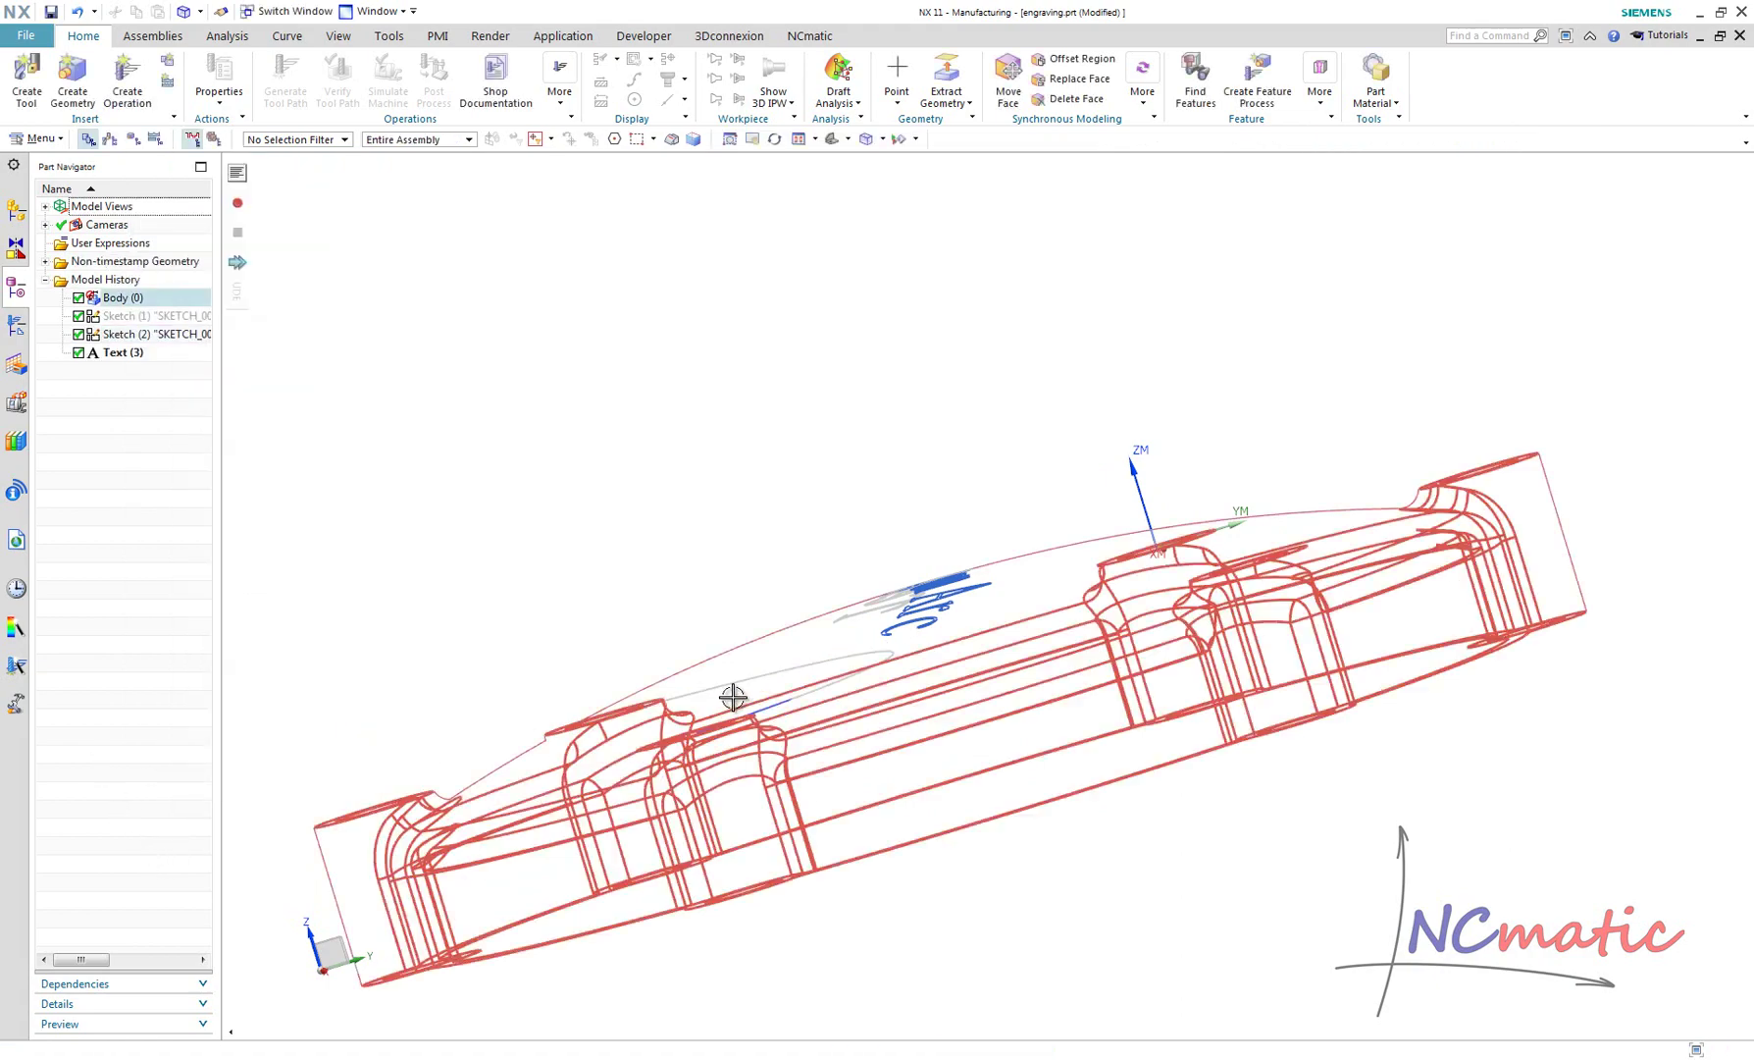
Step: Project the sketched arc onto the cover's single domed top face along the Z-axis
{"action": "middle_click_drag", "start_coordinate": [789, 622], "coordinate": [783, 626]}
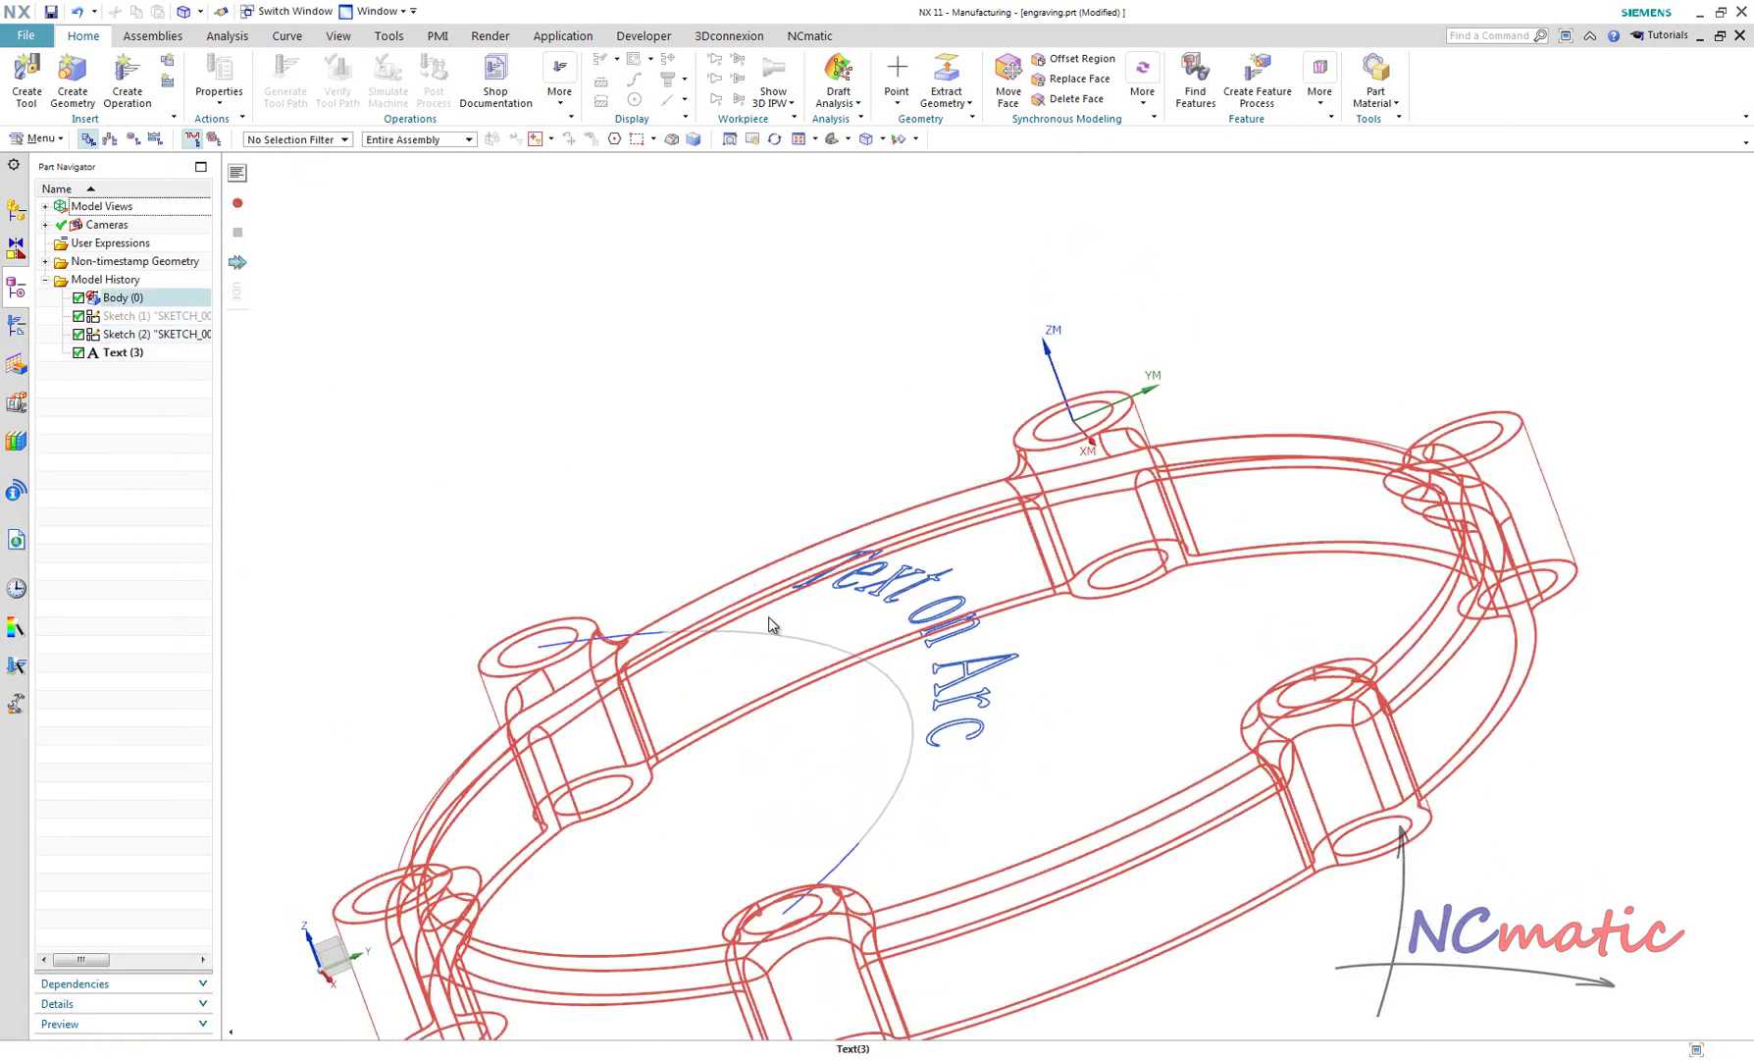
{"action": "left_click", "coordinate": [968, 102]}
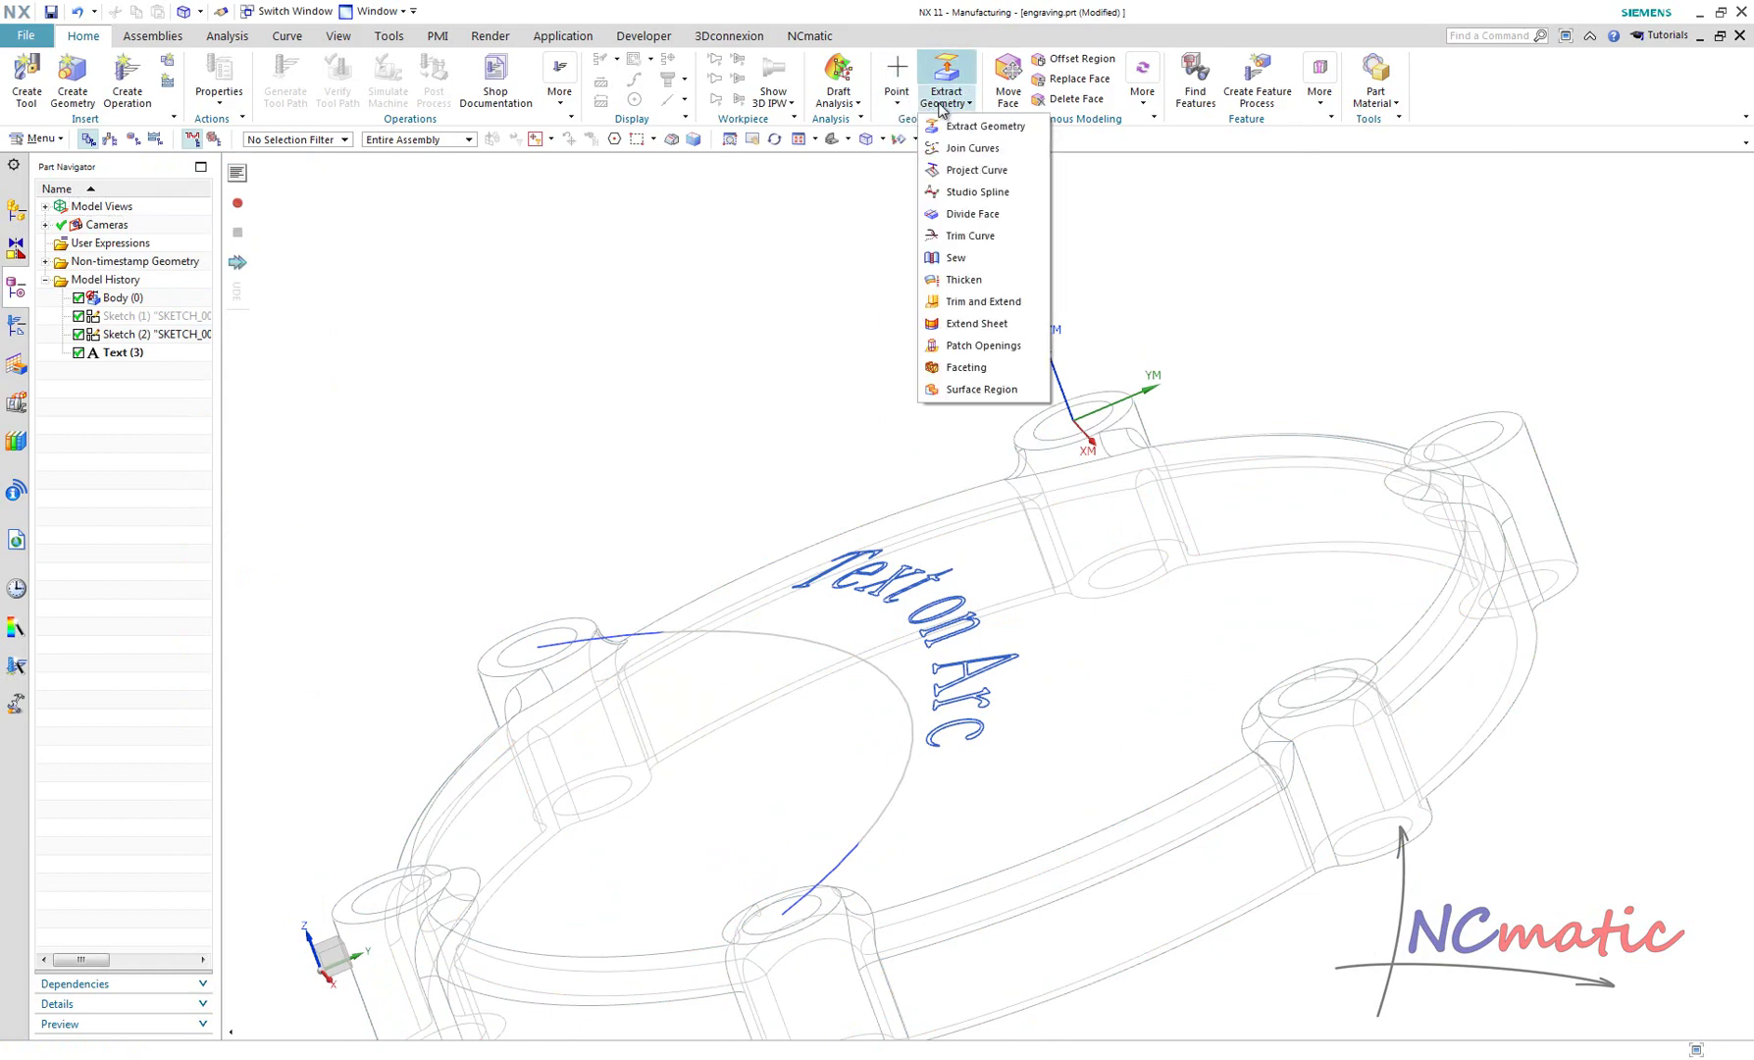
{"action": "left_click", "coordinate": [1000, 175]}
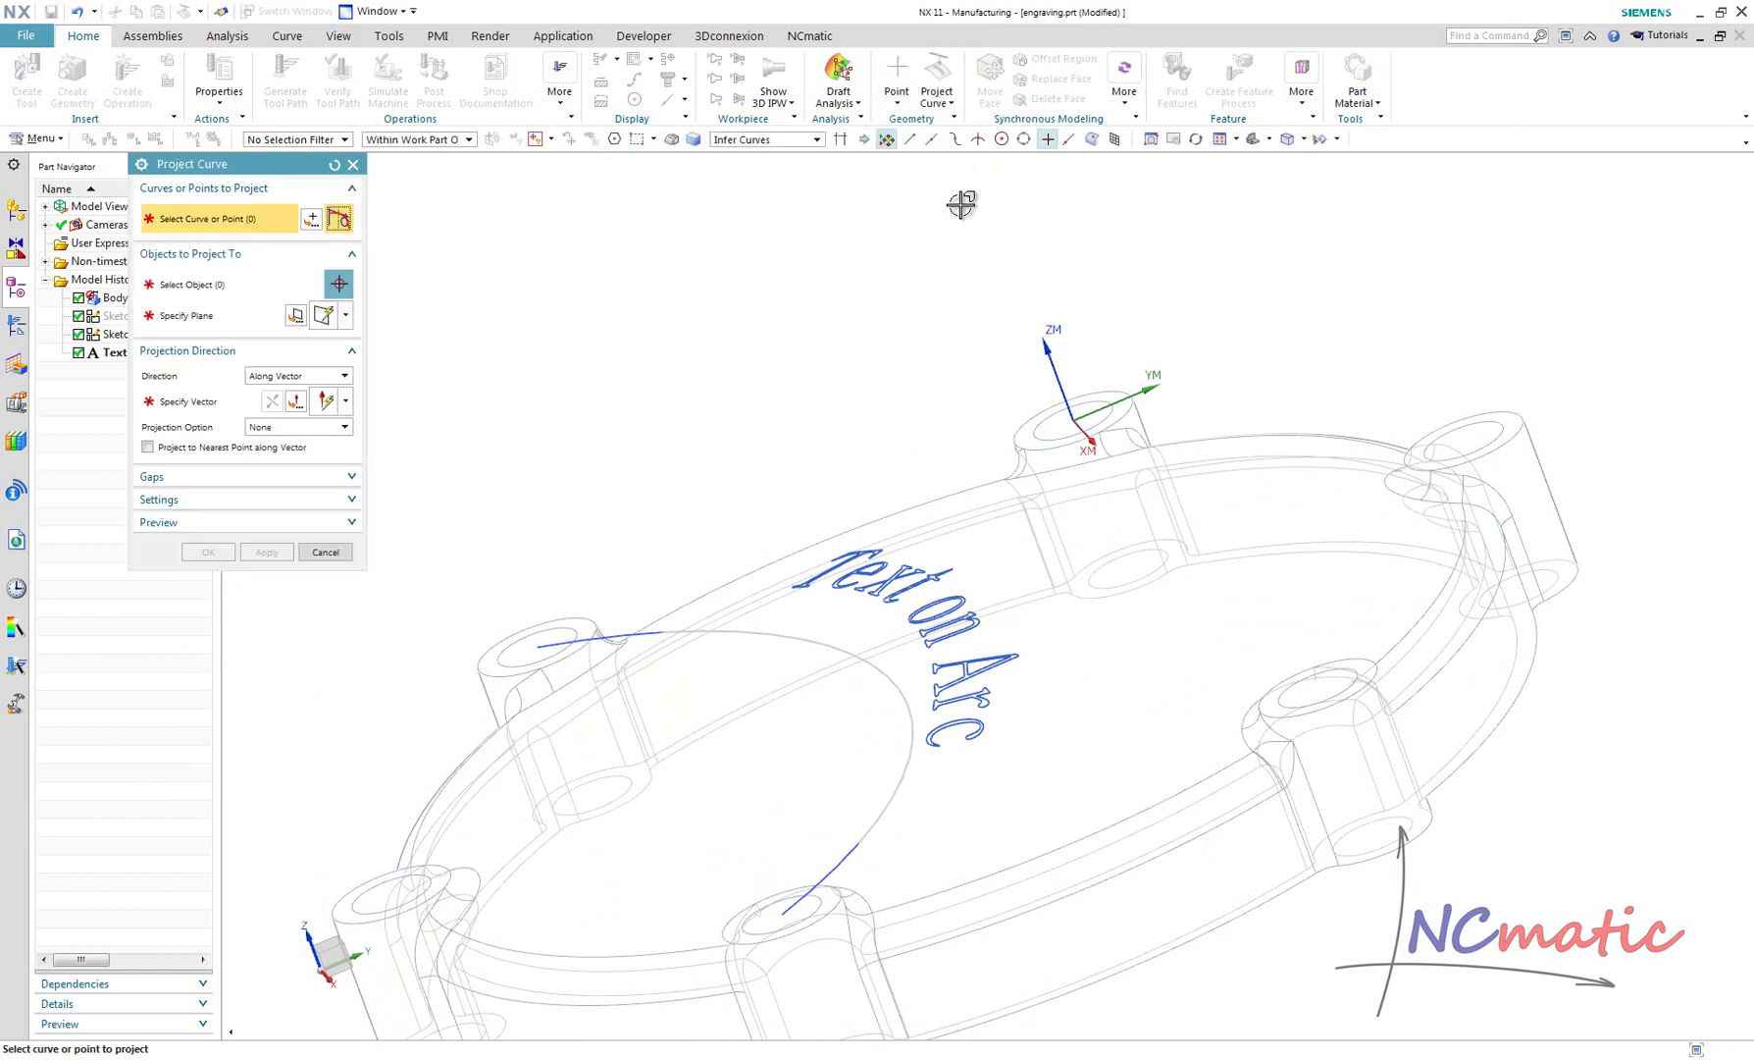
{"action": "left_click", "coordinate": [747, 636]}
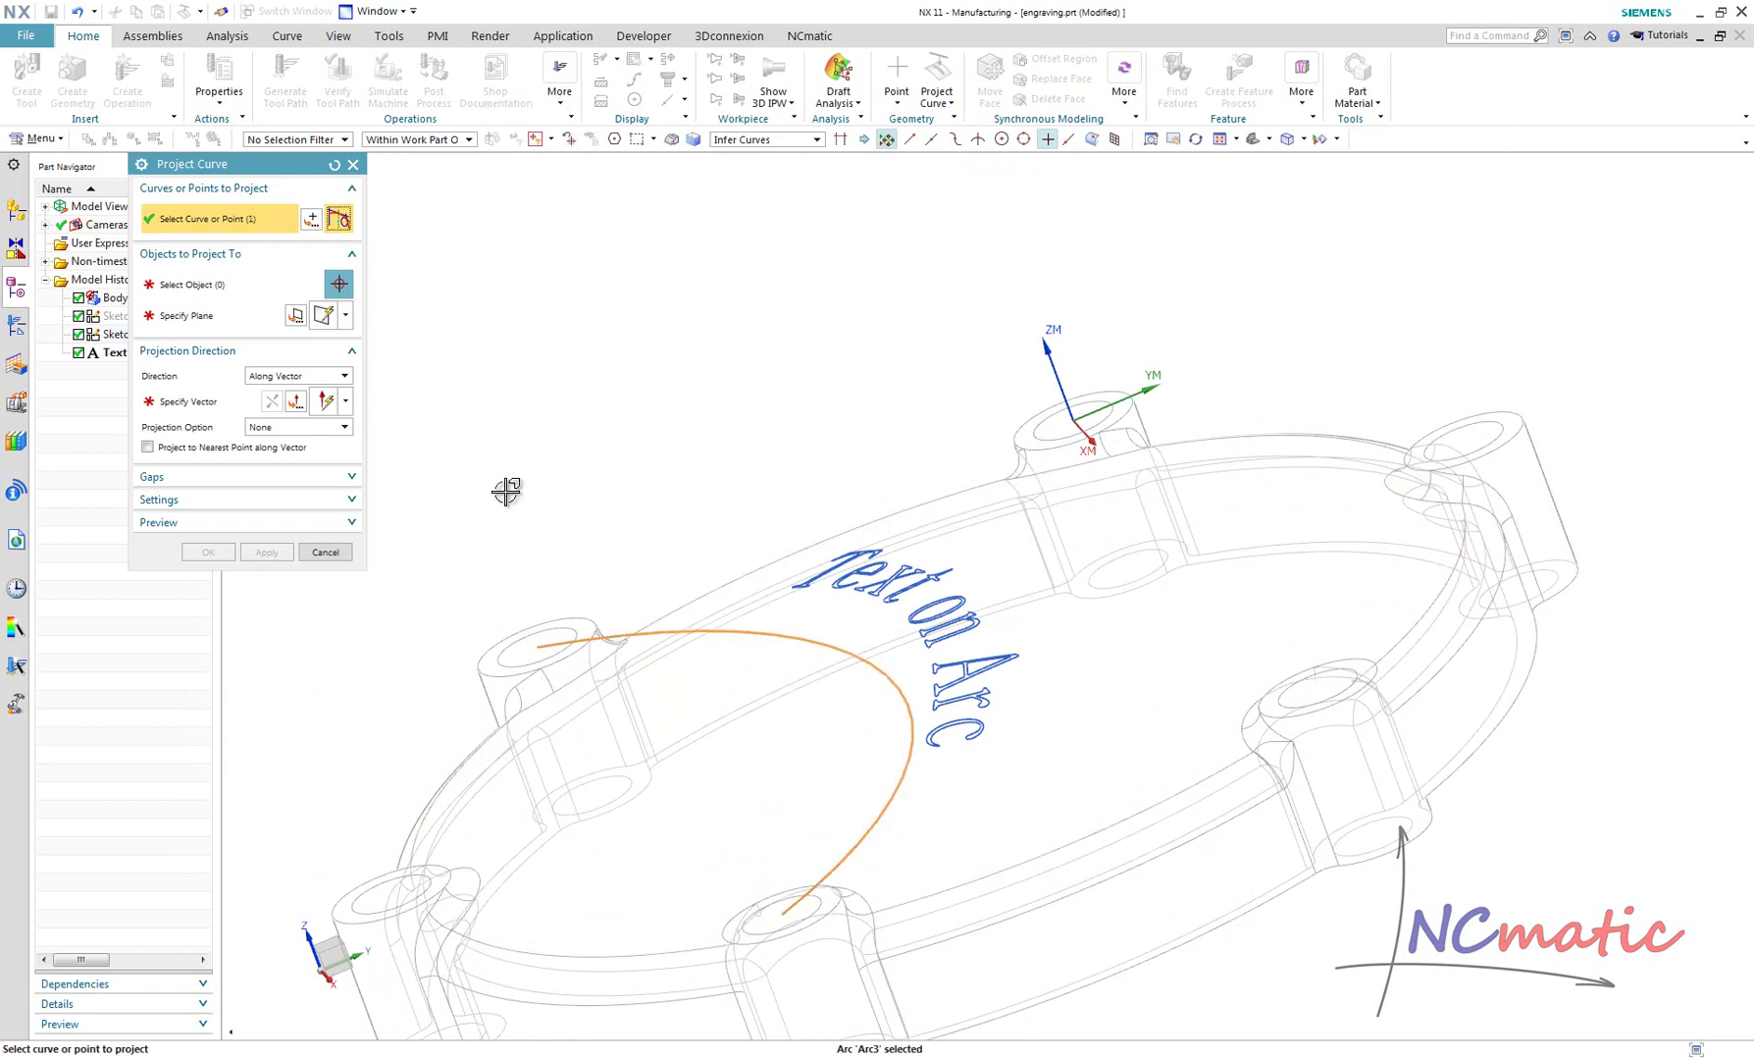
{"action": "left_click", "coordinate": [223, 291]}
{"action": "left_click", "coordinate": [651, 727]}
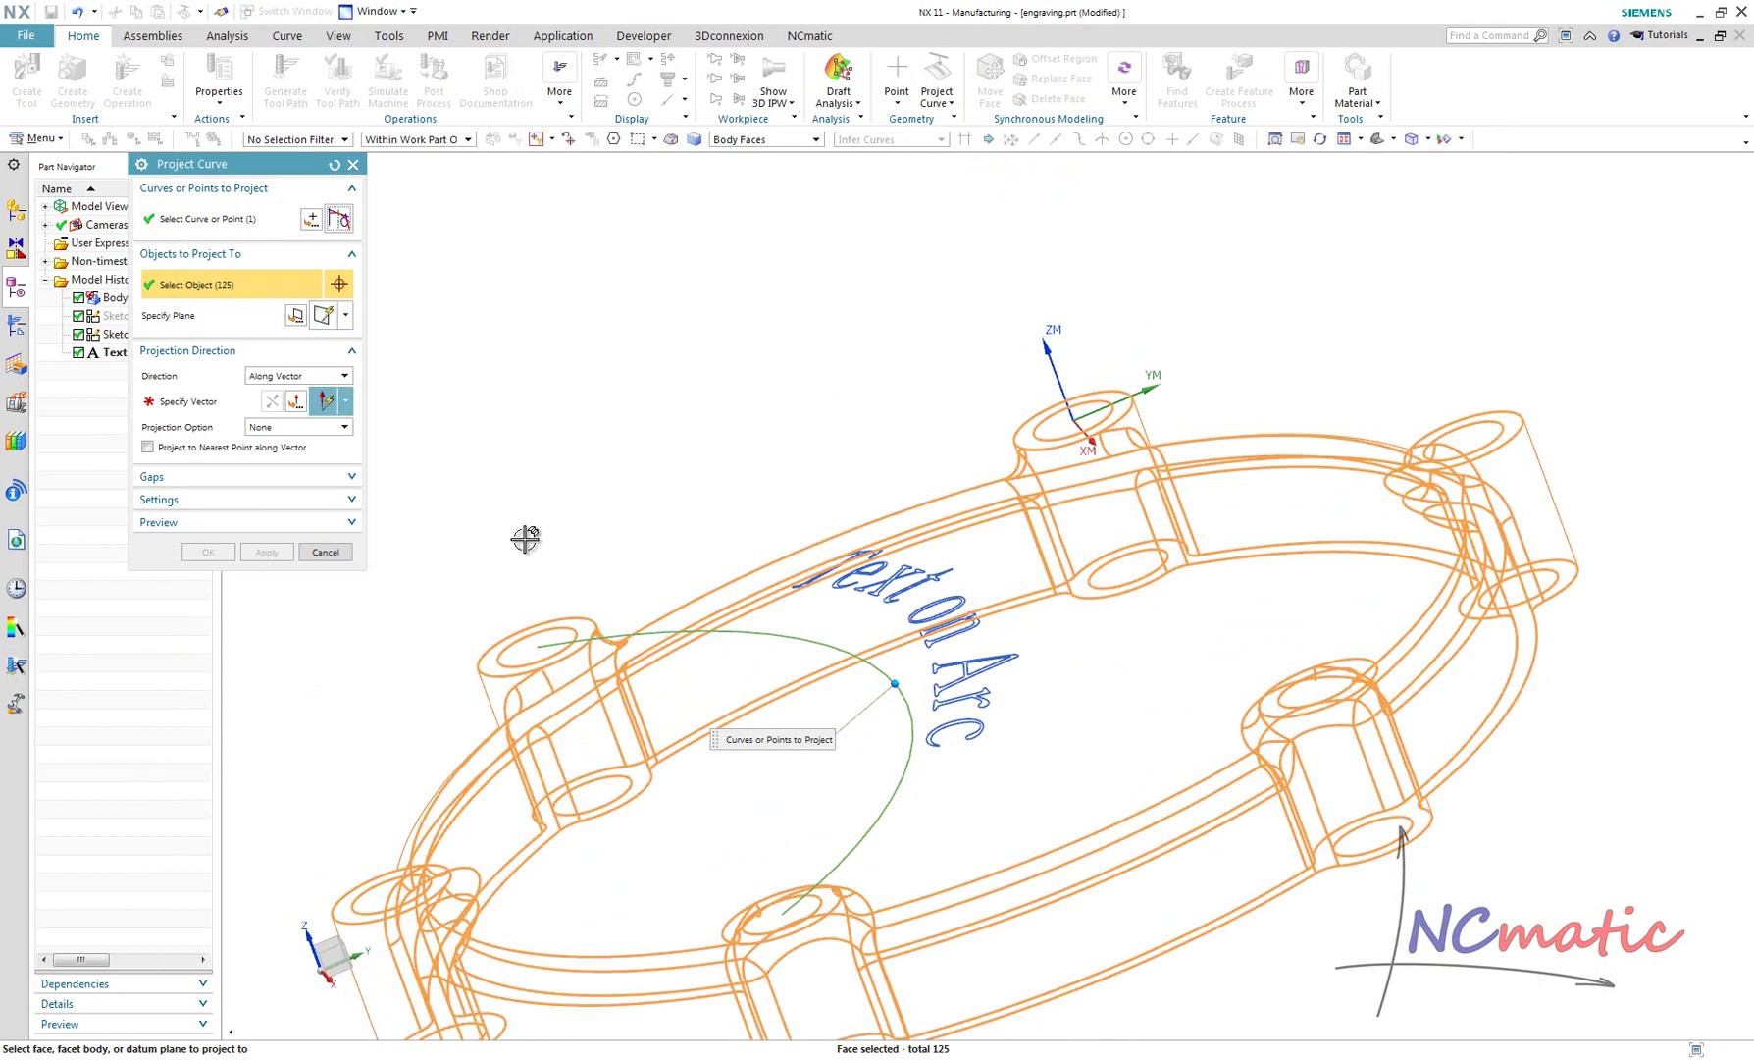
{"action": "left_click", "coordinate": [636, 751], "text": "shift"}
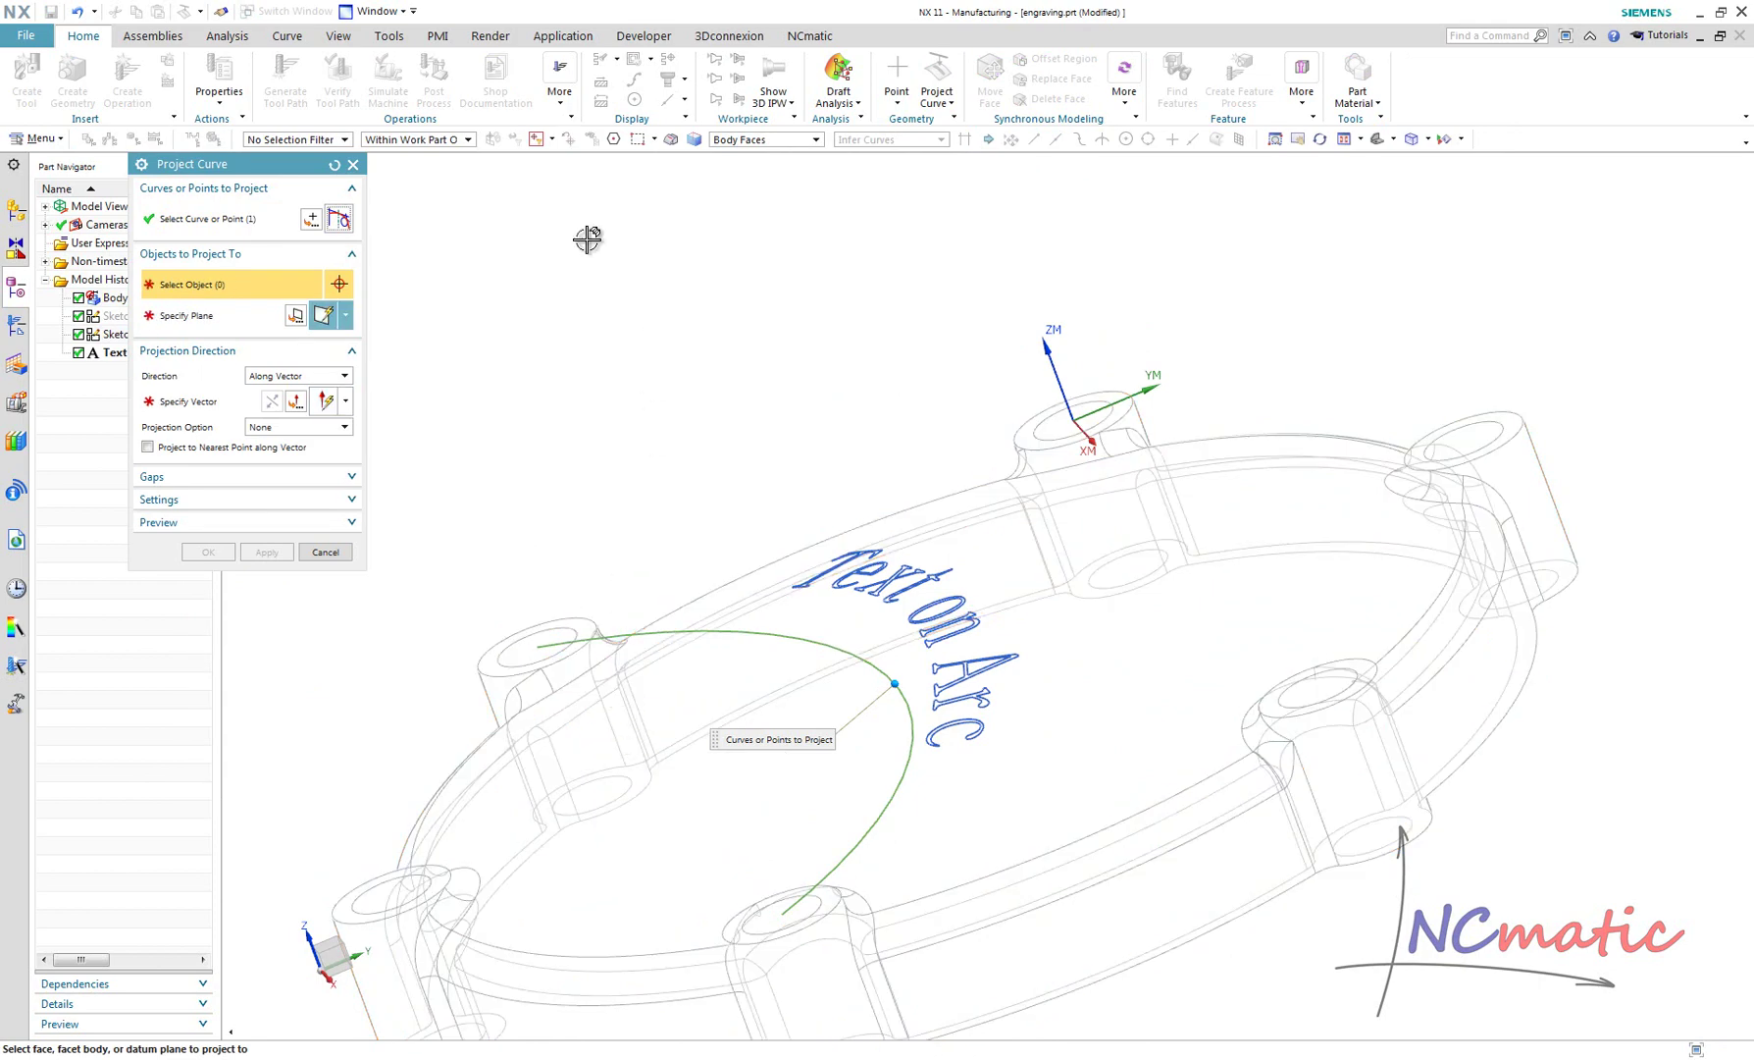
{"action": "left_click", "coordinate": [775, 139]}
{"action": "left_click", "coordinate": [770, 150]}
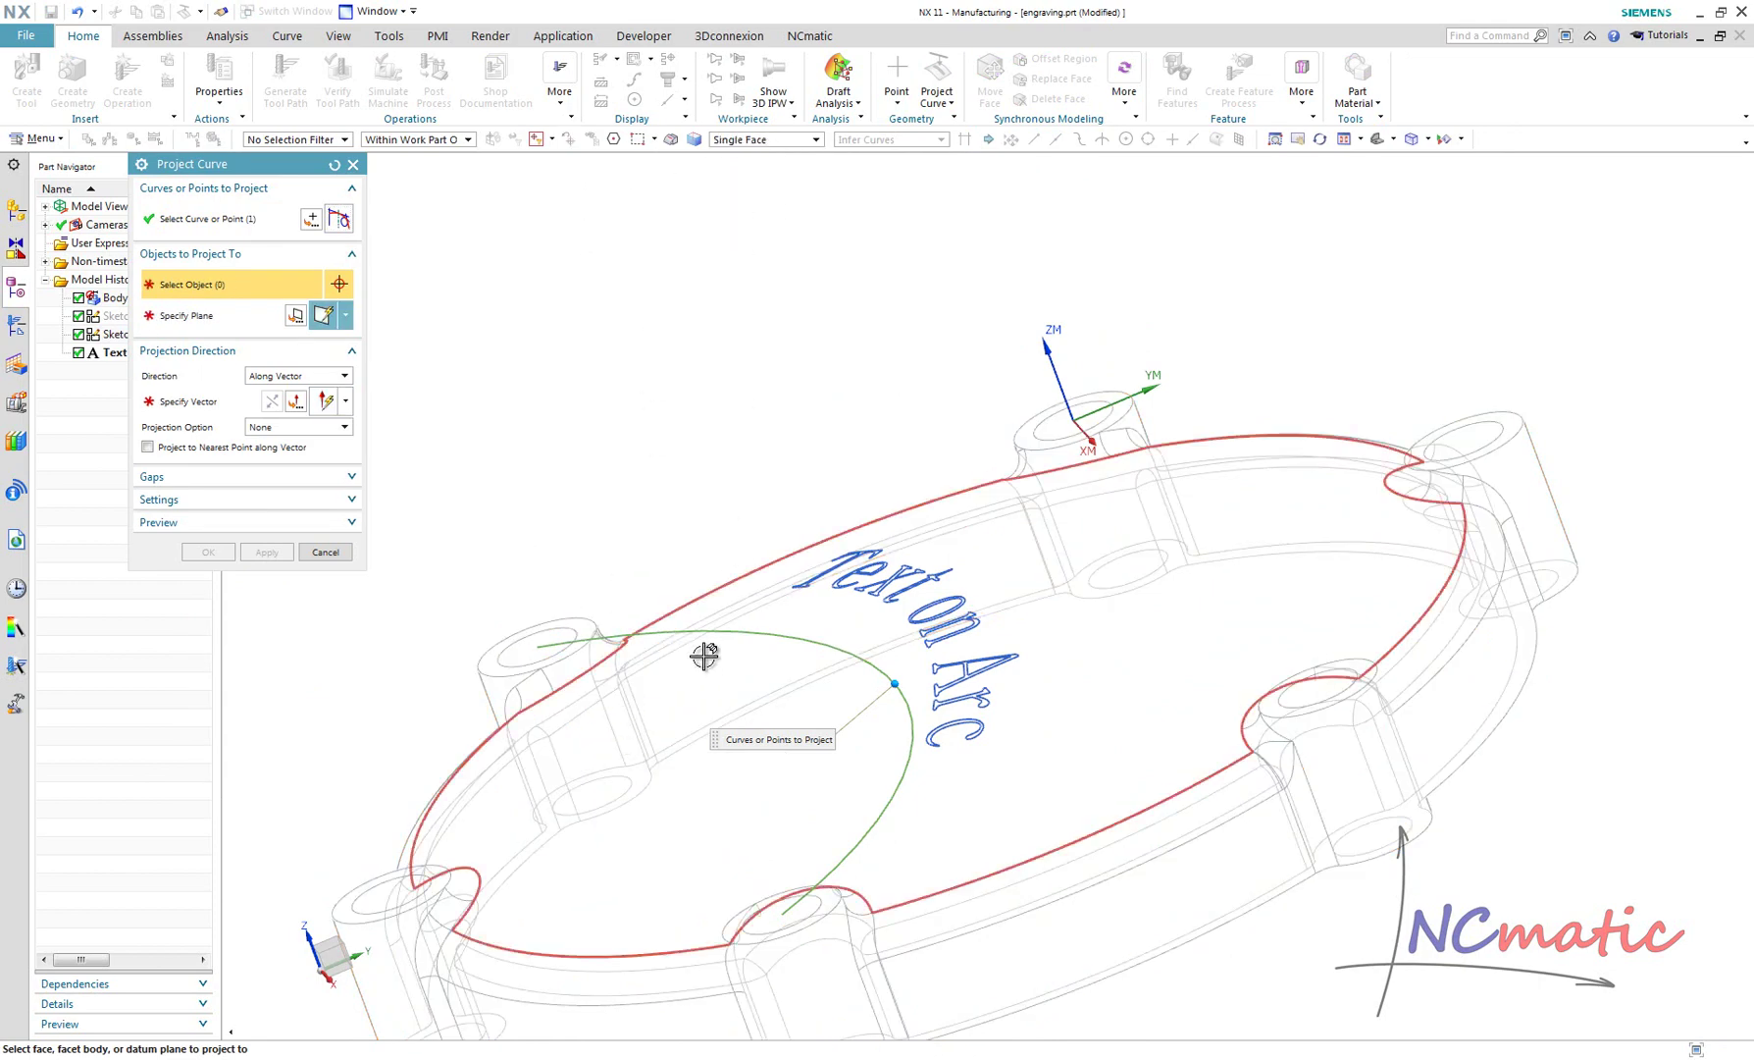
{"action": "left_click", "coordinate": [705, 678]}
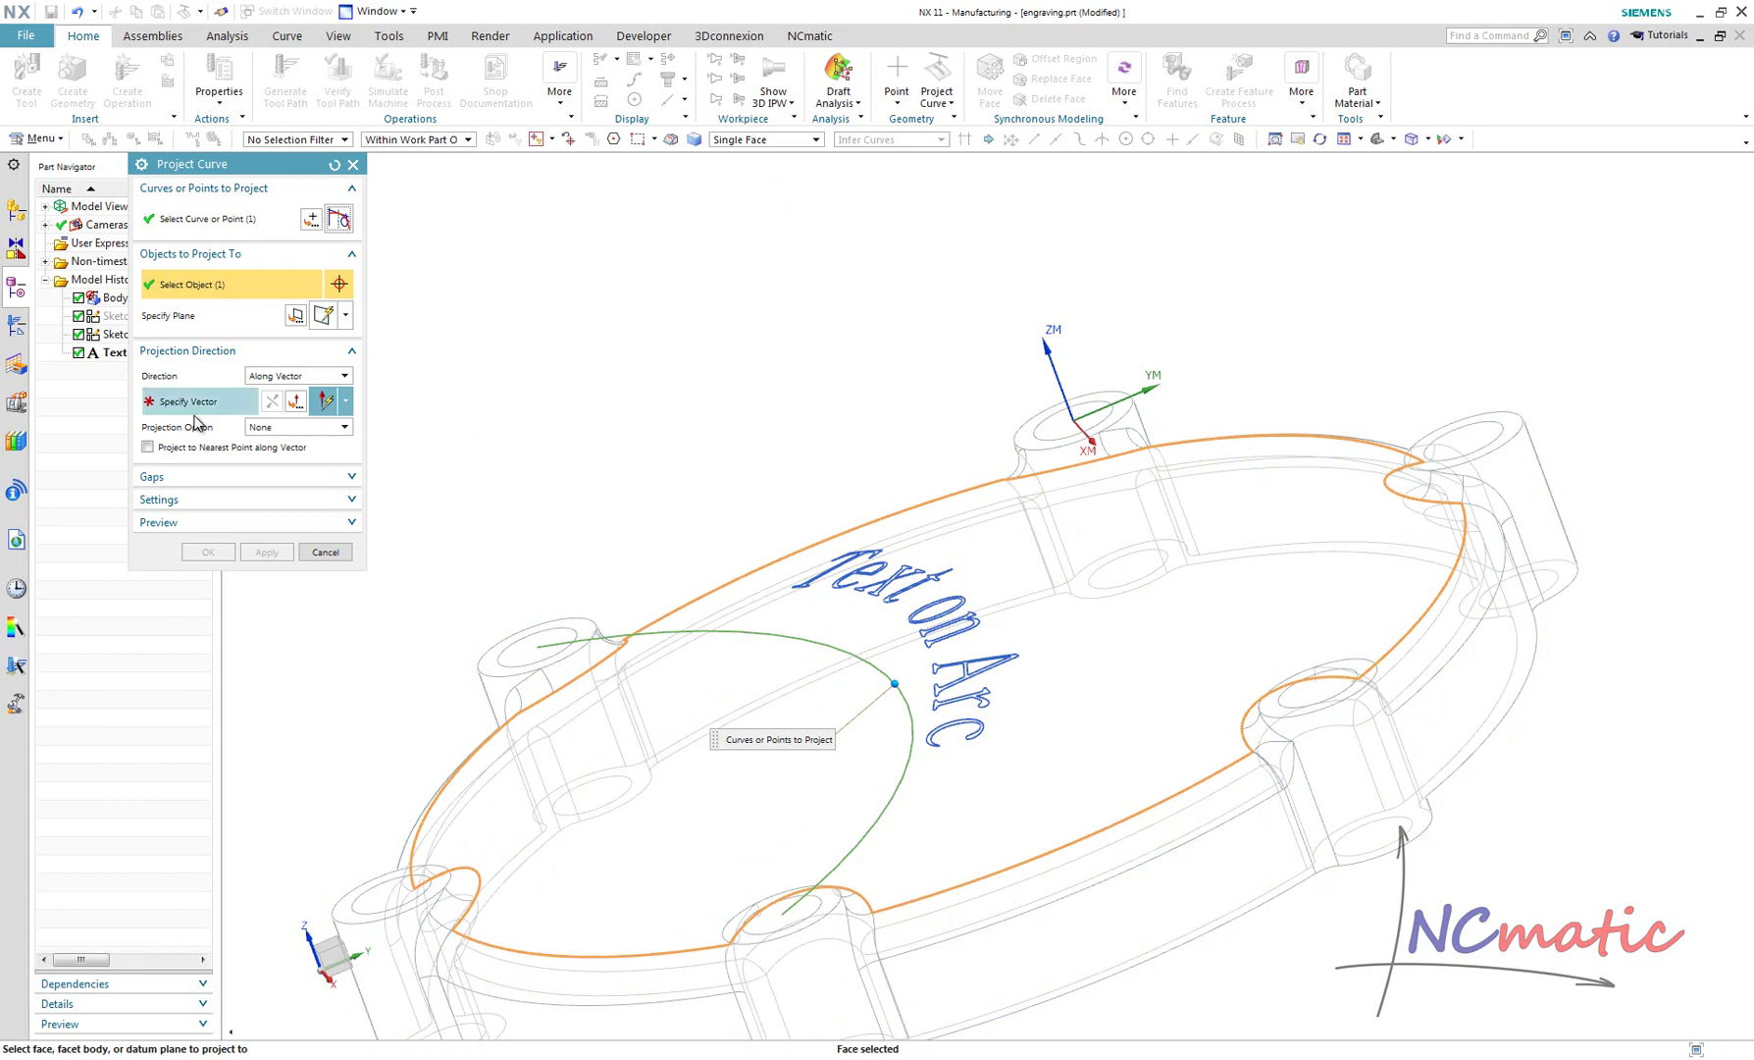
{"action": "left_click", "coordinate": [322, 397]}
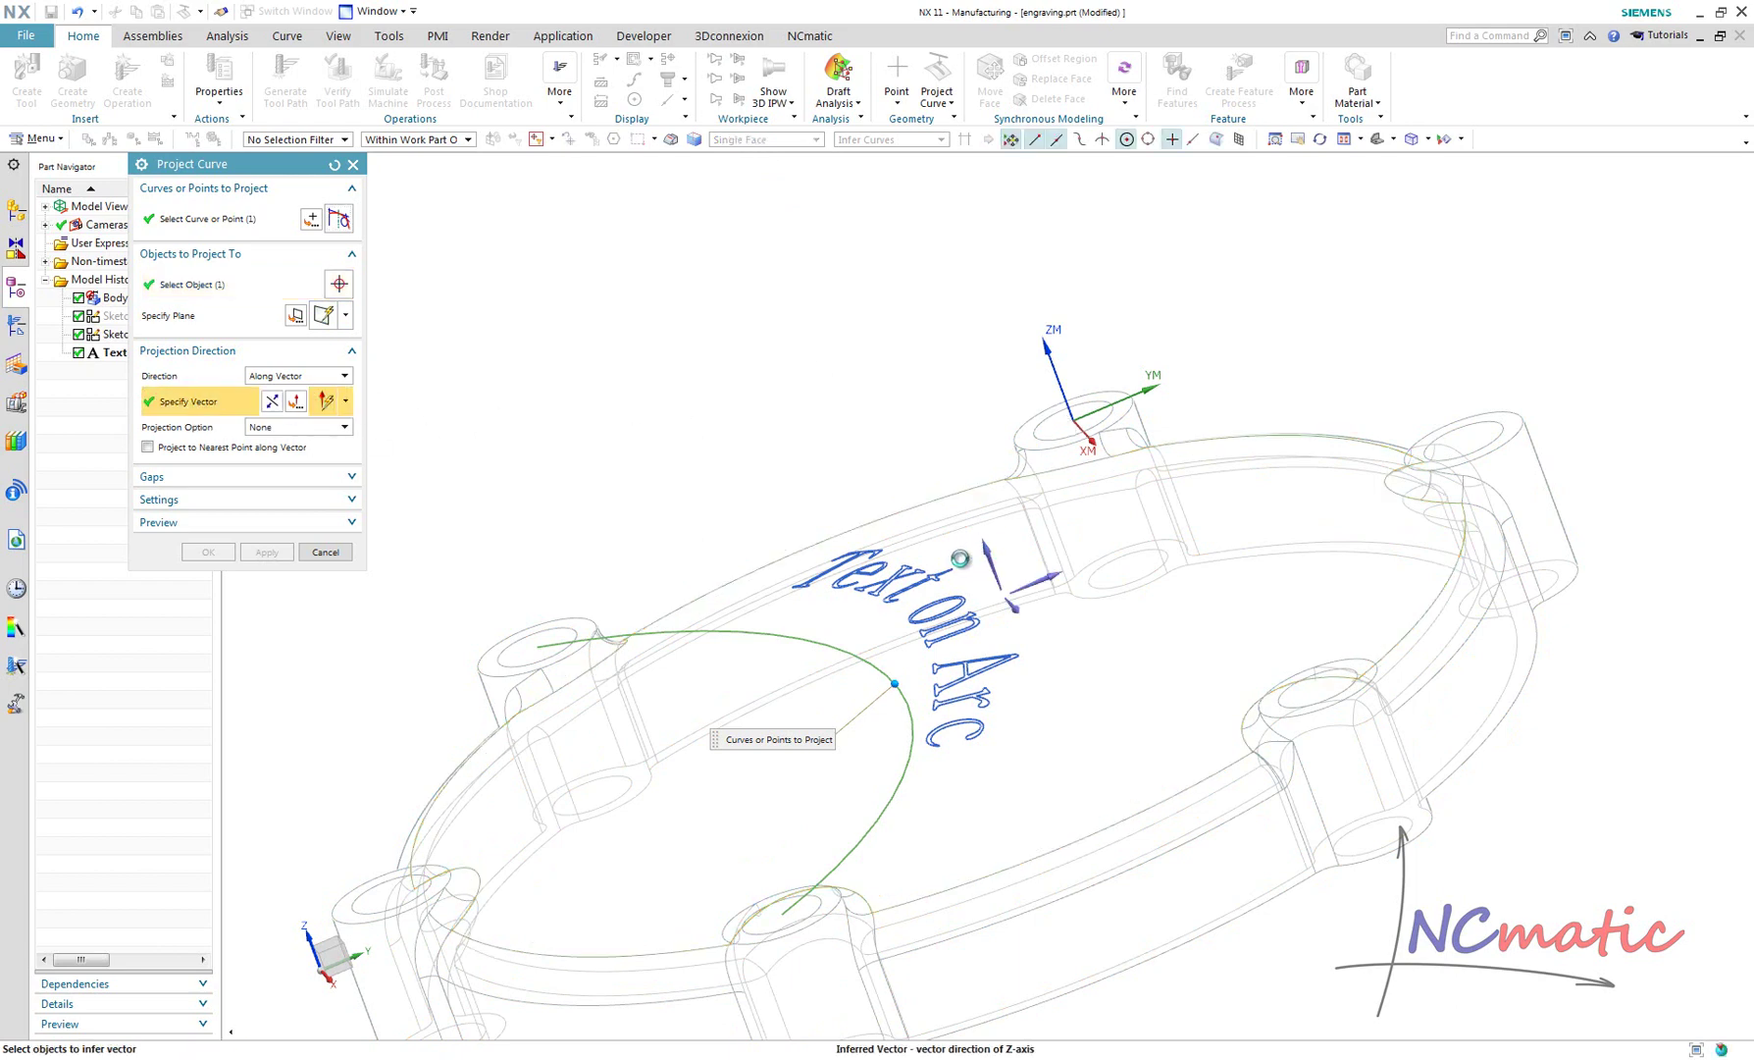
{"action": "left_click", "coordinate": [207, 552]}
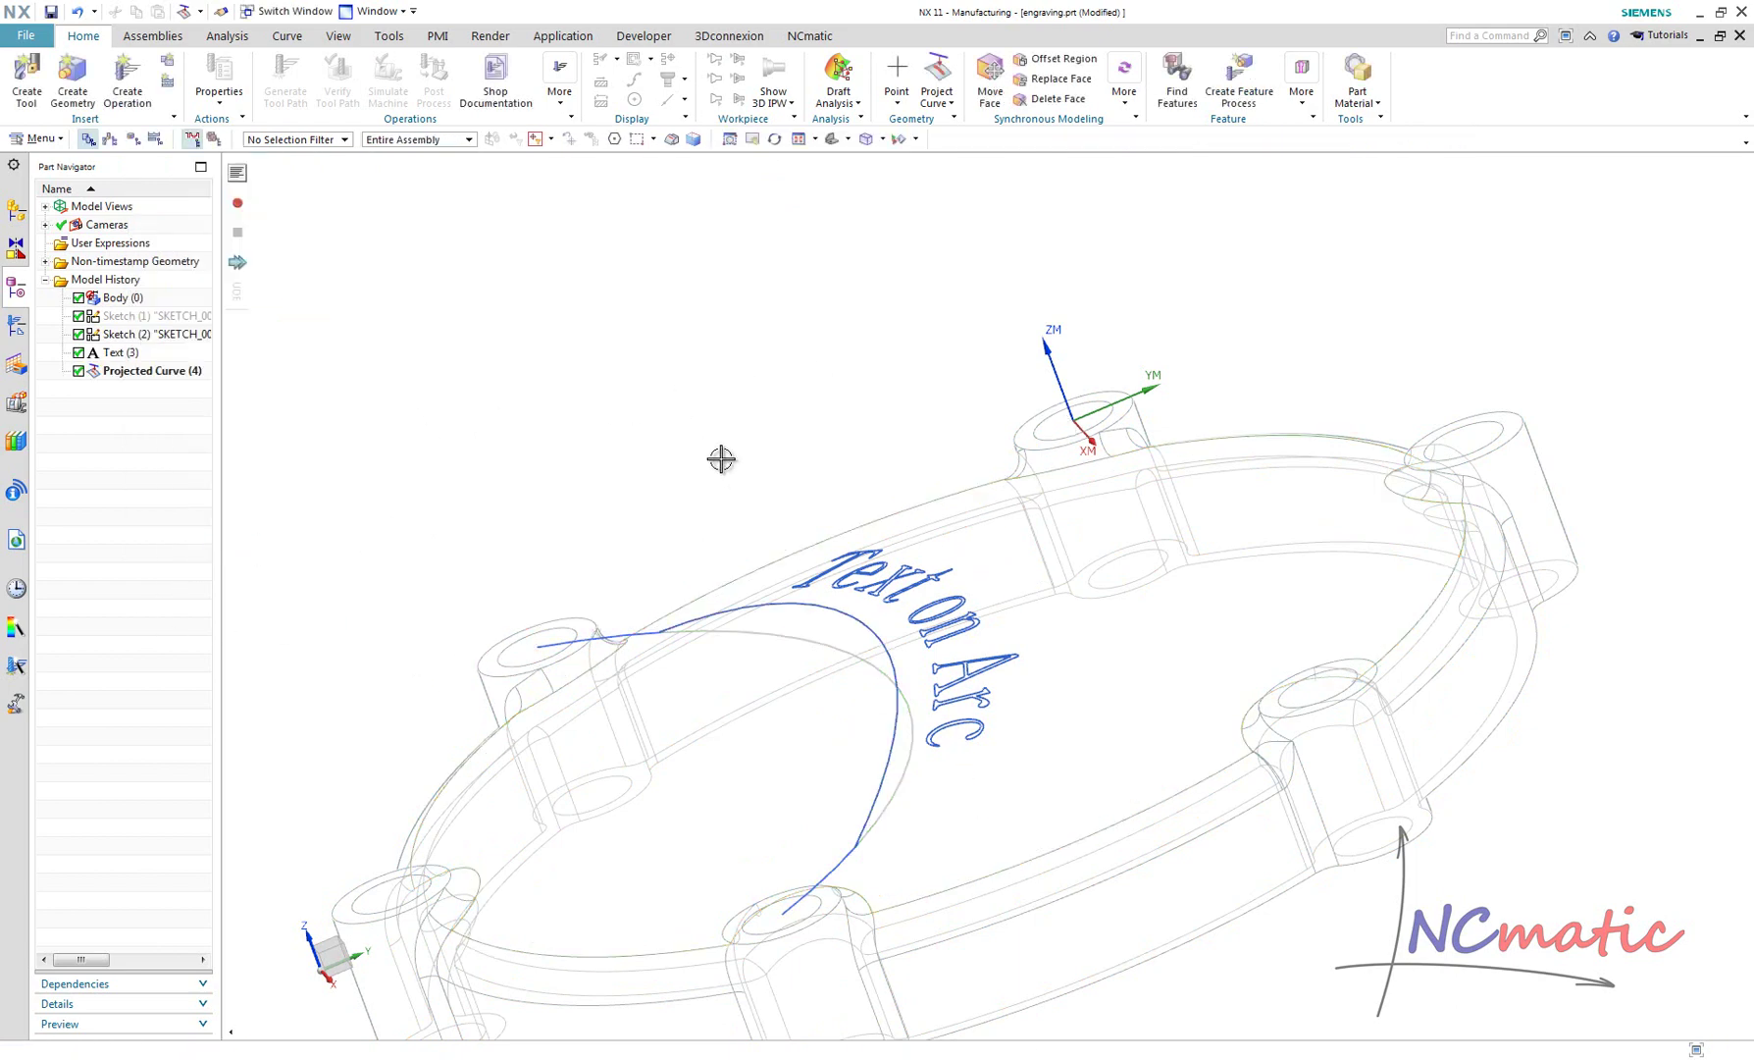
Step: Shade the model and hide the arc sketch, leaving the text and the projected arc displayed on the cover
{"action": "right_click_drag", "start_coordinate": [638, 471], "coordinate": [629, 370]}
{"action": "middle_click_drag", "start_coordinate": [937, 361], "coordinate": [541, 744]}
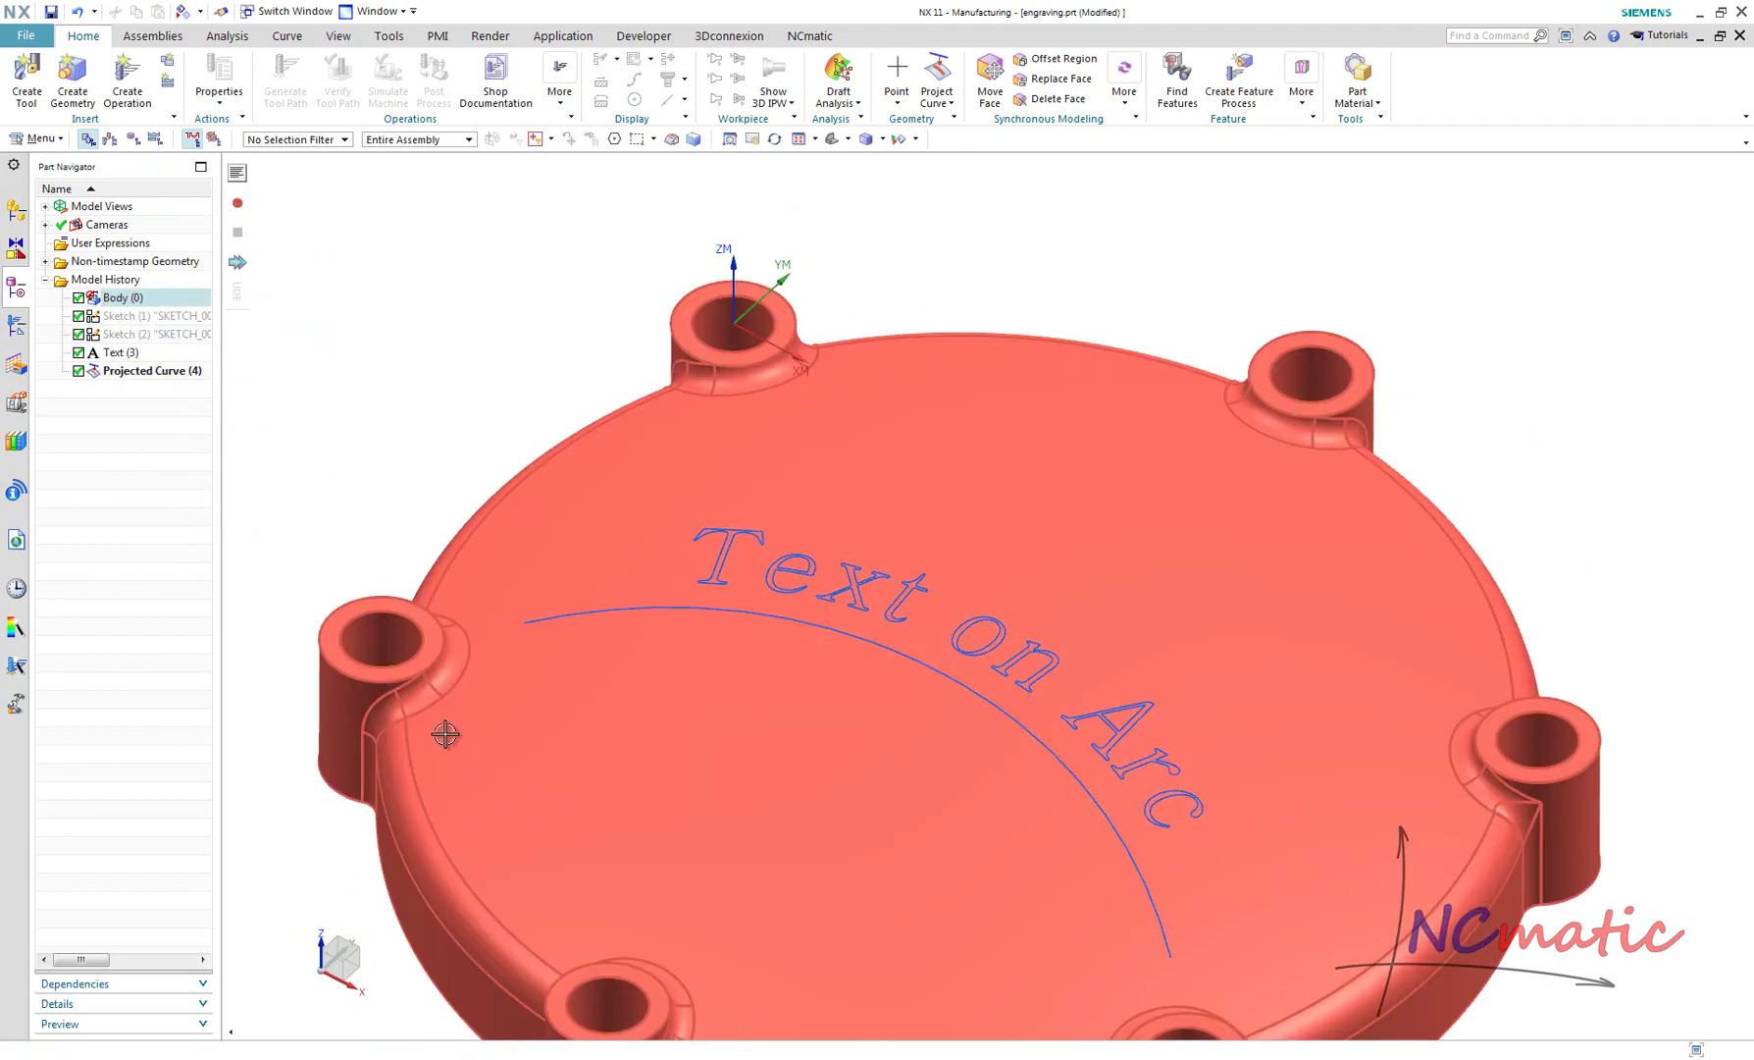
{"action": "middle_click_drag", "start_coordinate": [449, 614], "coordinate": [1419, 683]}
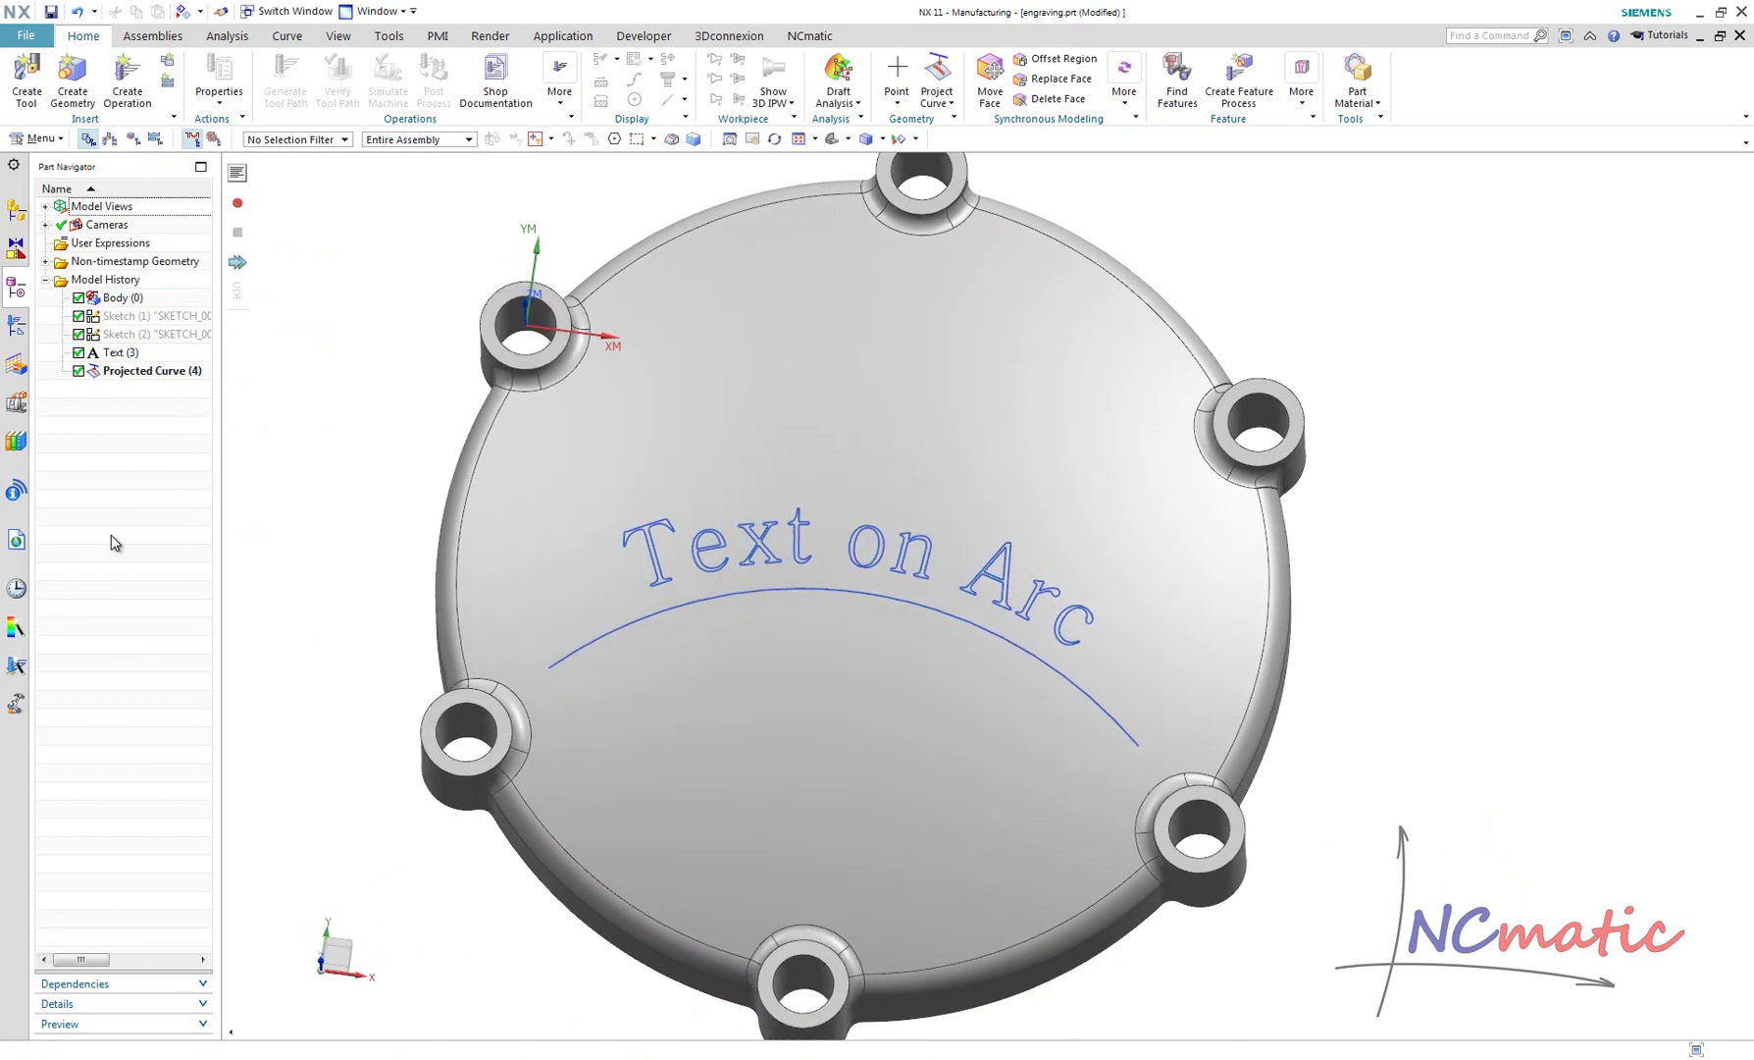
Step: Create a mill_contour FIXED_CONTOUR operation in PROGRAM with the BALL_MILL tool, WORKPIECE geometry and MILL_FINISH method
{"action": "left_click", "coordinate": [110, 81]}
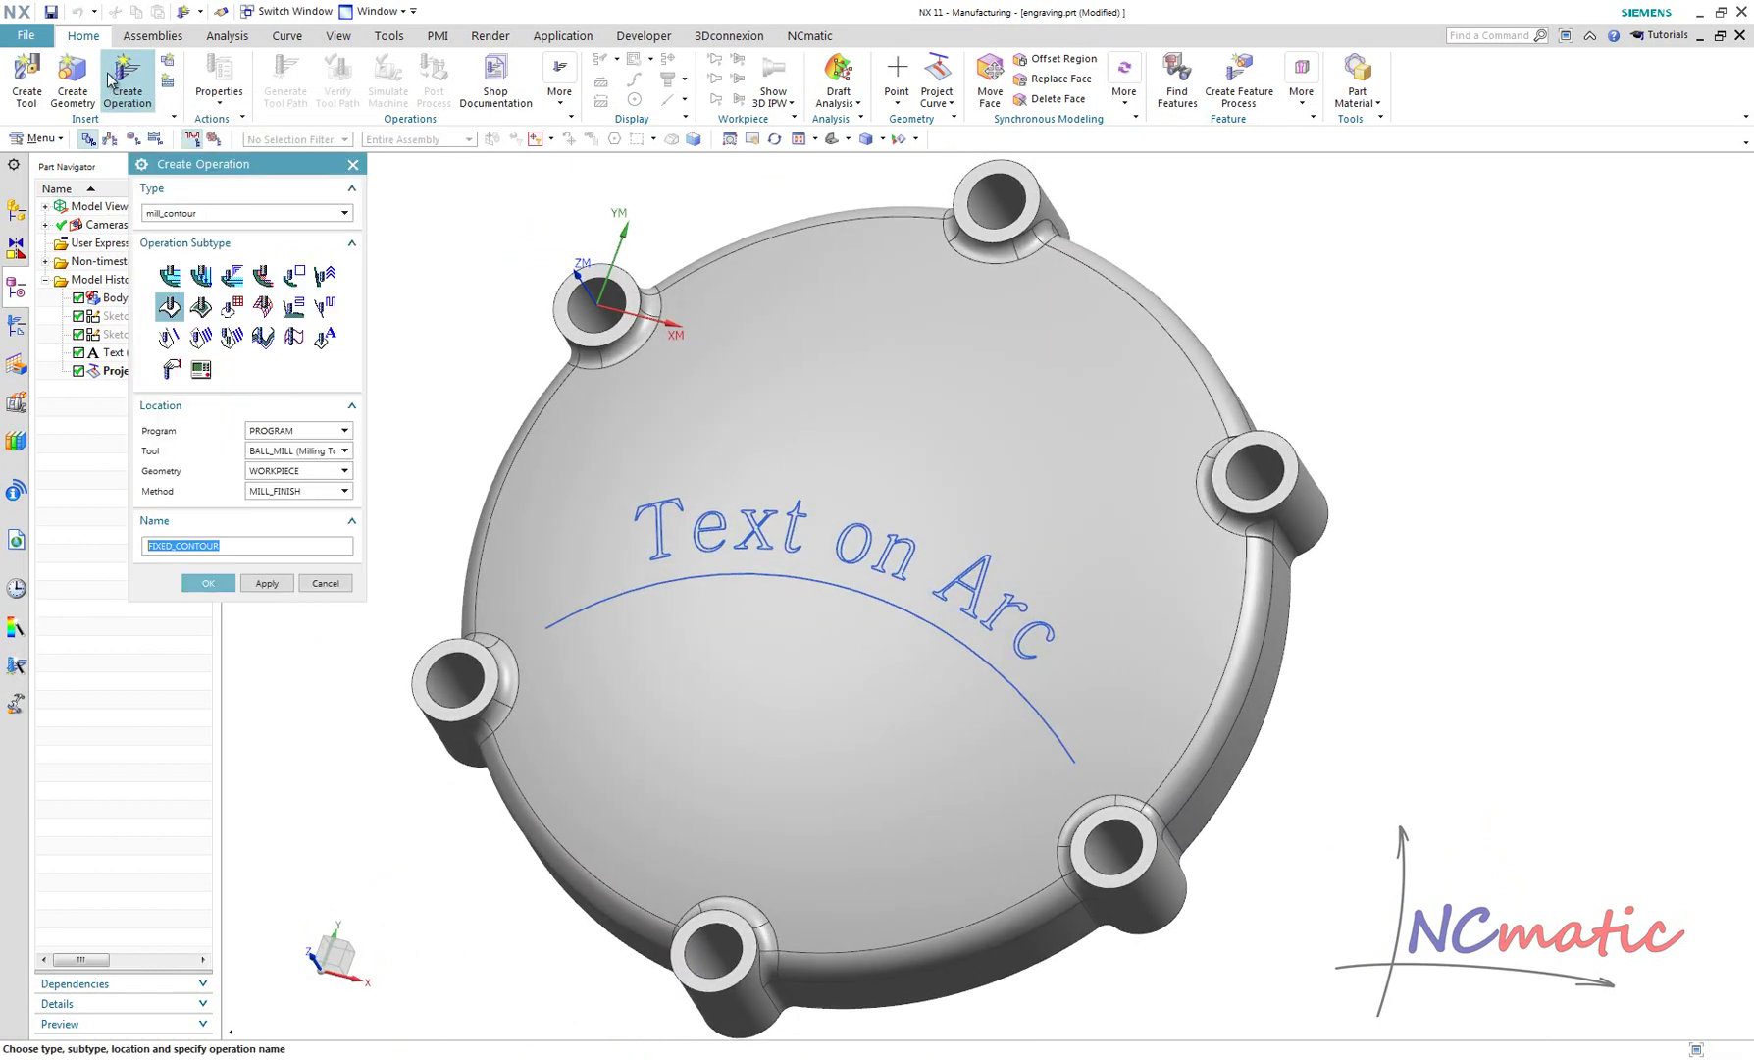
{"action": "left_click", "coordinate": [170, 309]}
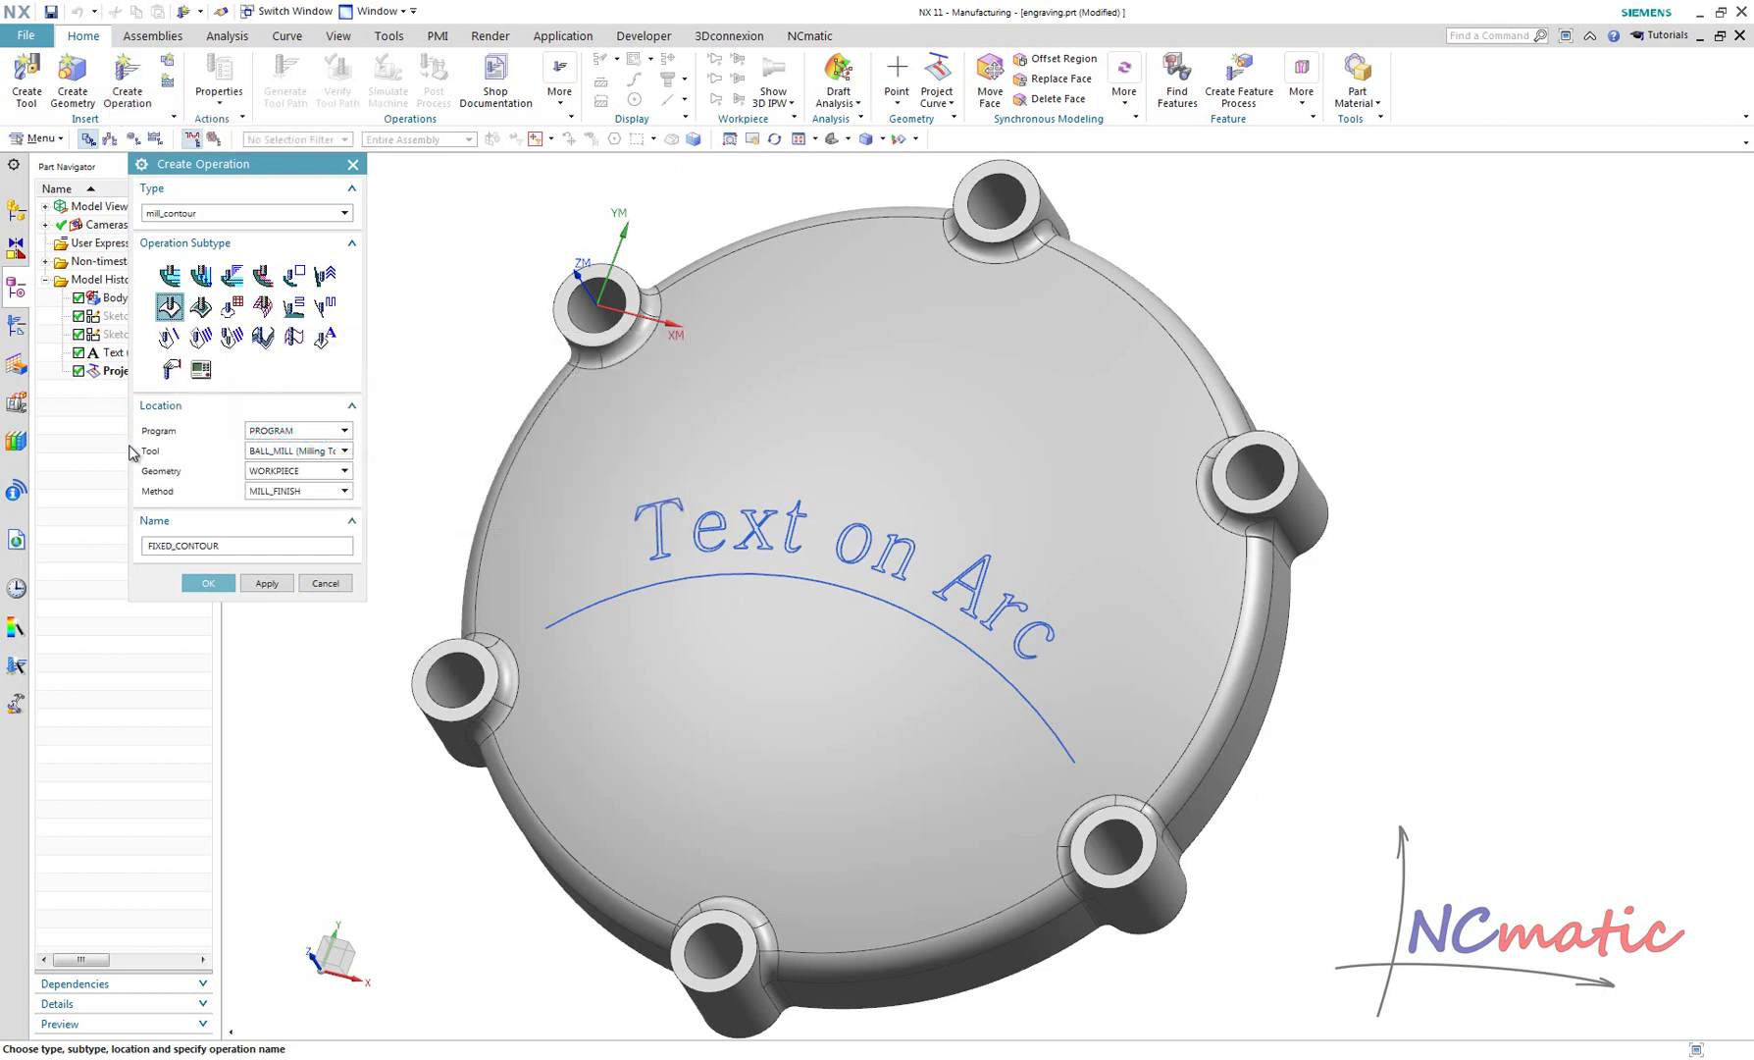
{"action": "left_click", "coordinate": [201, 584]}
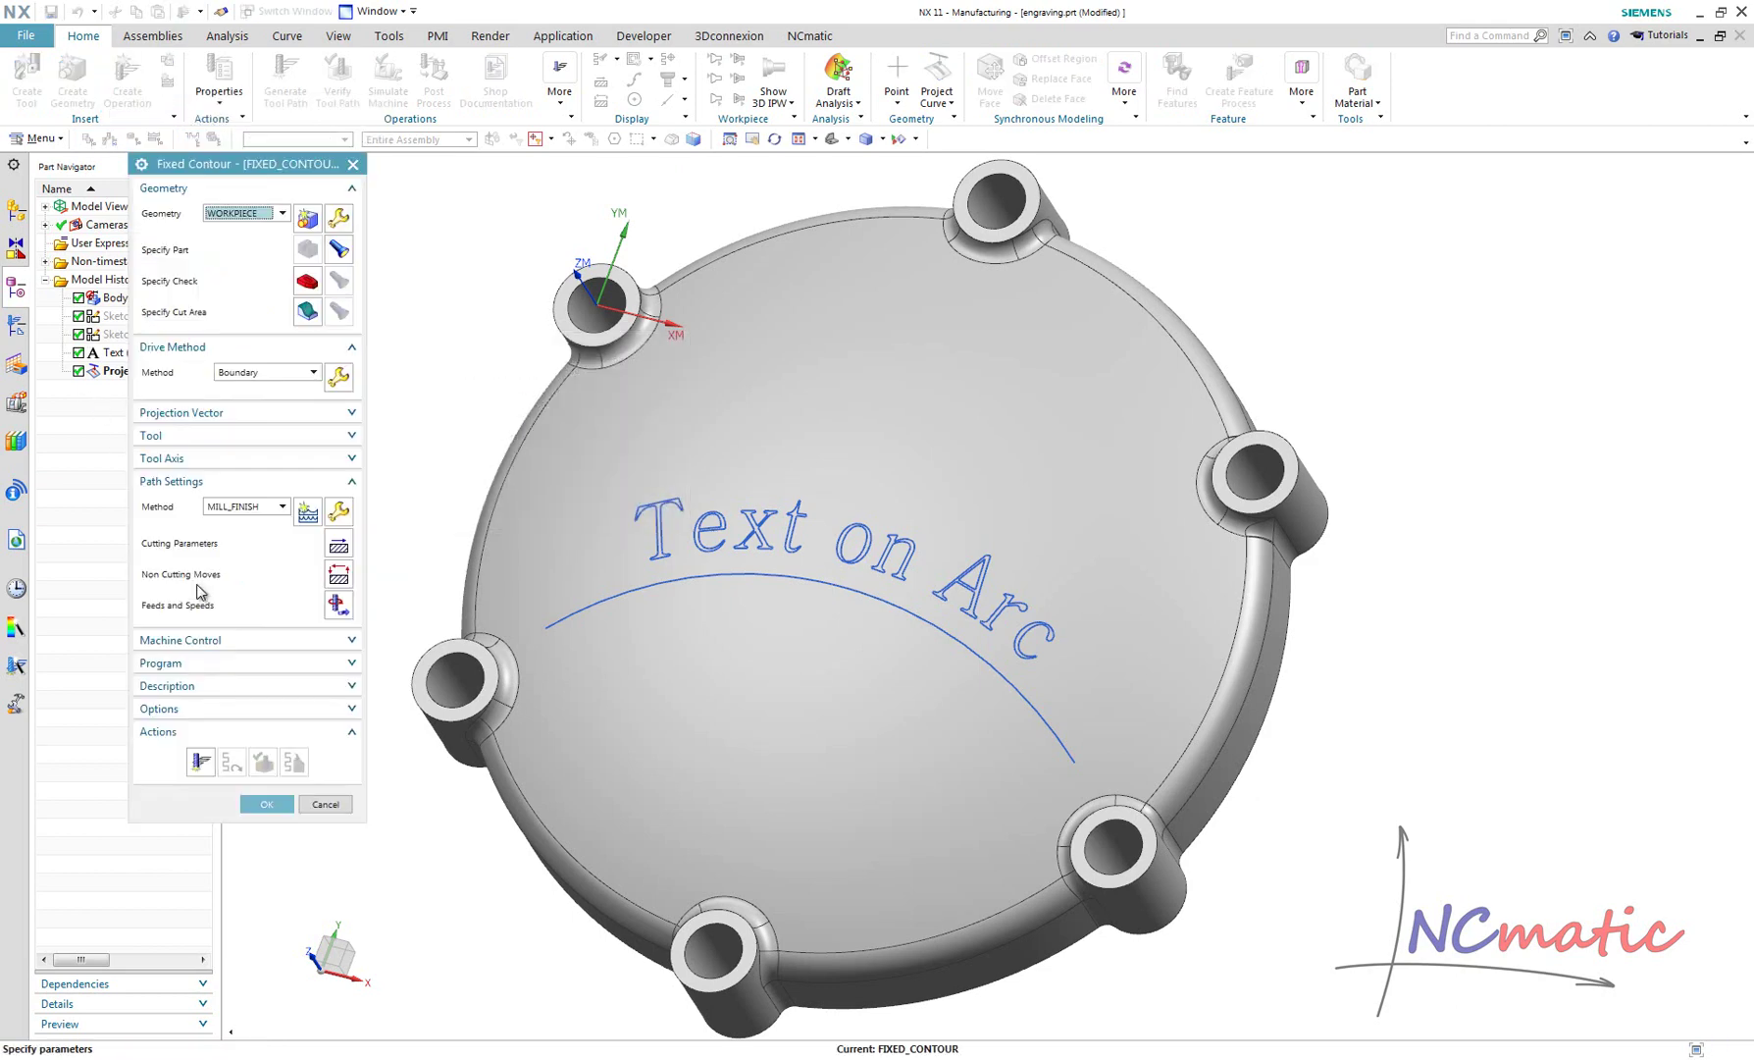
Step: Specify the cover's domed top face as the cut area of the fixed contour operation
{"action": "left_click", "coordinate": [311, 331]}
{"action": "left_click", "coordinate": [798, 364]}
{"action": "left_click", "coordinate": [266, 447]}
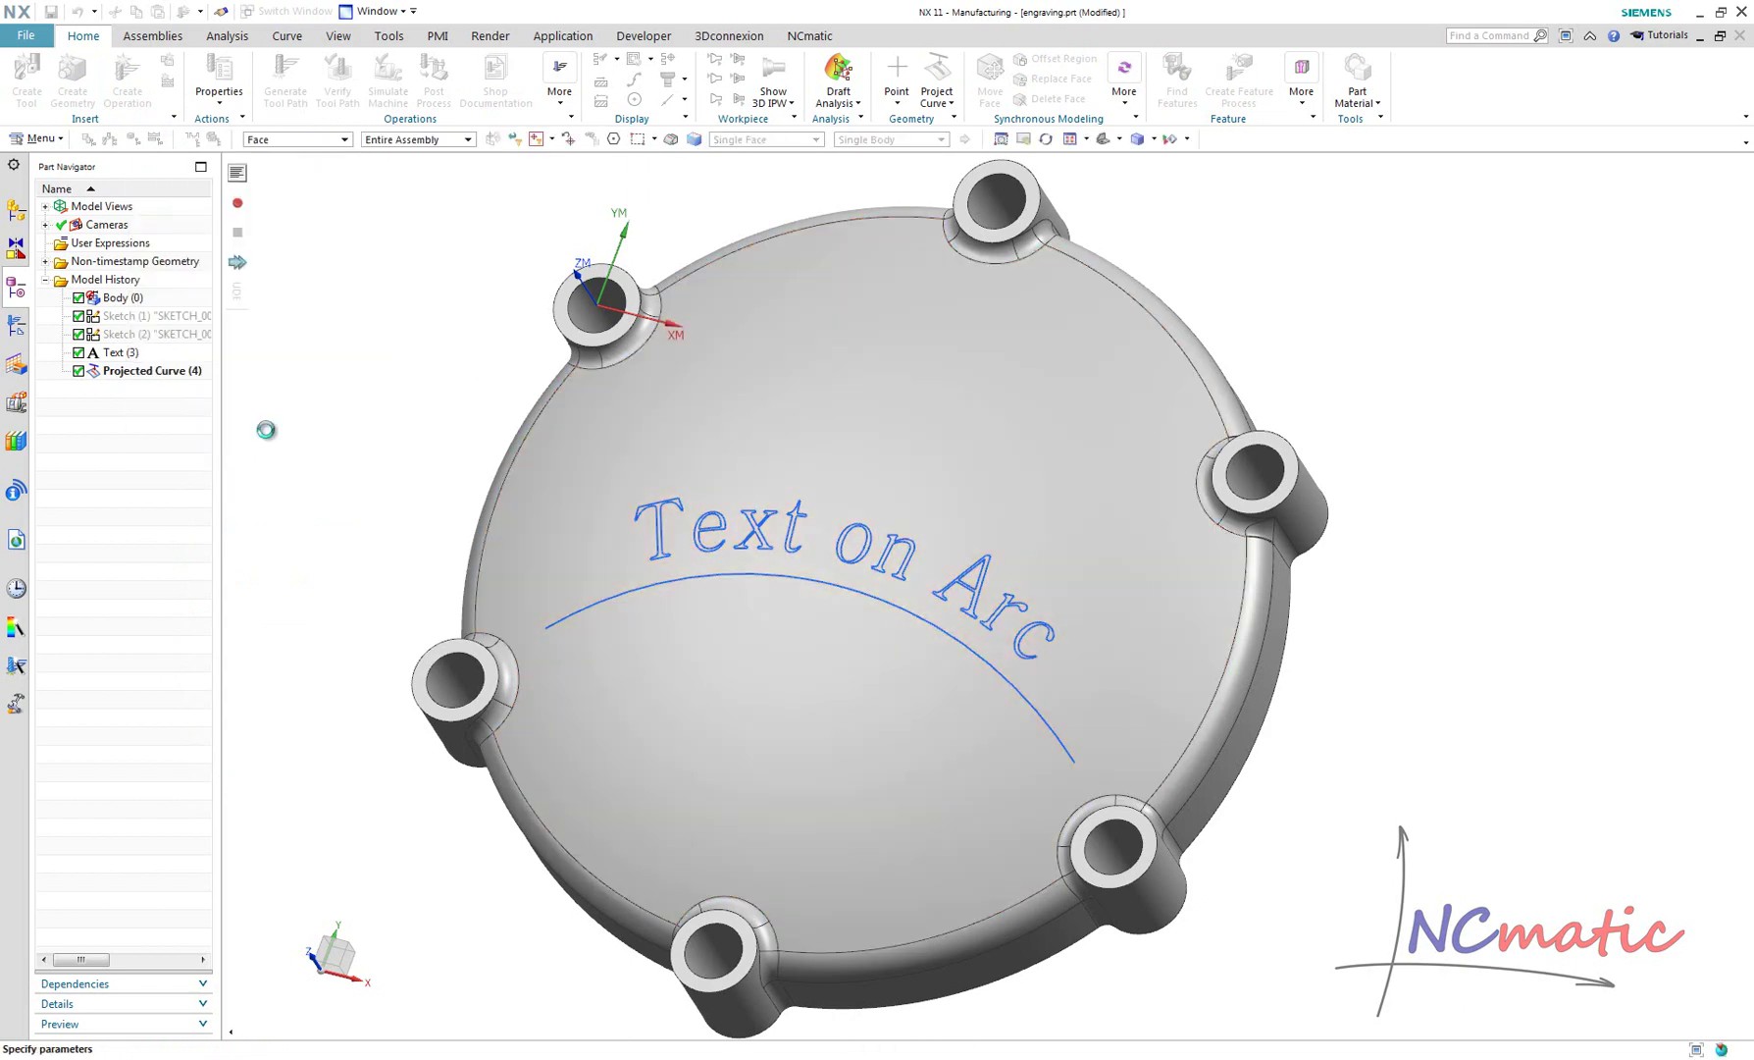
Step: Change the fixed contour operation's drive method to Curve/Point
{"action": "left_click", "coordinate": [294, 372]}
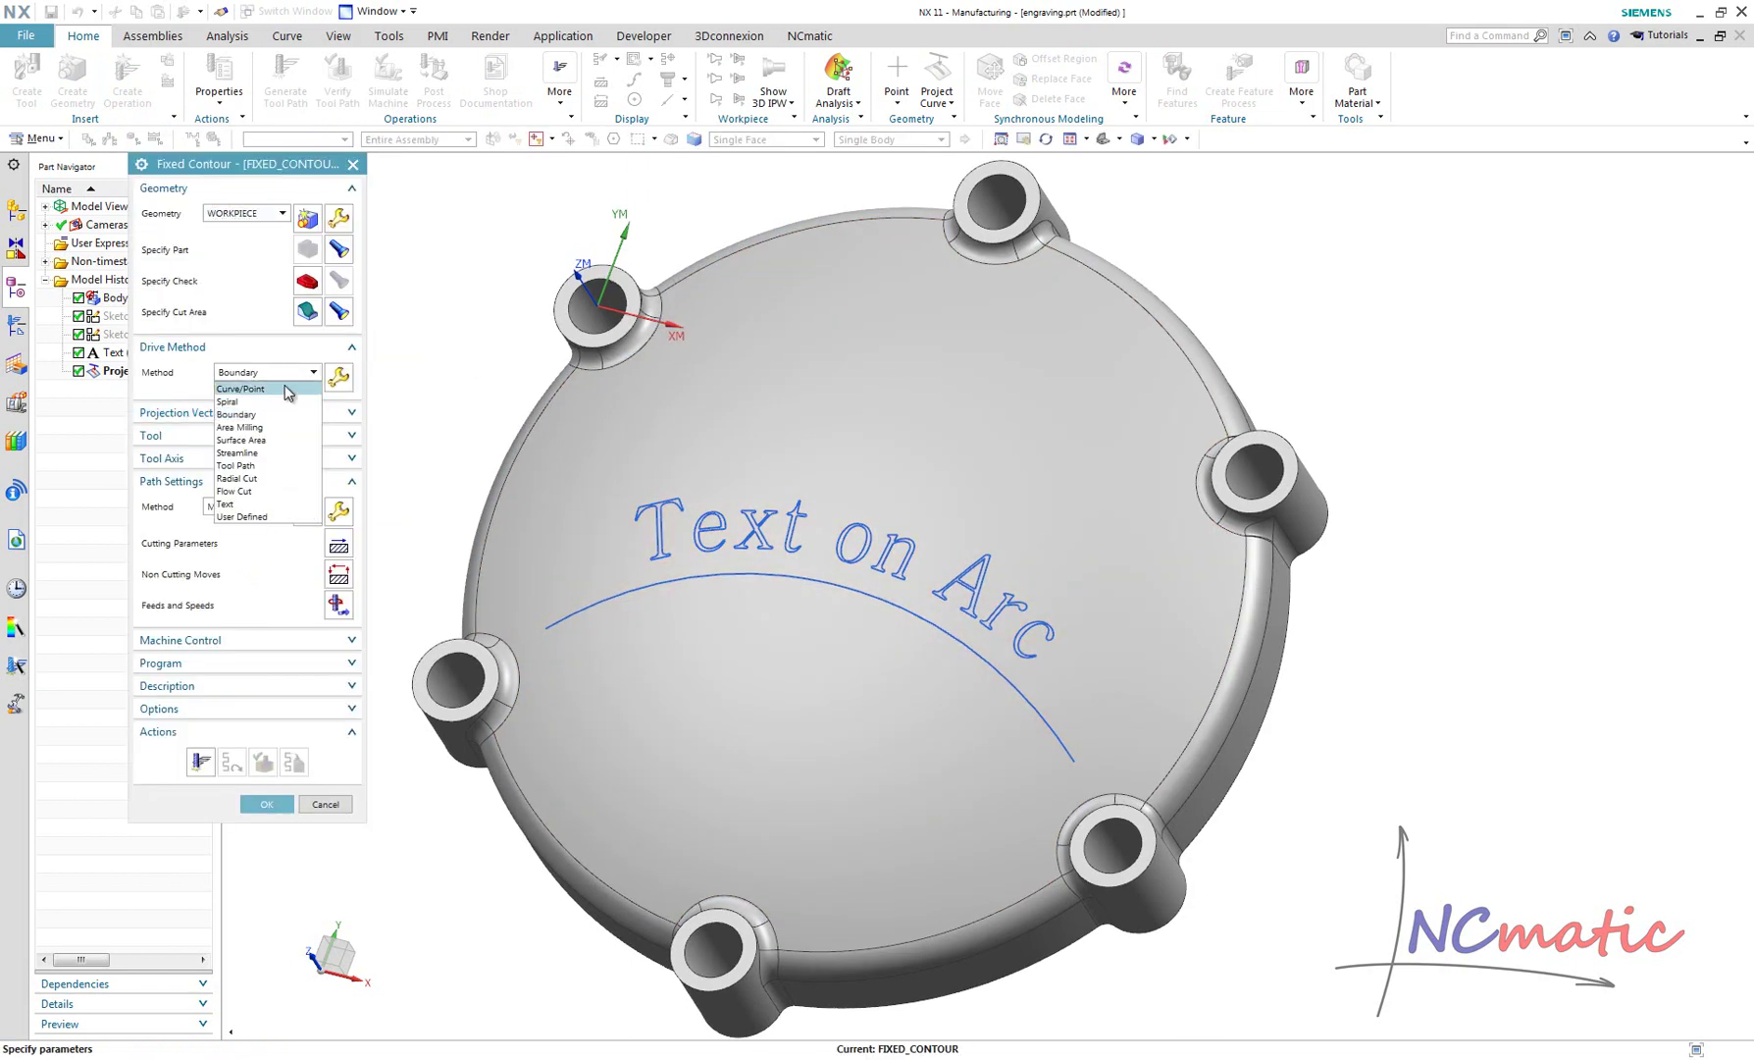
{"action": "left_click", "coordinate": [284, 389]}
{"action": "key", "text": "Return"}
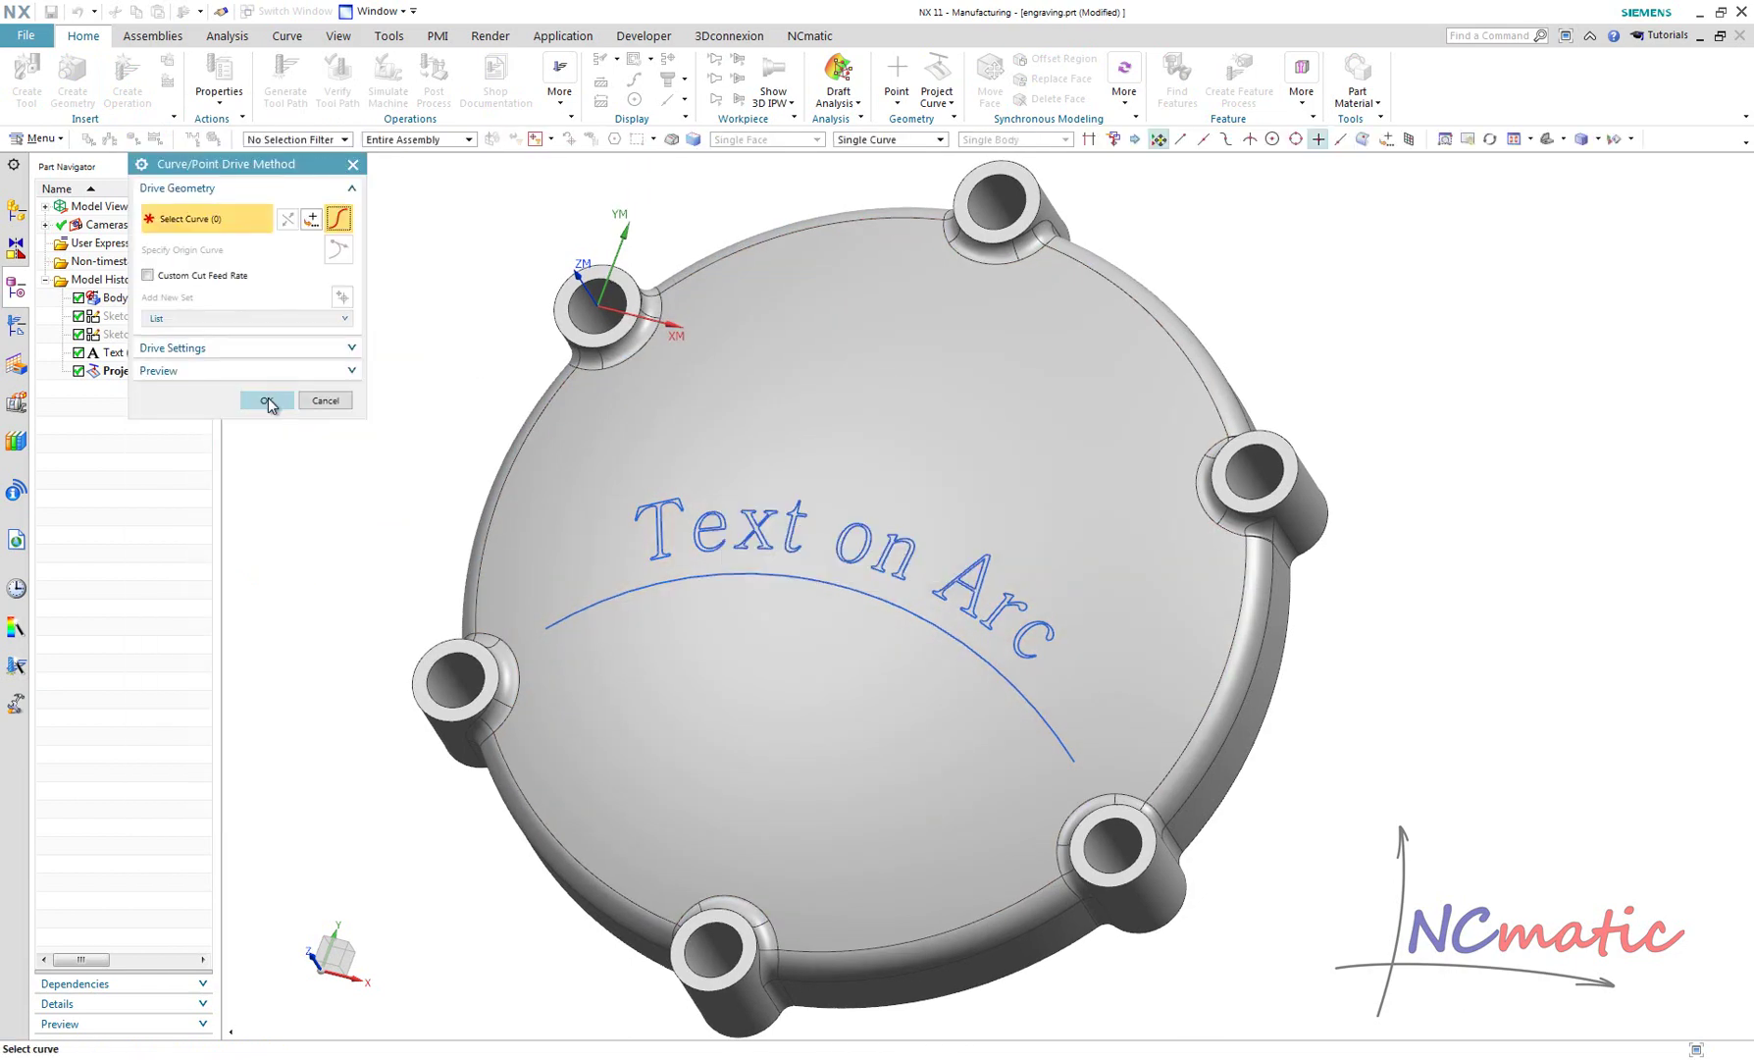
{"action": "left_click", "coordinate": [265, 349]}
{"action": "left_click", "coordinate": [244, 349]}
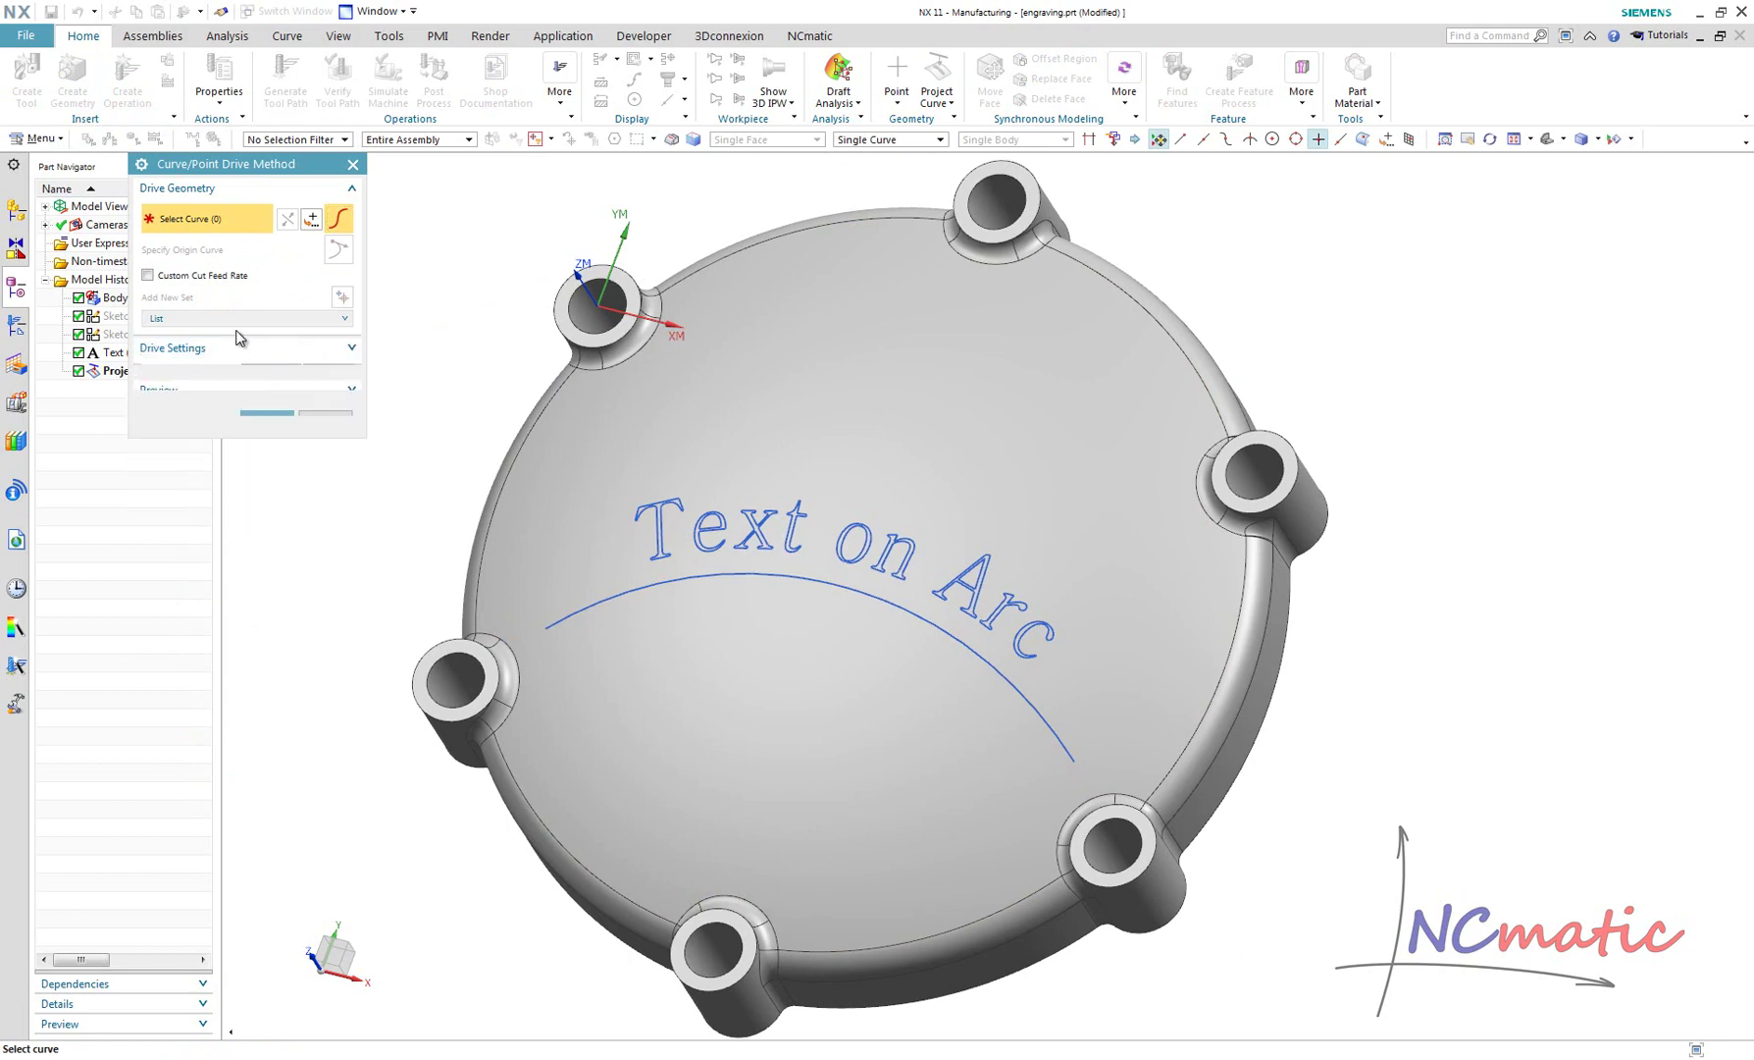
Step: Add separate drive sets for the outlines of "Text", including the inner contour of the e, and for the outer contour of the o
{"action": "left_click", "coordinate": [236, 321]}
{"action": "middle_click_drag", "start_coordinate": [660, 385], "coordinate": [705, 502]}
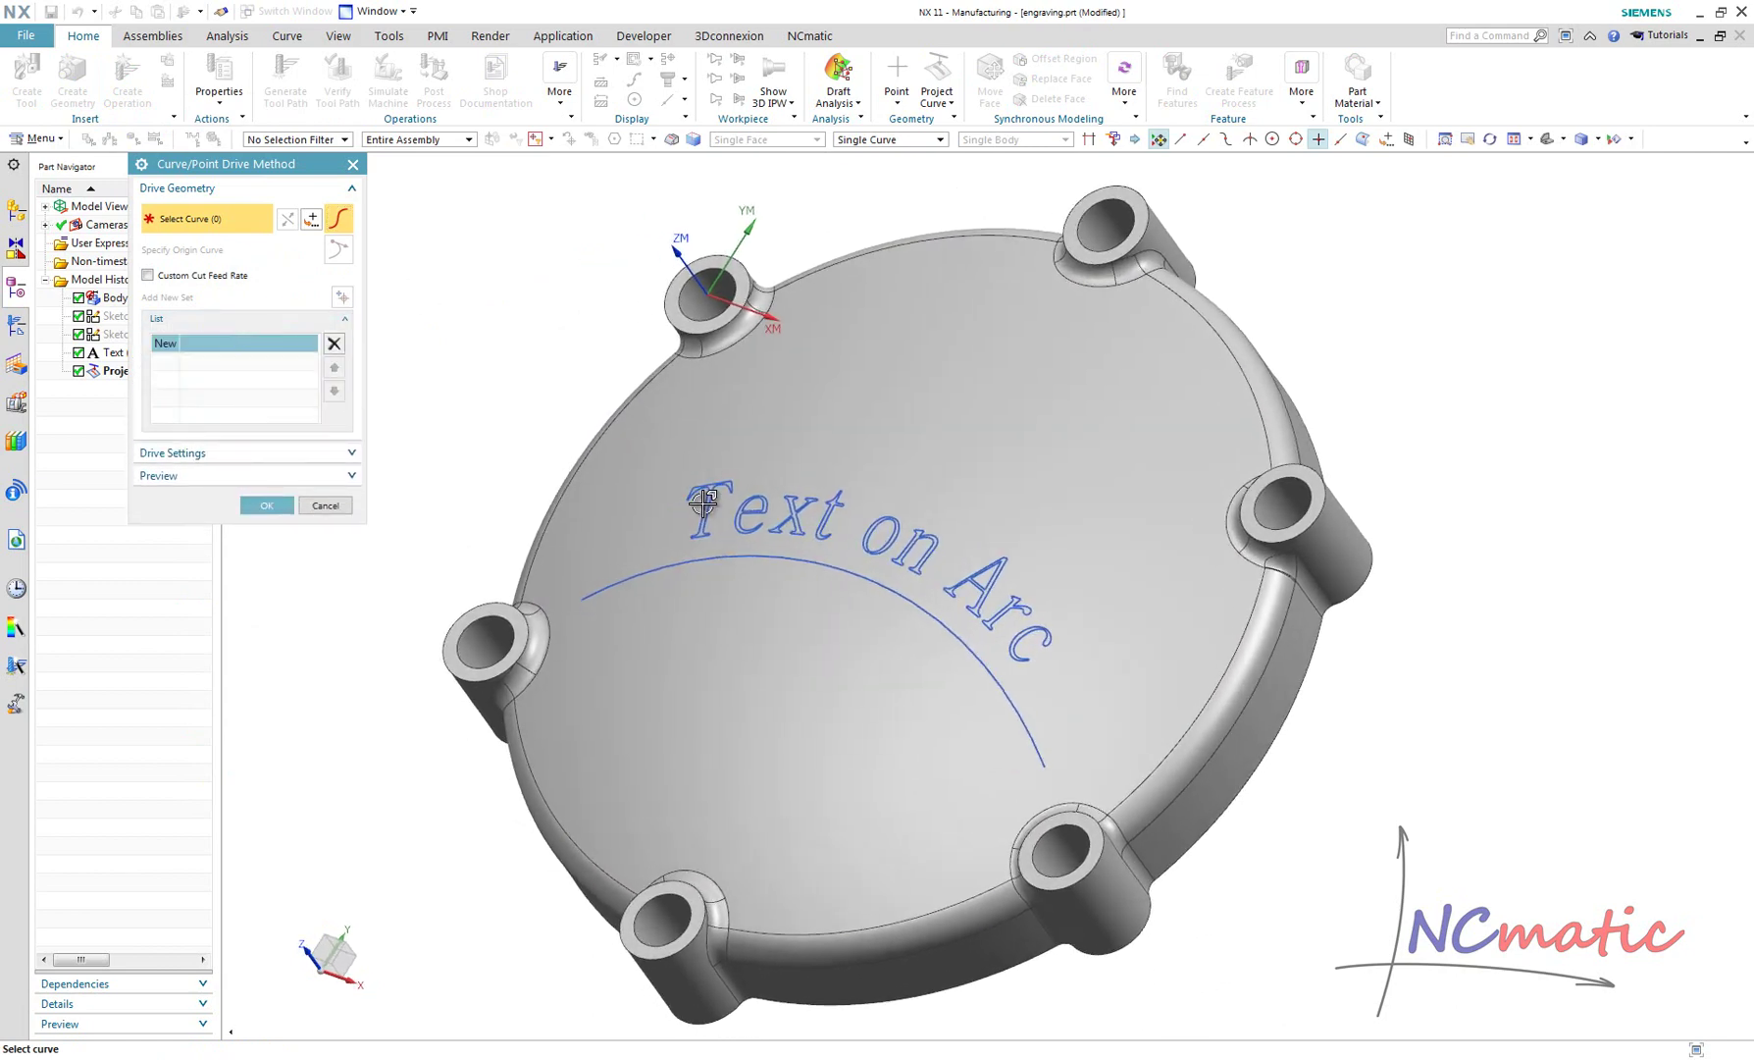
{"action": "scroll", "coordinate": [705, 501], "scroll_direction": "up", "scroll_amount": 4}
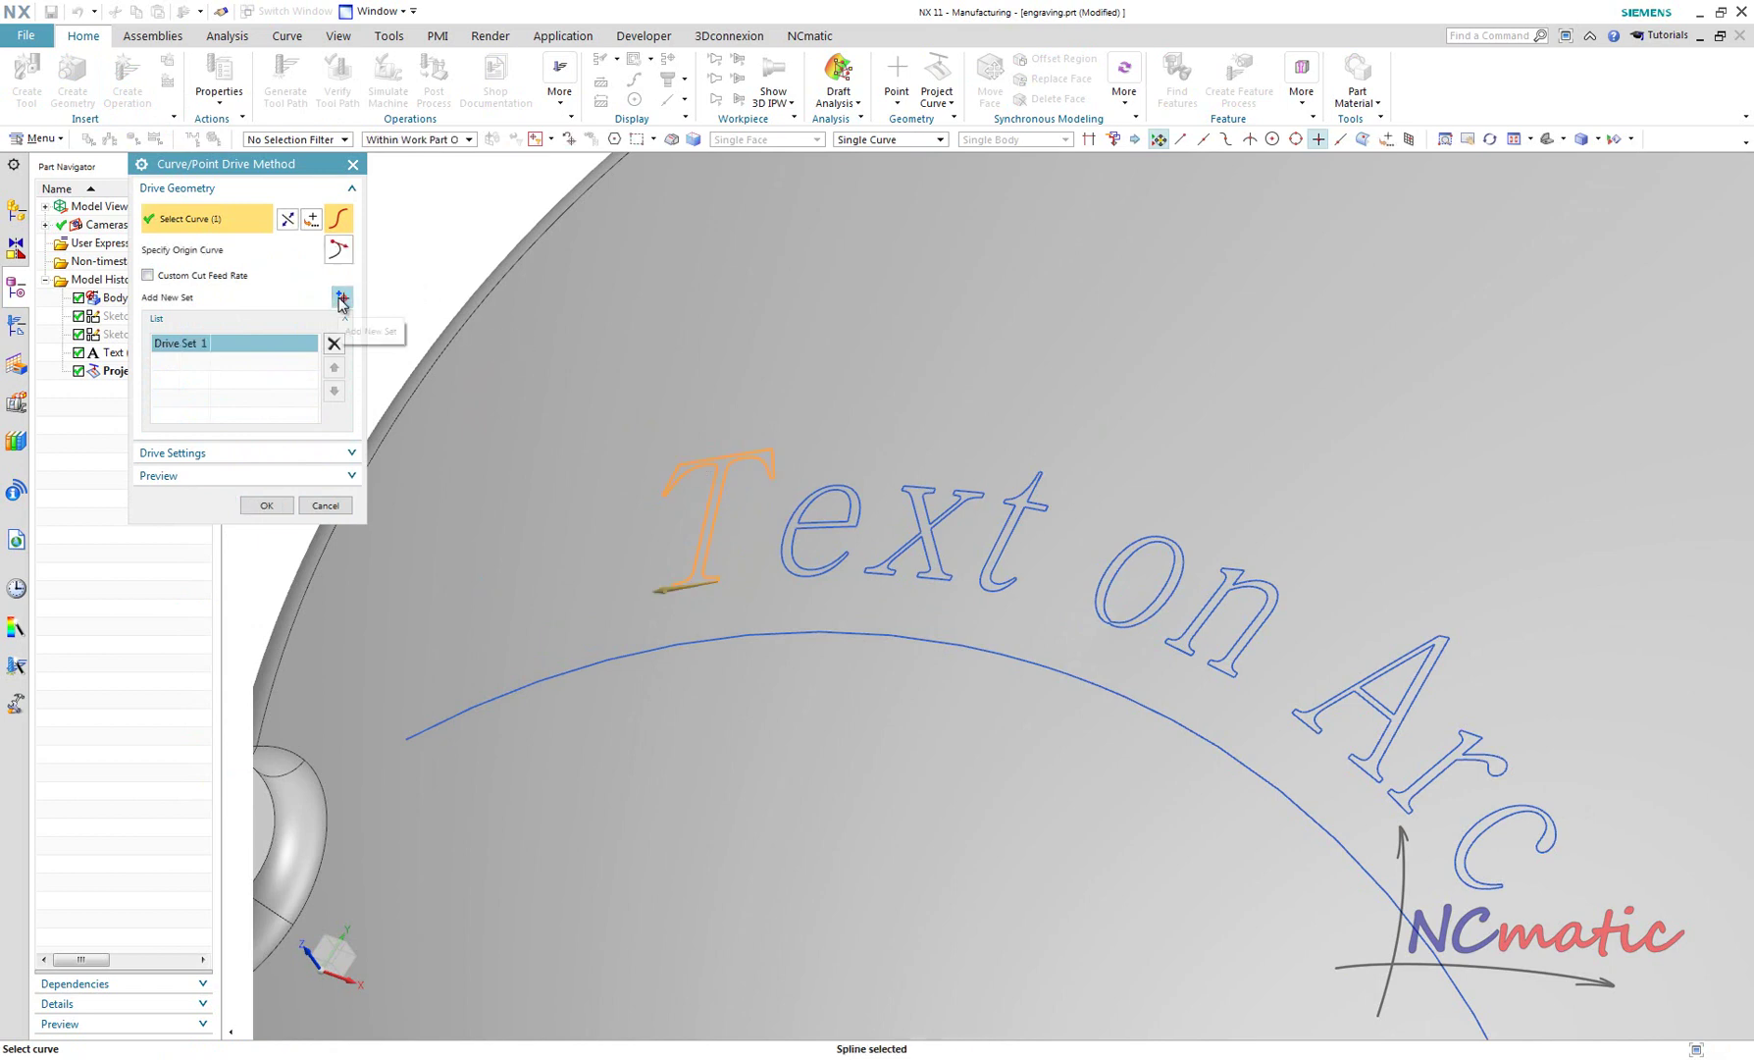
{"action": "left_click", "coordinate": [341, 299]}
{"action": "left_click", "coordinate": [842, 478]}
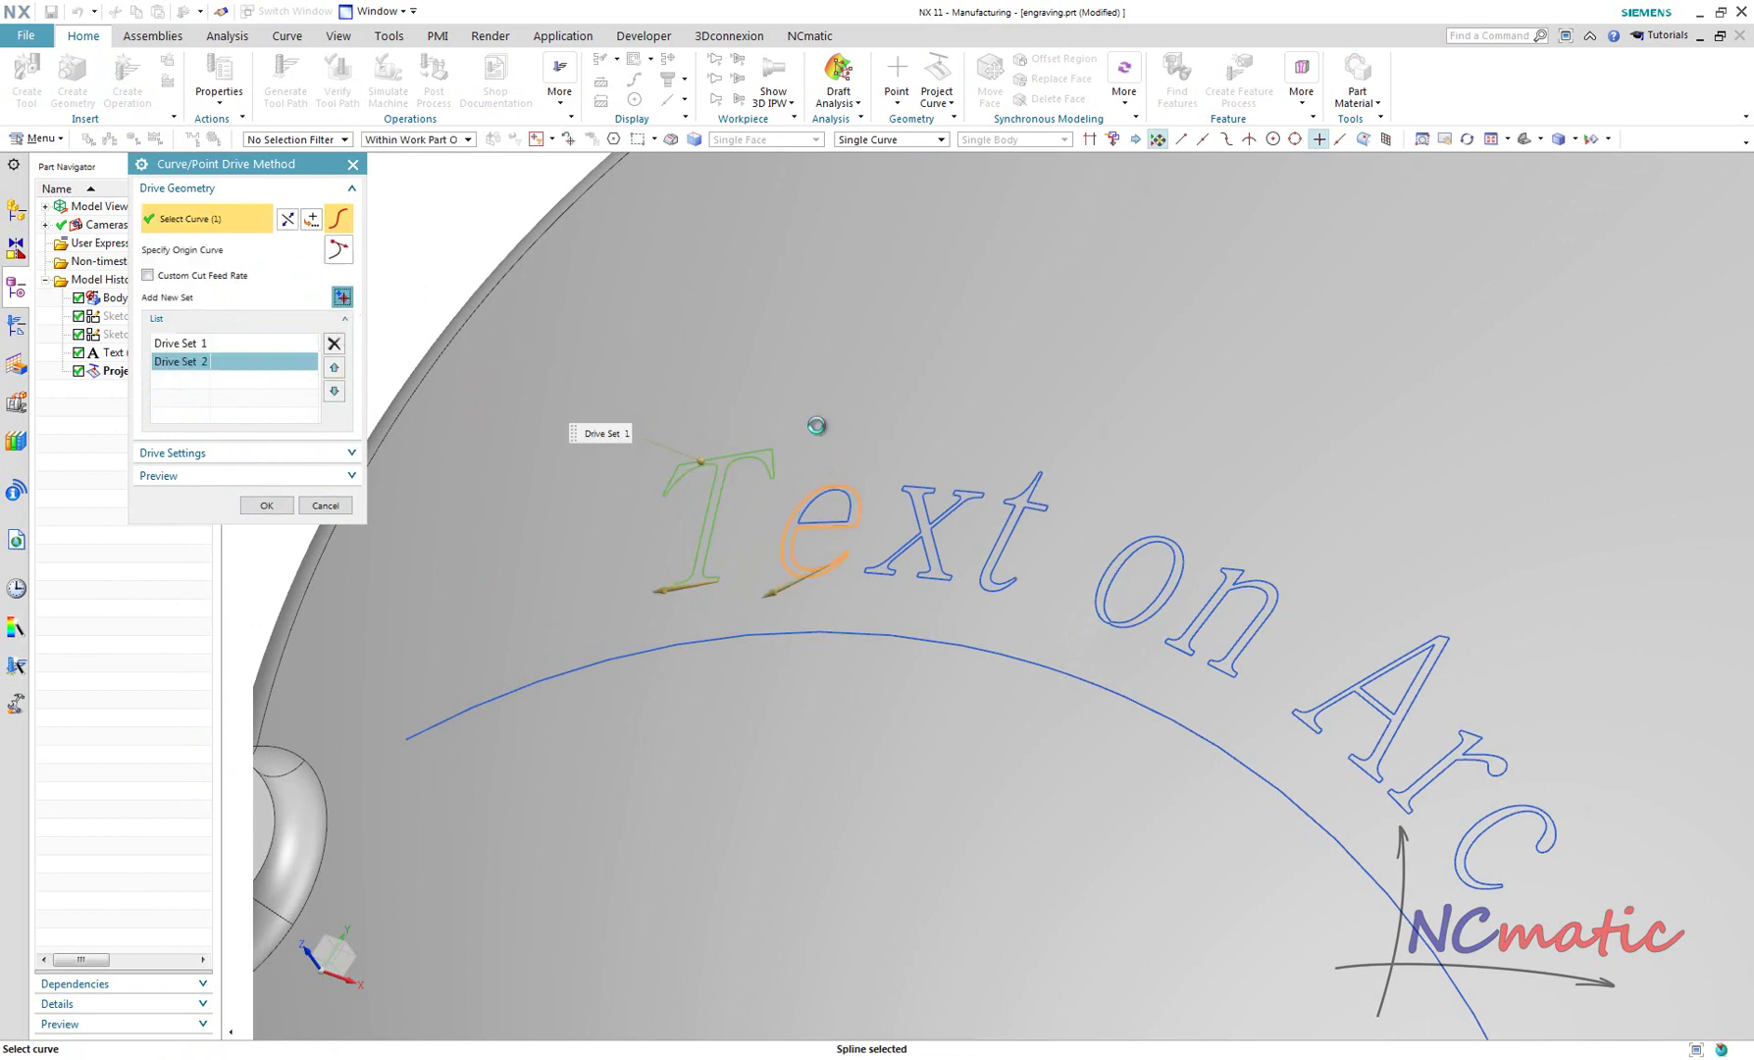
{"action": "middle_click", "coordinate": [816, 424]}
{"action": "middle_click", "coordinate": [888, 466]}
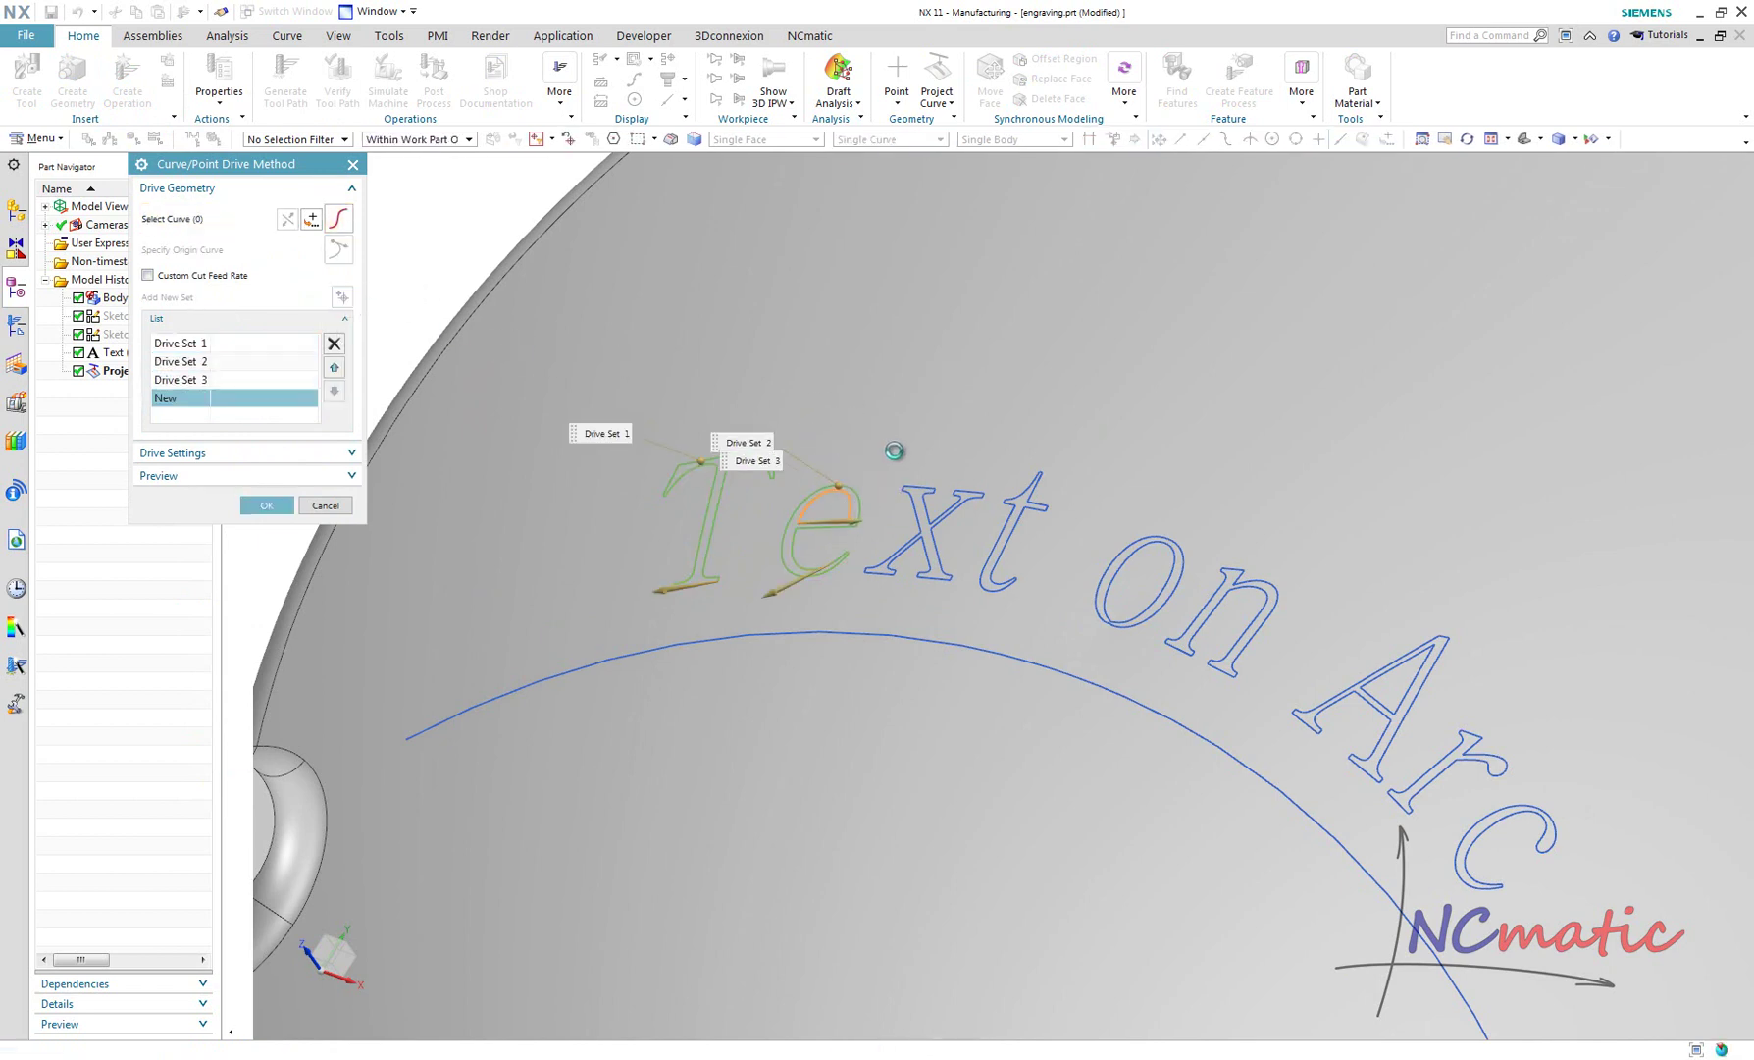
{"action": "left_click", "coordinate": [924, 489]}
{"action": "middle_click", "coordinate": [1059, 464]}
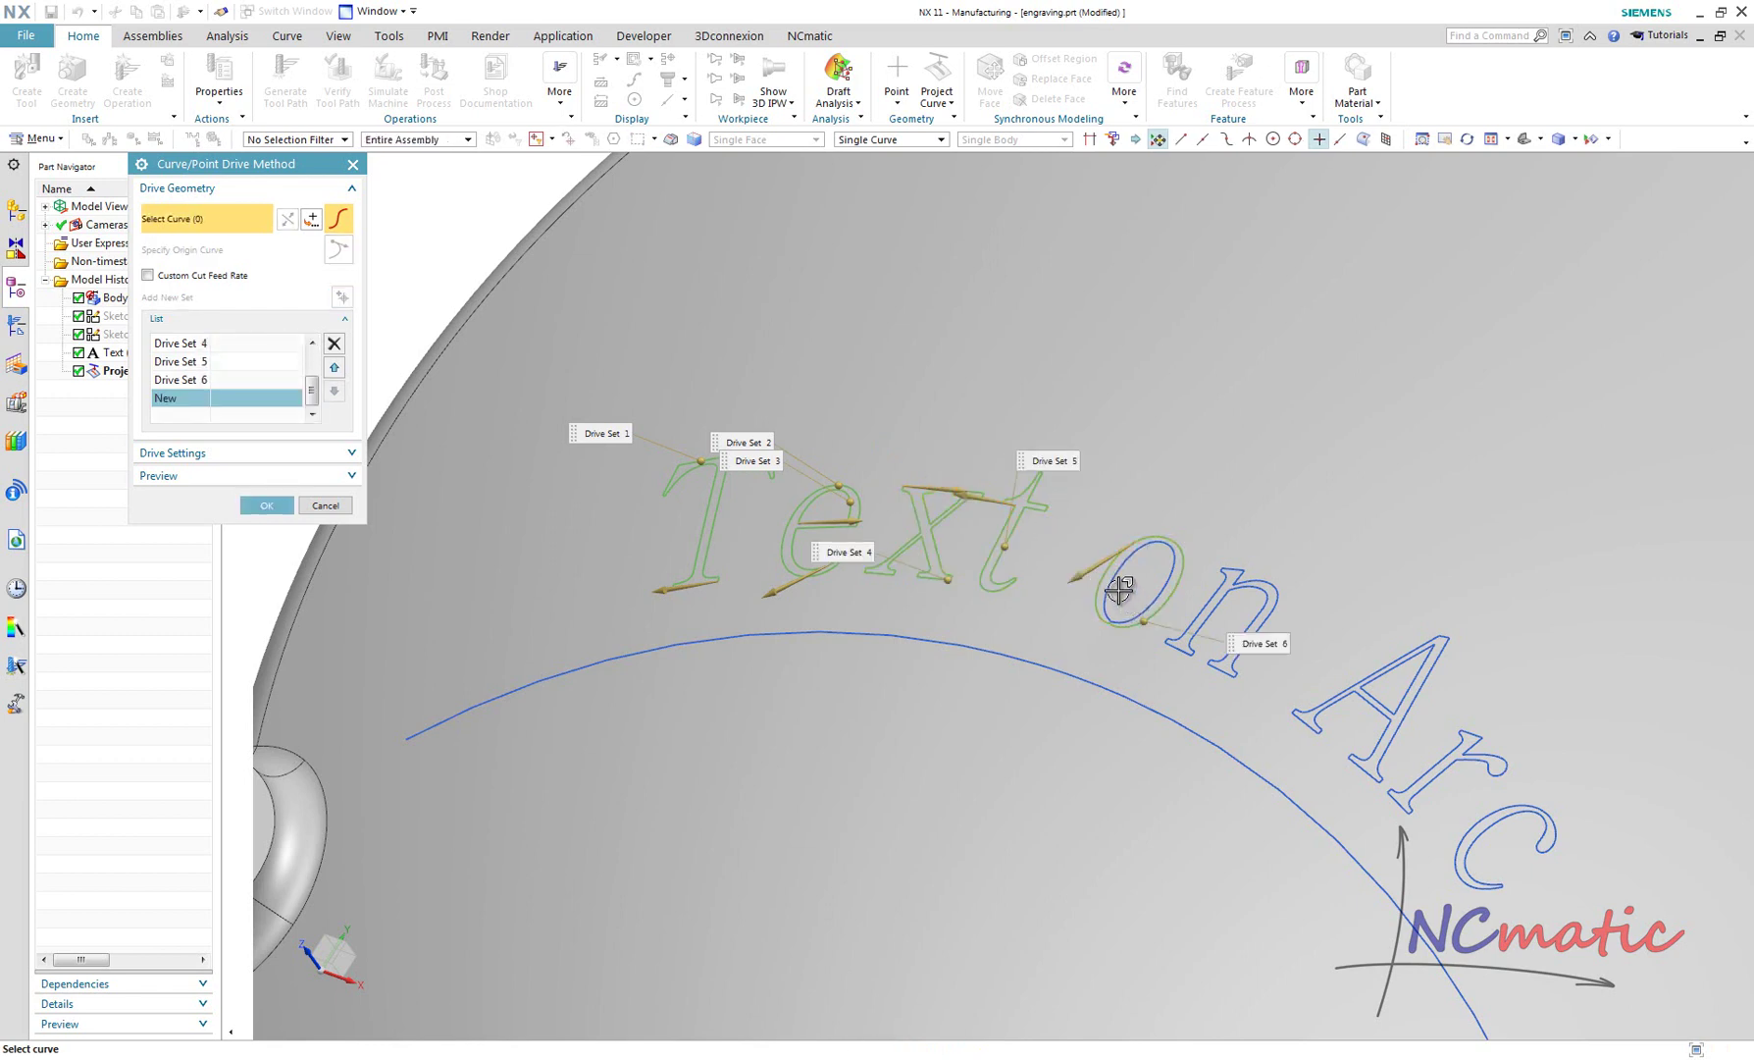
Step: Add separate drive sets for the inner o, the n, both contours of the A, the r, the c and the projected arc
{"action": "left_click", "coordinate": [1182, 645]}
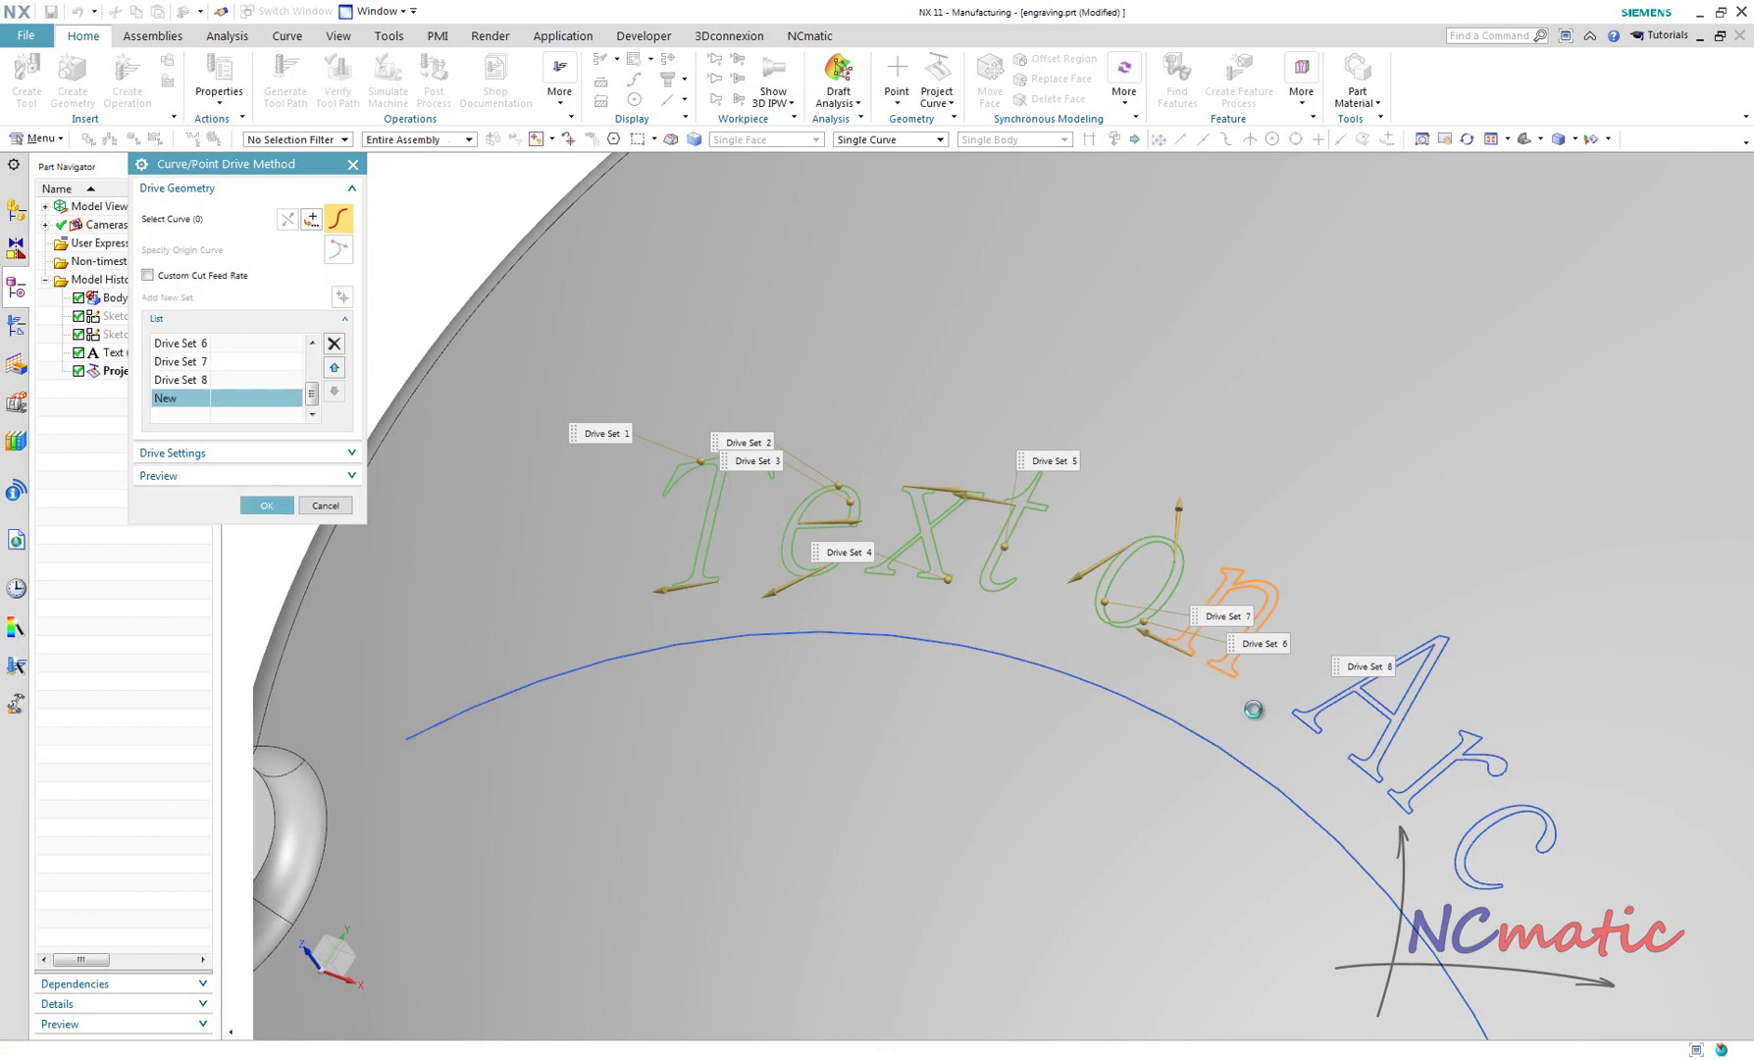
{"action": "middle_click", "coordinate": [1303, 708]}
{"action": "left_click", "coordinate": [1284, 722]}
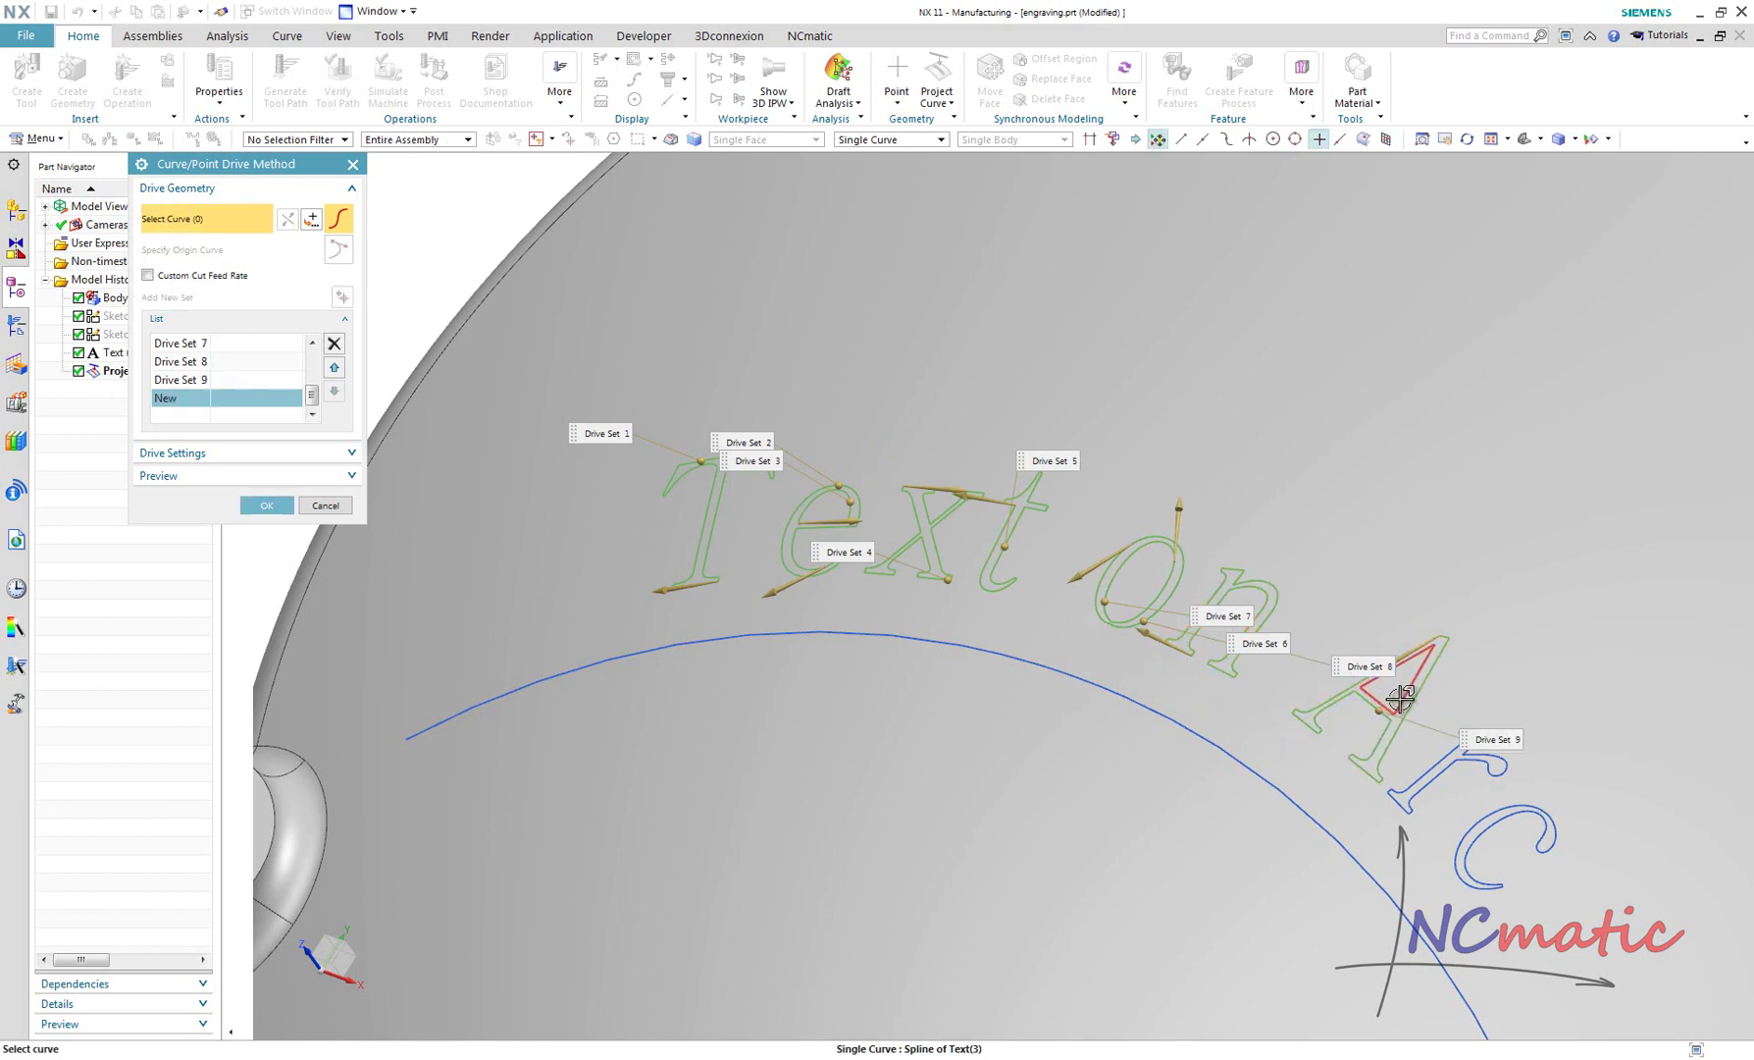
{"action": "middle_click", "coordinate": [1376, 558]}
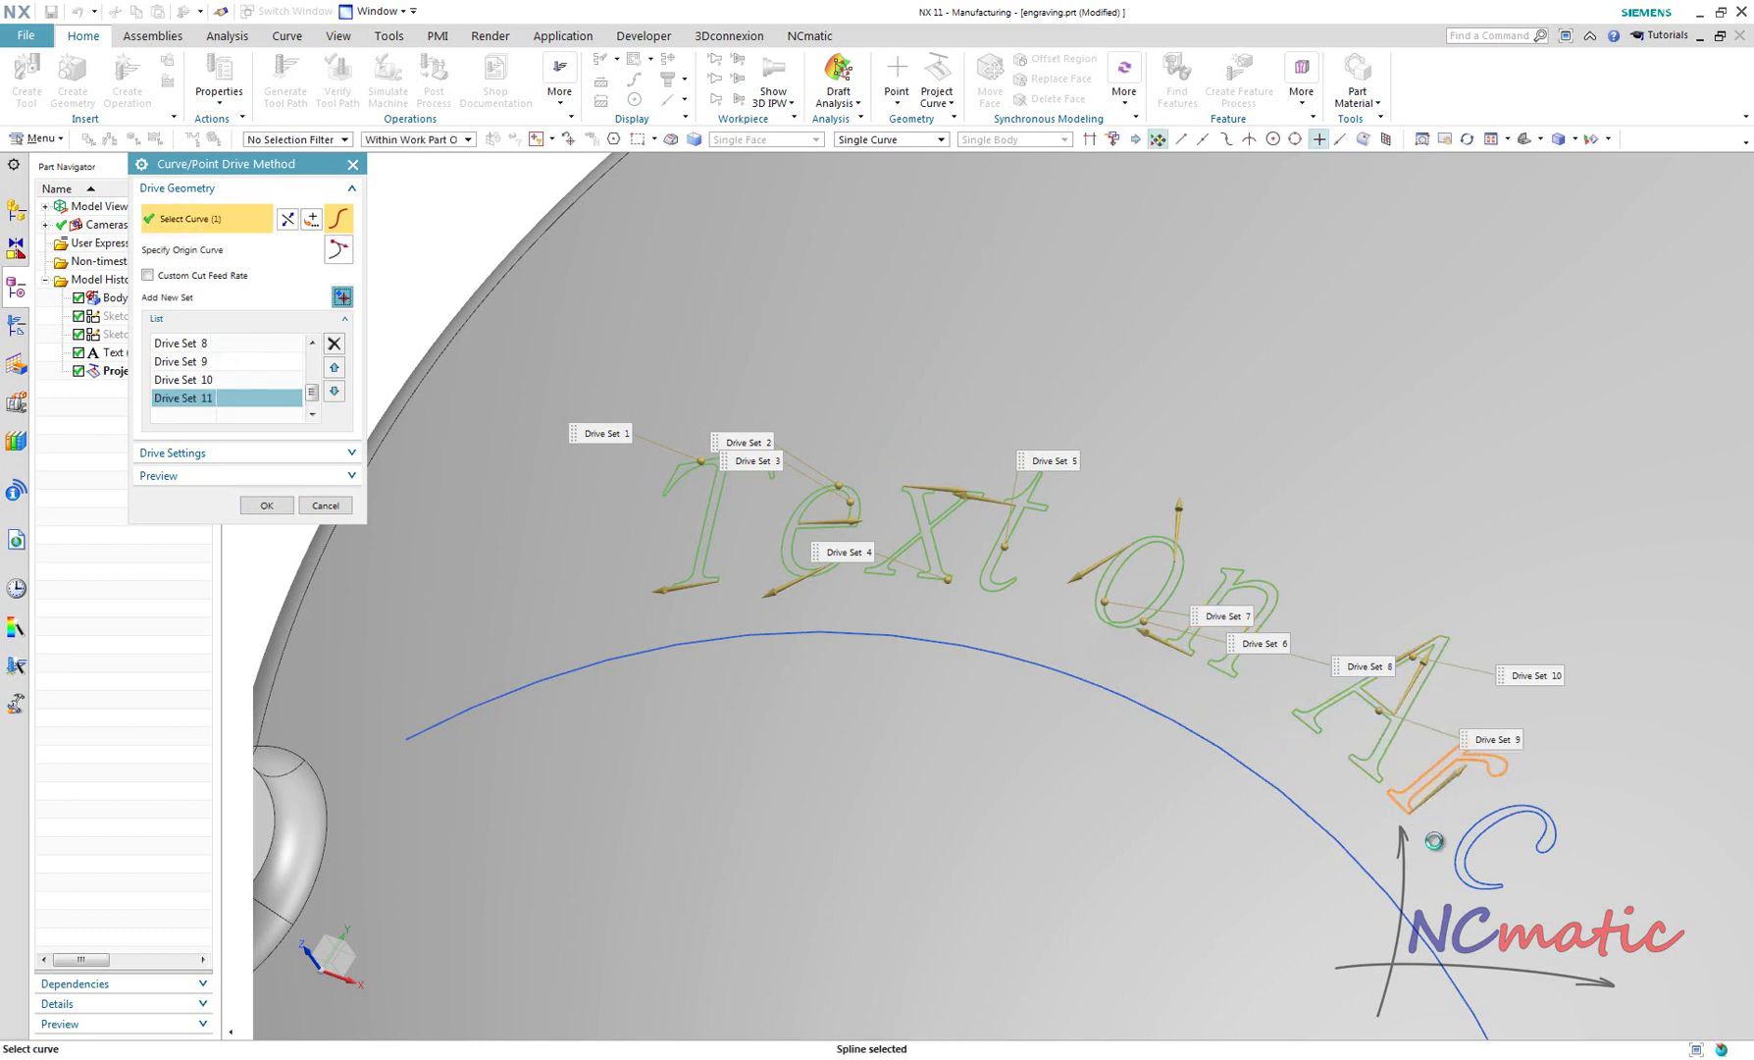
{"action": "left_click", "coordinate": [1456, 853]}
{"action": "left_click", "coordinate": [1341, 849]}
Step: Reverse the direction of the projected arc's drive set and accept the drive geometry
{"action": "scroll", "coordinate": [1054, 501], "scroll_direction": "down", "scroll_amount": 4}
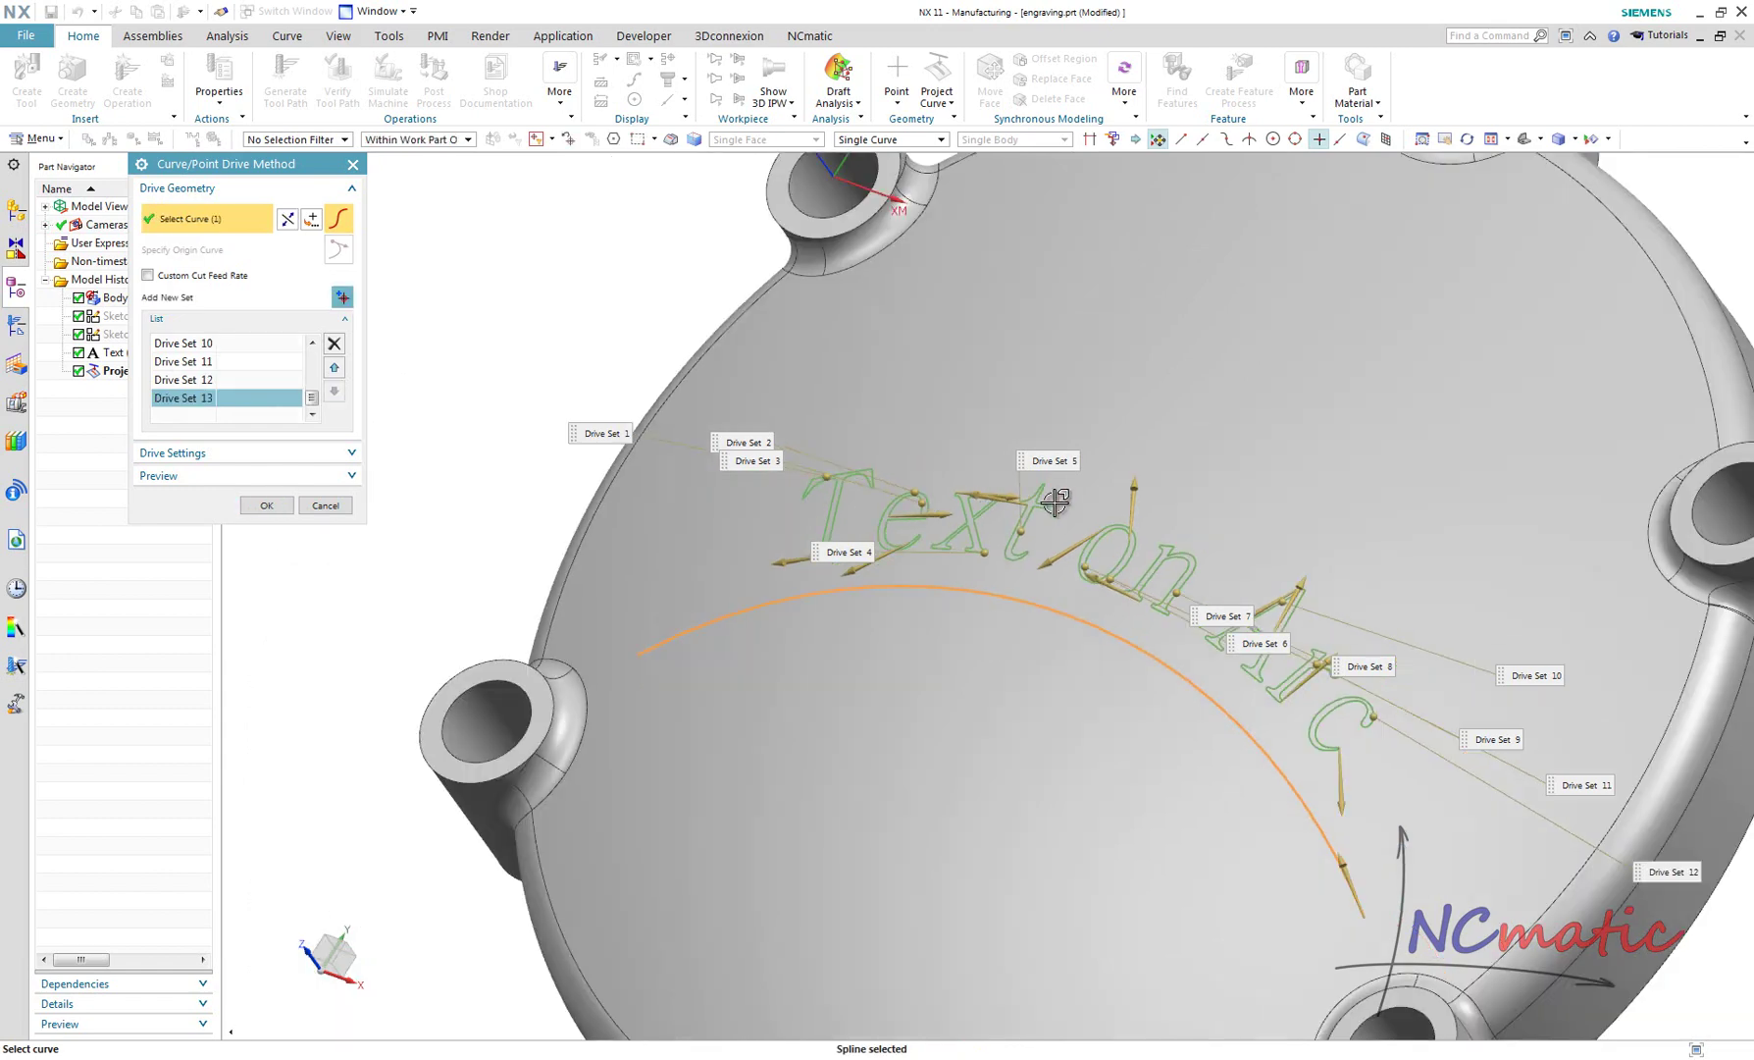
{"action": "middle_click_drag", "start_coordinate": [967, 616], "coordinate": [1265, 692]}
{"action": "scroll", "coordinate": [1263, 695], "scroll_direction": "up", "scroll_amount": 3}
{"action": "scroll", "coordinate": [1263, 694], "scroll_direction": "up", "scroll_amount": 3}
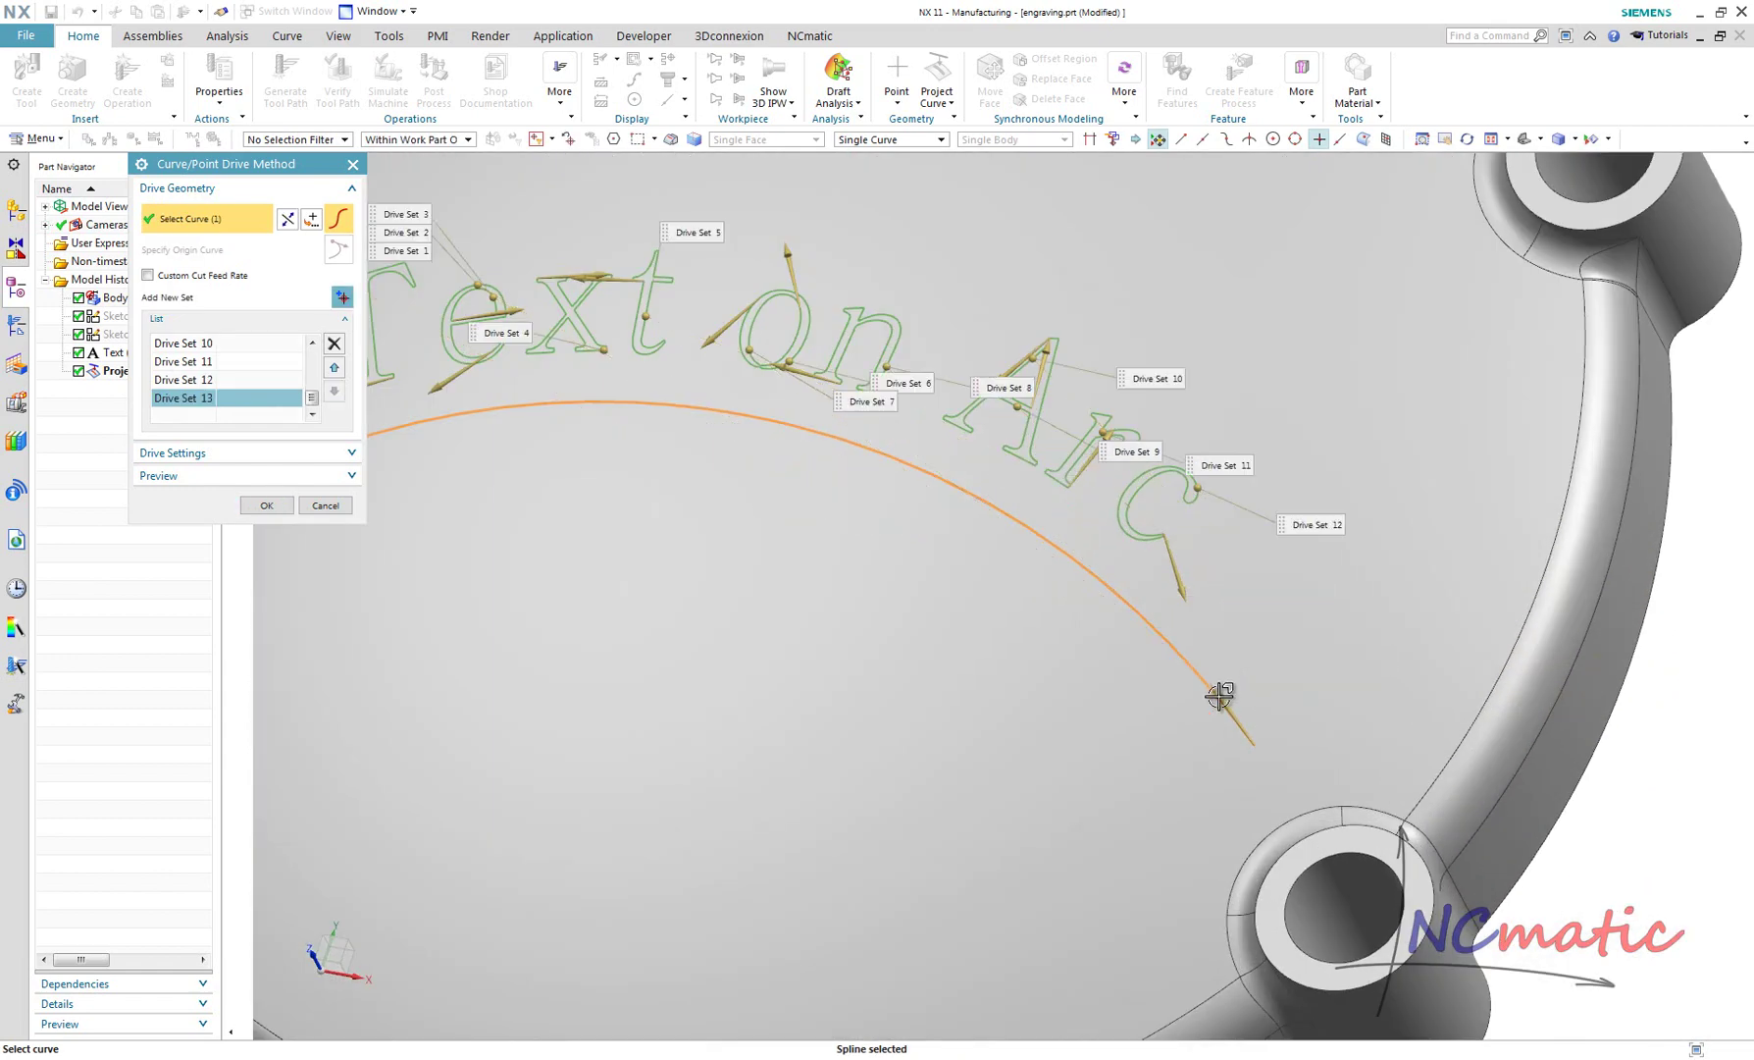
{"action": "scroll", "coordinate": [1545, 712], "scroll_direction": "down", "scroll_amount": 3}
{"action": "middle_click_drag", "start_coordinate": [576, 656], "coordinate": [536, 673]}
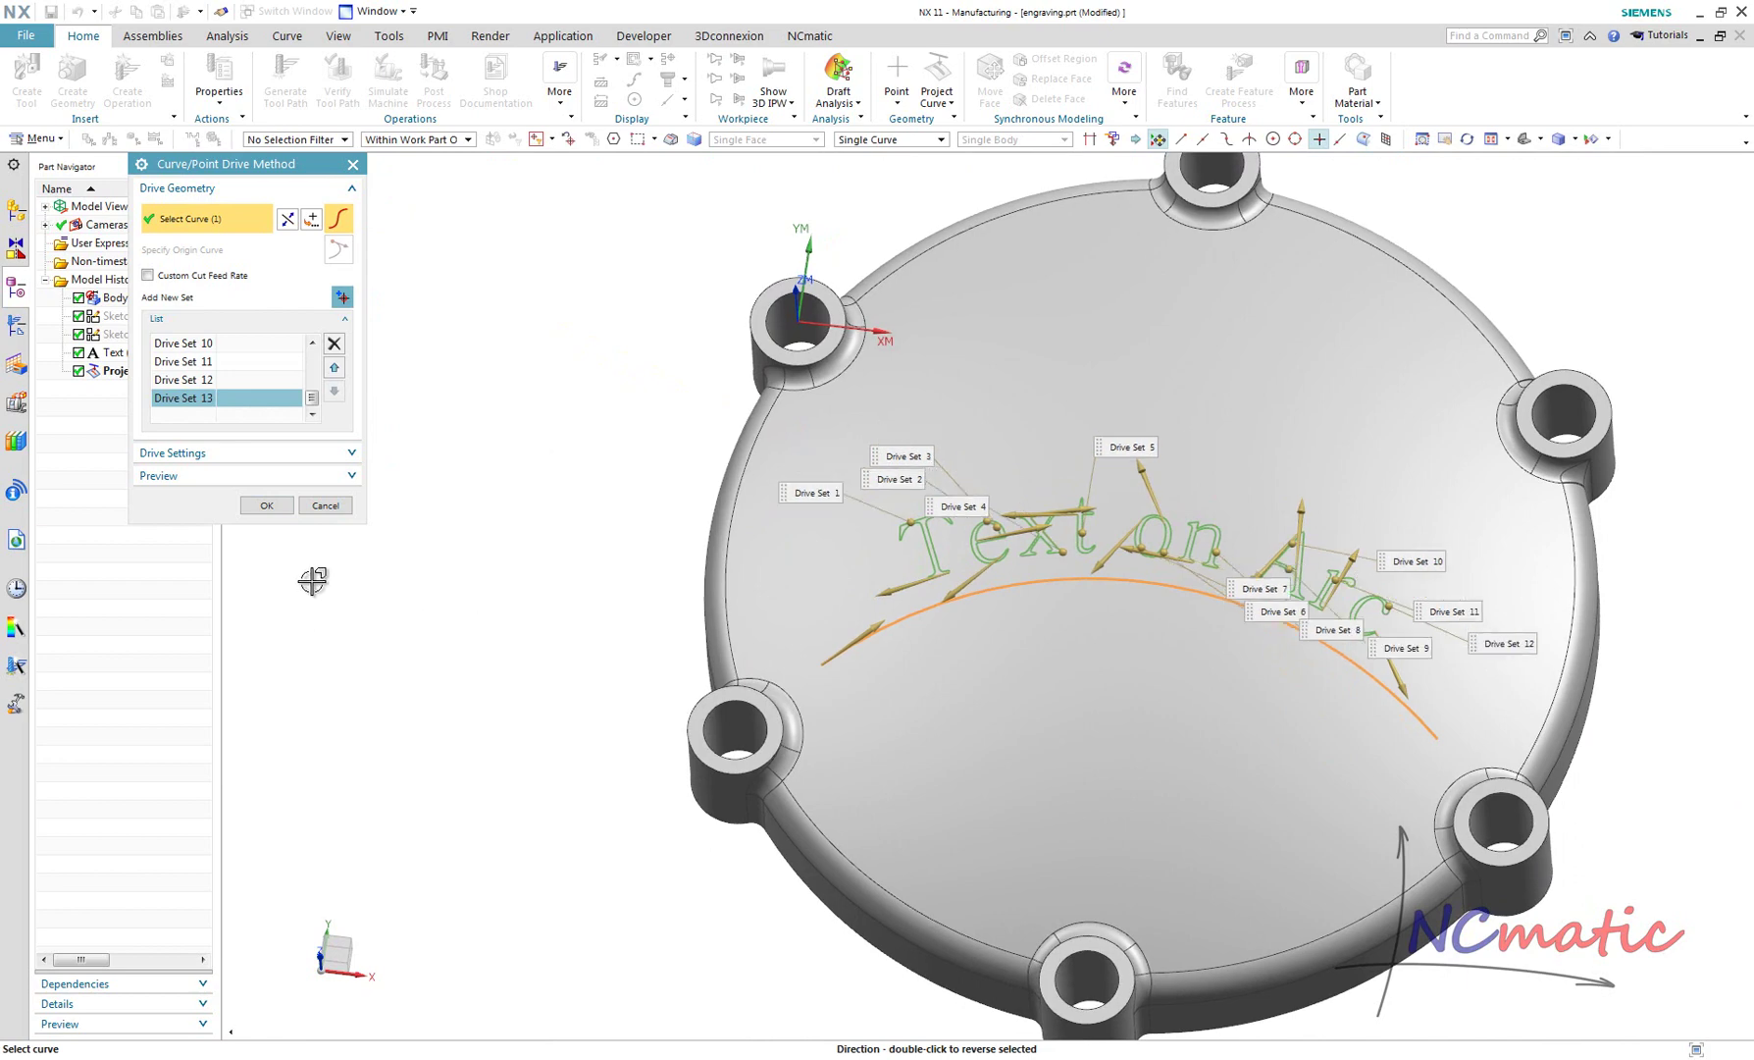
{"action": "left_click", "coordinate": [263, 505]}
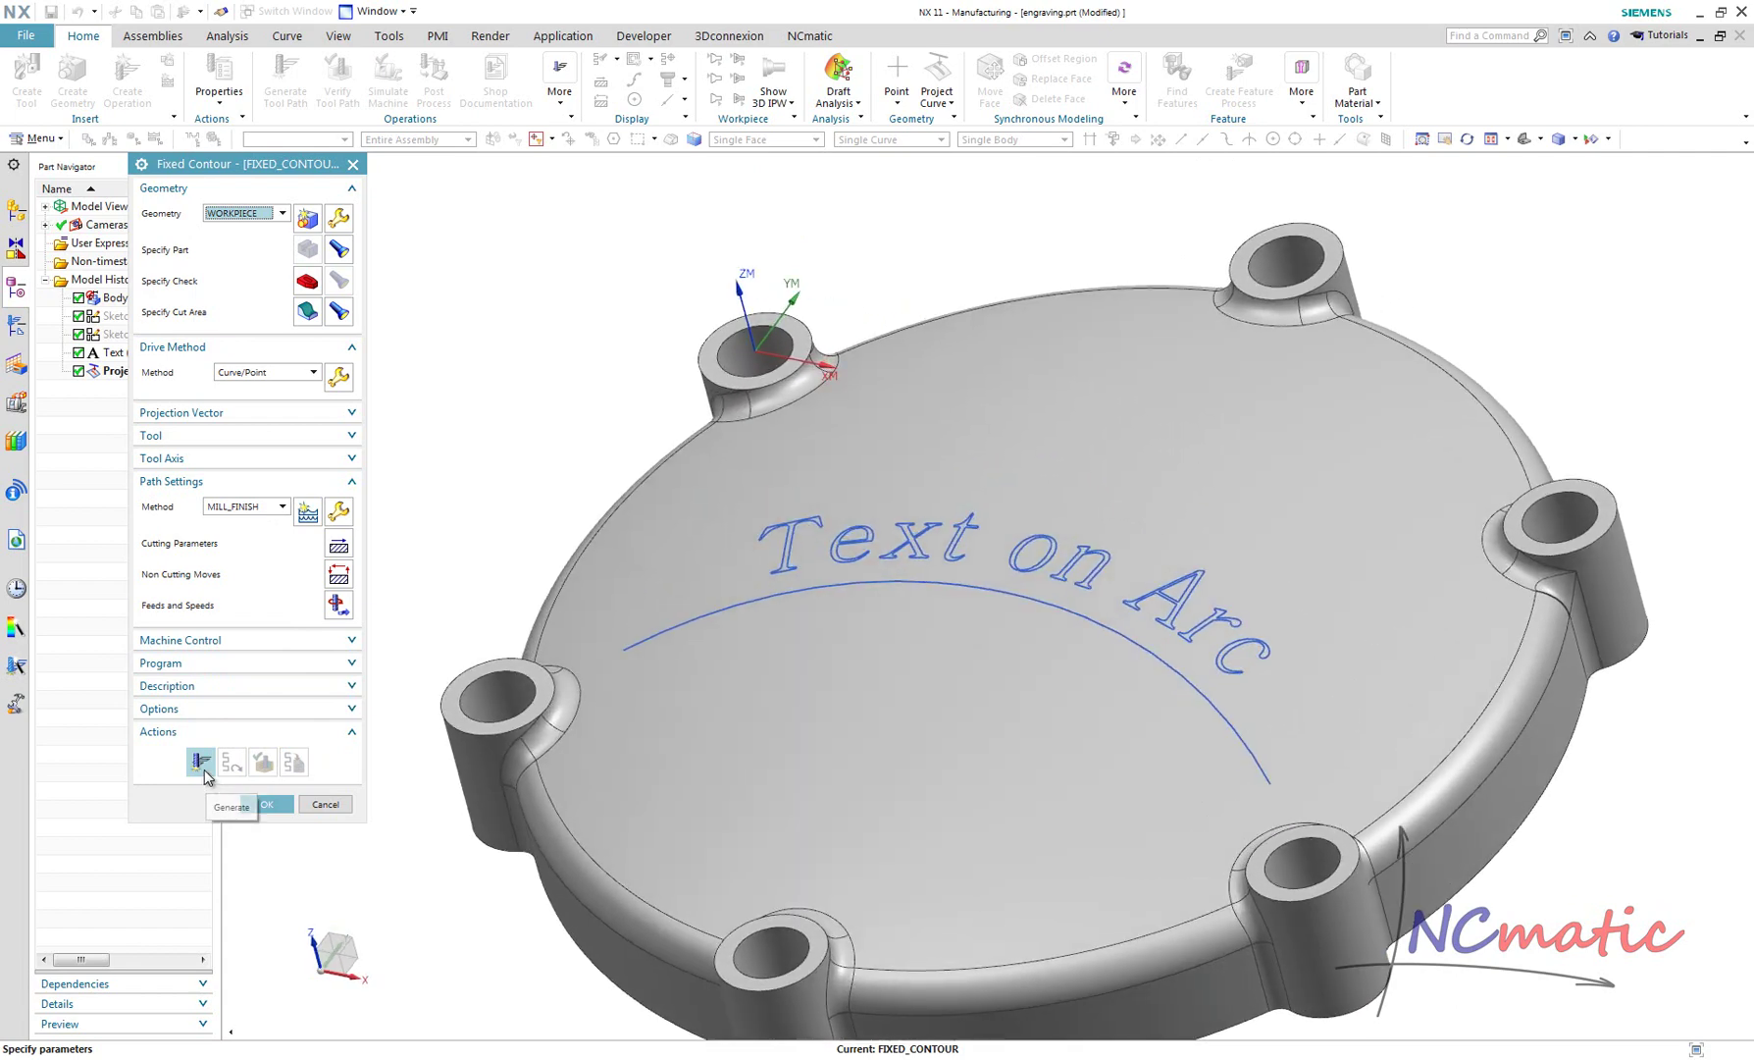
Step: Generate the tool path and change the open area engage type to Plunge in the non cutting moves
{"action": "scroll", "coordinate": [628, 647], "scroll_direction": "up", "scroll_amount": 5}
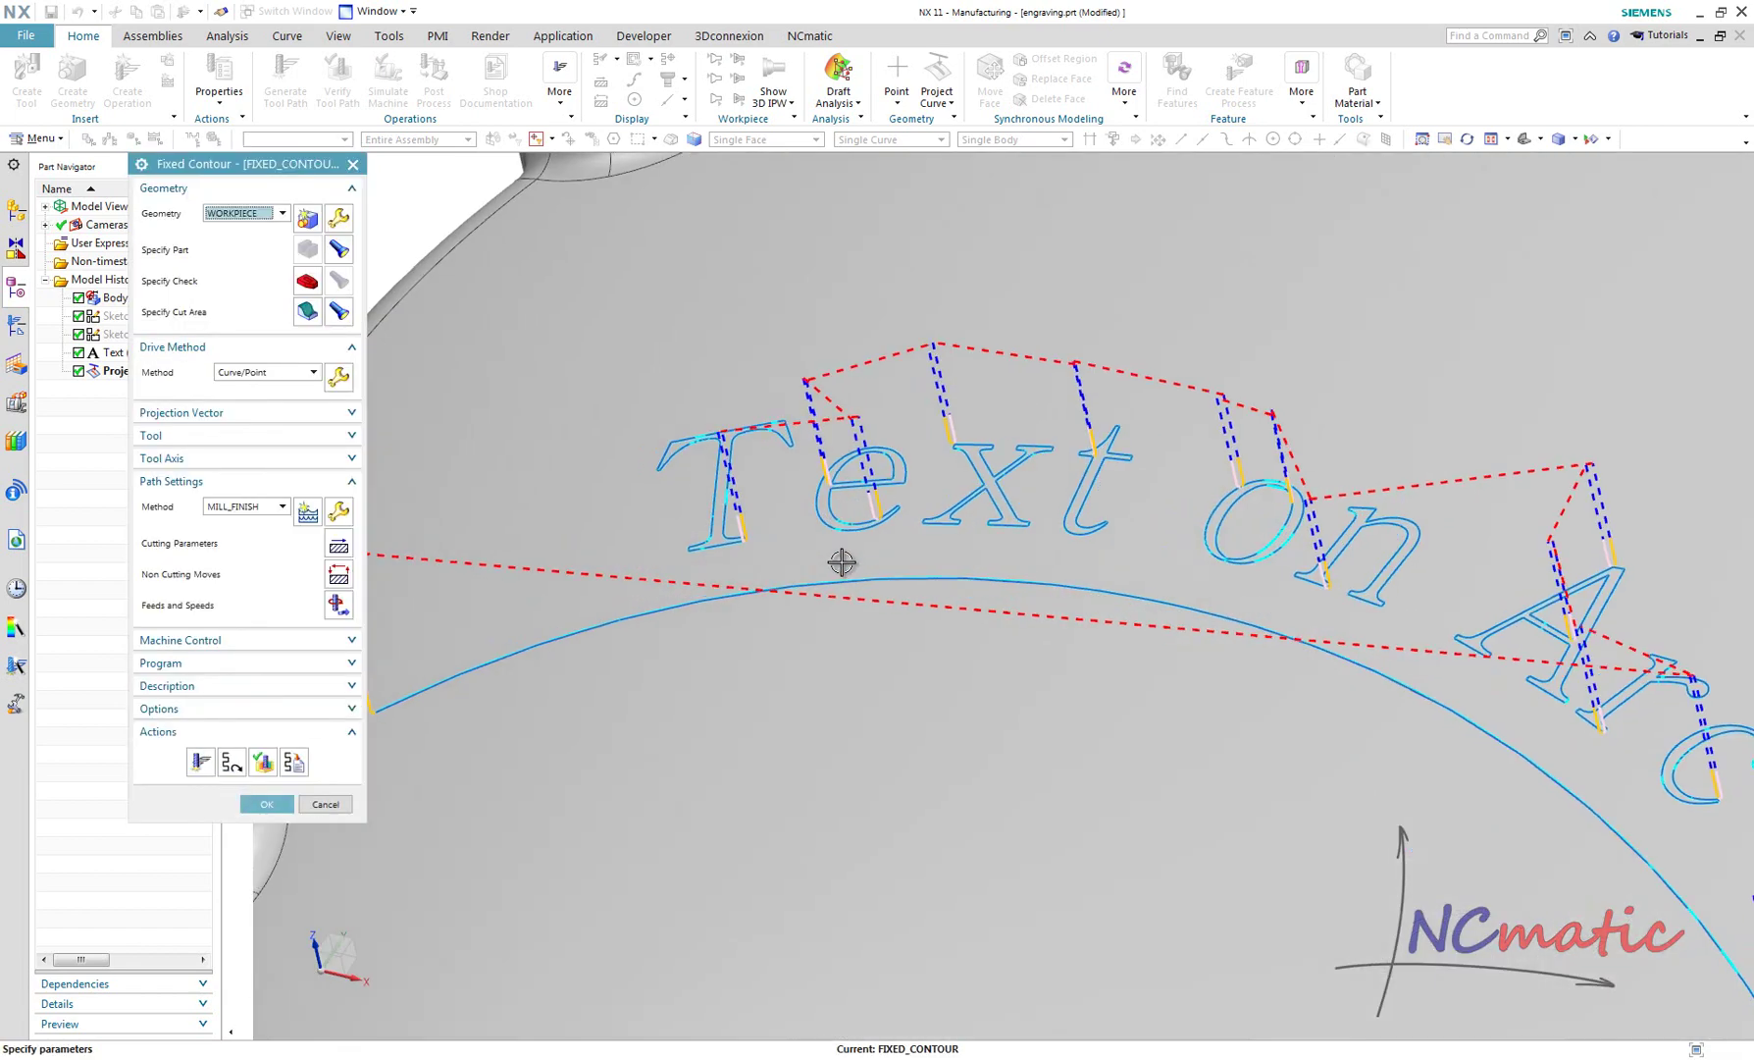
{"action": "scroll", "coordinate": [919, 604], "scroll_direction": "up", "scroll_amount": 3}
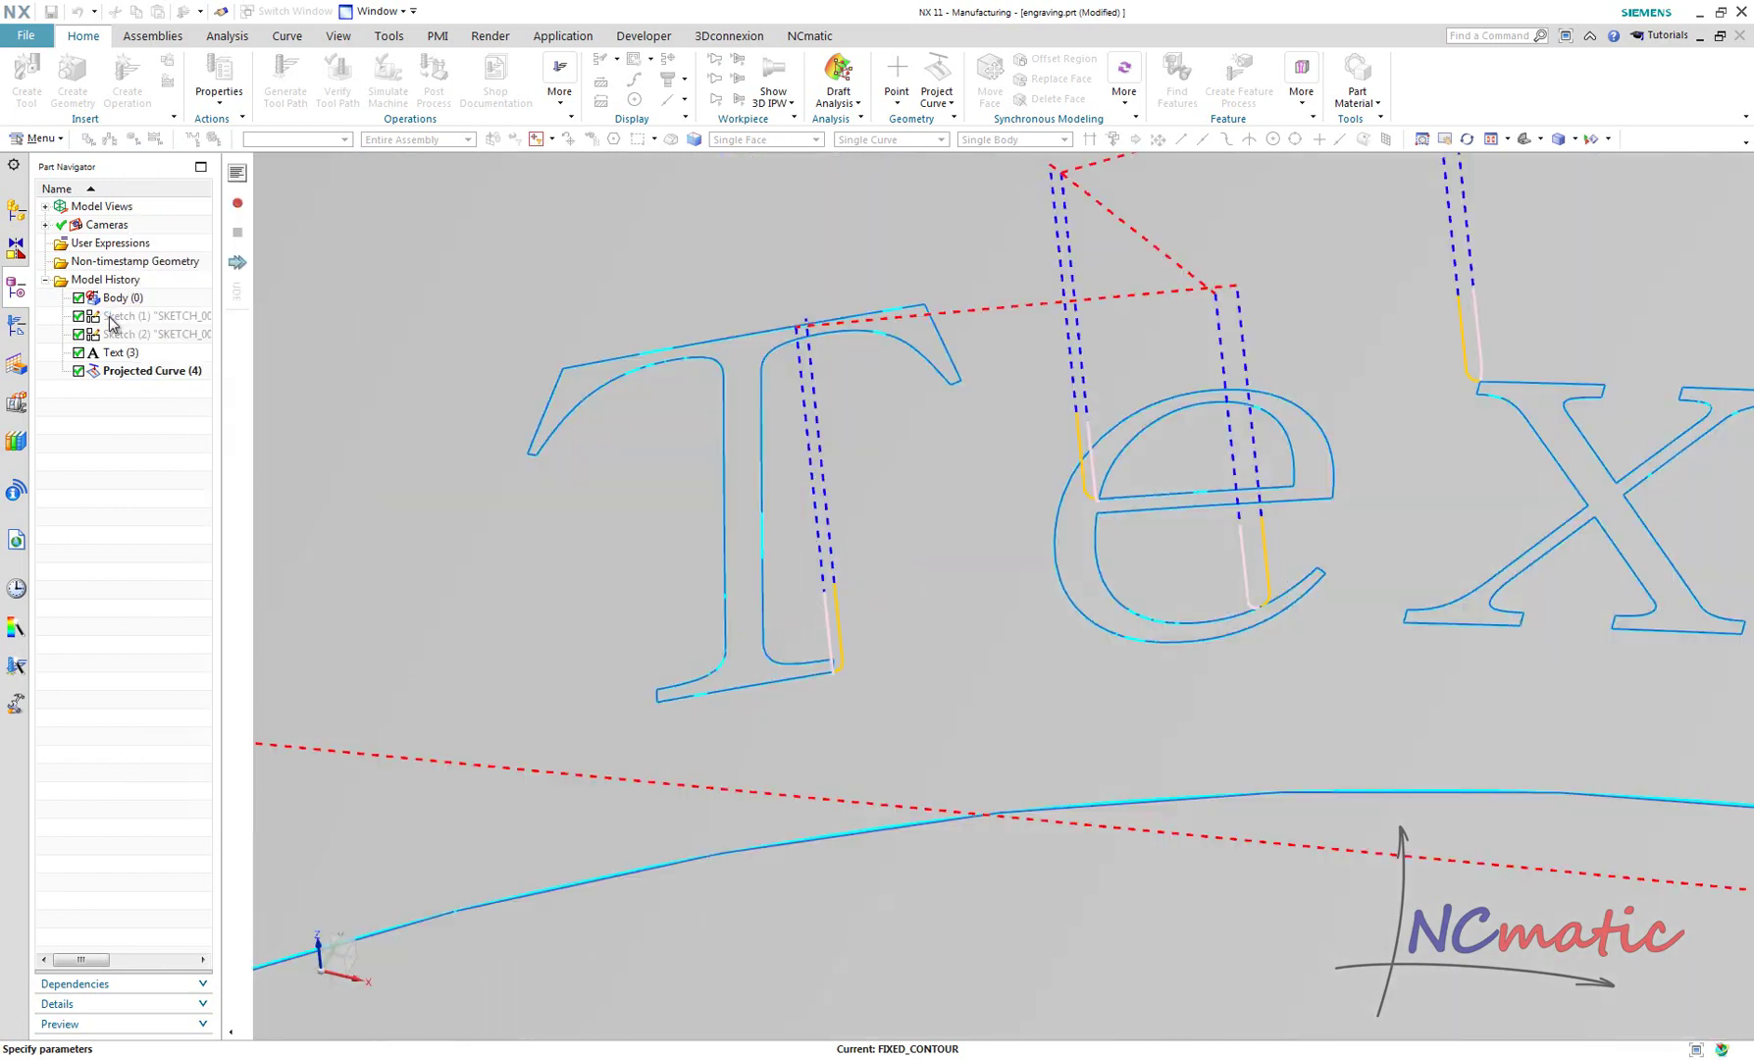
{"action": "left_click", "coordinate": [294, 263]}
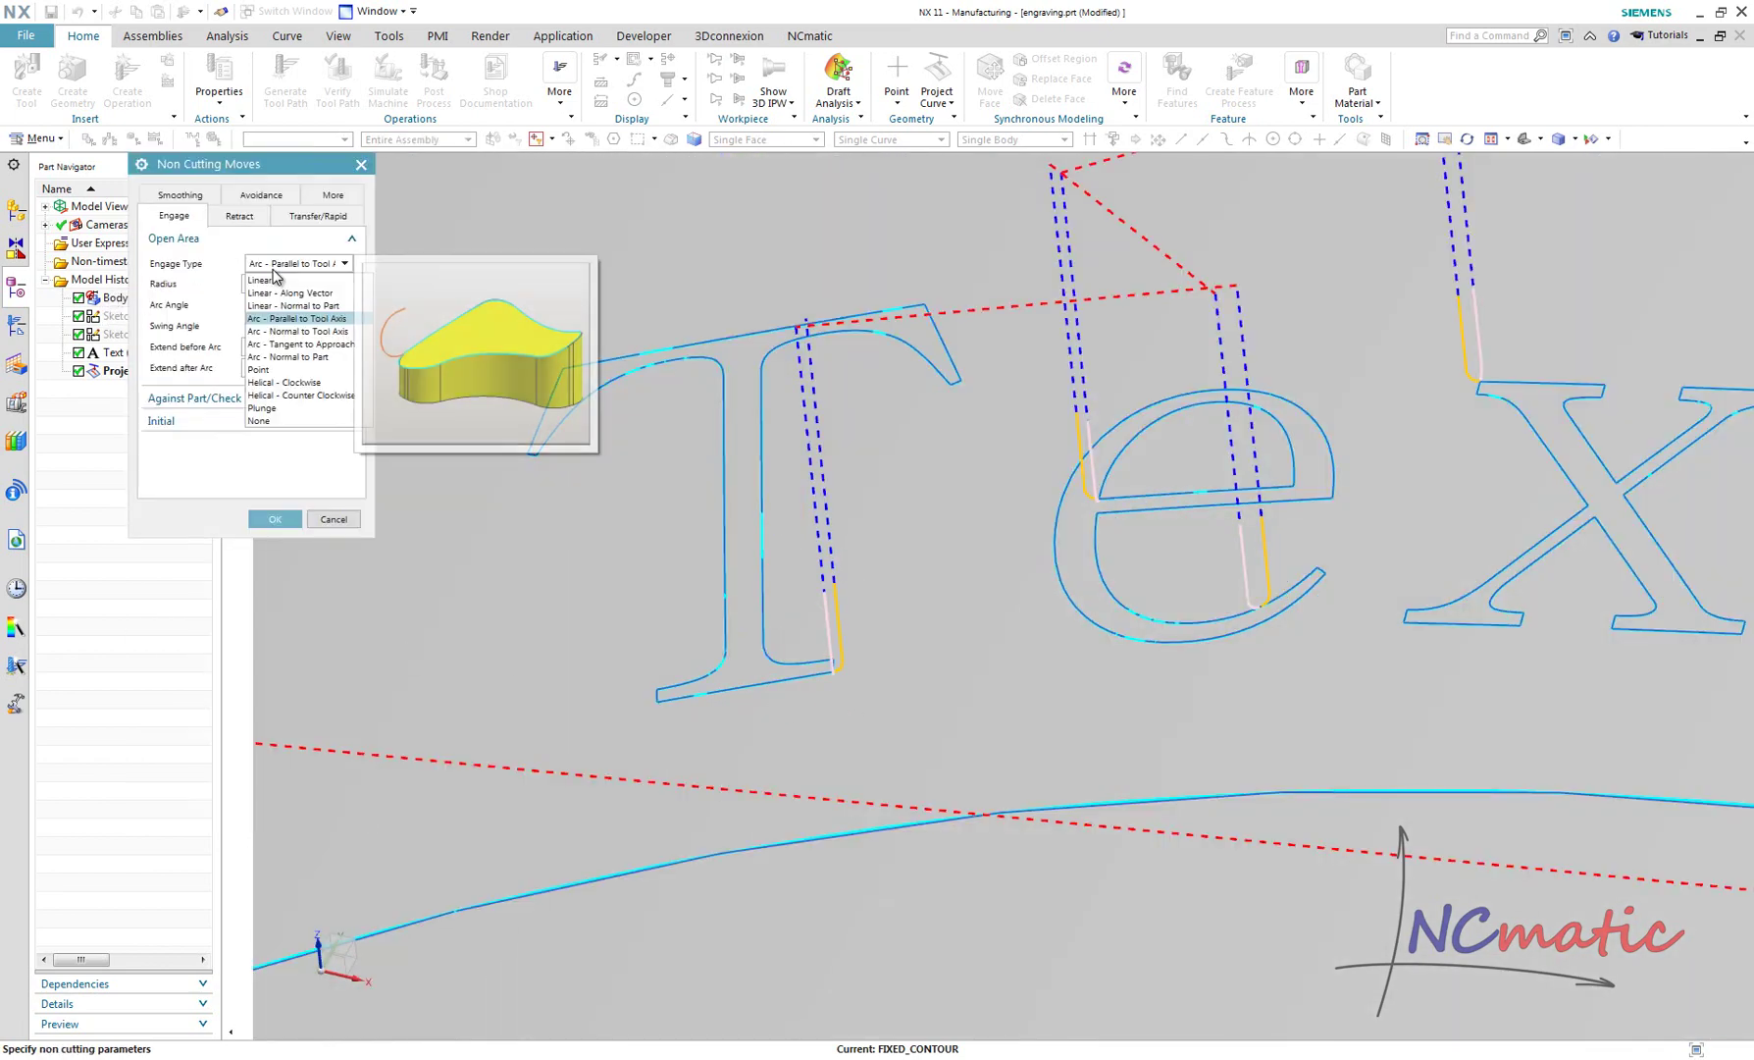
{"action": "left_click", "coordinate": [301, 405]}
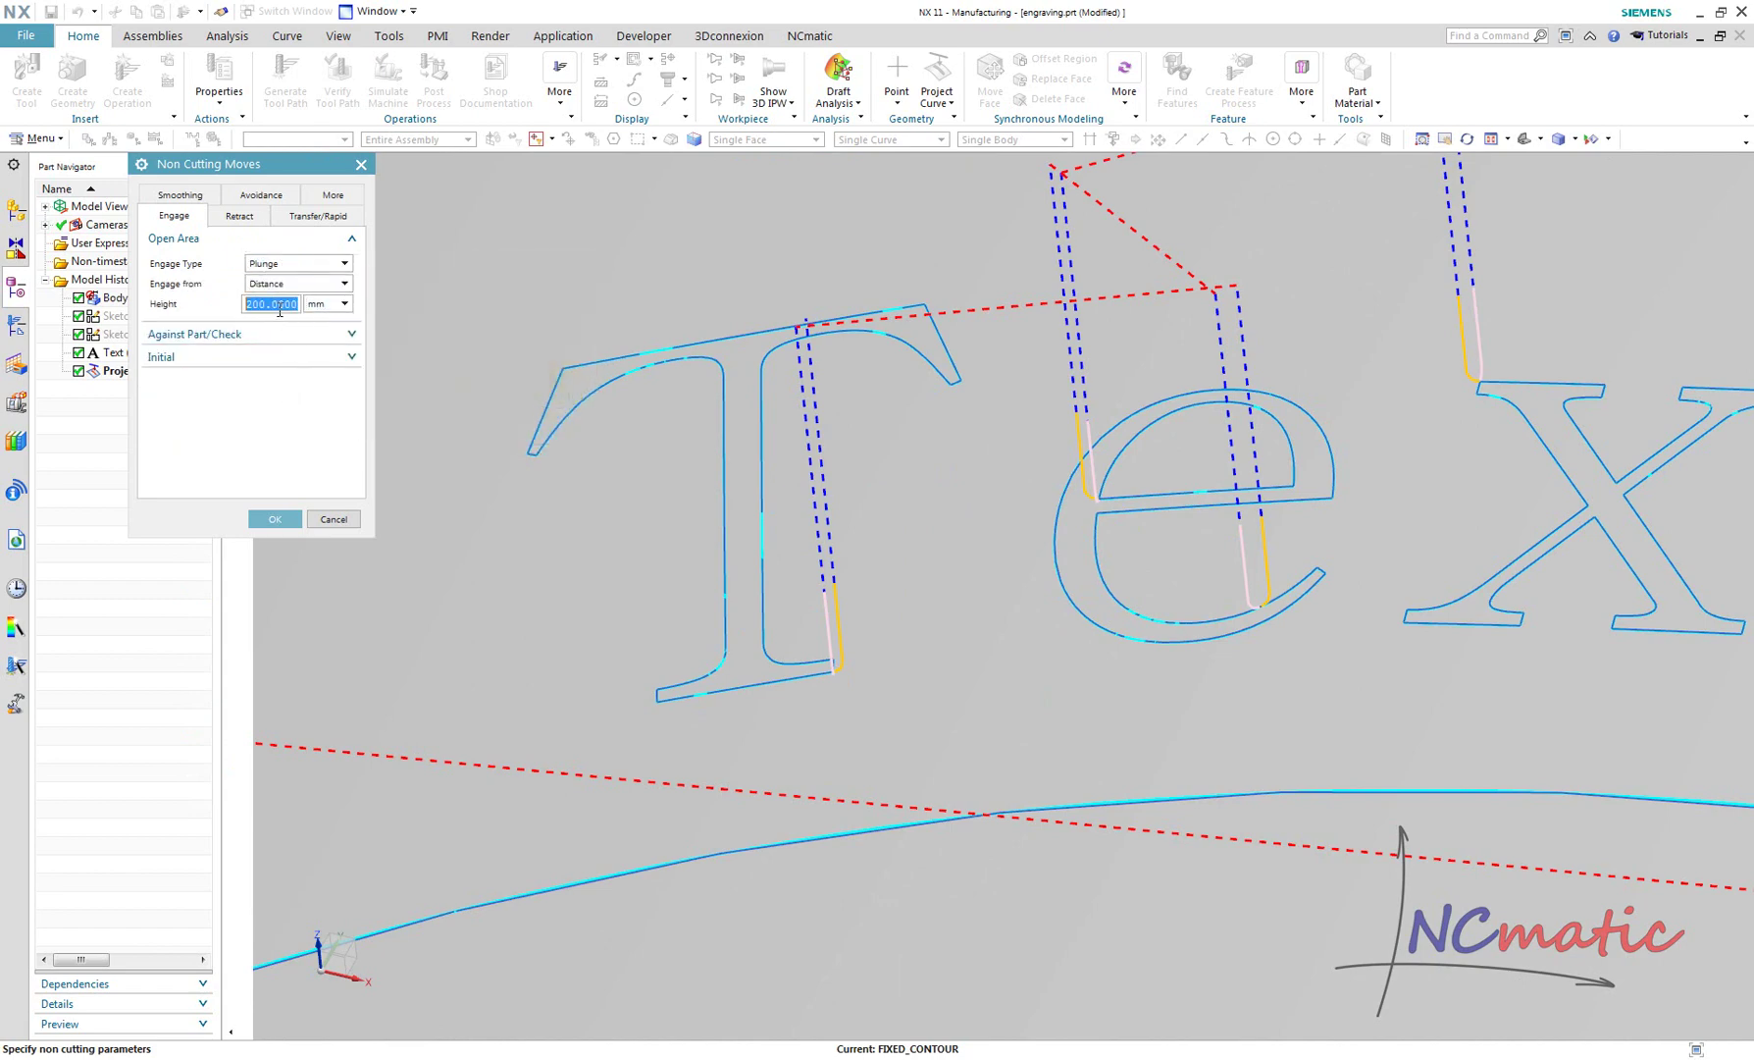
{"action": "left_click", "coordinate": [289, 525]}
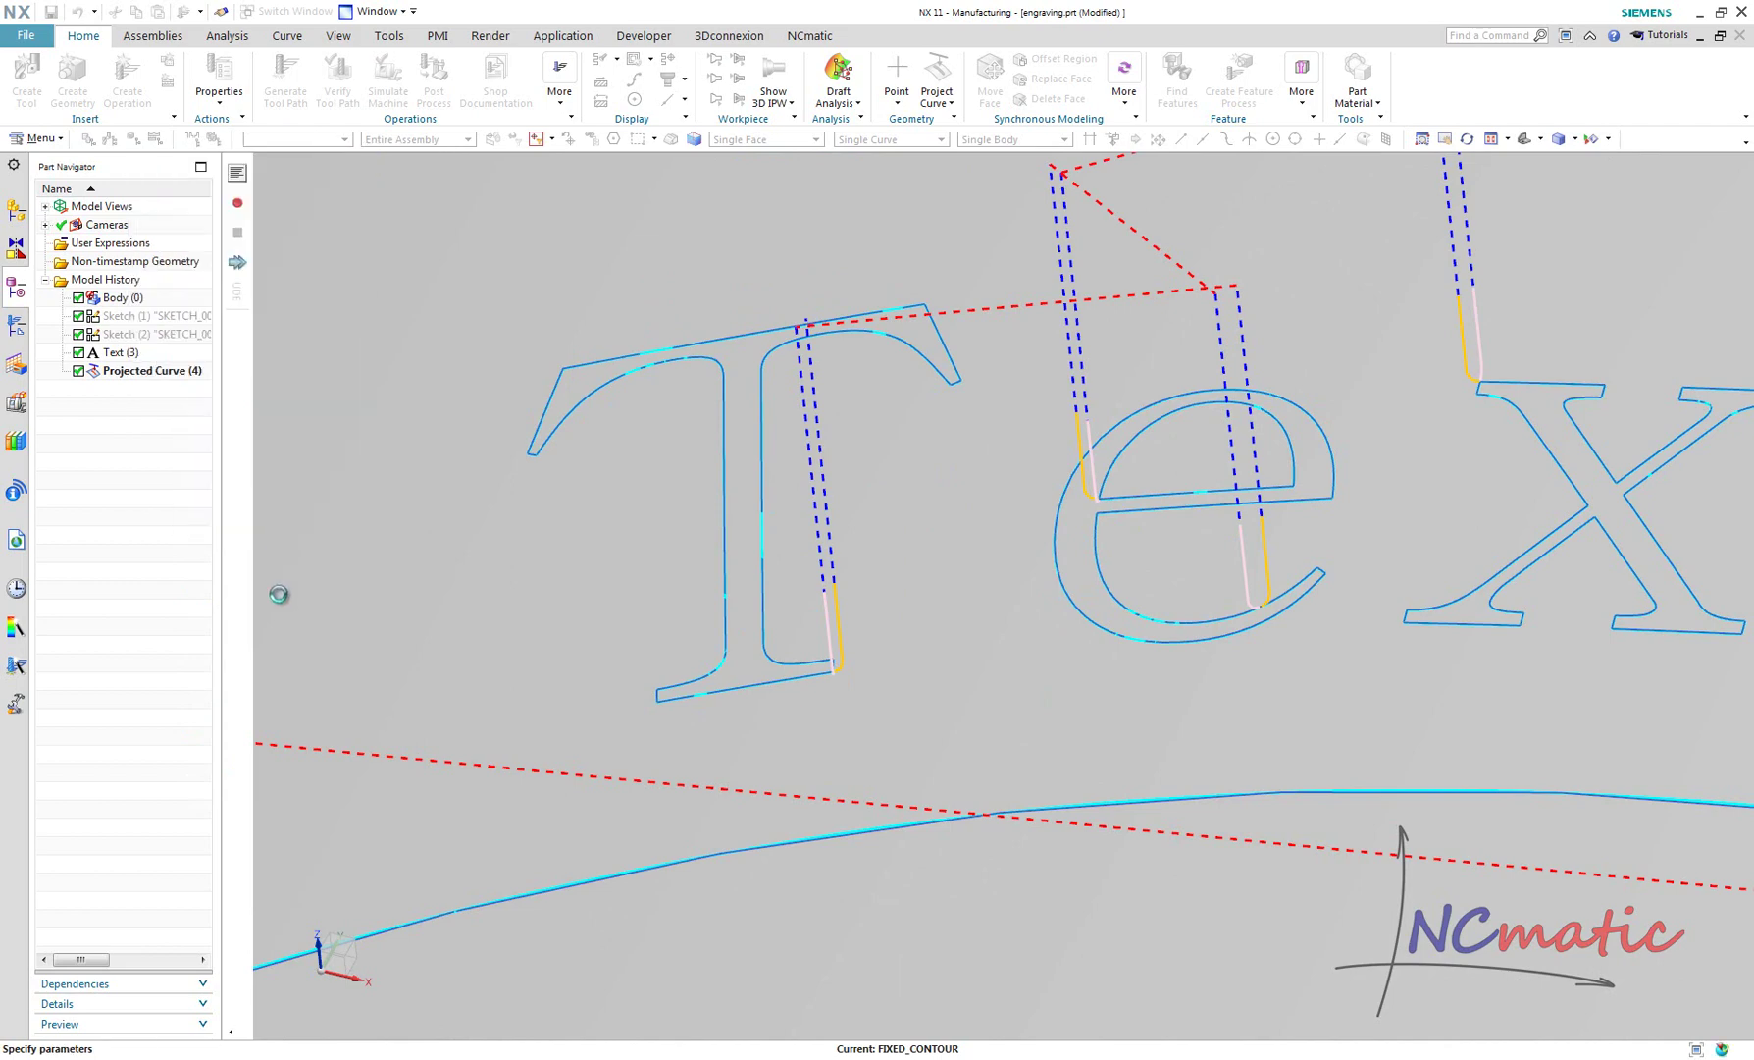
Step: Set the part stock to -.1 in the cutting parameters and regenerate the tool path
{"action": "left_click", "coordinate": [334, 550]}
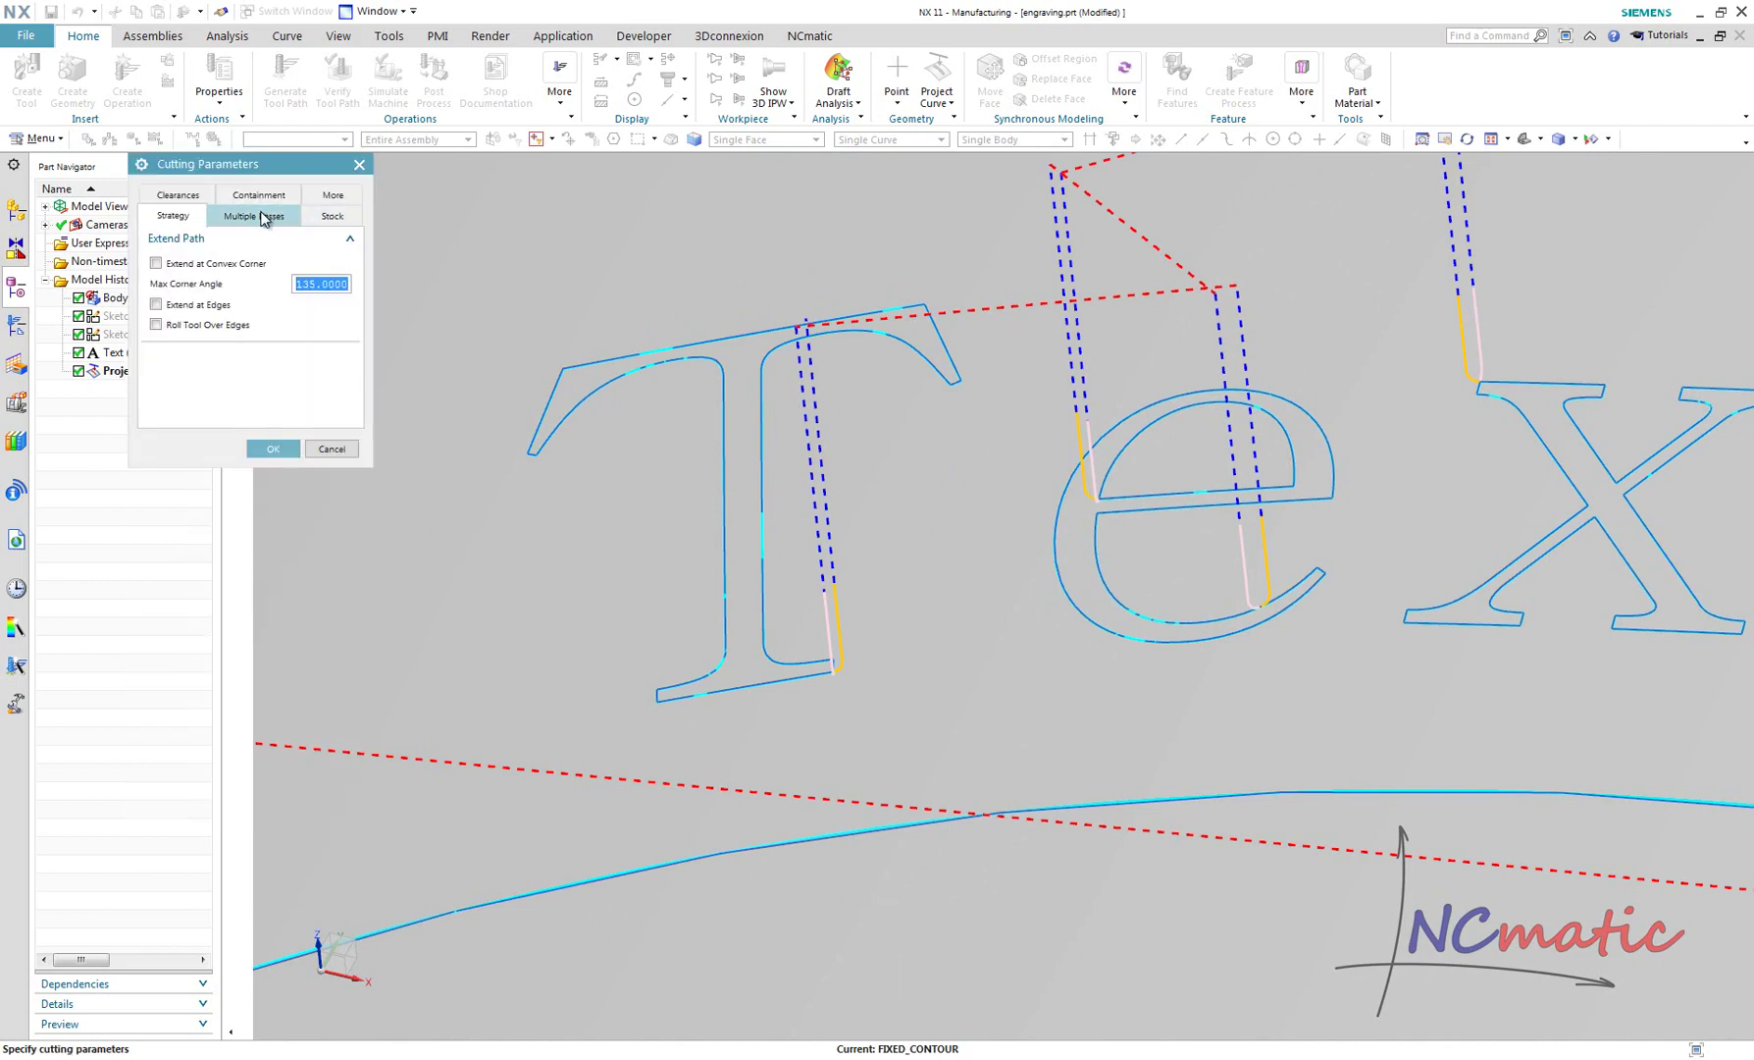
{"action": "left_click", "coordinate": [330, 217]}
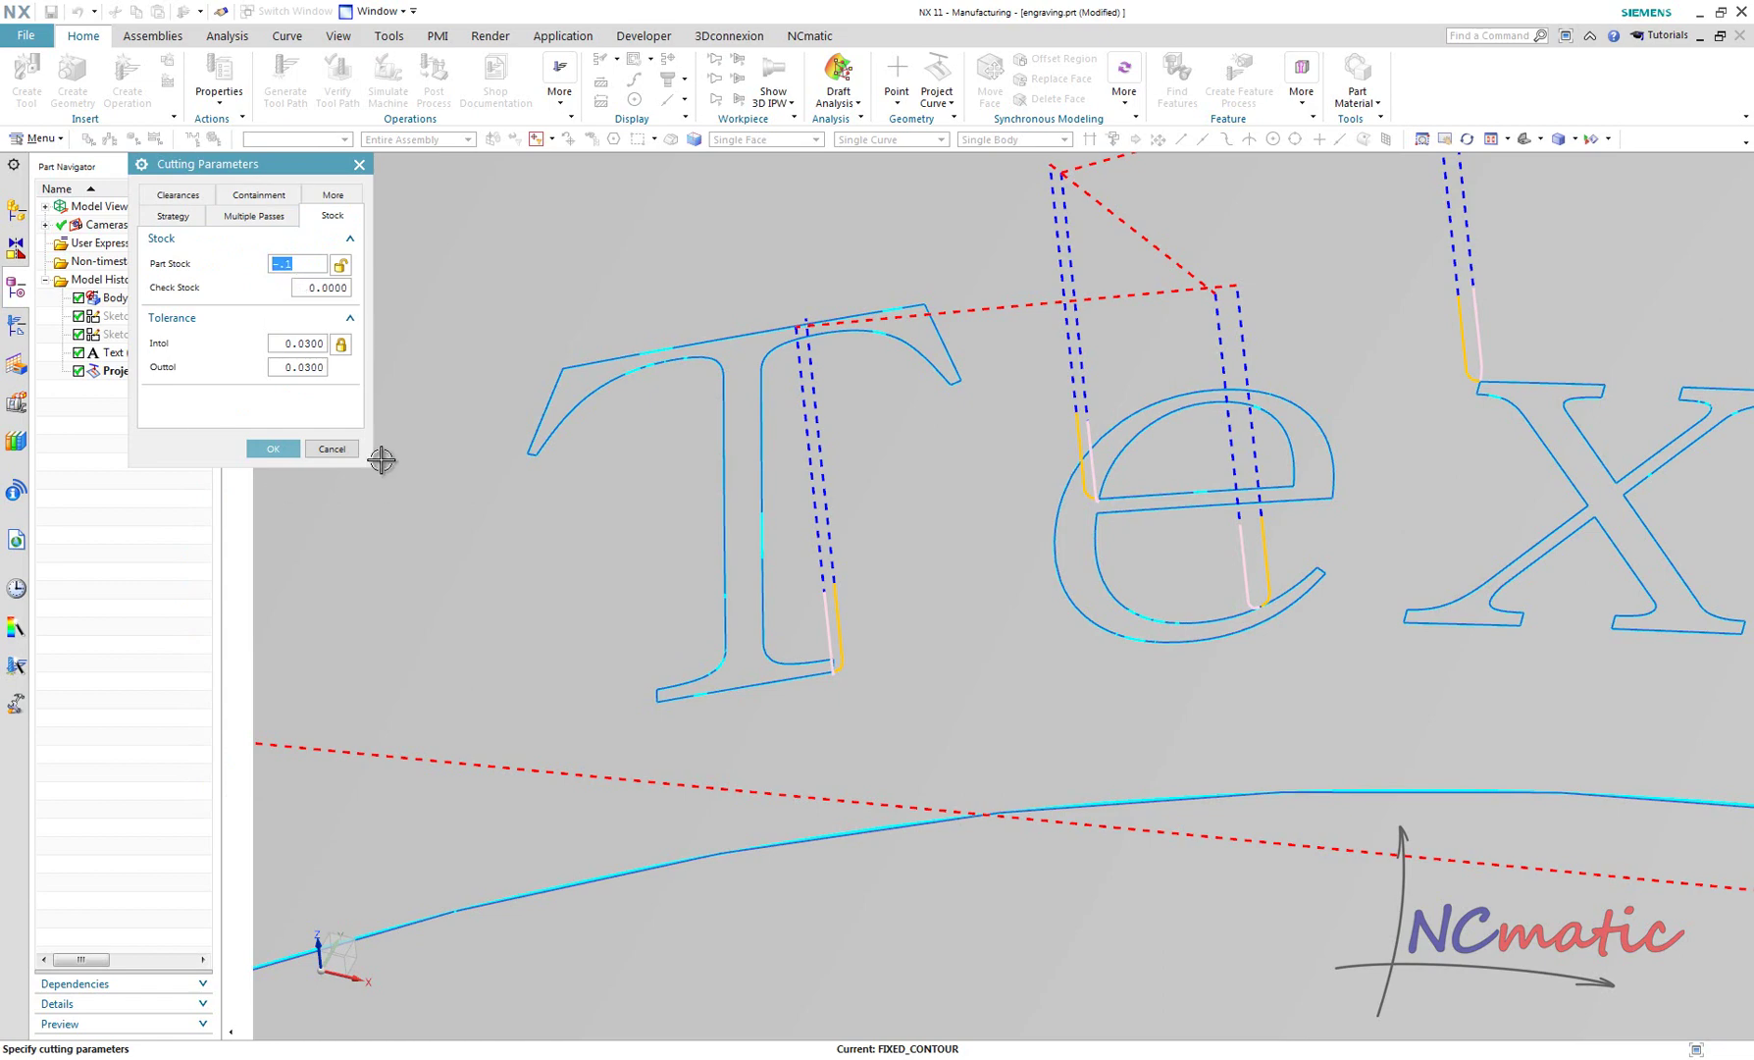
{"action": "left_click", "coordinate": [327, 450]}
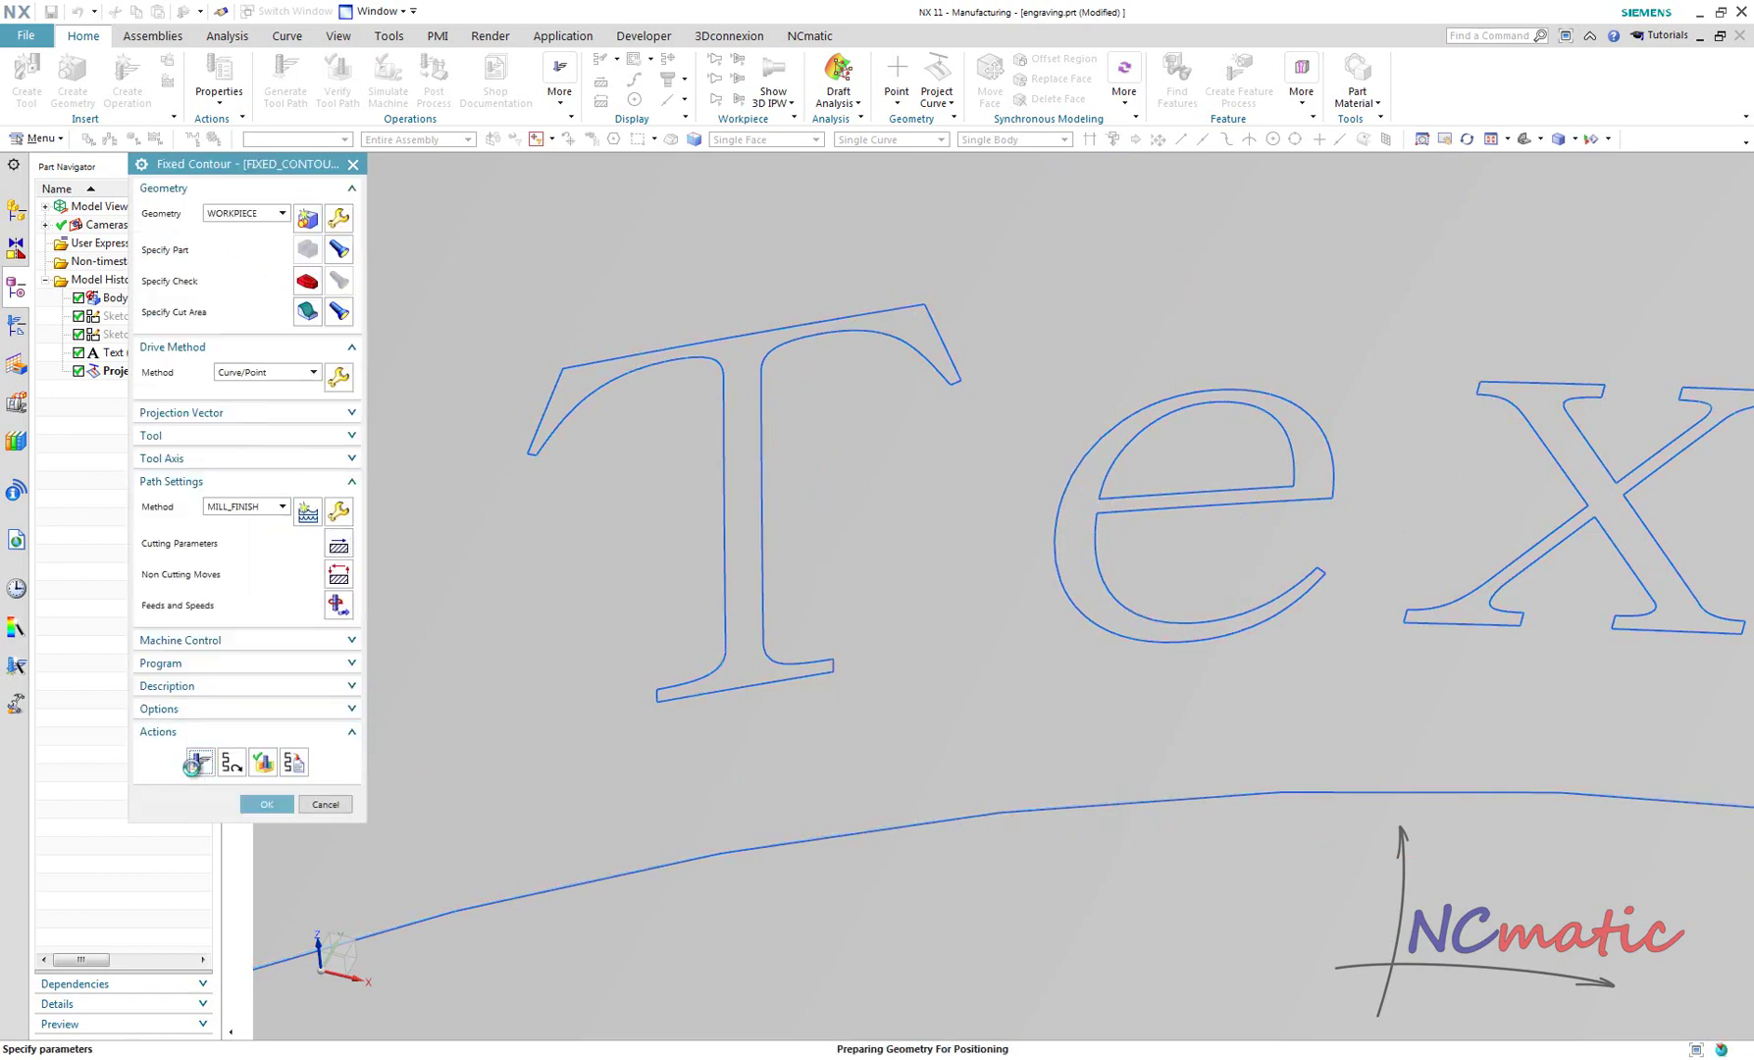
{"action": "scroll", "coordinate": [713, 818], "scroll_direction": "down", "scroll_amount": 7}
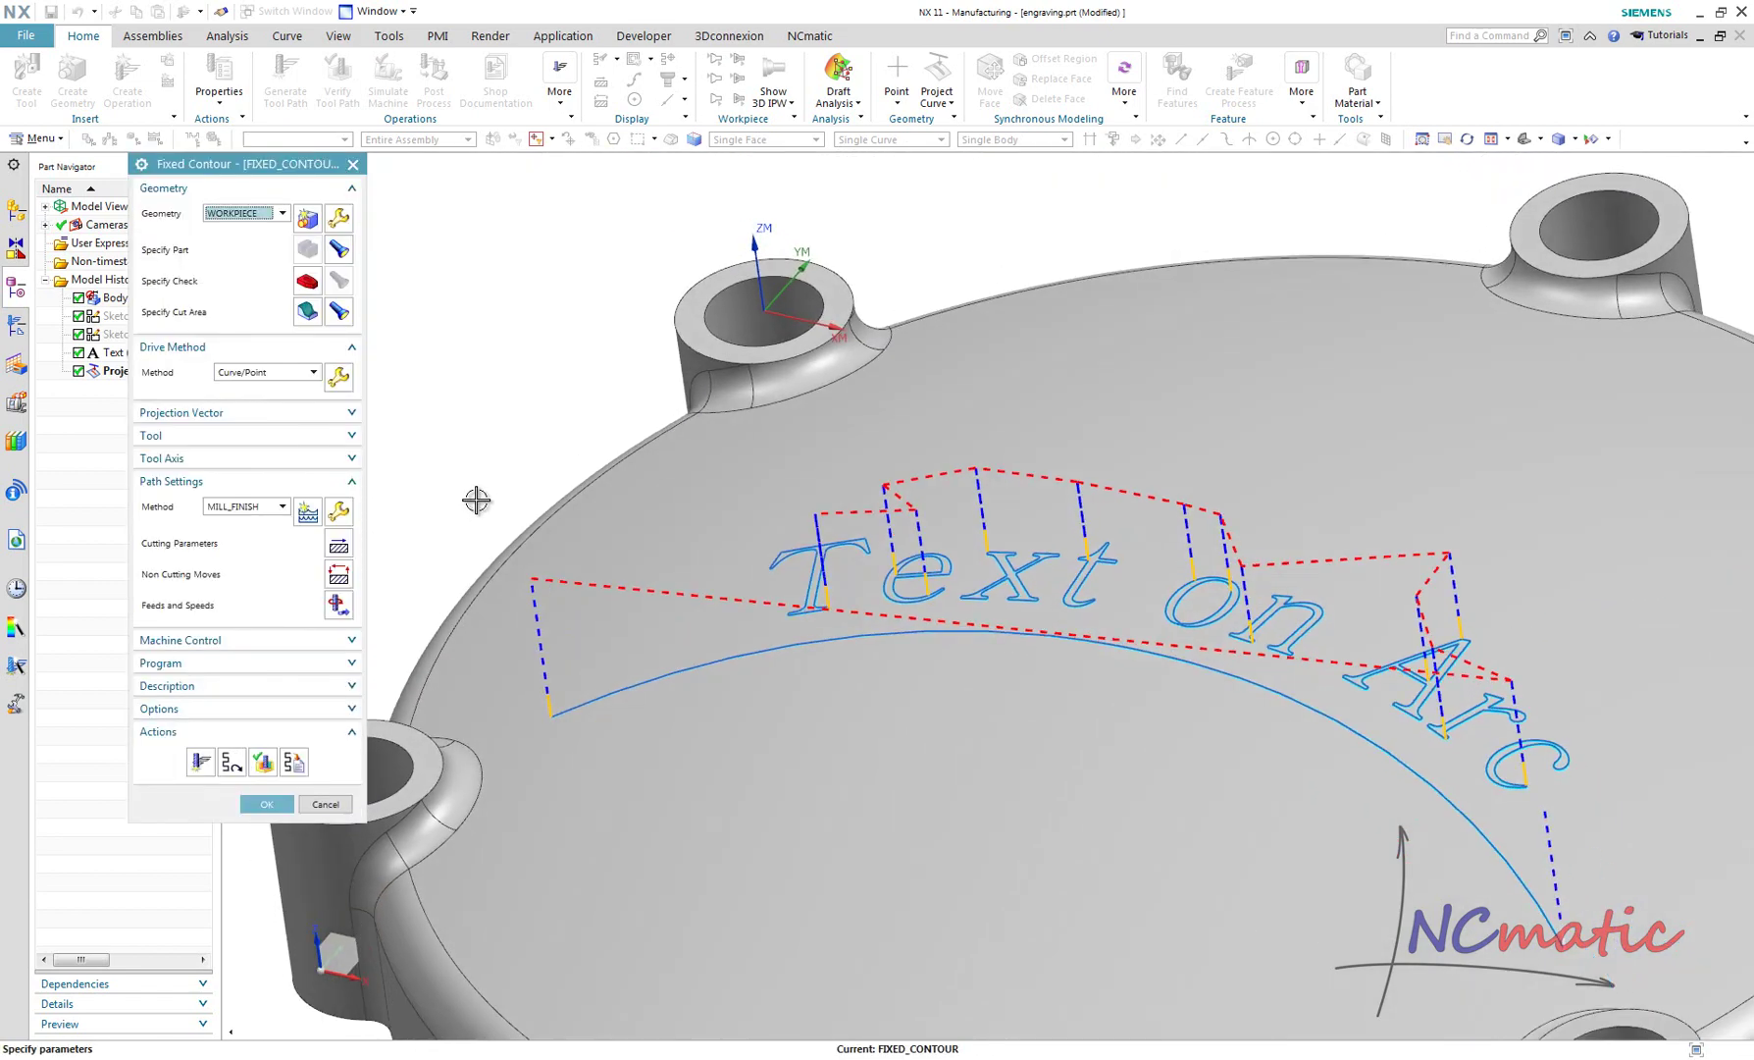
Step: Display the cover in wireframe, check the regenerated tool path against the text and arc curves, and accept the operation
{"action": "middle_click_drag", "start_coordinate": [476, 500], "coordinate": [506, 387]}
{"action": "right_click_drag", "start_coordinate": [505, 387], "coordinate": [579, 402]}
{"action": "middle_click_drag", "start_coordinate": [1010, 628], "coordinate": [1069, 560]}
{"action": "scroll", "coordinate": [985, 613], "scroll_direction": "up", "scroll_amount": 6}
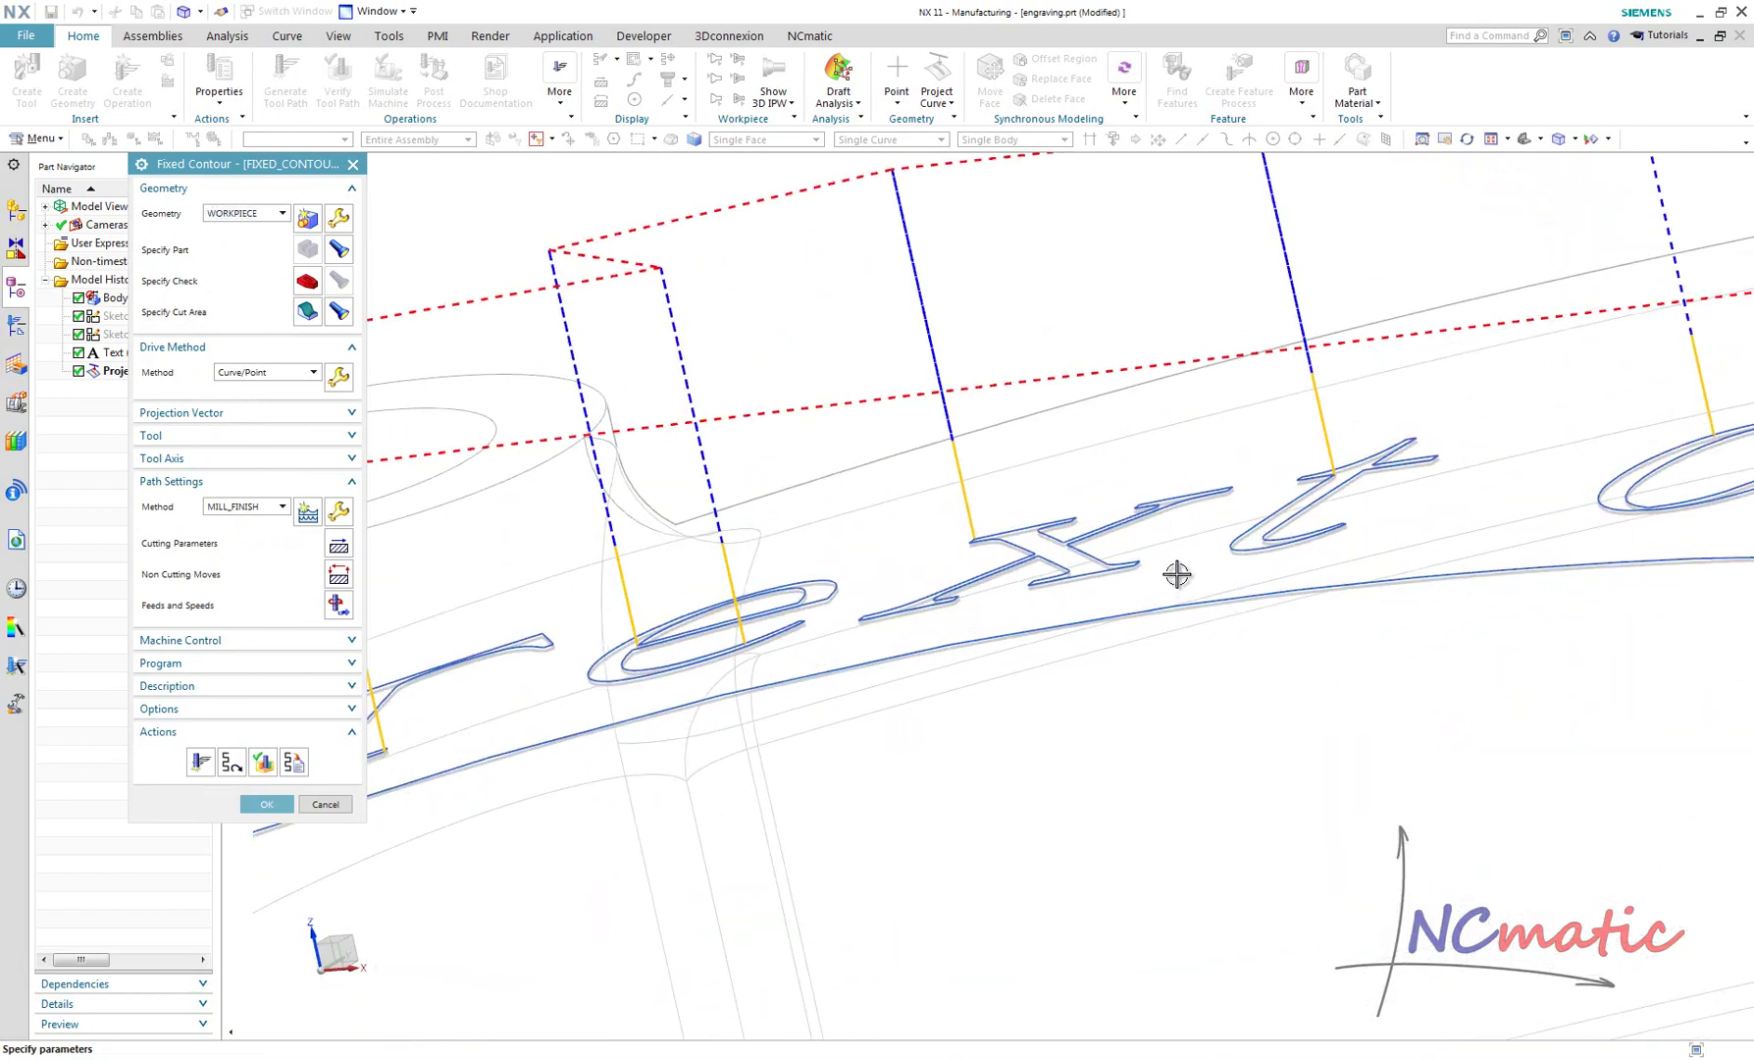
{"action": "scroll", "coordinate": [1177, 574], "scroll_direction": "down", "scroll_amount": 8}
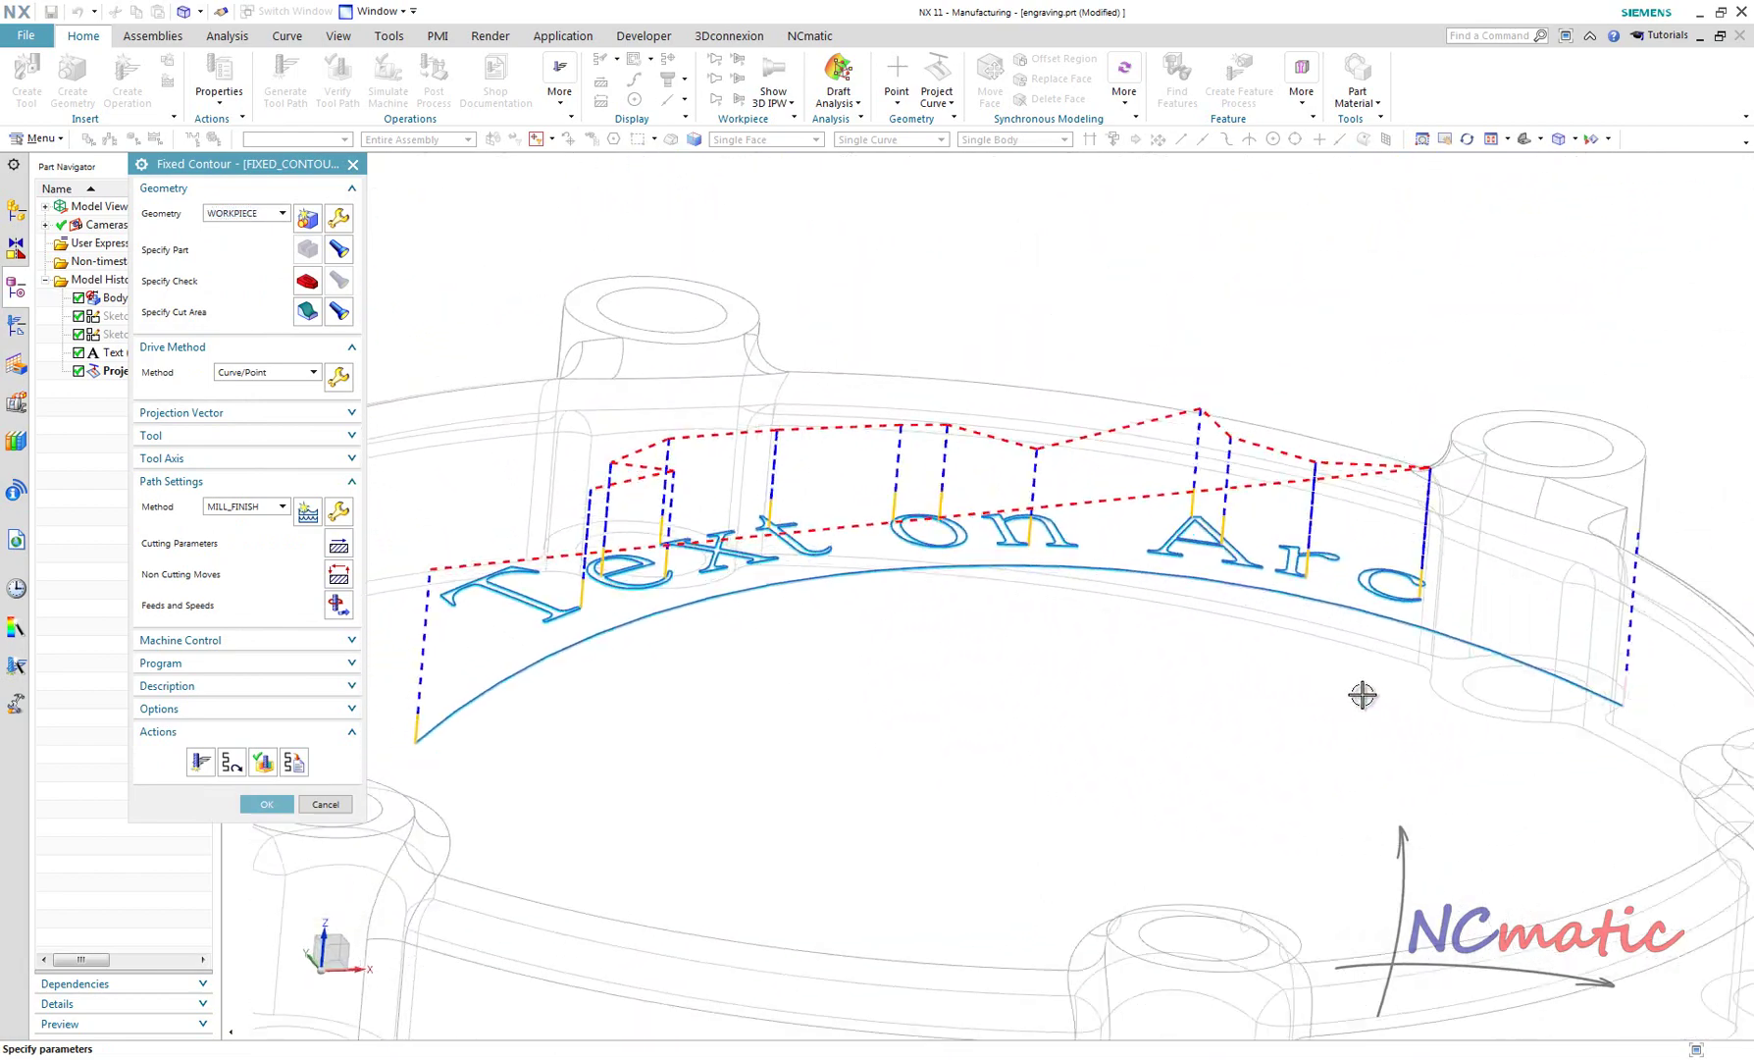
{"action": "scroll", "coordinate": [1296, 415], "scroll_direction": "down", "scroll_amount": 6}
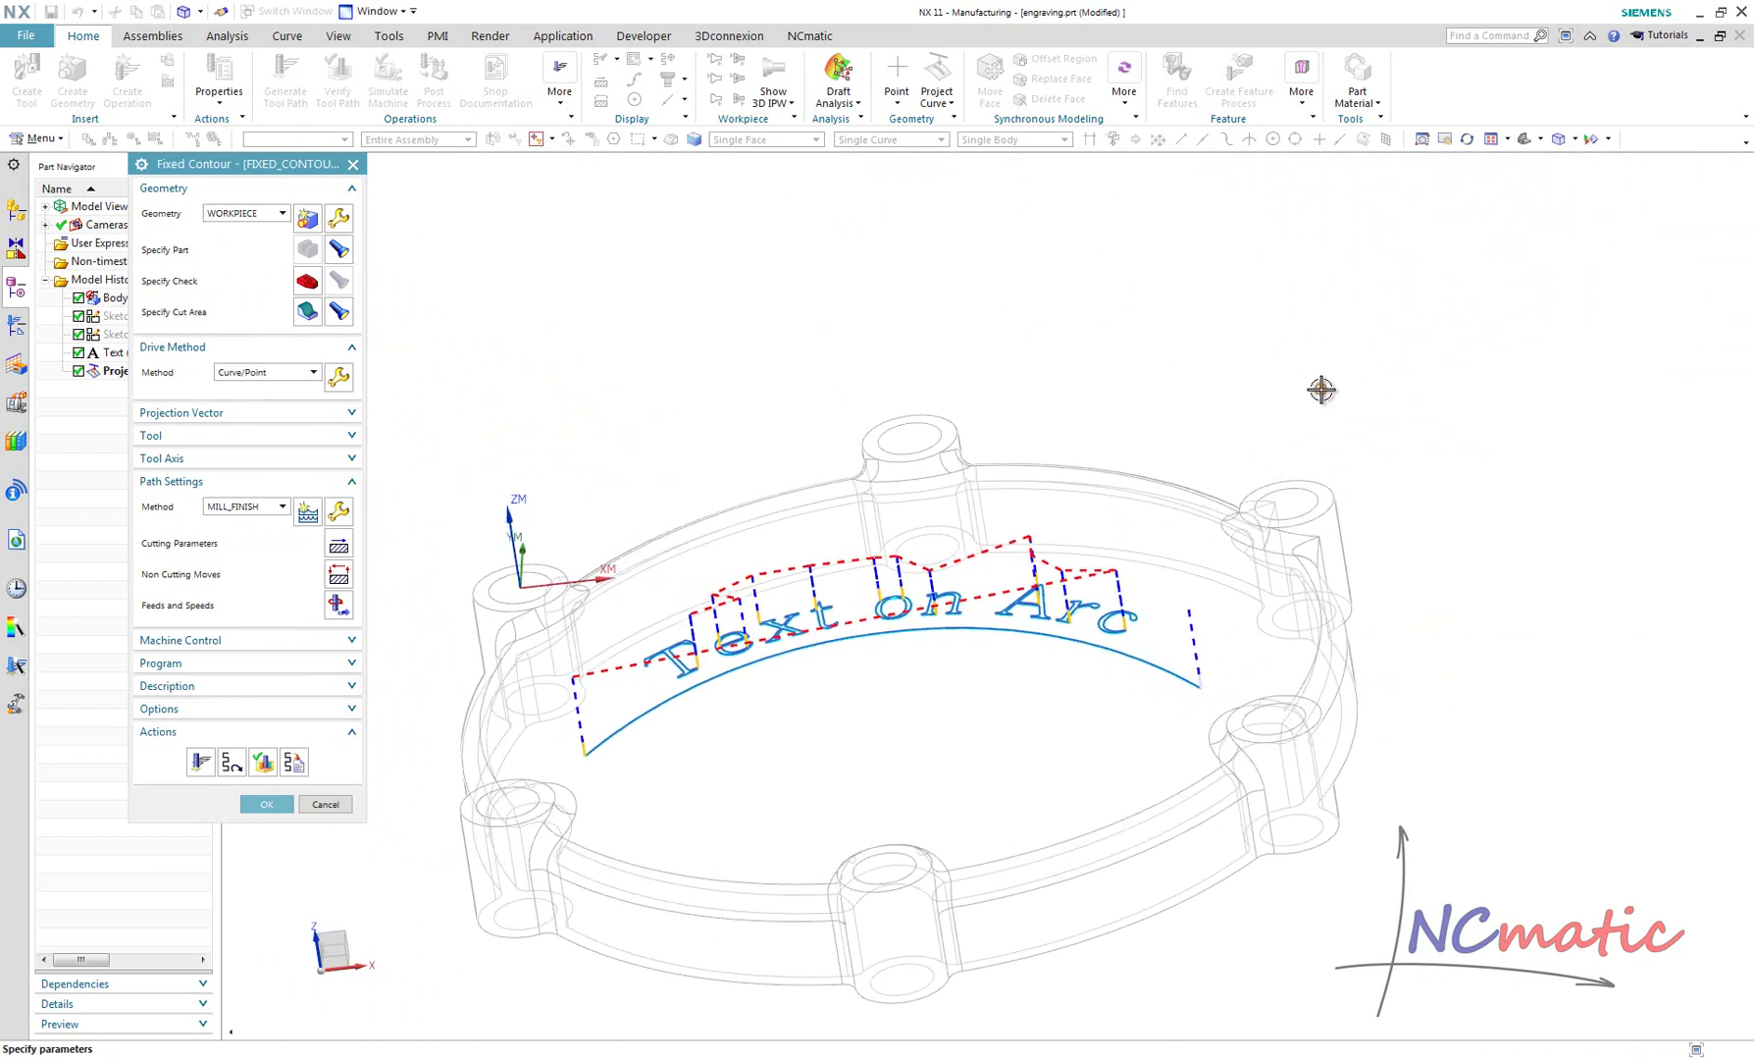
{"action": "middle_click", "coordinate": [1322, 390]}
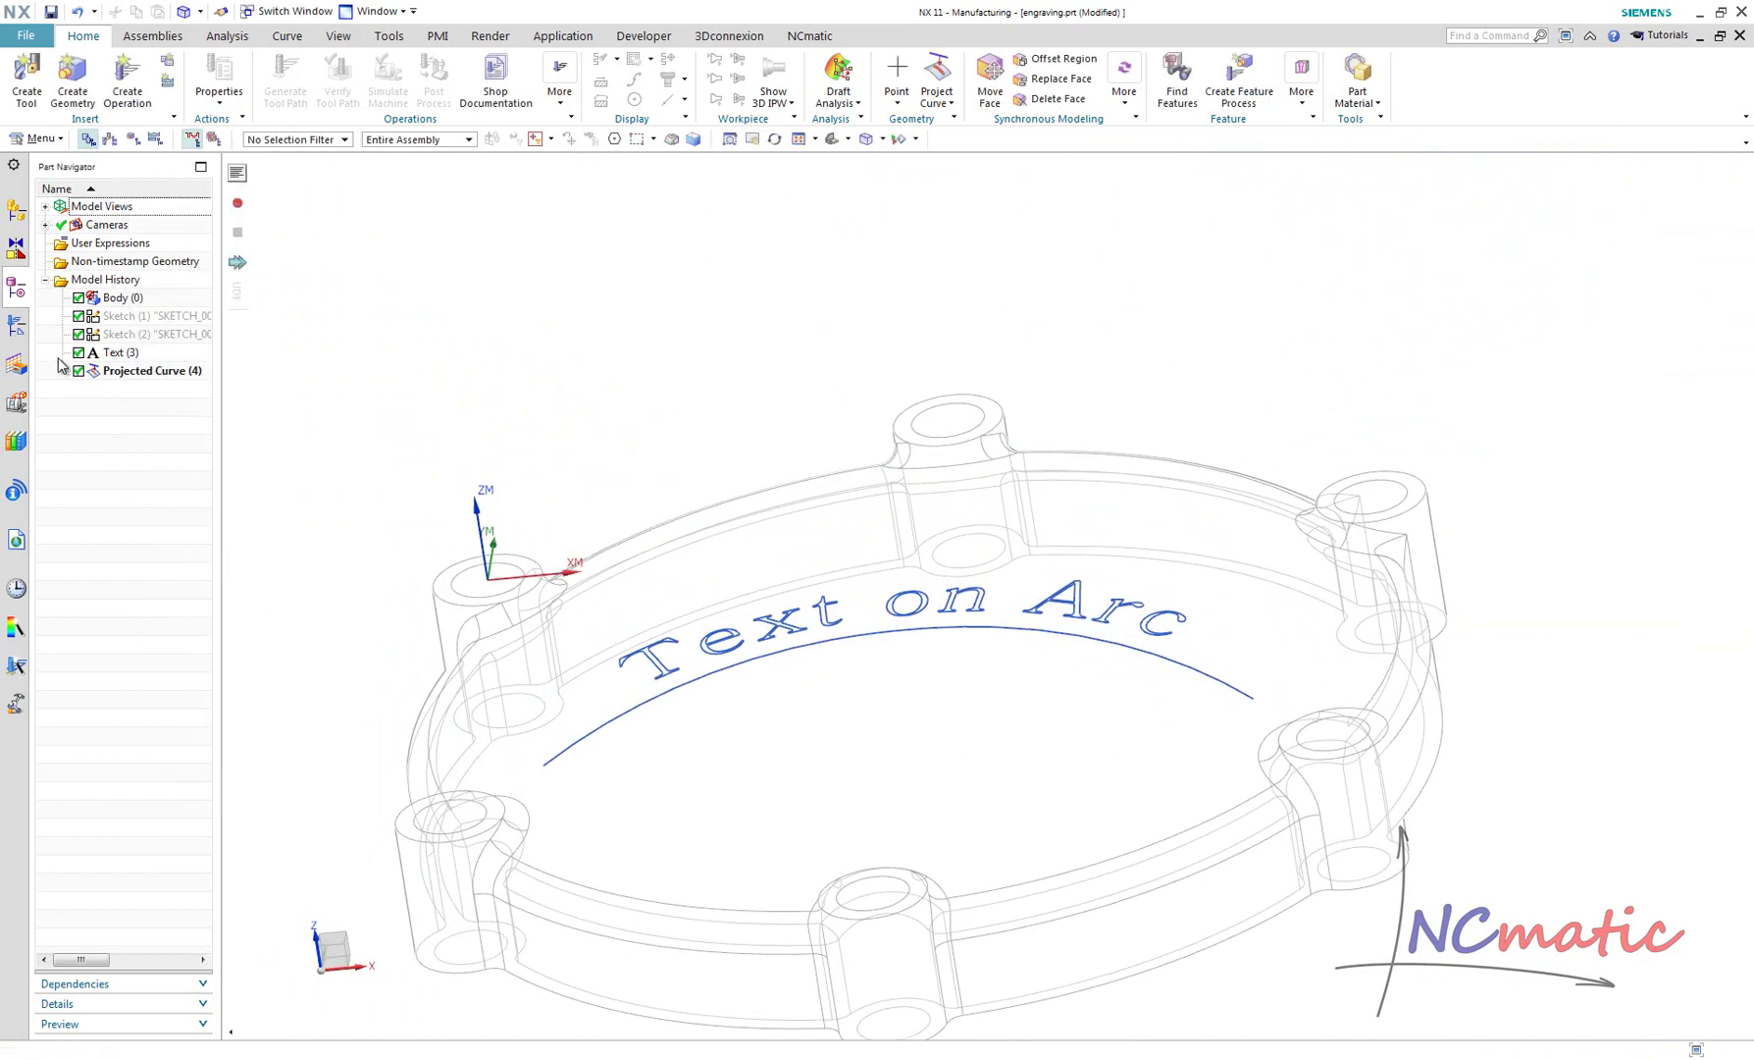
Step: Show the program order of the operations, shade the cover and hide the text and arc curves
{"action": "left_click", "coordinate": [17, 325]}
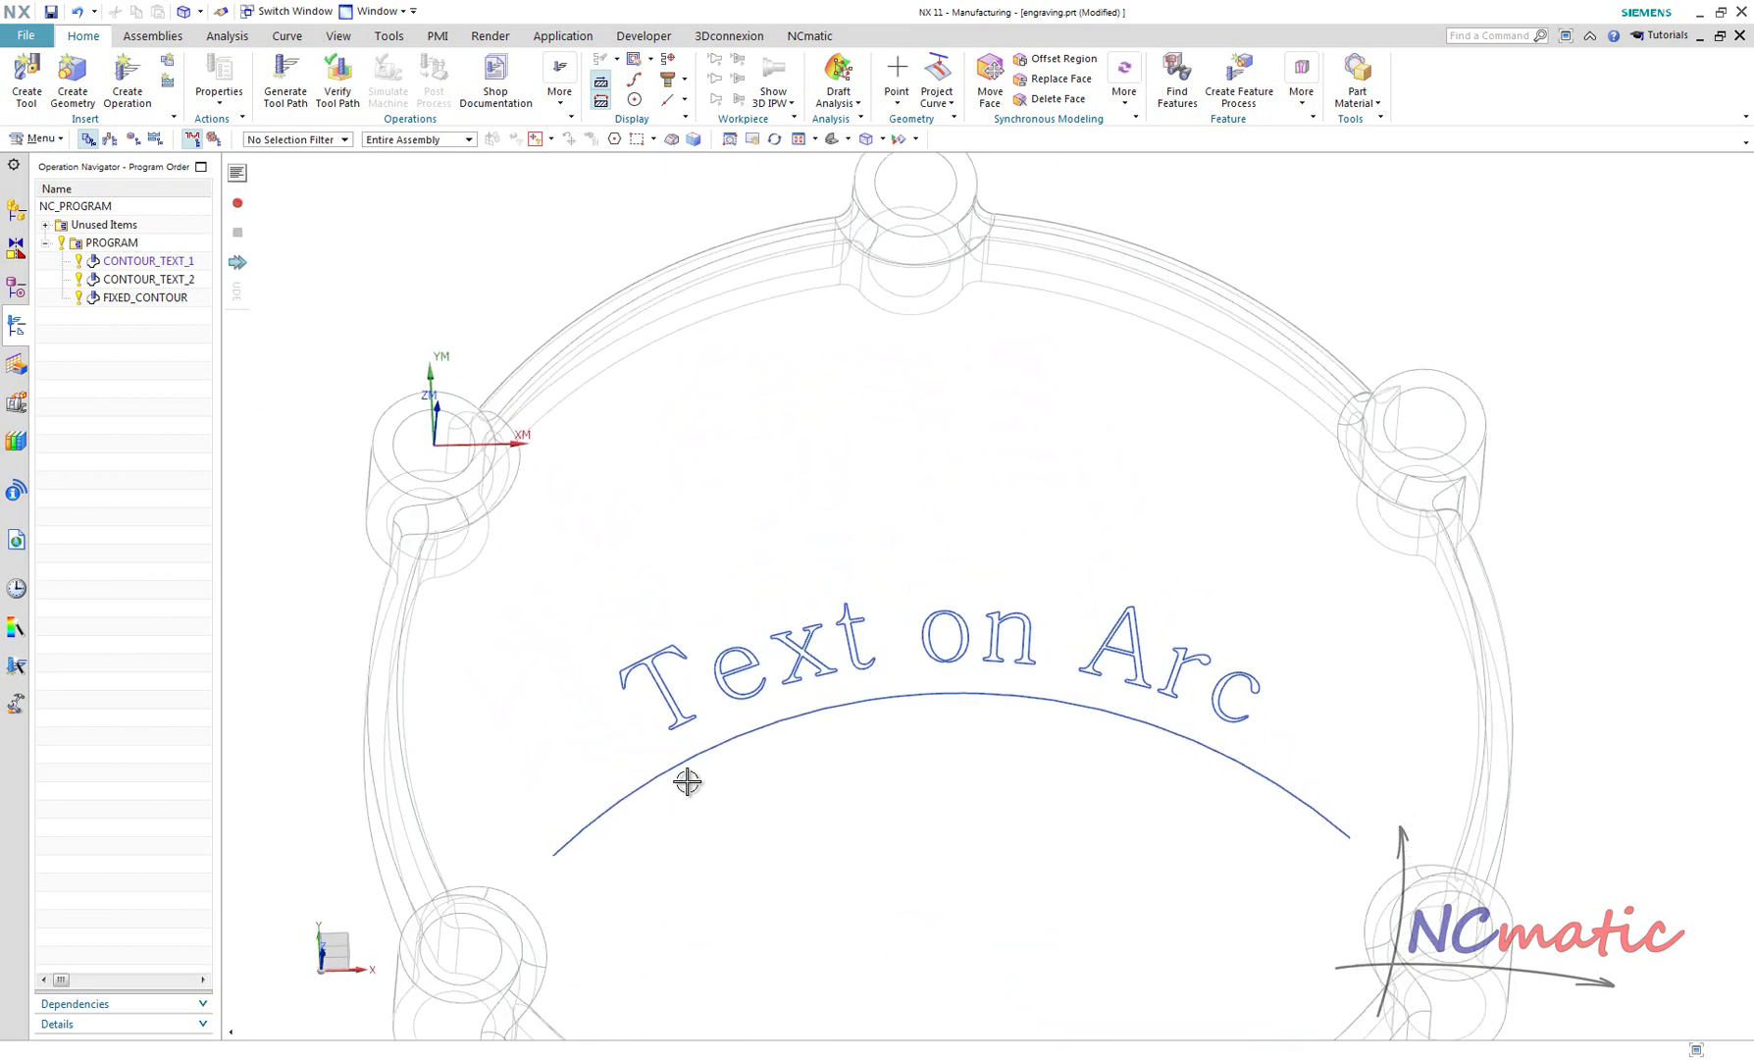
{"action": "right_click_drag", "start_coordinate": [361, 624], "coordinate": [372, 505]}
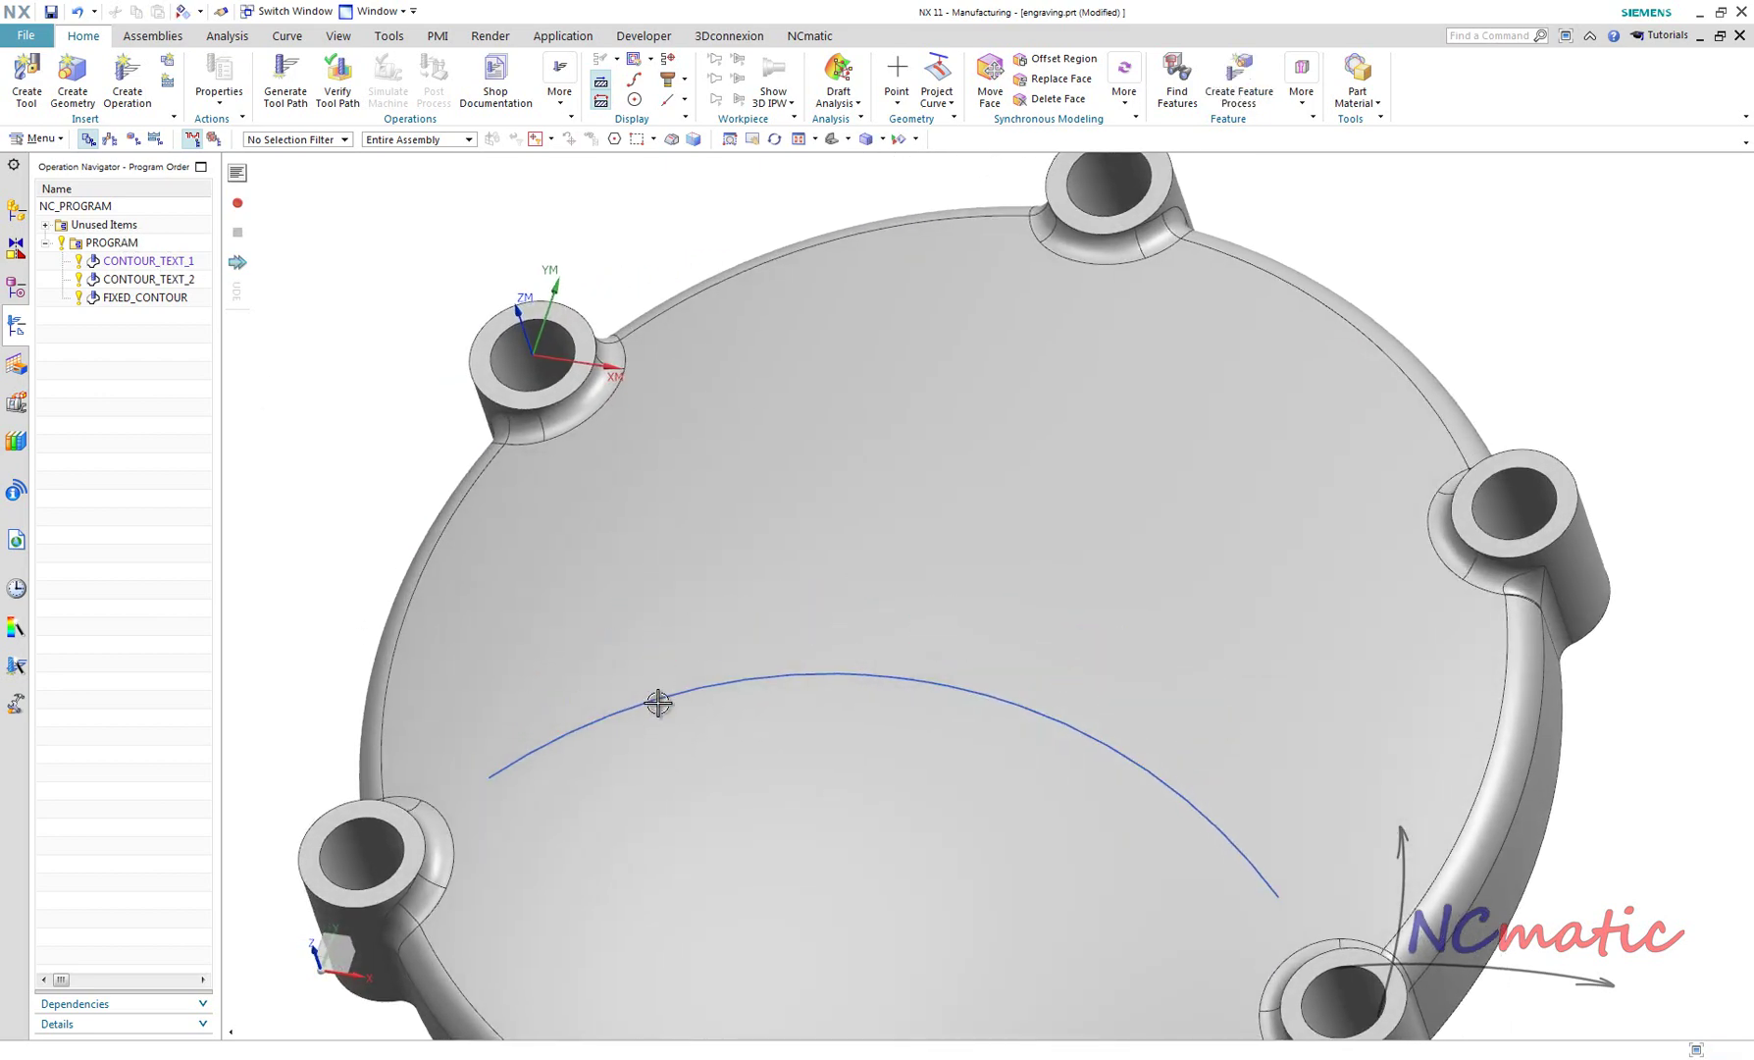
Step: Verify the tool paths of the whole PROGRAM group by playing the 3D Dynamic material removal simulation
{"action": "left_click", "coordinate": [155, 244]}
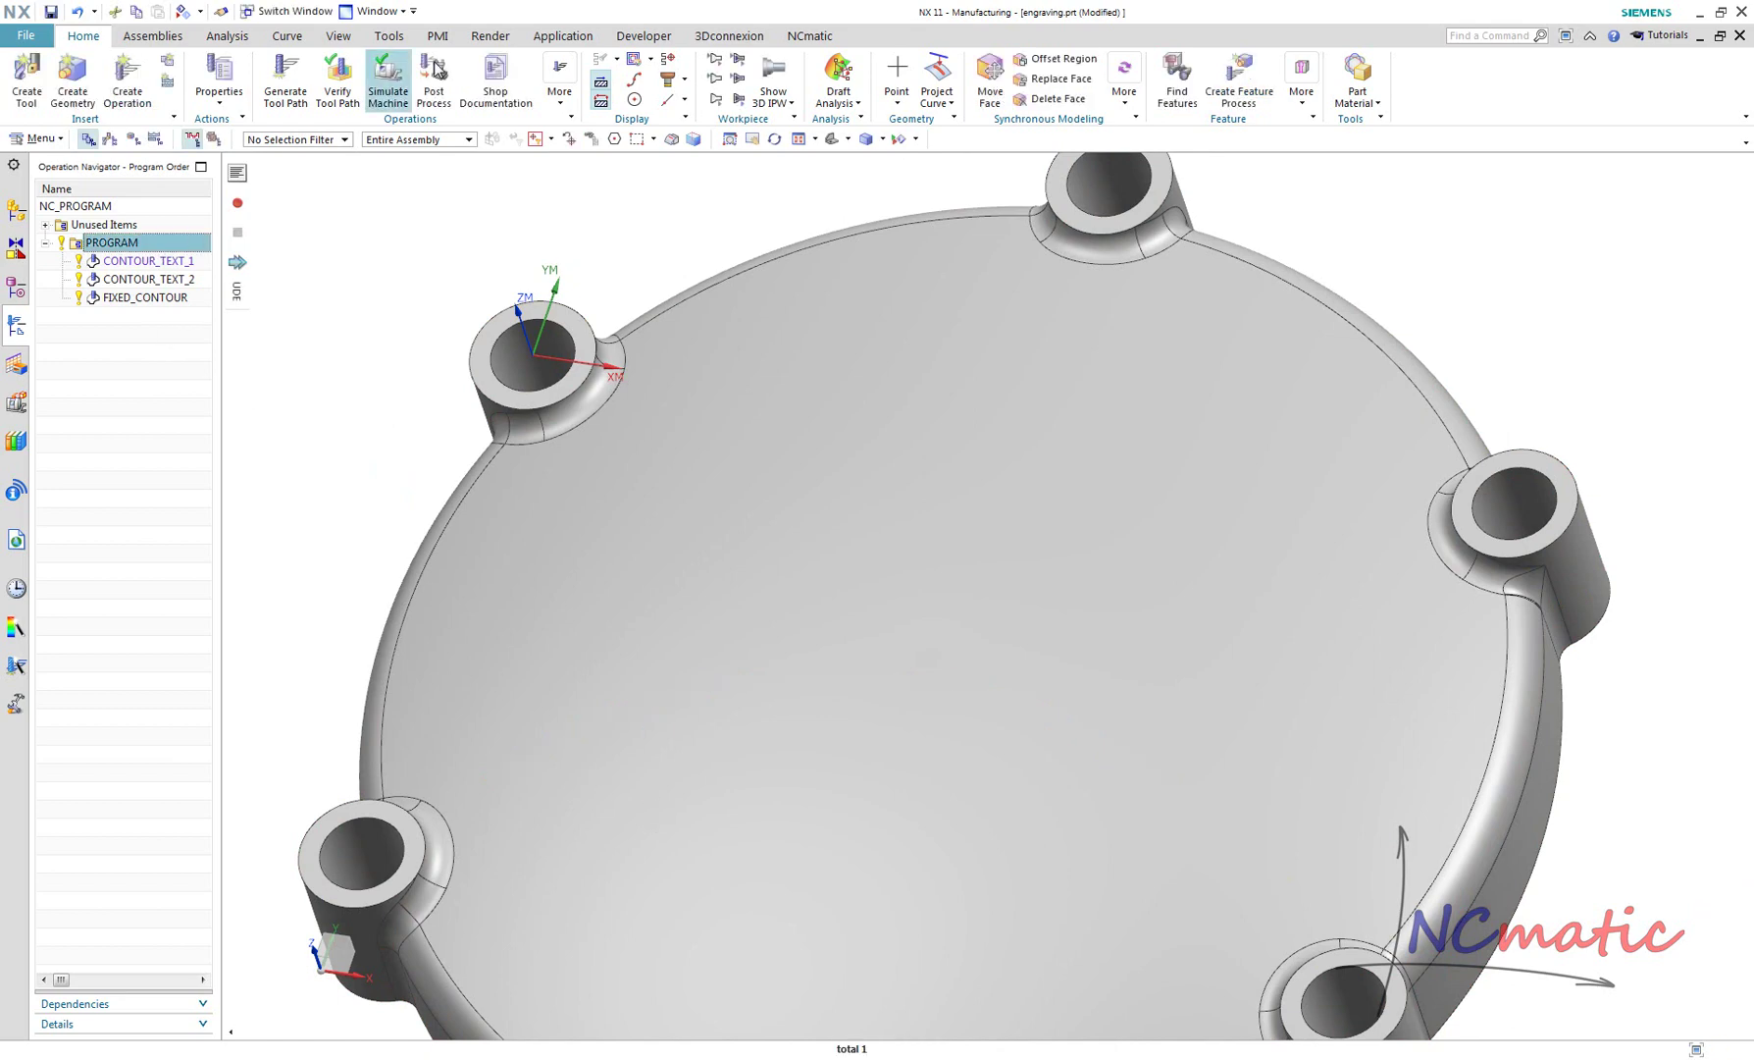
{"action": "left_click", "coordinate": [337, 74]}
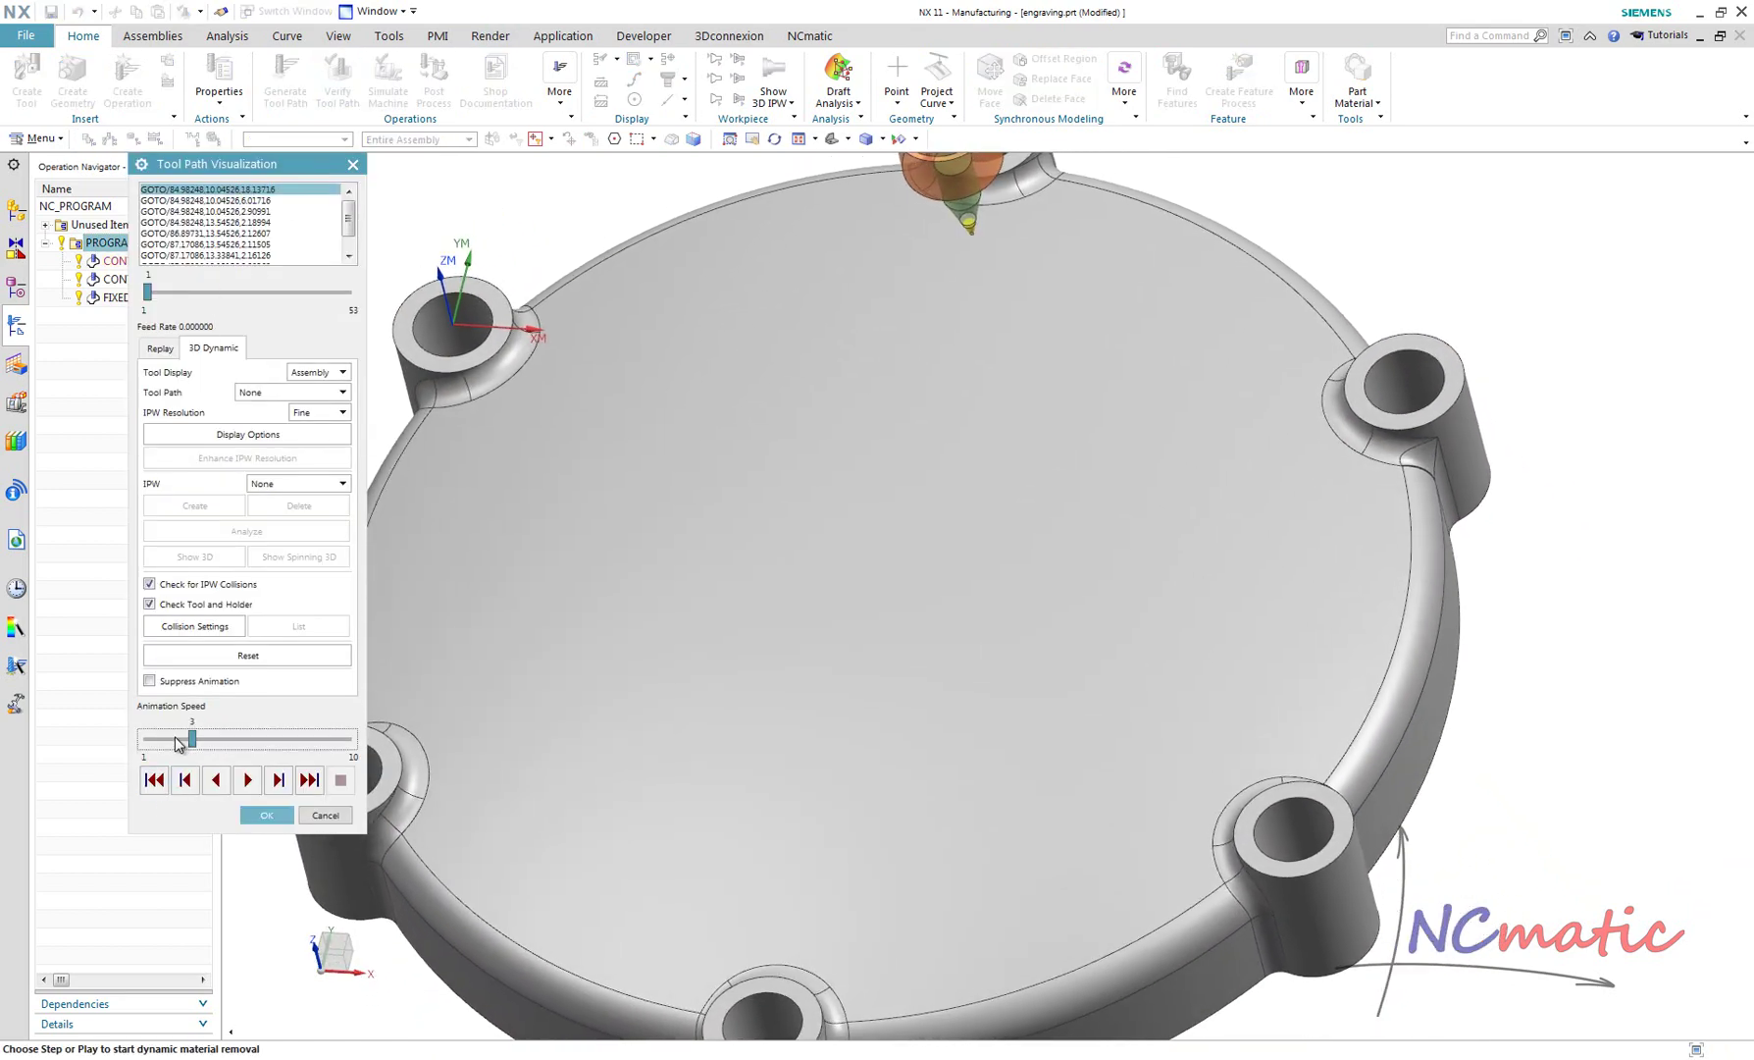
{"action": "left_click", "coordinate": [246, 780]}
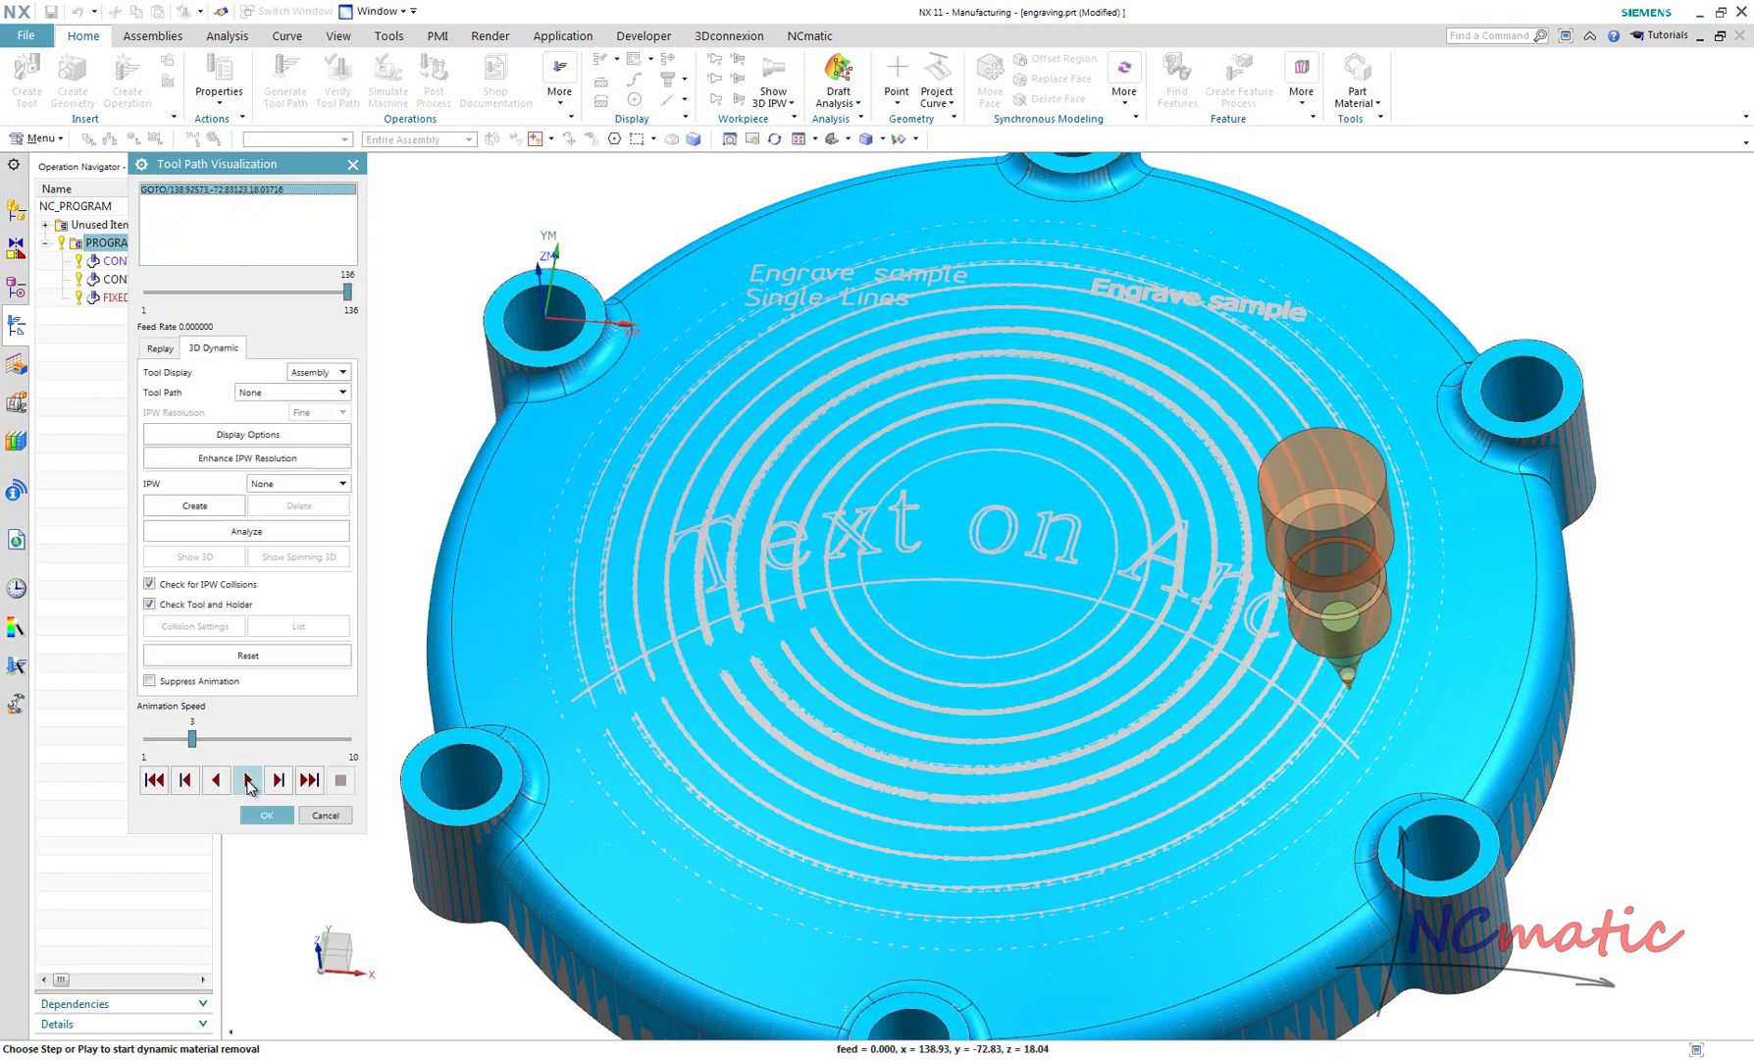
Step: Hide the cover's solid body with Immediate Hide so that only the simulated workpiece remains displayed
{"action": "left_click", "coordinate": [908, 138]}
{"action": "left_click", "coordinate": [954, 184]}
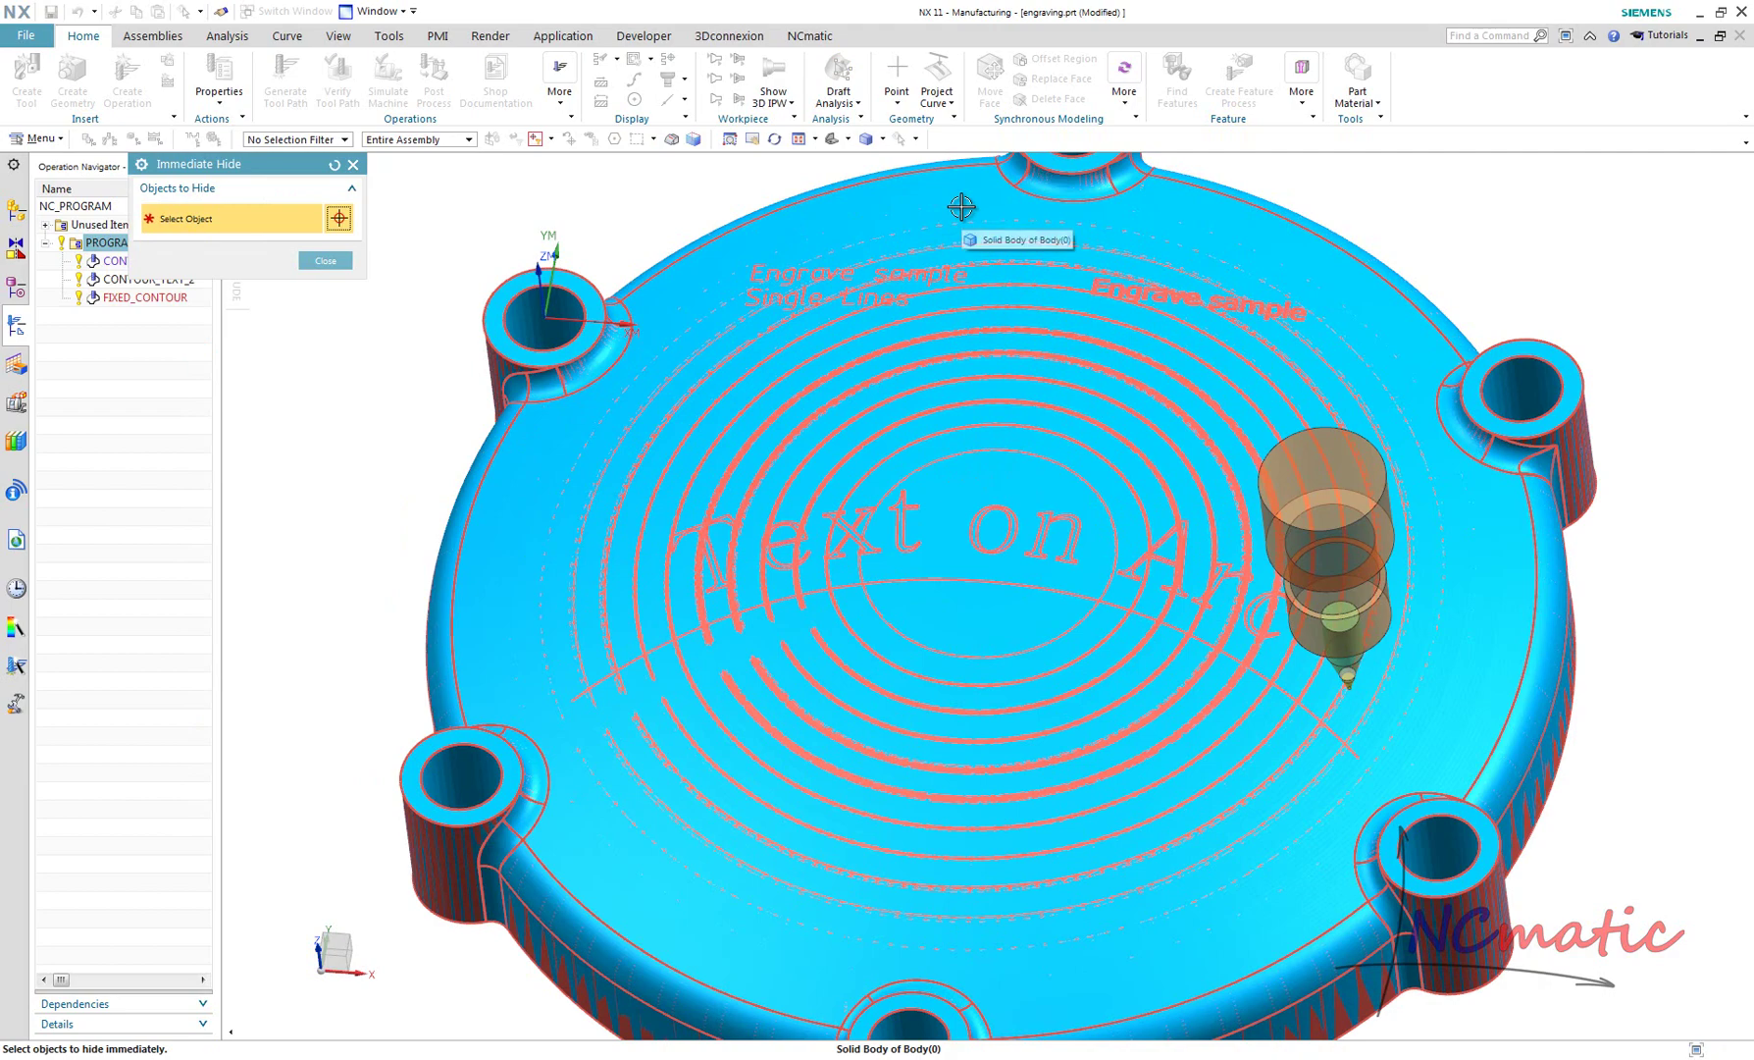
{"action": "left_click", "coordinate": [962, 207]}
{"action": "middle_click", "coordinate": [966, 477]}
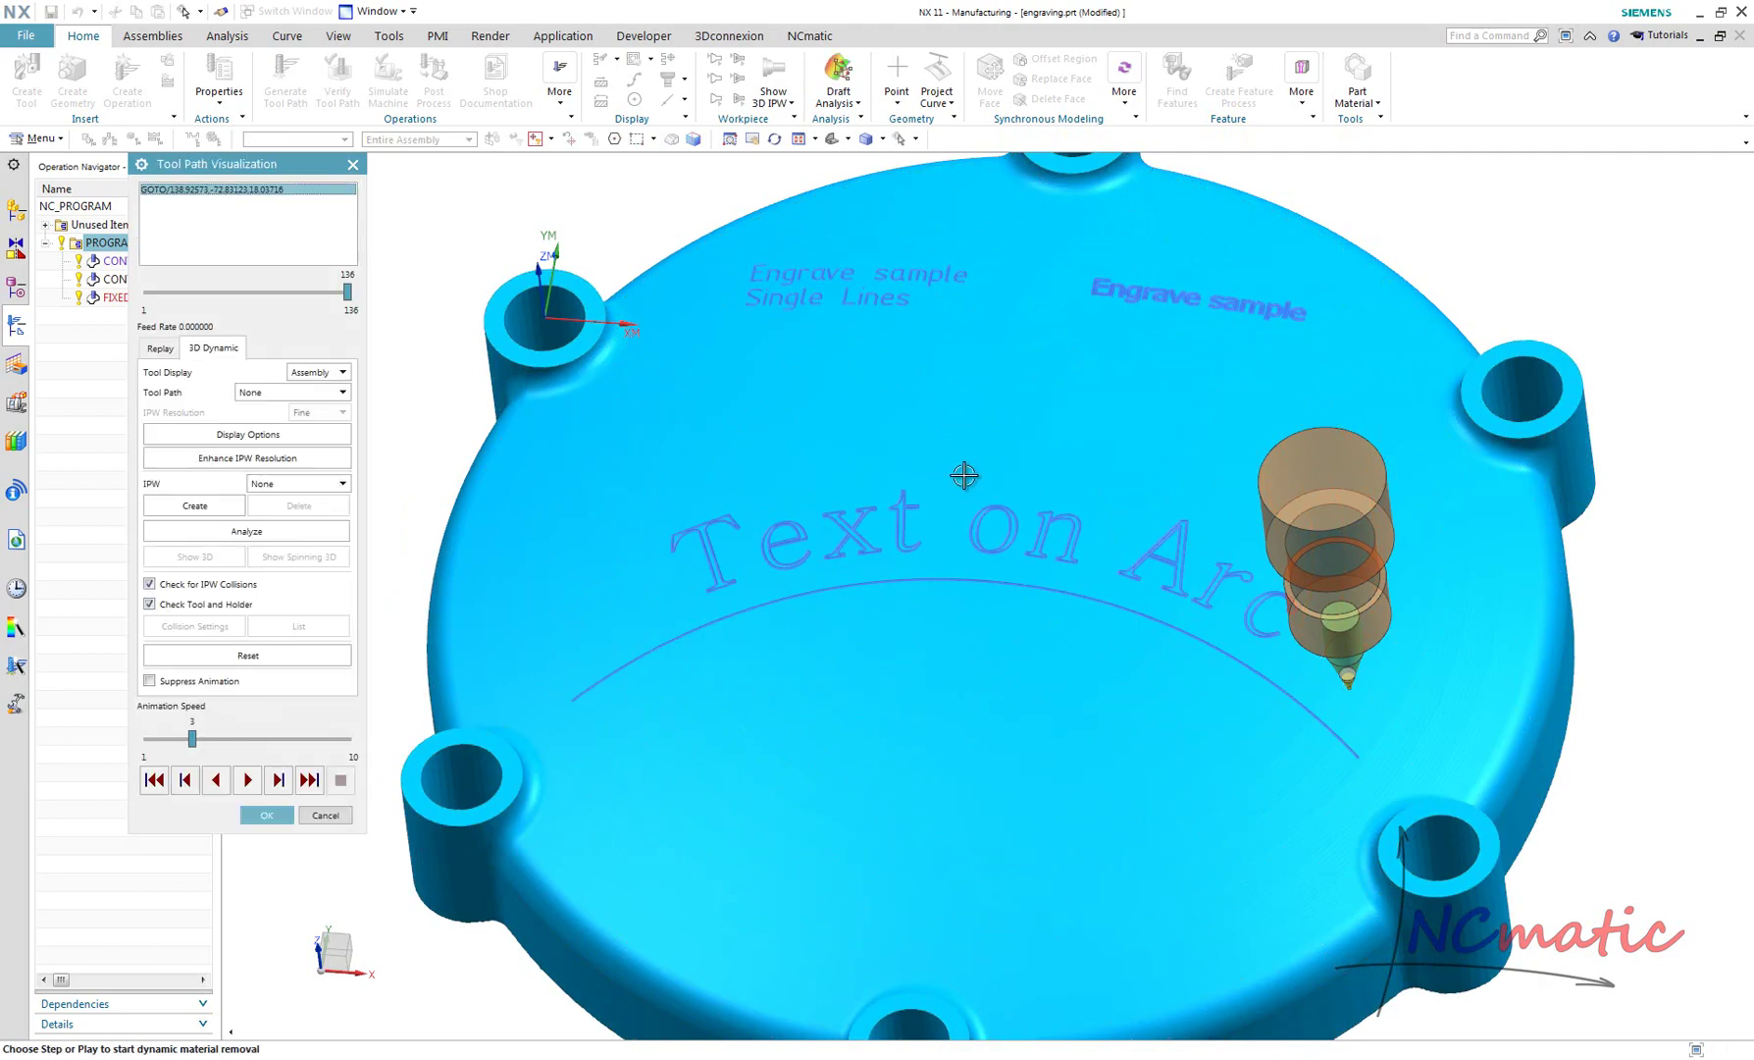
Step: Examine the simulated engraving of both "Engrave sample" texts, "Text on Arc" and the arc groove up close
{"action": "middle_click_drag", "start_coordinate": [958, 469], "coordinate": [1007, 483]}
{"action": "scroll", "coordinate": [1007, 483], "scroll_direction": "down", "scroll_amount": 3}
{"action": "scroll", "coordinate": [811, 305], "scroll_direction": "down", "scroll_amount": 5}
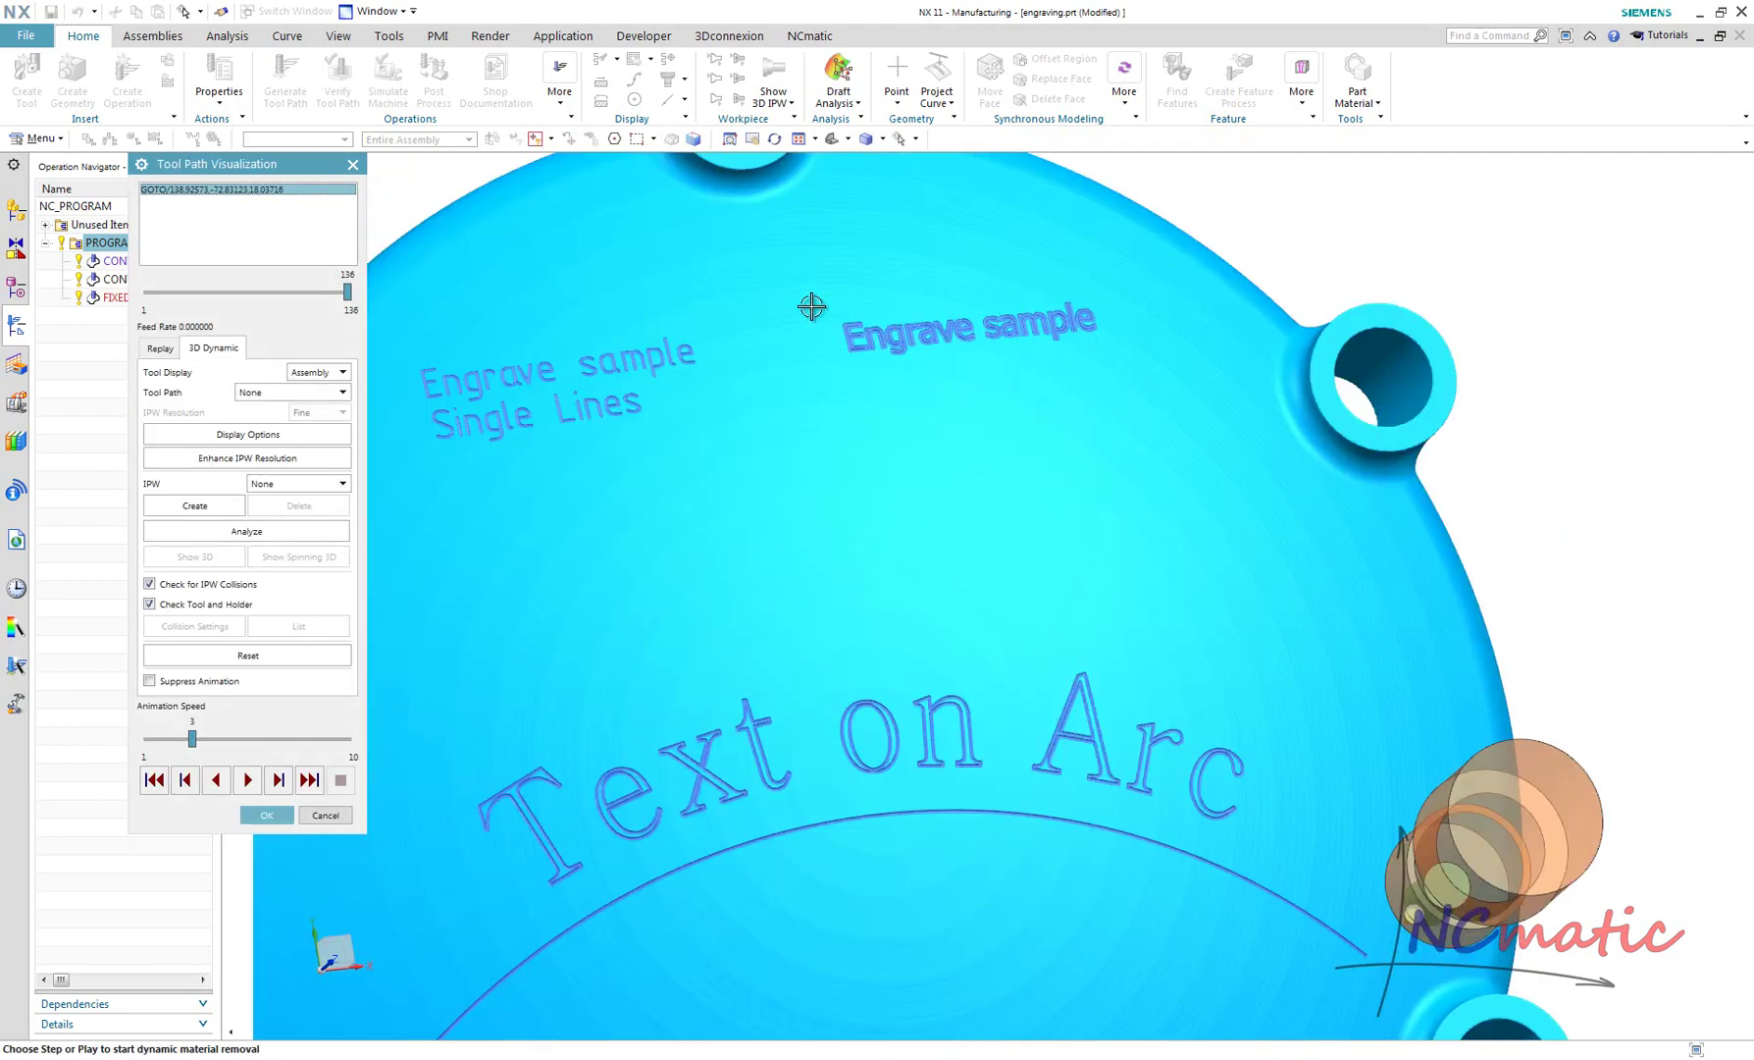
{"action": "scroll", "coordinate": [791, 313], "scroll_direction": "up", "scroll_amount": 4}
{"action": "scroll", "coordinate": [540, 362], "scroll_direction": "down", "scroll_amount": 3}
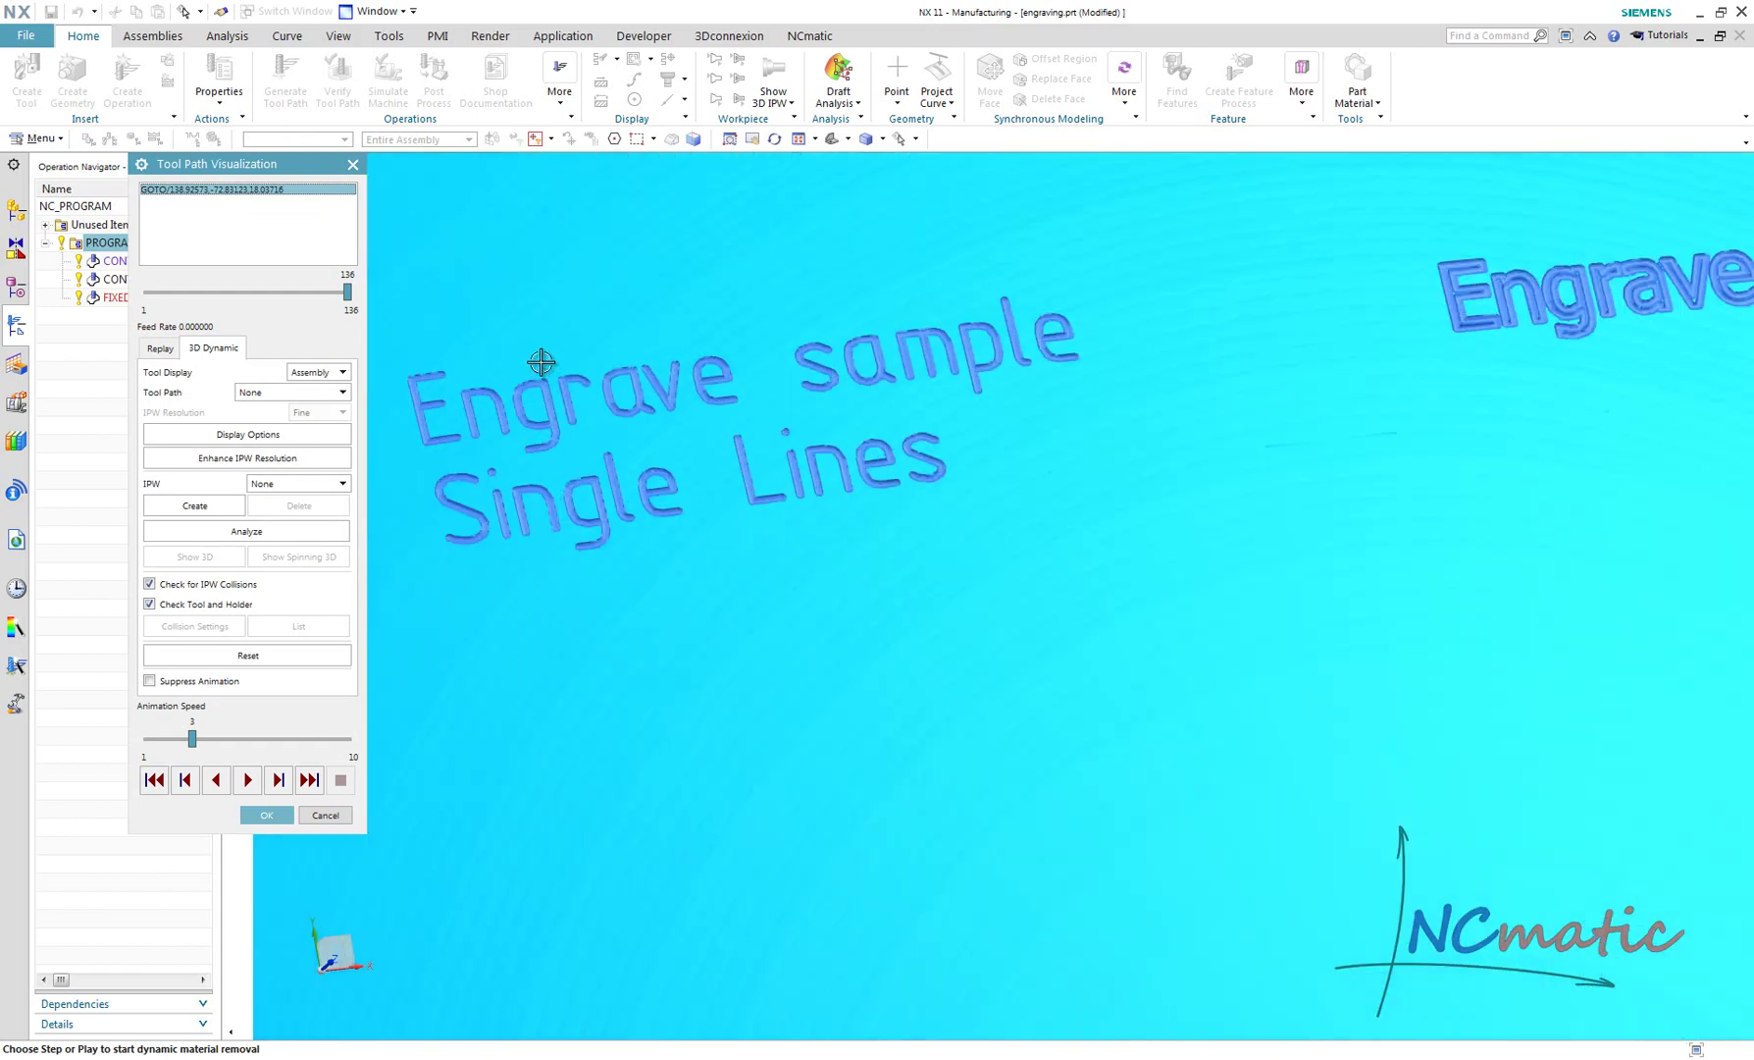
{"action": "scroll", "coordinate": [864, 373], "scroll_direction": "up", "scroll_amount": 5}
{"action": "scroll", "coordinate": [844, 530], "scroll_direction": "down", "scroll_amount": 5}
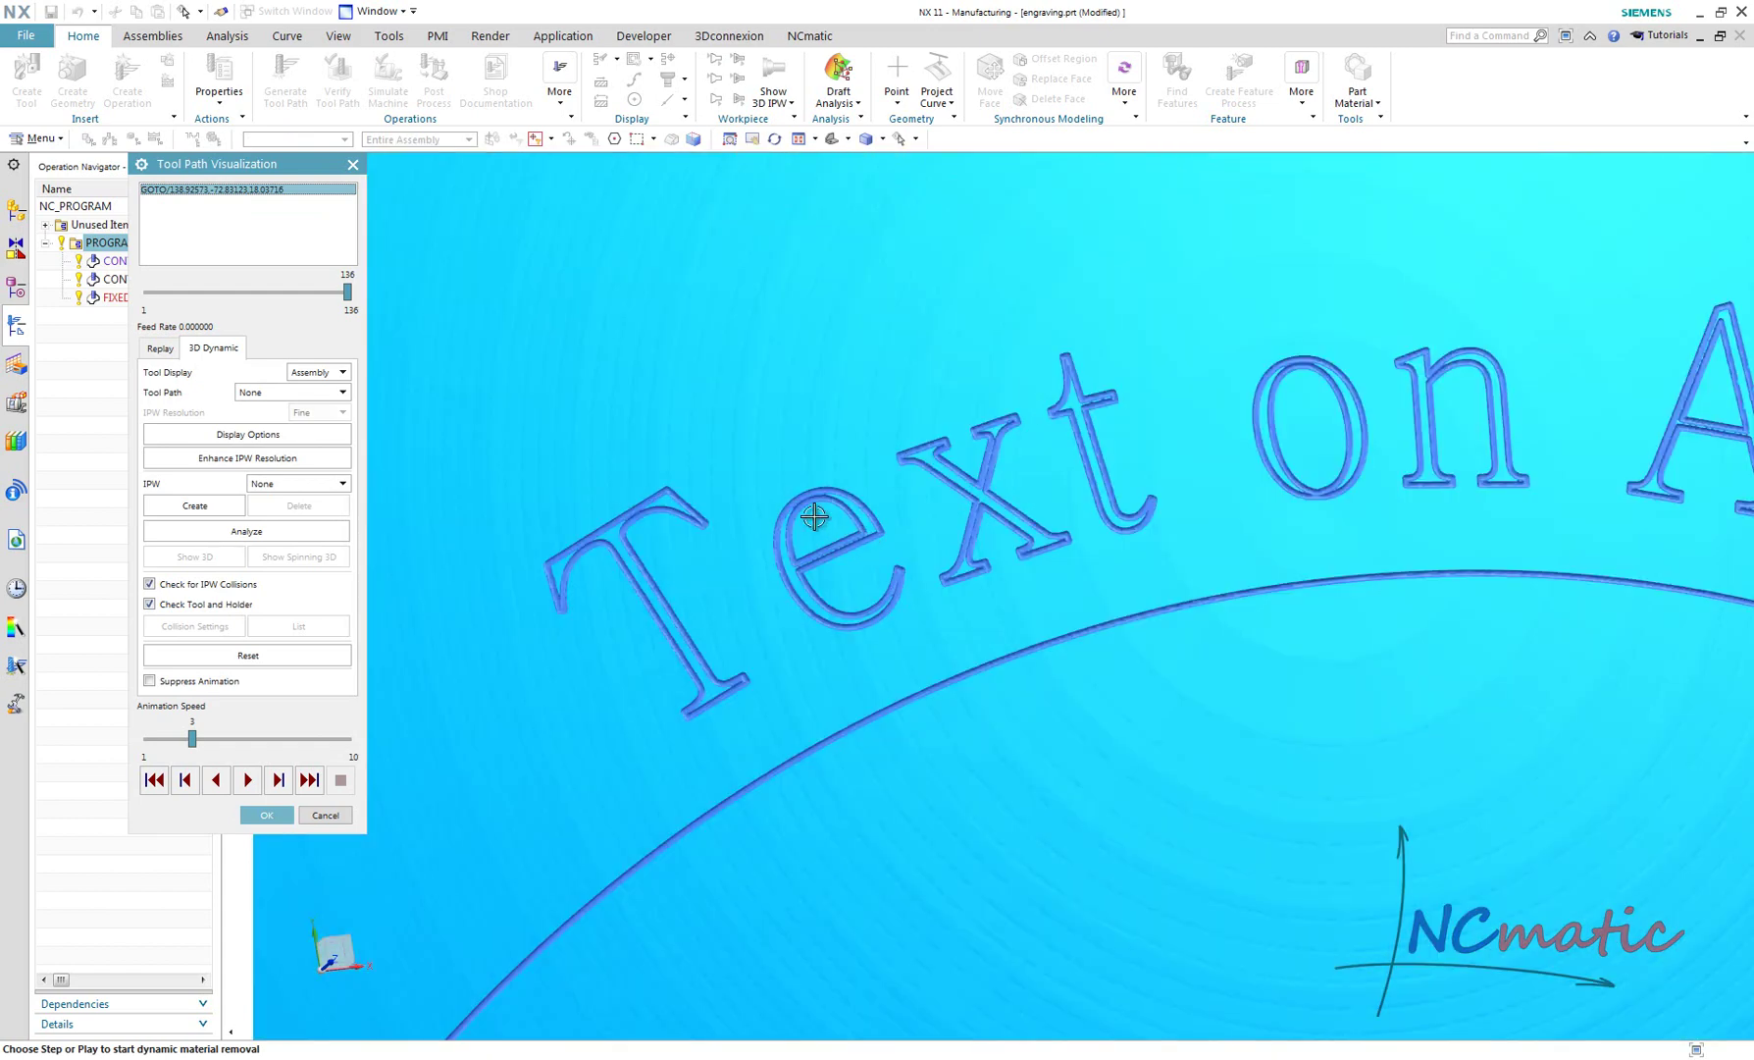
{"action": "scroll", "coordinate": [802, 509], "scroll_direction": "up", "scroll_amount": 3}
{"action": "scroll", "coordinate": [1079, 569], "scroll_direction": "down", "scroll_amount": 2}
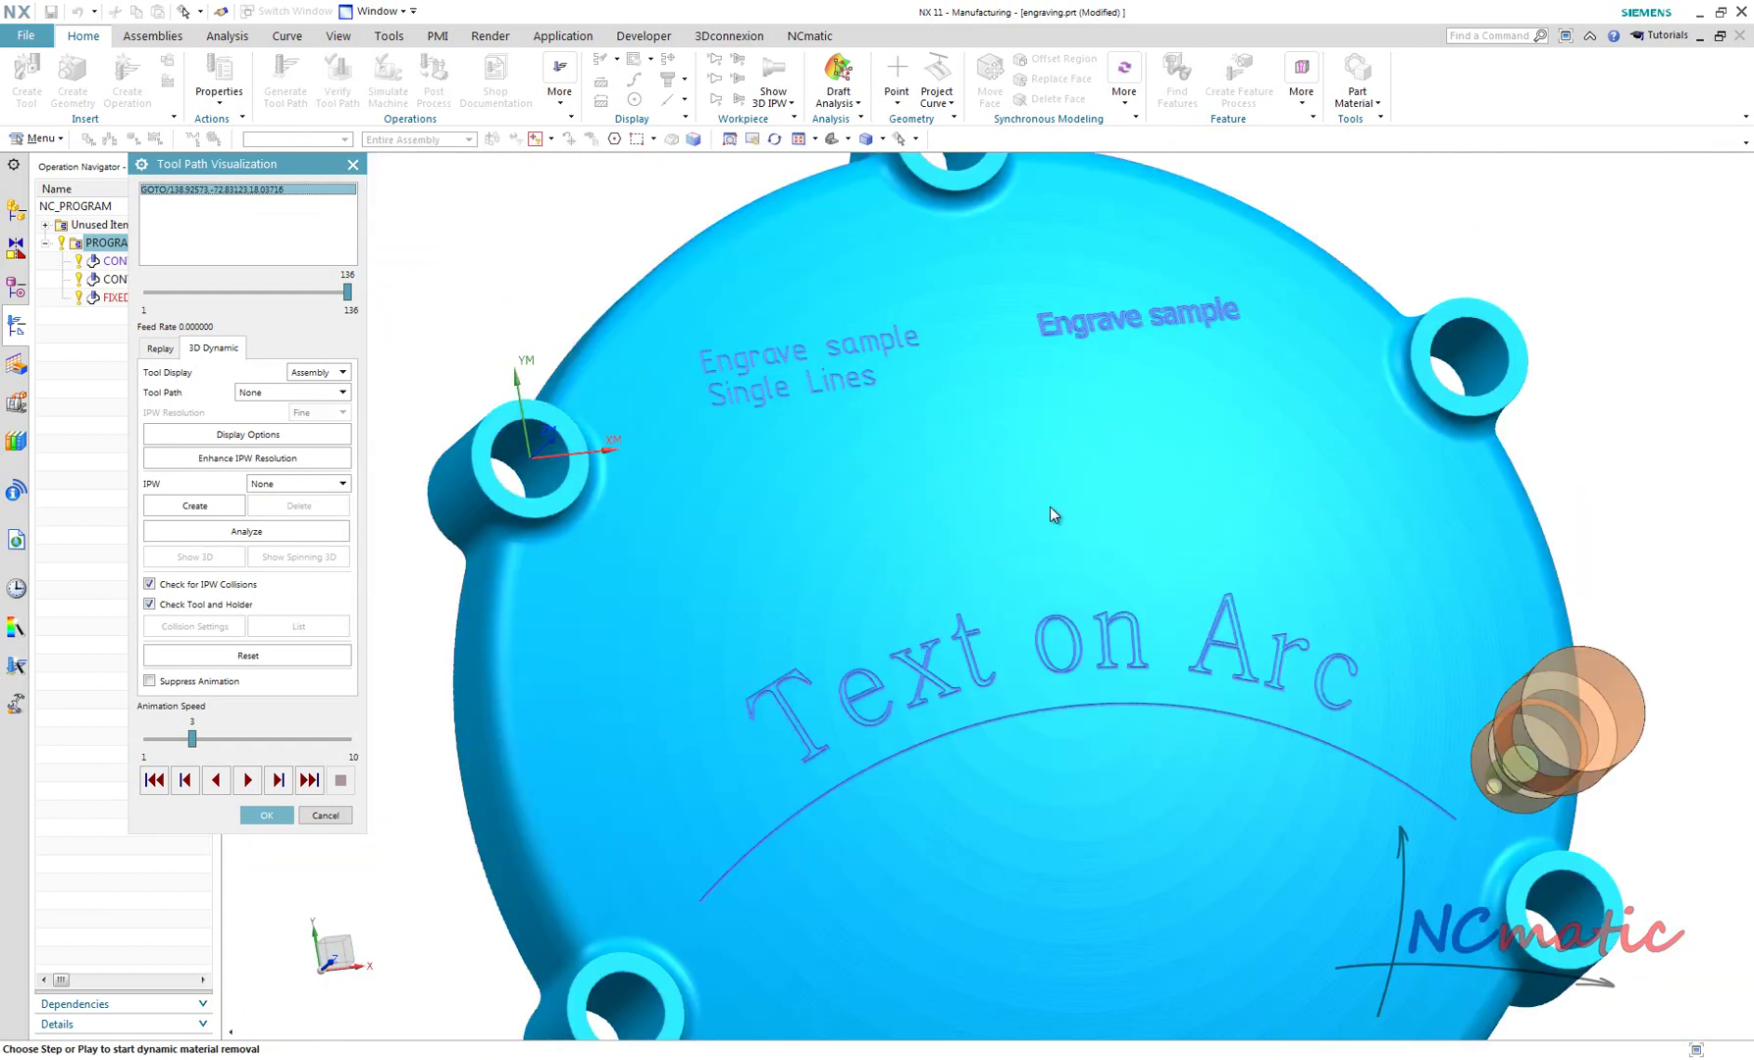